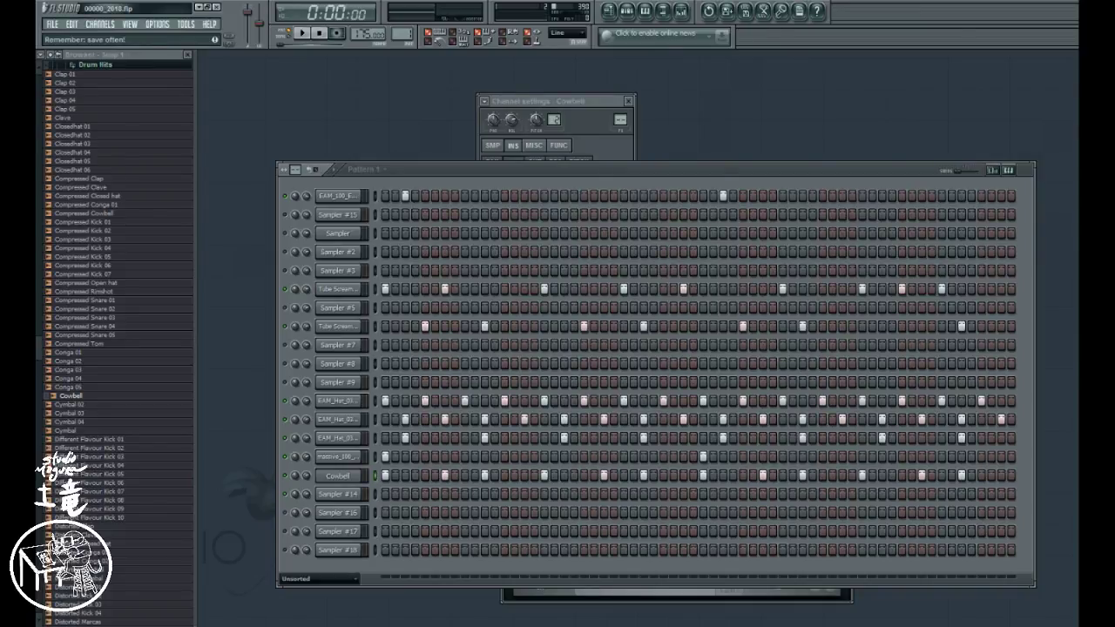
# - Play back the existing drum pattern, and audition compressed hat, cowbell, kick and clap samples from the Drum Hits folder
pyautogui.click(302, 39)
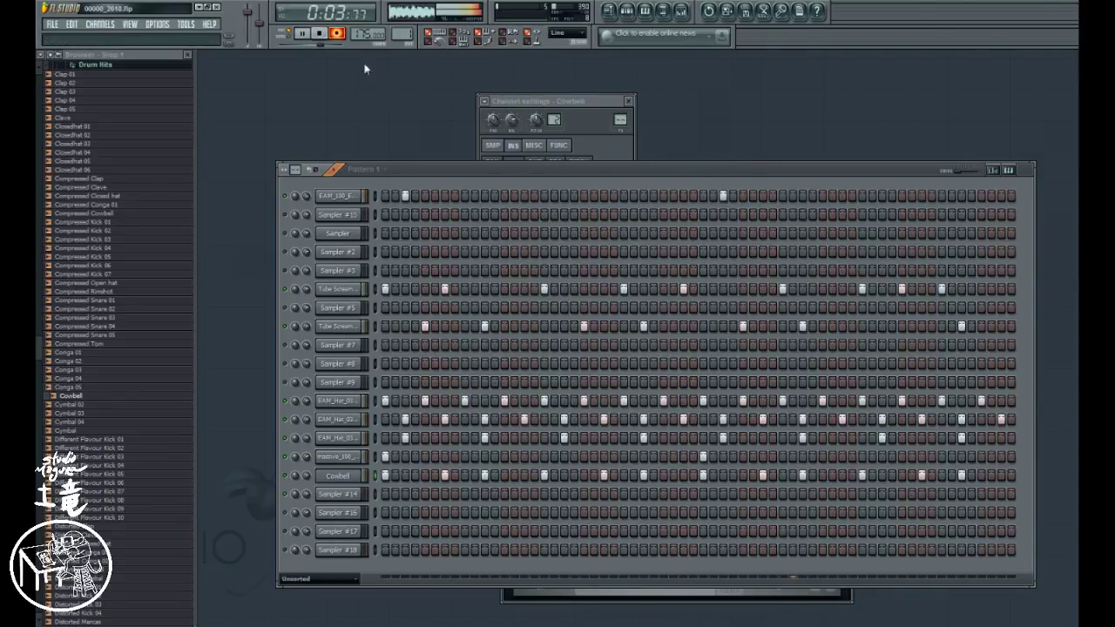
pyautogui.click(320, 35)
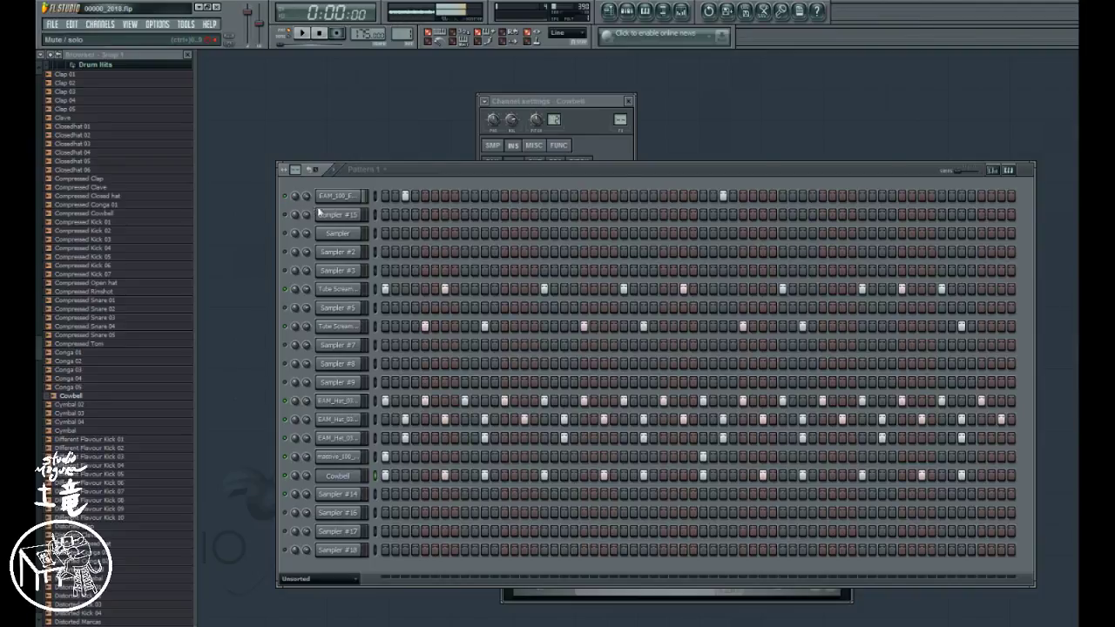
pyautogui.click(110, 198)
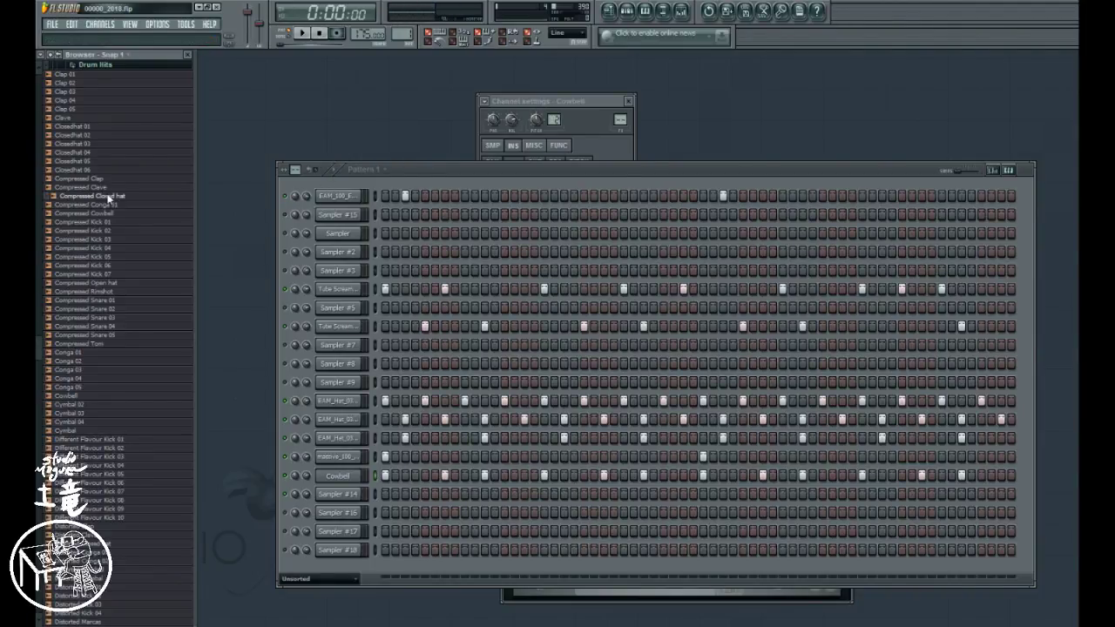
pyautogui.click(112, 213)
pyautogui.click(111, 222)
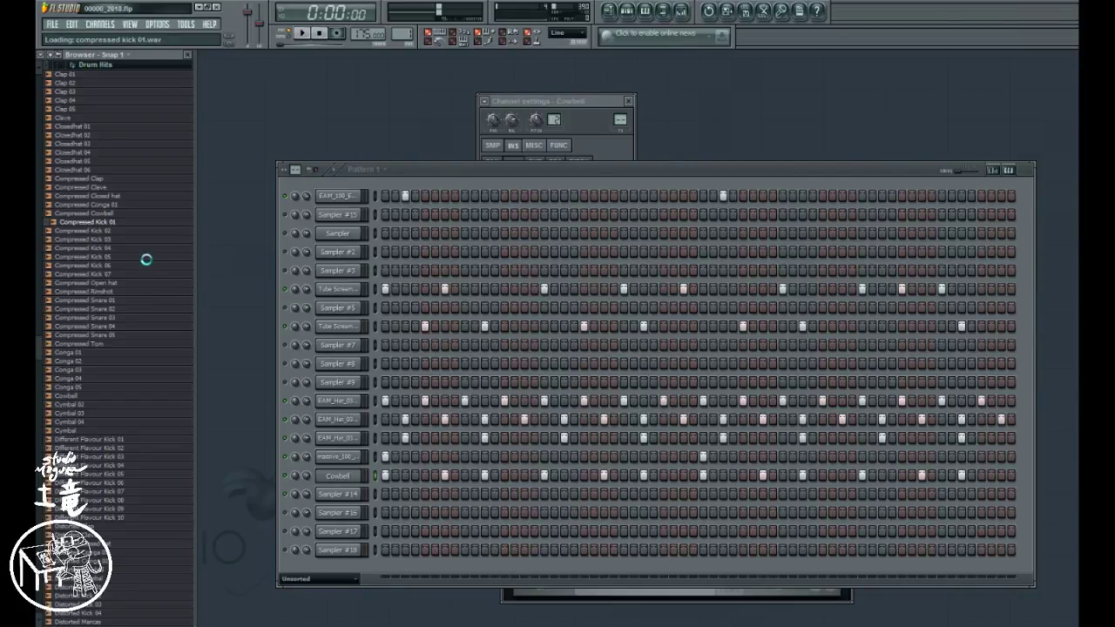
pyautogui.click(111, 91)
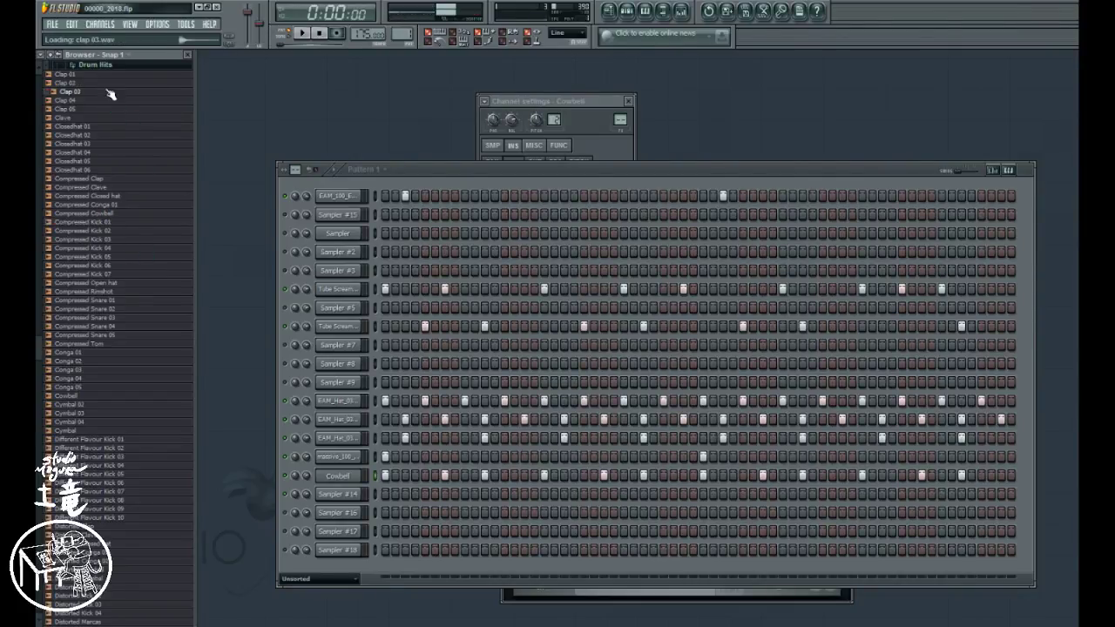
pyautogui.click(114, 87)
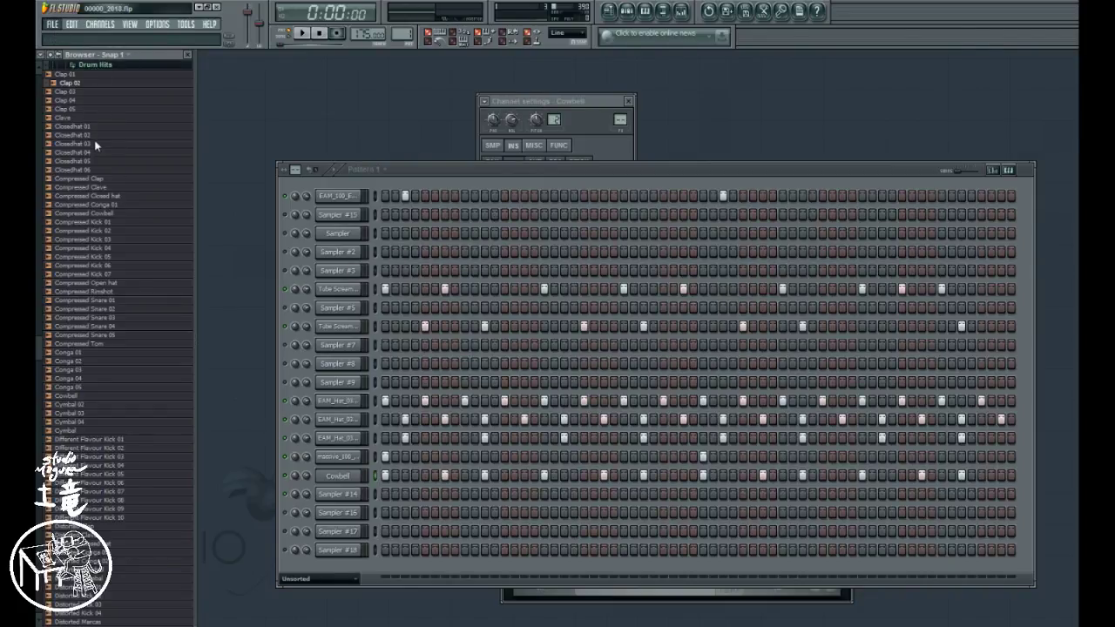
# - Switch the NI Pro-53 synth to the Rolline Synthbass preset during playback and hide the plugin window
pyautogui.click(452, 180)
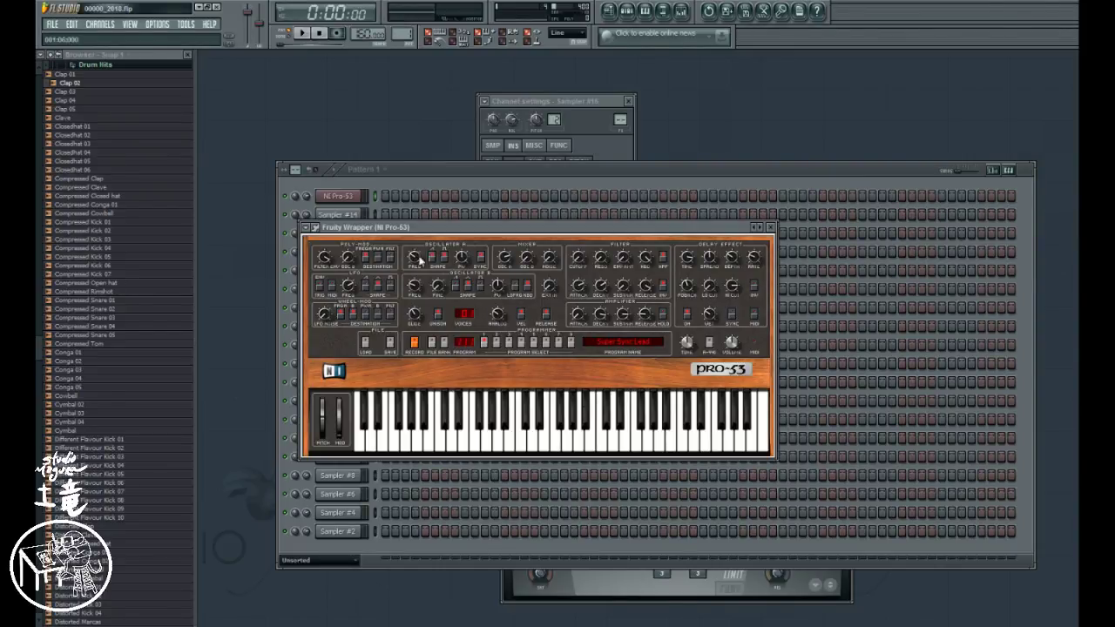
pyautogui.click(306, 33)
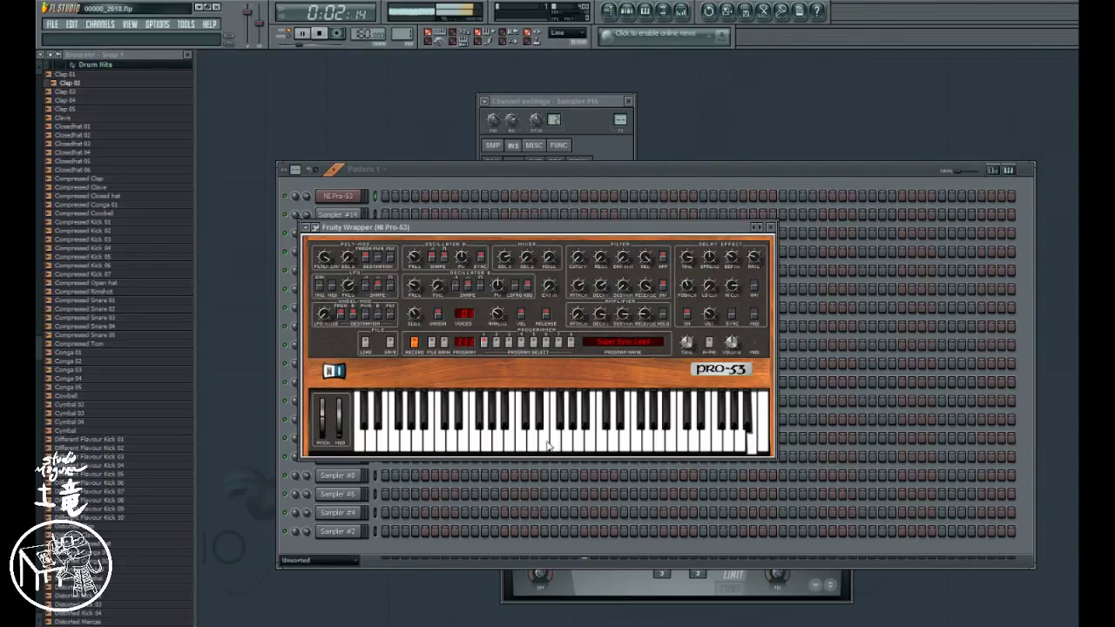
pyautogui.click(641, 342)
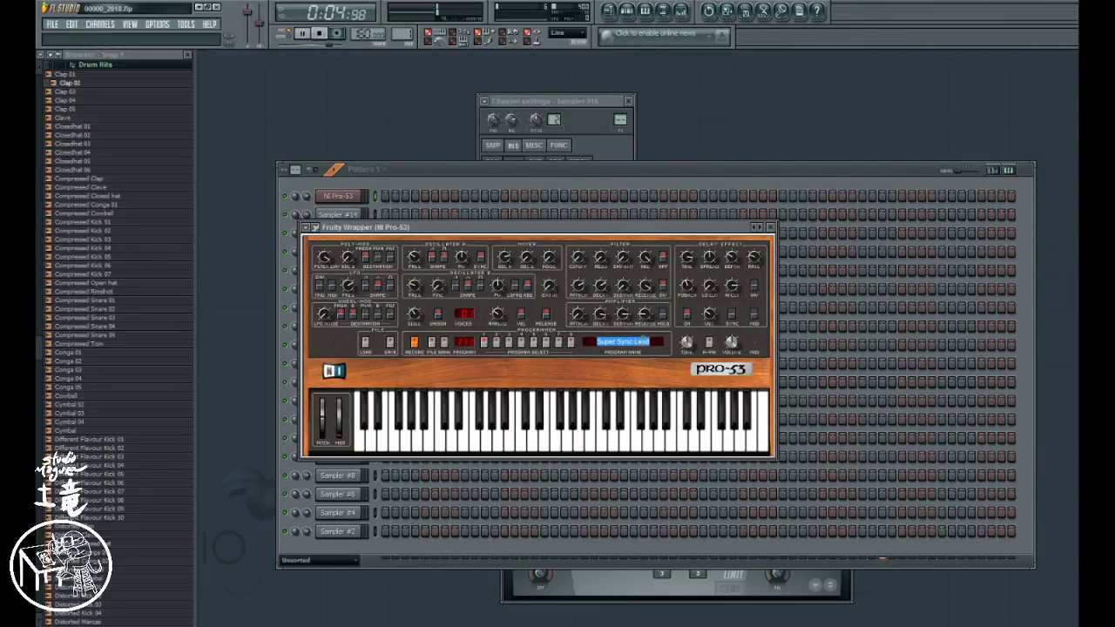
pyautogui.doubleClick(642, 341)
pyautogui.click(759, 228)
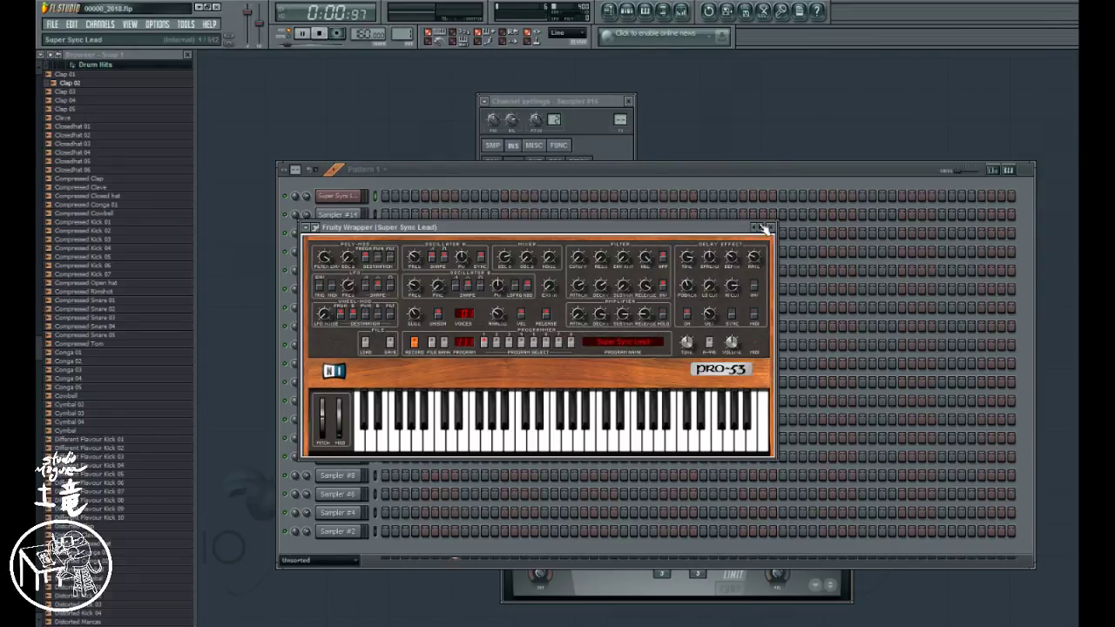
pyautogui.click(758, 227)
pyautogui.click(759, 228)
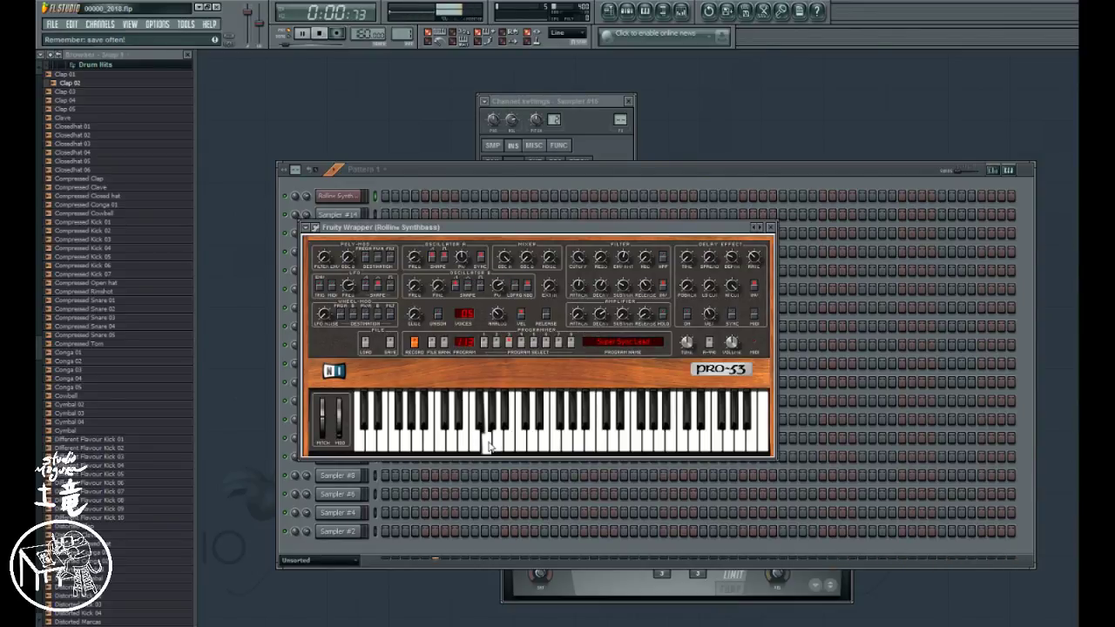
pyautogui.click(343, 196)
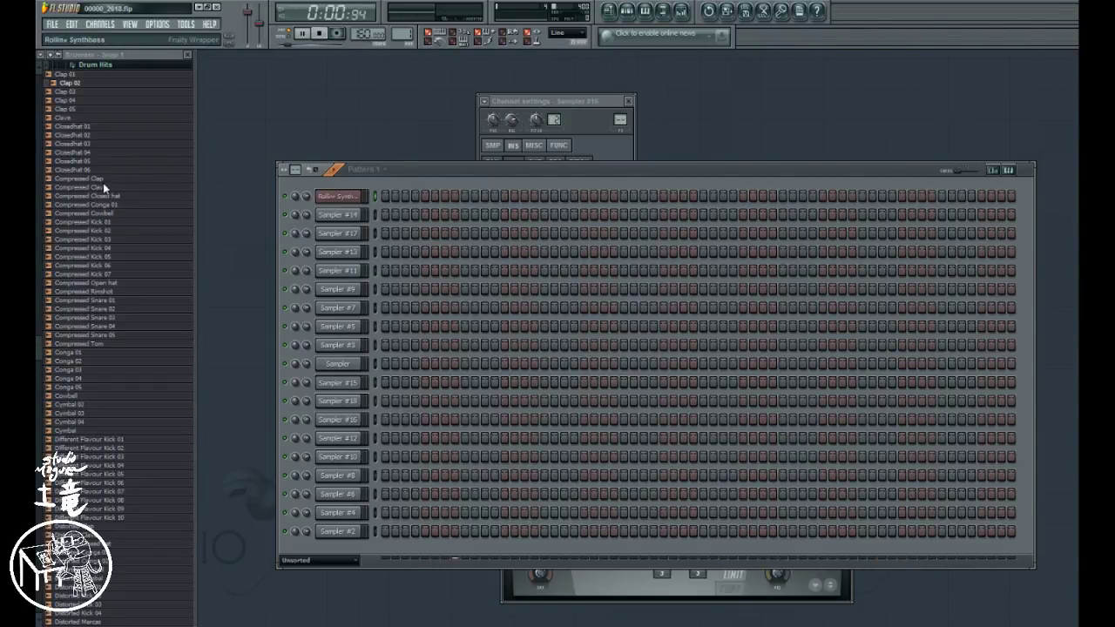
# - Load the Clap 02 sample into the Sampler #17 channel and place a hit on step 5
pyautogui.click(98, 99)
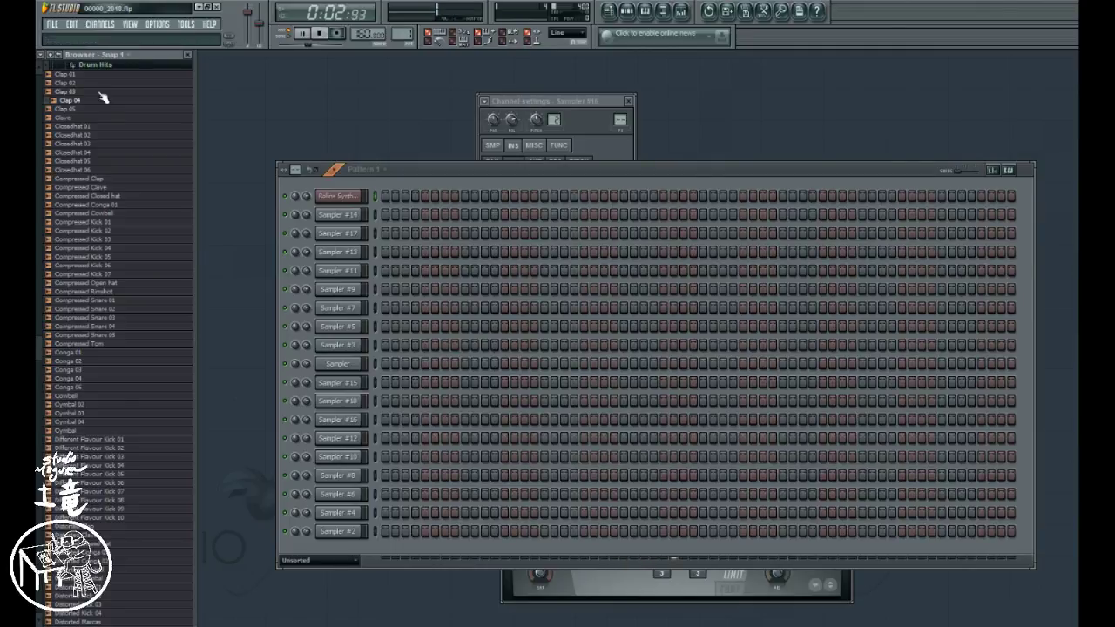
pyautogui.moveTo(87, 82); pyautogui.dragTo(340, 234)
pyautogui.click(425, 233)
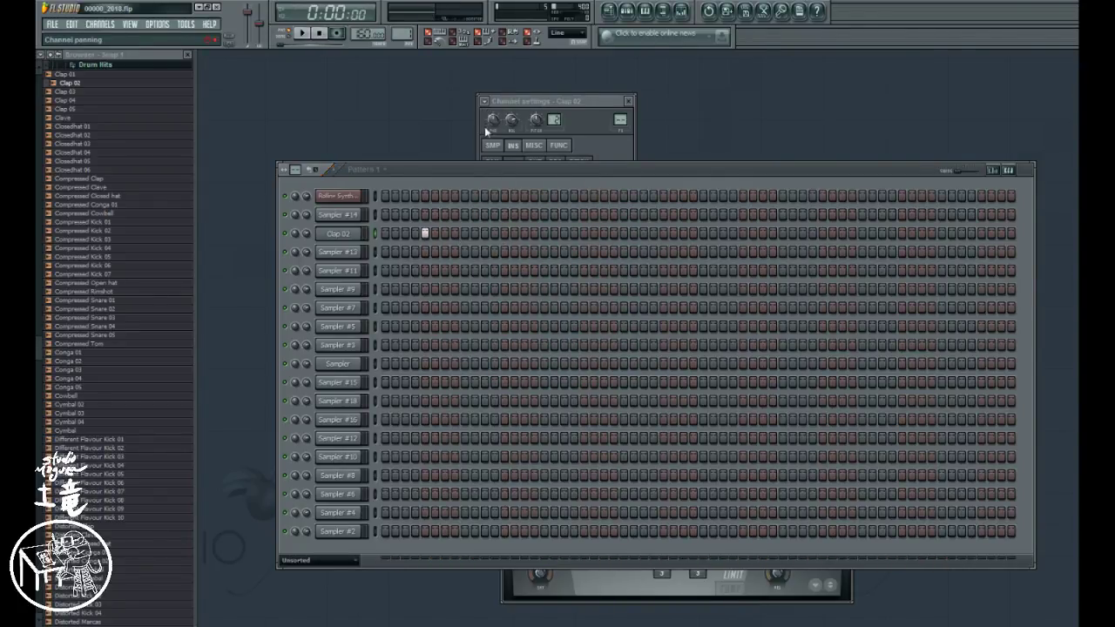
pyautogui.press('space')
pyautogui.click(425, 233)
# - Try a tempo of 81 BPM while playing back the clap pattern
pyautogui.moveTo(364, 34); pyautogui.dragTo(364, 56)
pyautogui.moveTo(364, 56); pyautogui.dragTo(364, 58)
pyautogui.press('space')
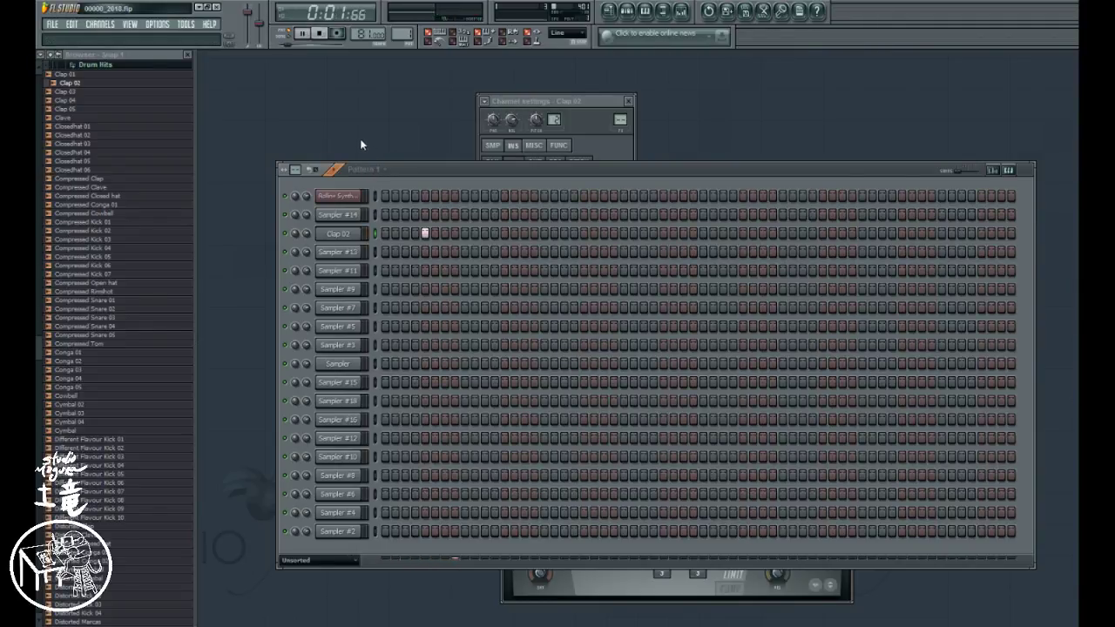
pyautogui.press('space')
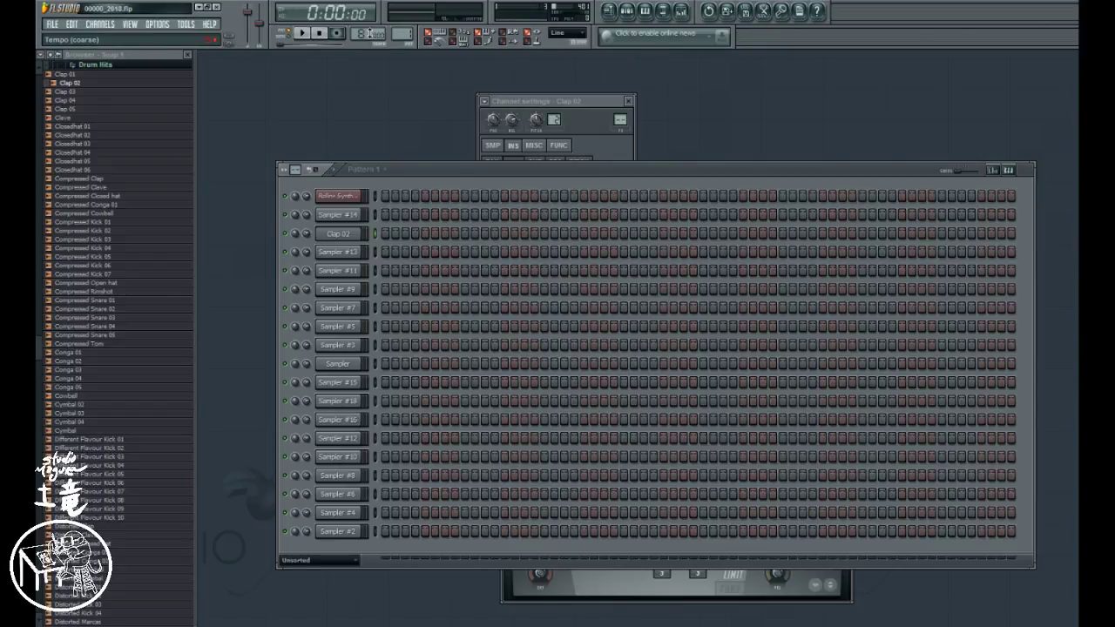
# - Set the tempo to 130 BPM and test clap hits on steps 9 and 5 during playback
pyautogui.moveTo(367, 35); pyautogui.dragTo(367, 35)
pyautogui.press('space')
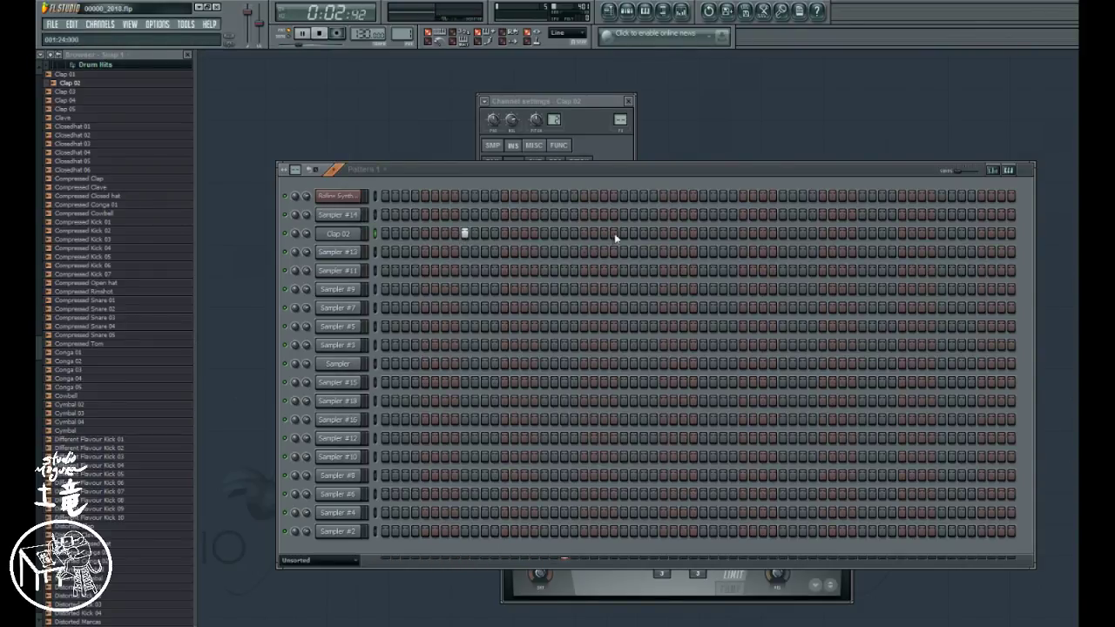
pyautogui.click(542, 233)
pyautogui.press('space')
pyautogui.click(464, 233)
pyautogui.click(425, 234)
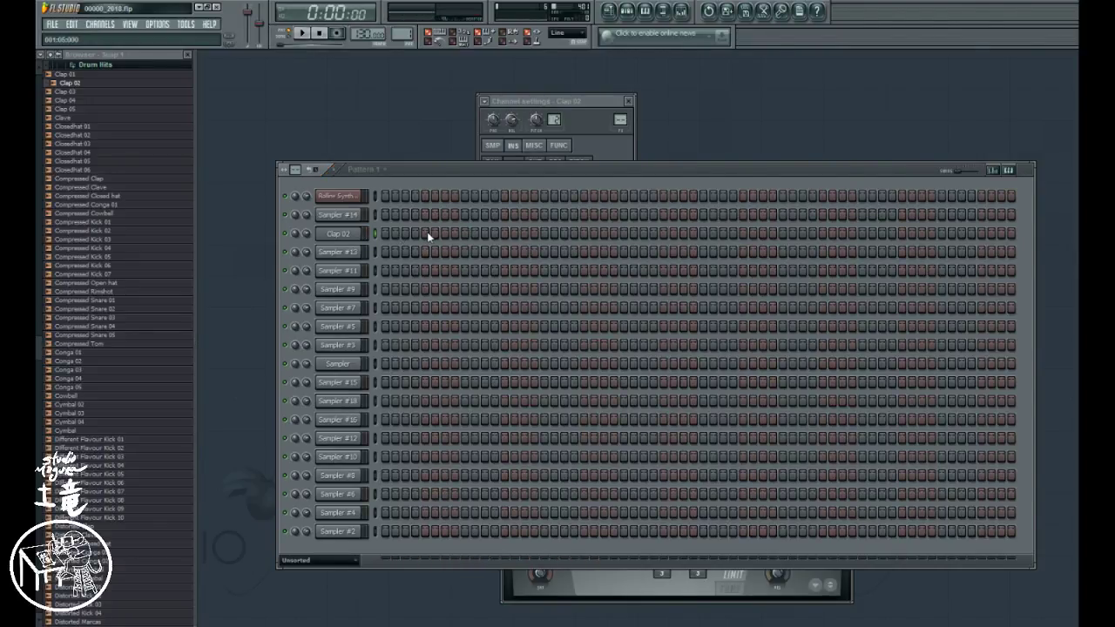
pyautogui.press('space')
pyautogui.click(424, 233)
pyautogui.press('space')
# - Audition distorted samples in the Drum Hits folder and load Distorted Kick 01 into the Sampler #14 channel
pyautogui.click(76, 66)
pyautogui.scroll(3, 122, 139)
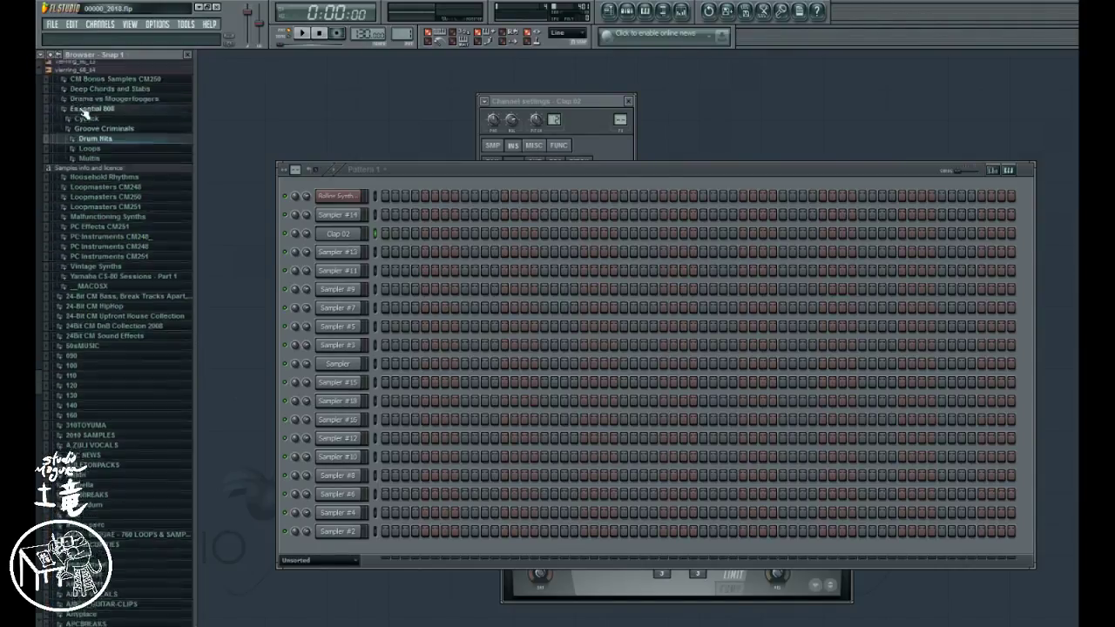
pyautogui.scroll(5, 104, 212)
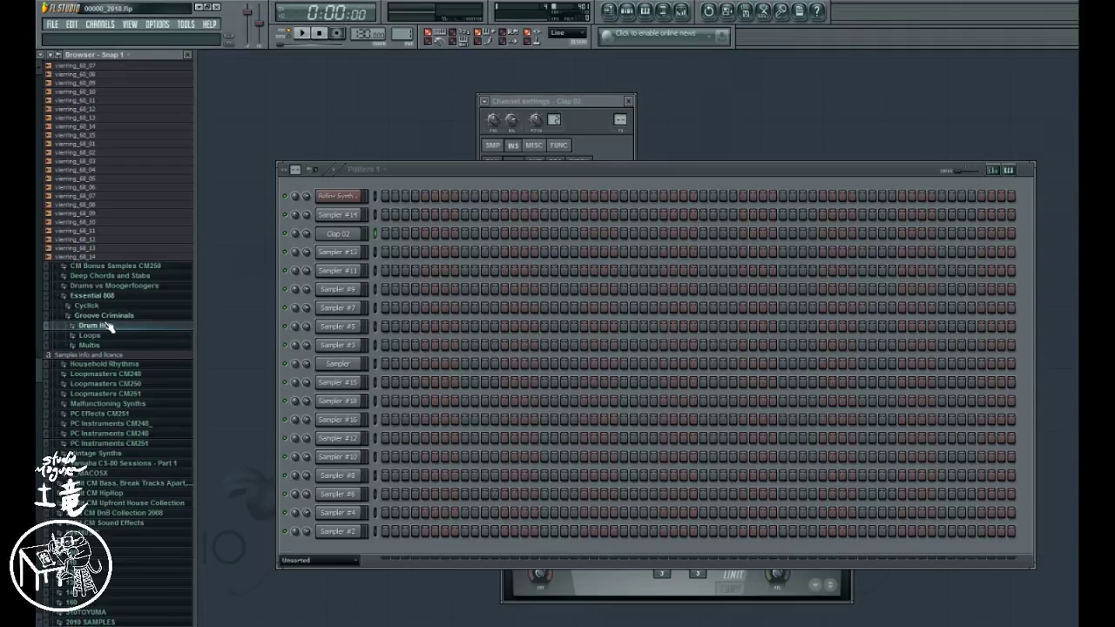
pyautogui.click(87, 326)
pyautogui.scroll(-5, 78, 313)
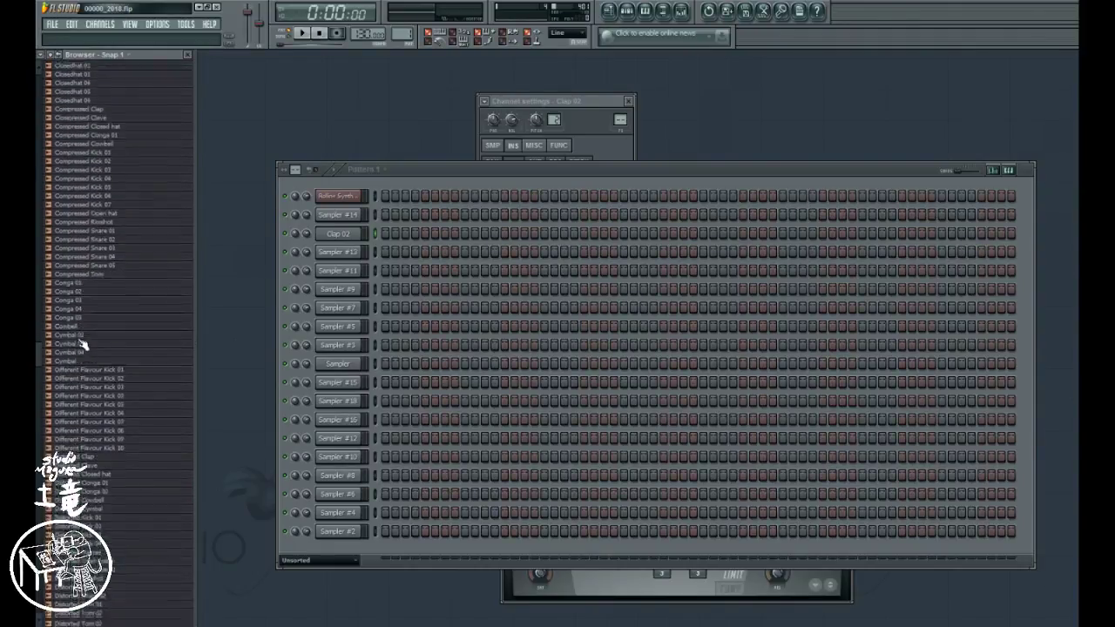
pyautogui.click(78, 475)
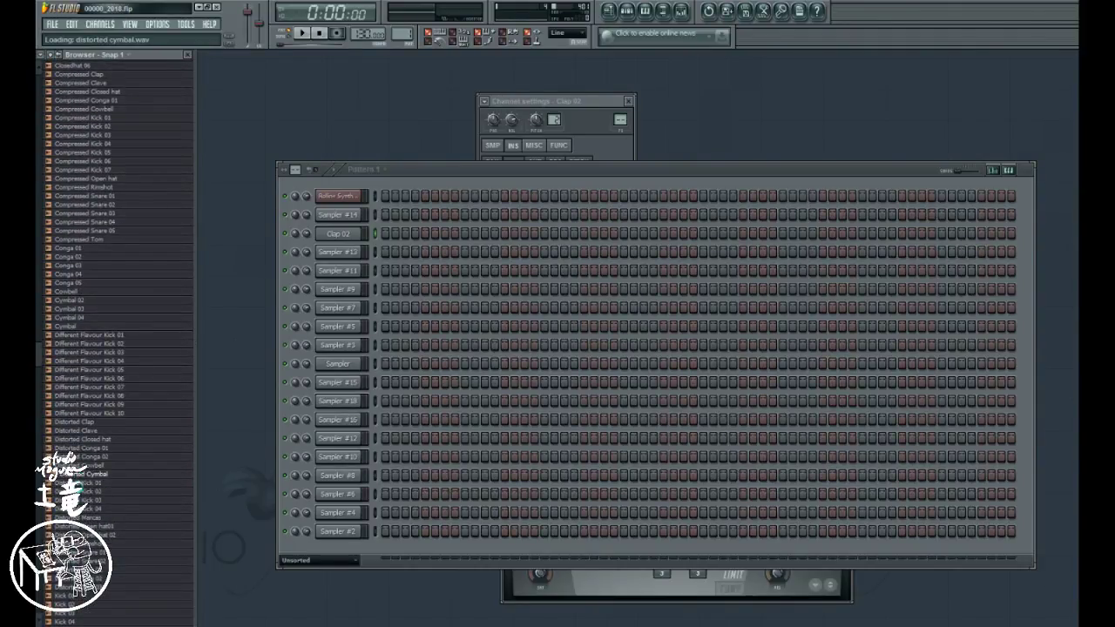
pyautogui.click(98, 485)
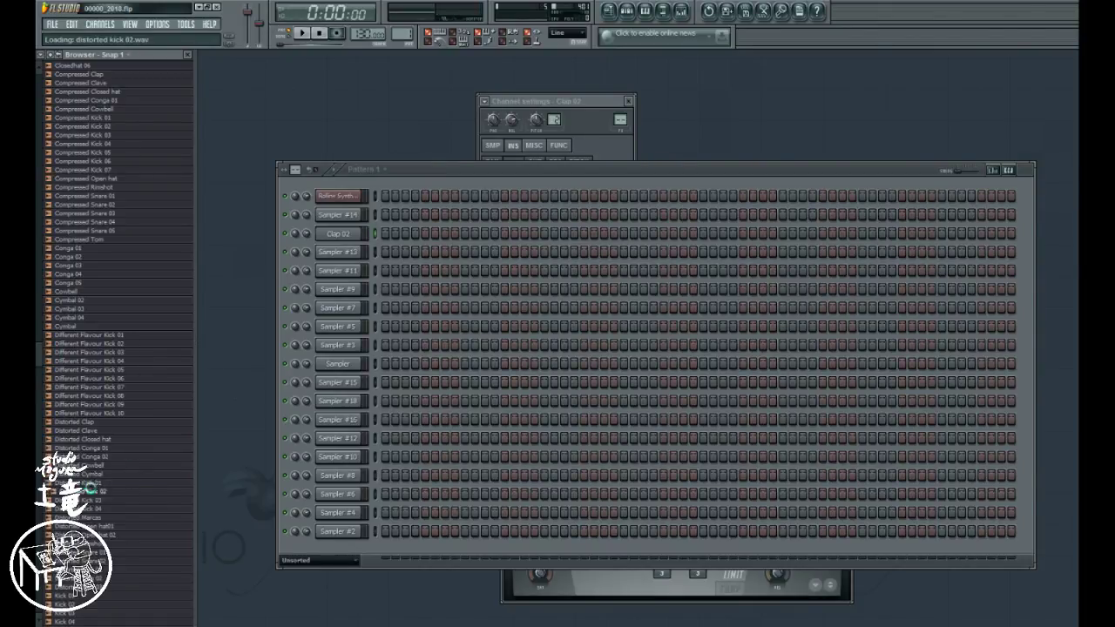
pyautogui.moveTo(99, 491); pyautogui.dragTo(338, 216)
# - Place distorted kick hits on steps 1, 2, 9 and 10 with a clap on step 5, and play the pattern
pyautogui.click(385, 215)
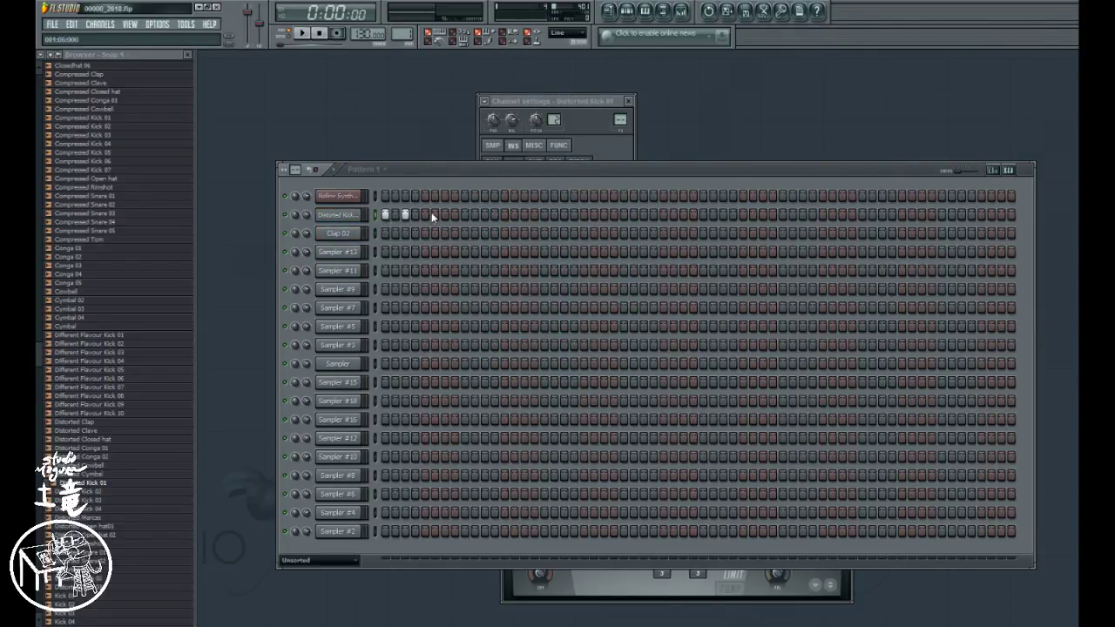
pyautogui.click(396, 214)
pyautogui.click(399, 214)
pyautogui.moveTo(475, 214); pyautogui.dragTo(464, 214)
pyautogui.press('space')
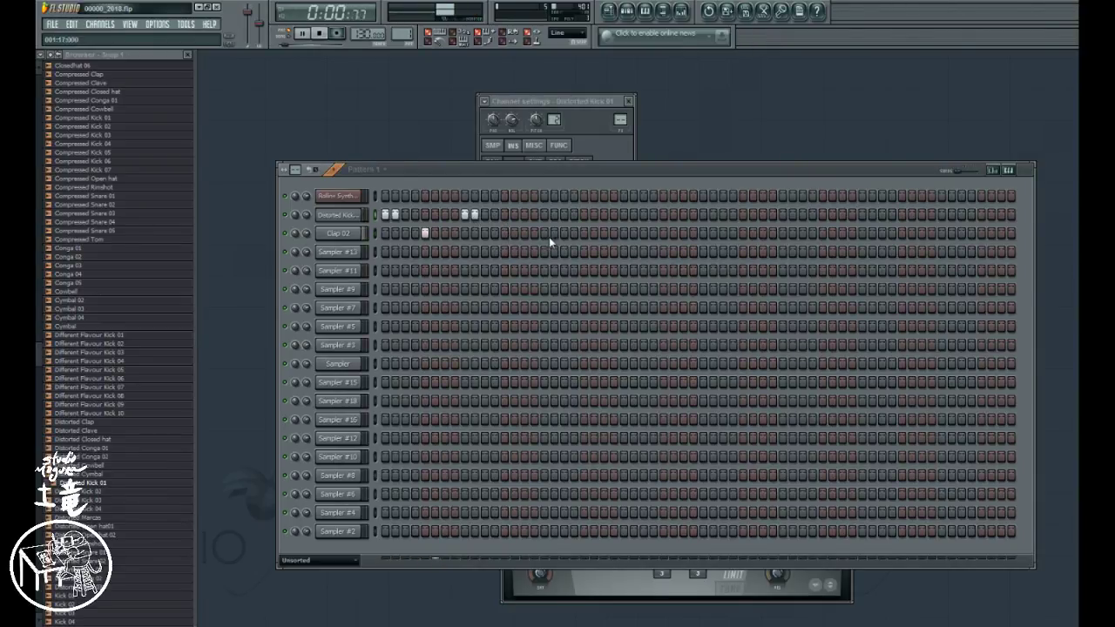
# - Remove the distorted kick hits from steps 9 and 10 and stop playback
pyautogui.rightClick(475, 214)
pyautogui.rightClick(464, 214)
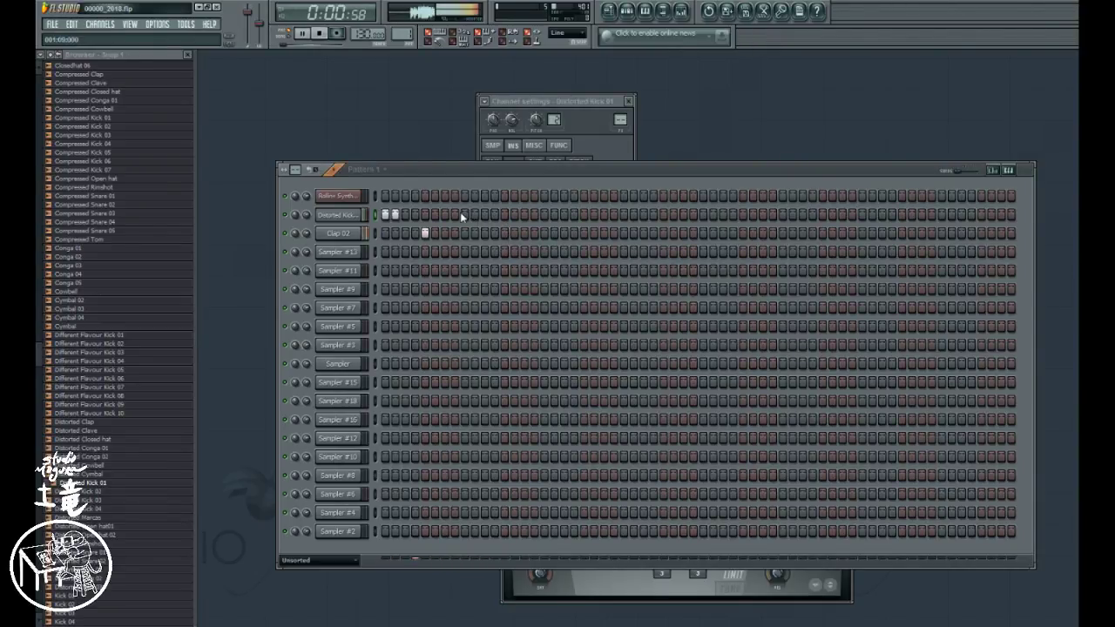
pyautogui.press('space')
# - Try distorted kick hits on steps 11 and 12 in playback and clear them again
pyautogui.click(484, 214)
pyautogui.click(494, 215)
pyautogui.press('space')
pyautogui.press('space')
pyautogui.rightClick(494, 215)
pyautogui.rightClick(485, 214)
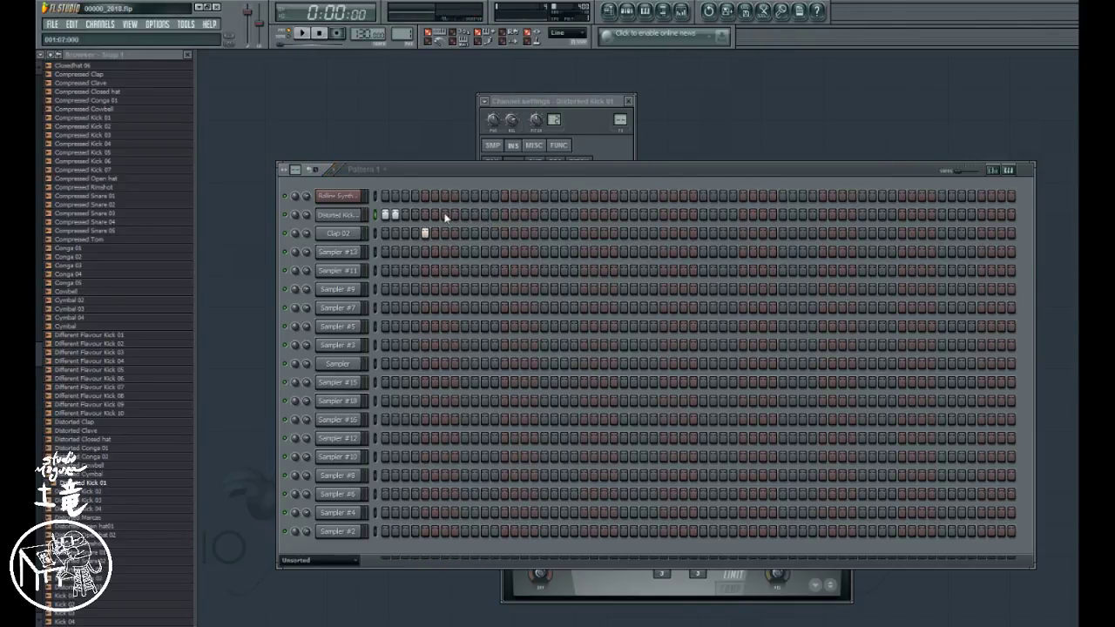
# - Add distorted kick hits on steps 7 and 8 and play the pattern
pyautogui.click(444, 214)
pyautogui.click(454, 215)
pyautogui.press('space')
# - Repeat the clap every 8 steps through step 61 and the four-hit kick figure every 16 steps across the pattern
pyautogui.click(505, 232)
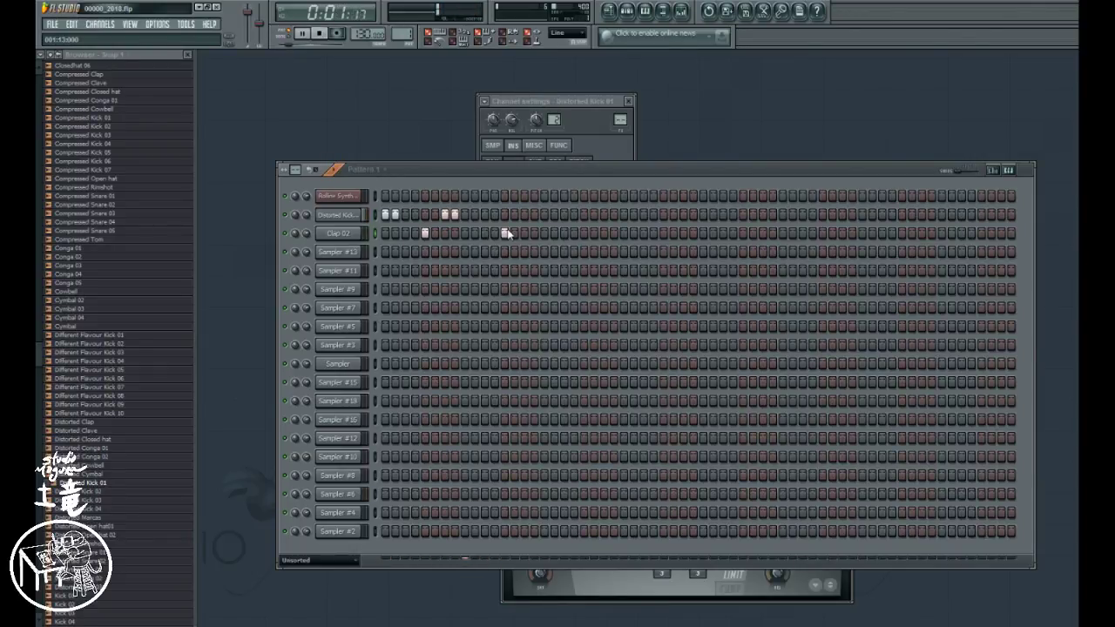
pyautogui.press('space')
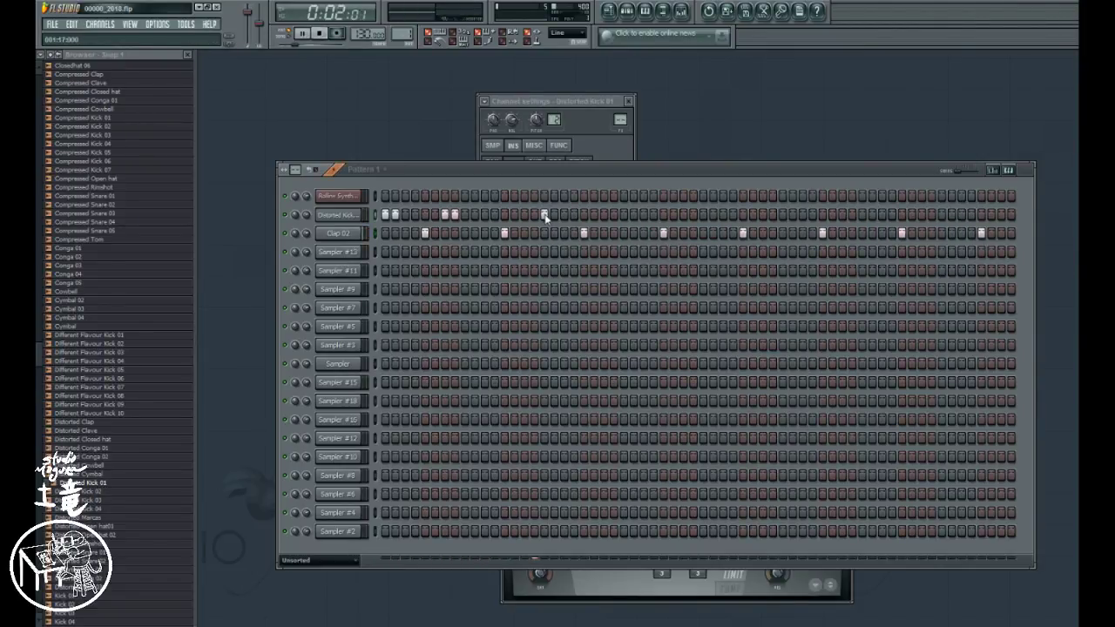
pyautogui.click(613, 216)
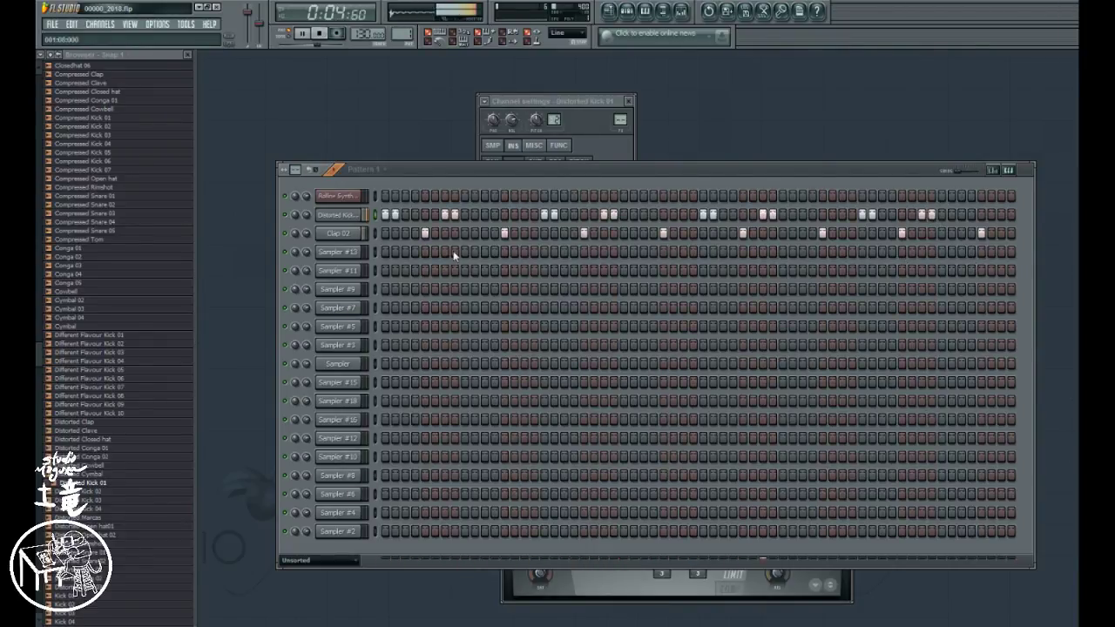
# - Open the Rolline Synthbass channel and audition notes in different octaves on its test keyboard over the playing beat
pyautogui.click(338, 196)
pyautogui.click(533, 184)
pyautogui.click(526, 186)
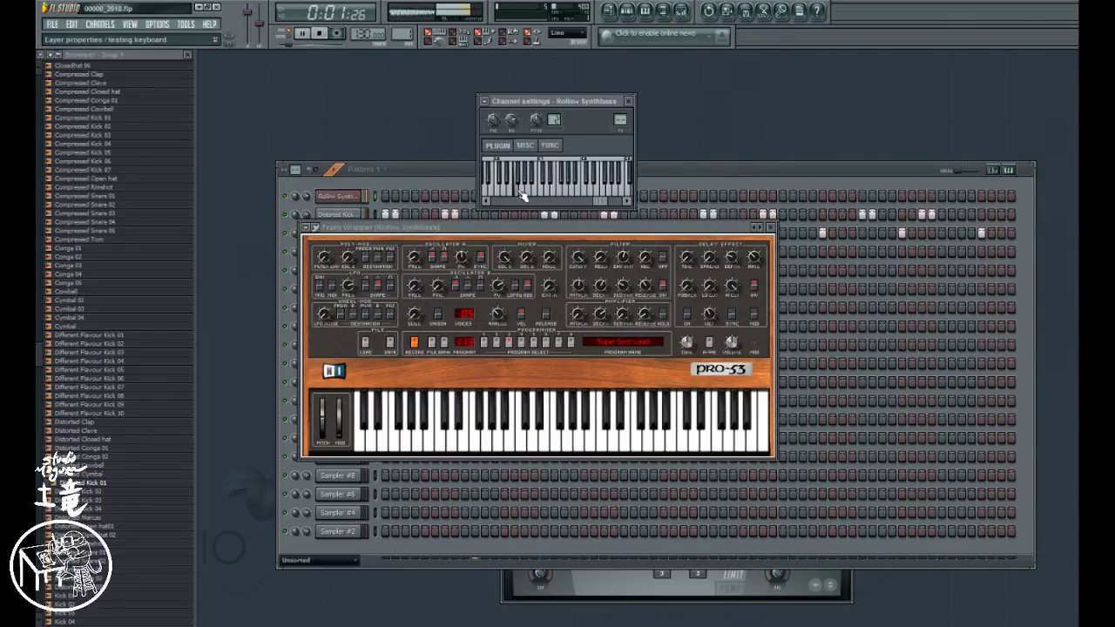
pyautogui.click(509, 190)
pyautogui.click(508, 192)
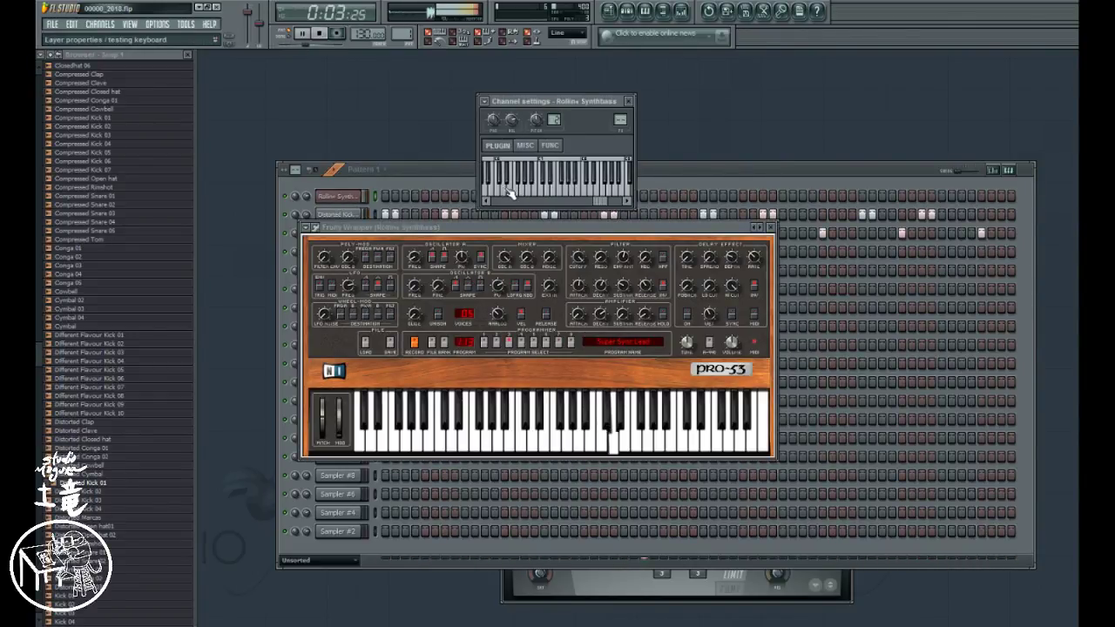
pyautogui.moveTo(599, 199); pyautogui.dragTo(568, 204)
pyautogui.click(542, 187)
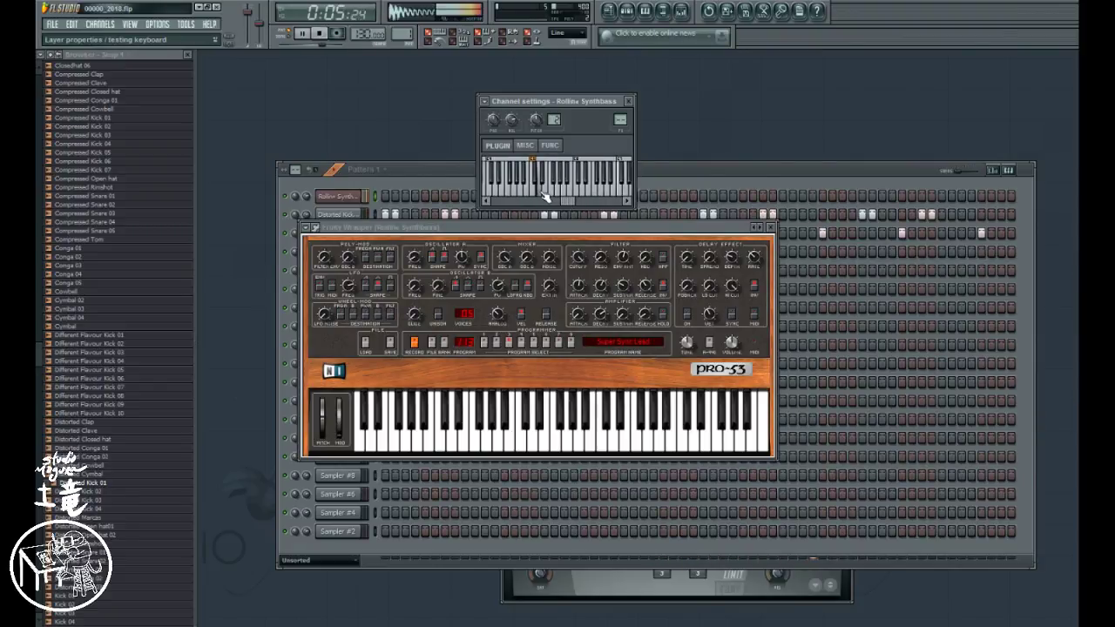
pyautogui.click(540, 187)
pyautogui.click(559, 191)
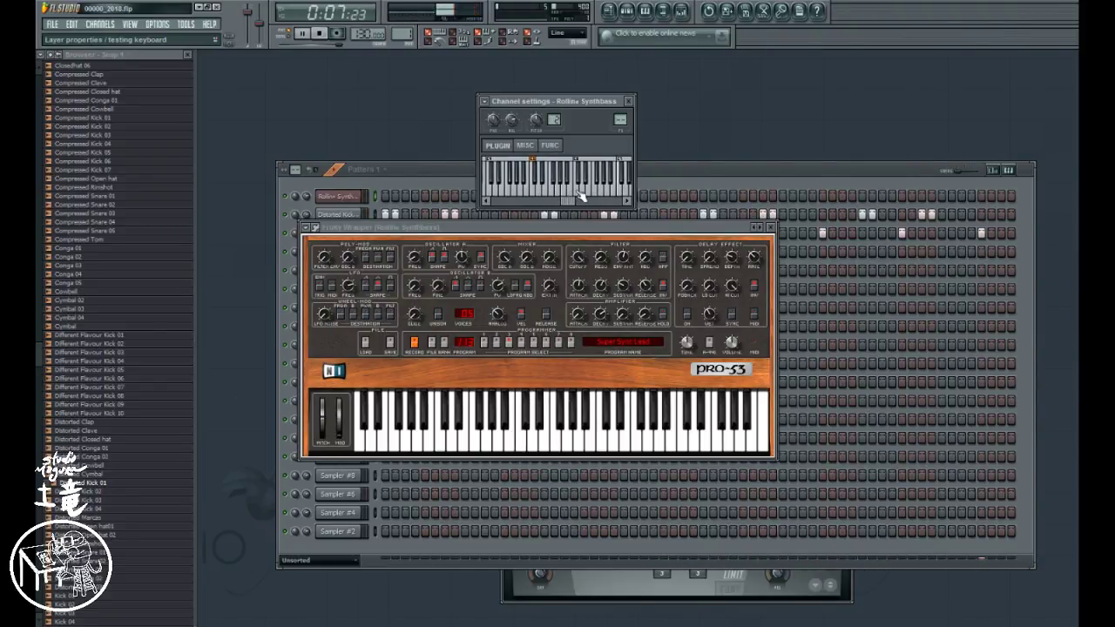
pyautogui.click(576, 187)
pyautogui.click(594, 186)
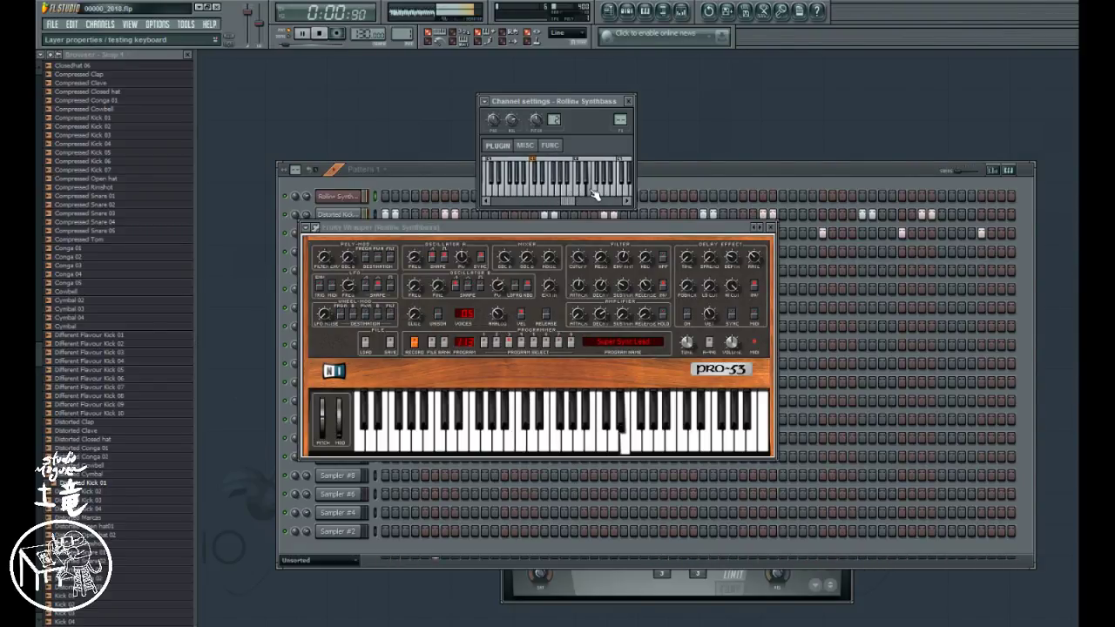
# - Audition a rising and falling run of notes on the Rolline Synthbass channel's test keyboard over the playing beat
pyautogui.click(507, 193)
pyautogui.click(518, 193)
pyautogui.click(528, 193)
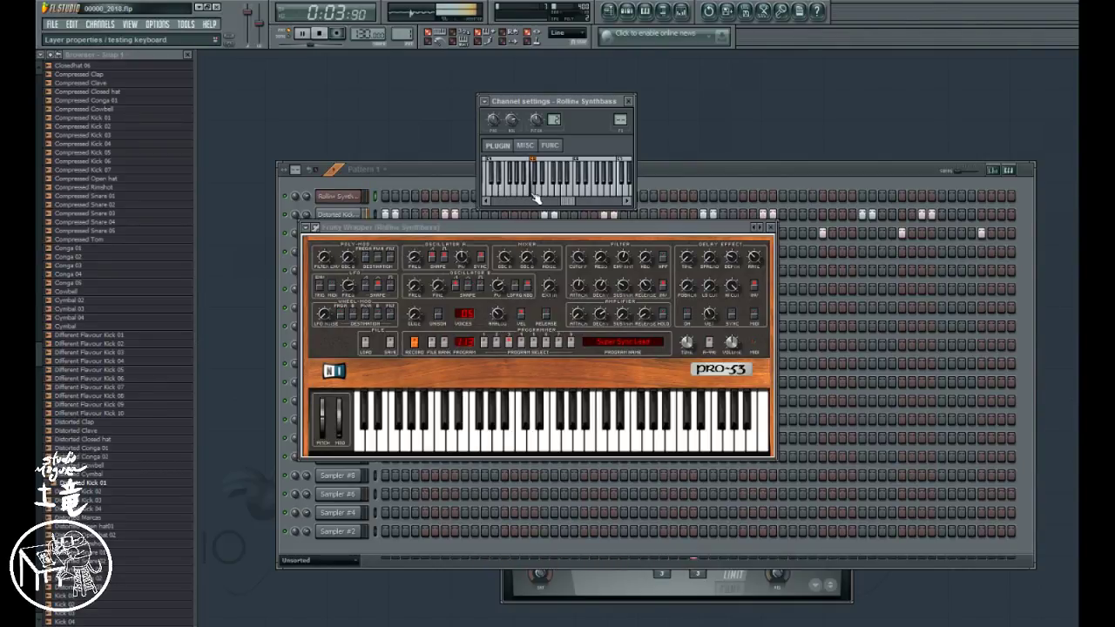
pyautogui.click(539, 197)
pyautogui.click(562, 196)
pyautogui.click(576, 197)
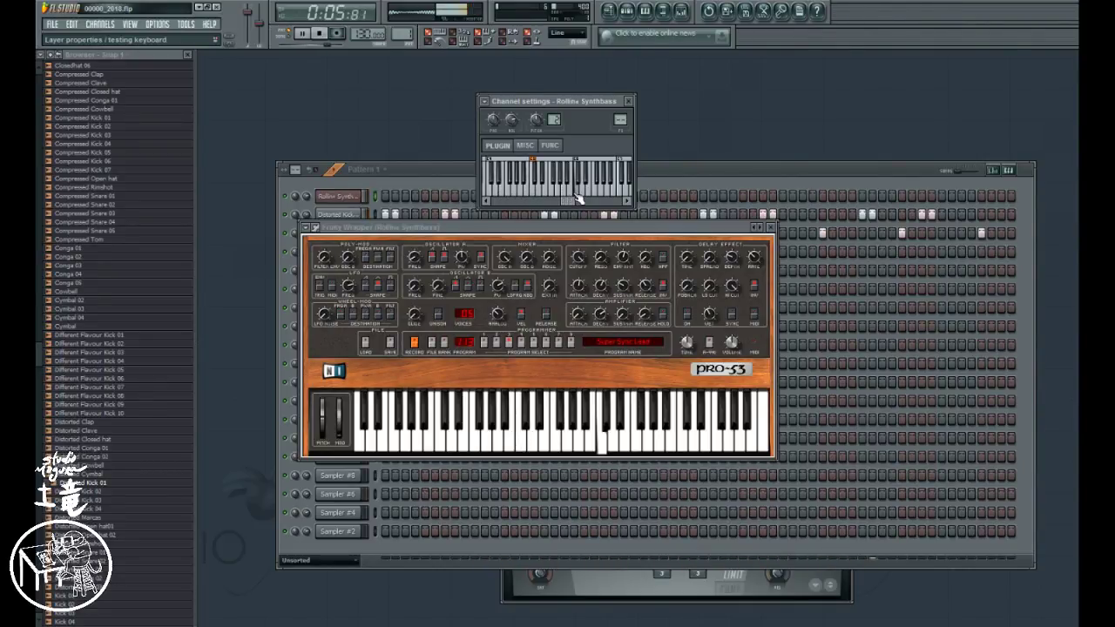
pyautogui.click(559, 197)
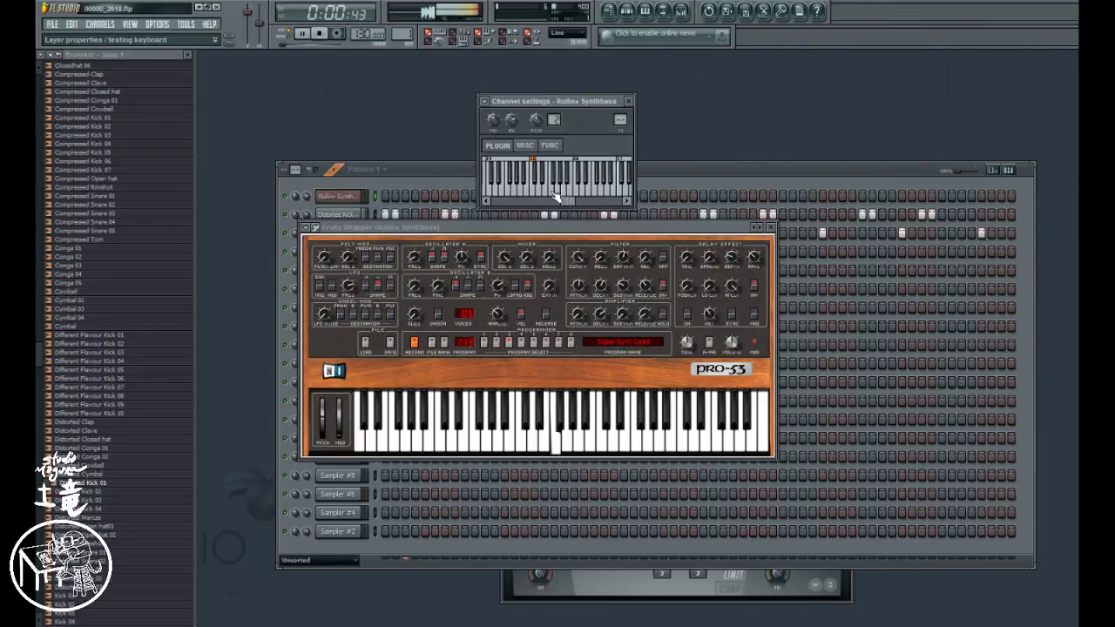
pyautogui.click(548, 197)
# - Try out bass phrases in the lower-middle range of the Pro-53's own keyboard over the playing beat
pyautogui.click(499, 449)
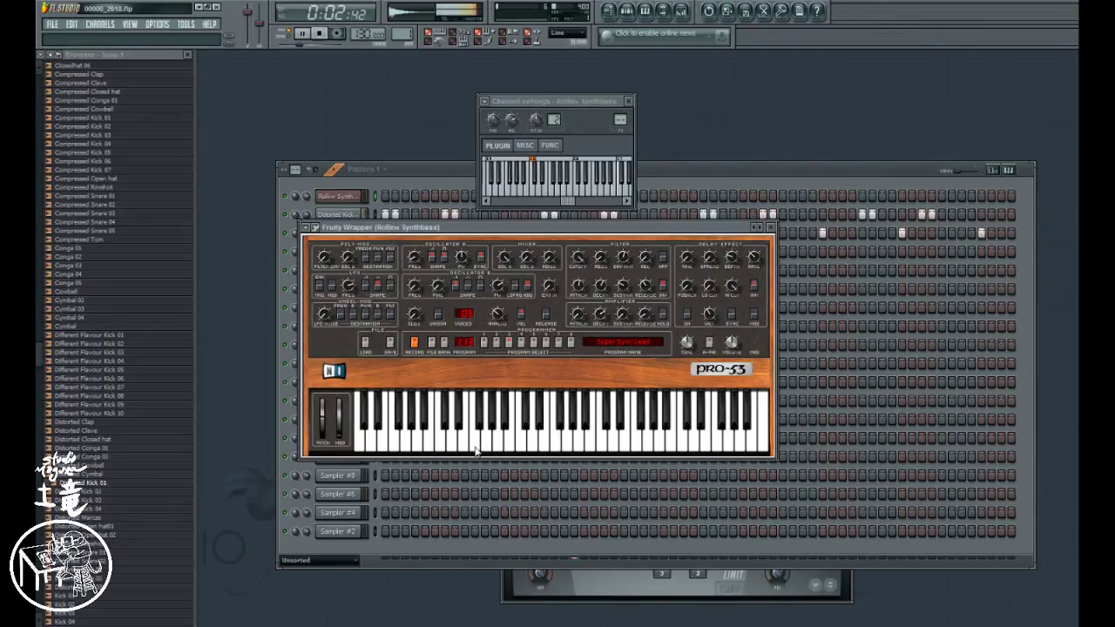
pyautogui.click(490, 445)
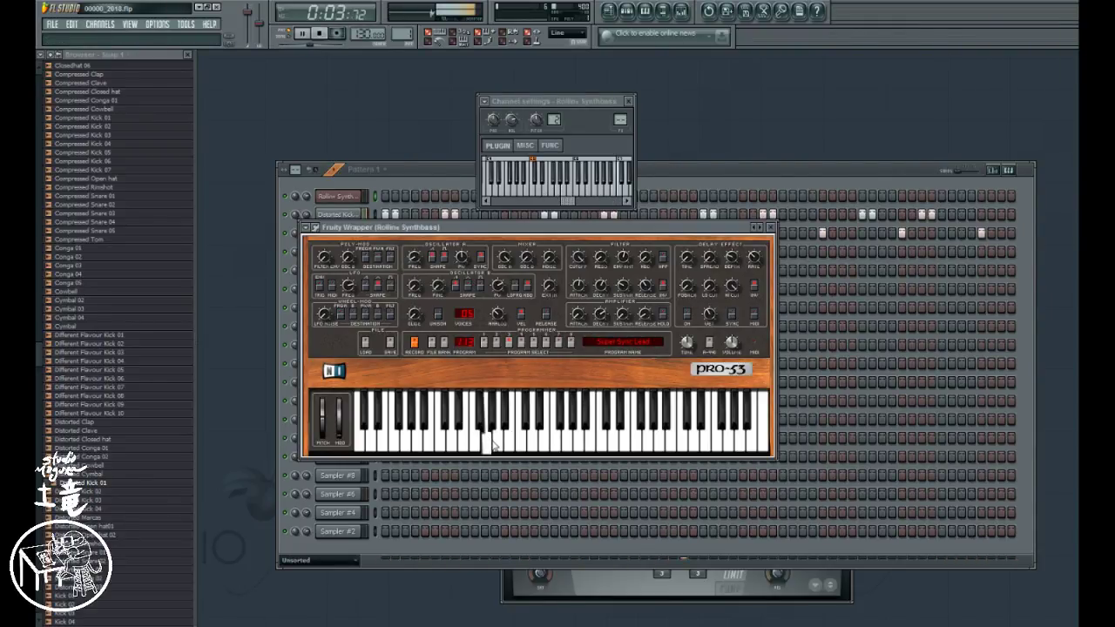
pyautogui.click(502, 440)
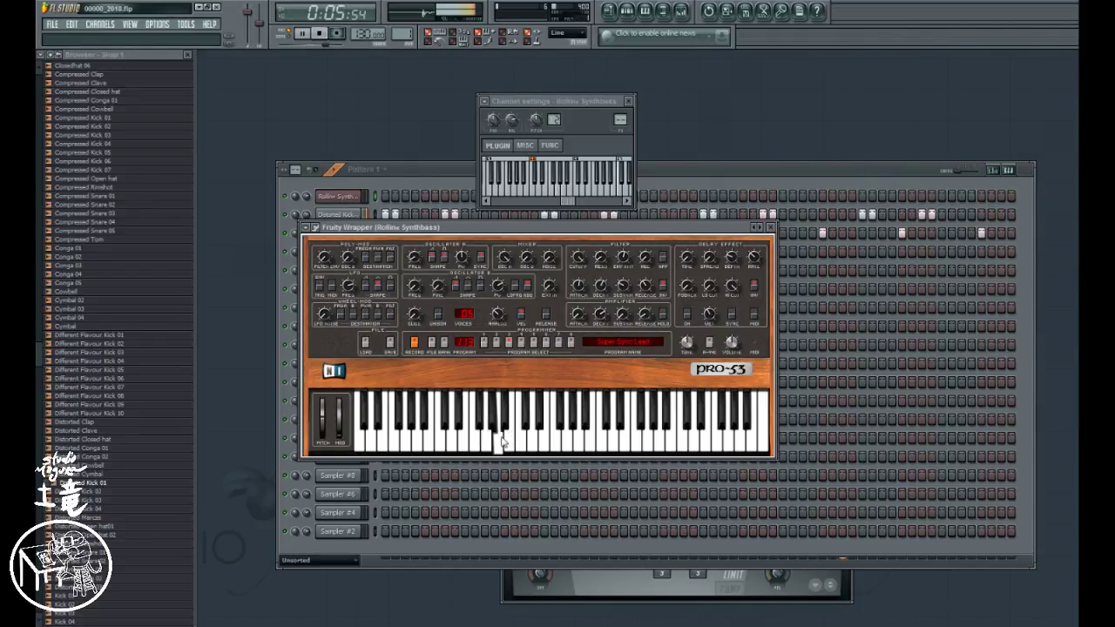
pyautogui.click(512, 443)
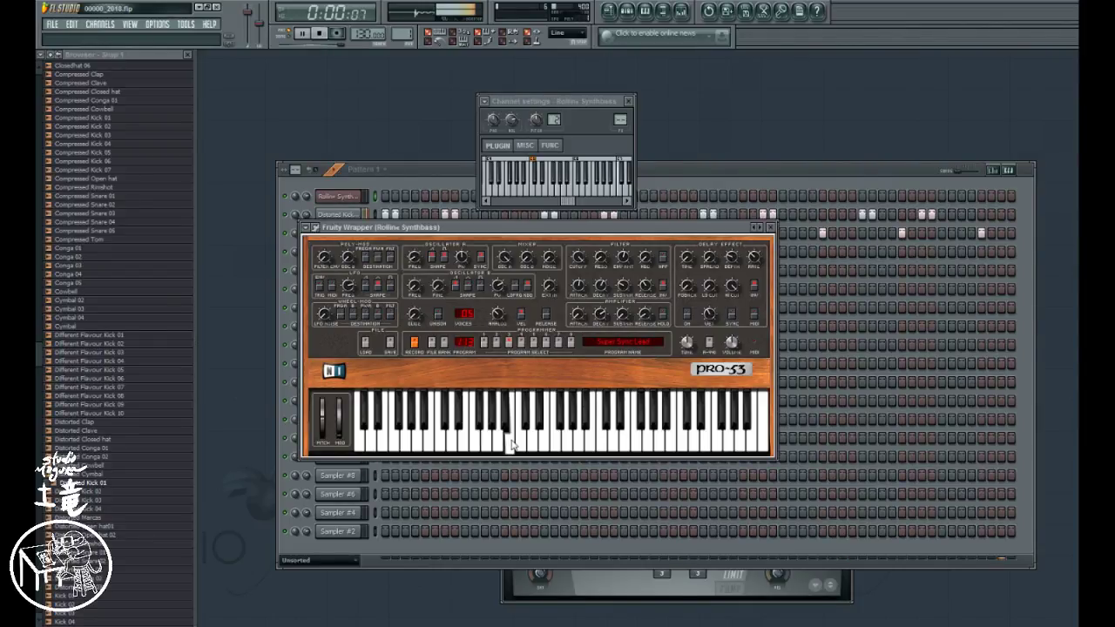
pyautogui.click(462, 413)
pyautogui.click(477, 431)
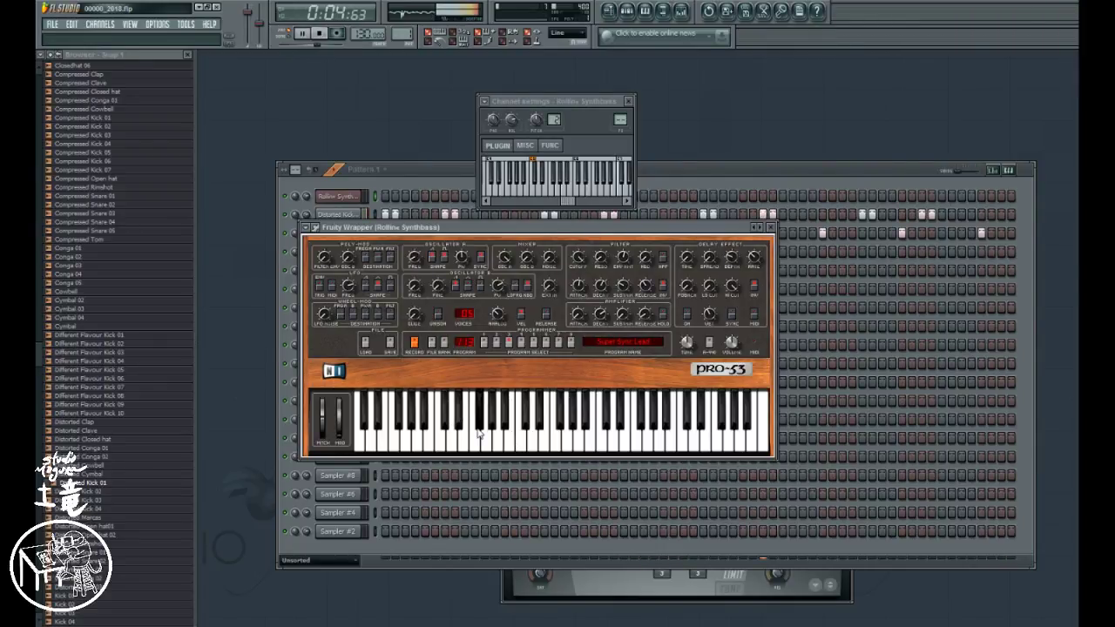
pyautogui.click(473, 444)
pyautogui.click(459, 443)
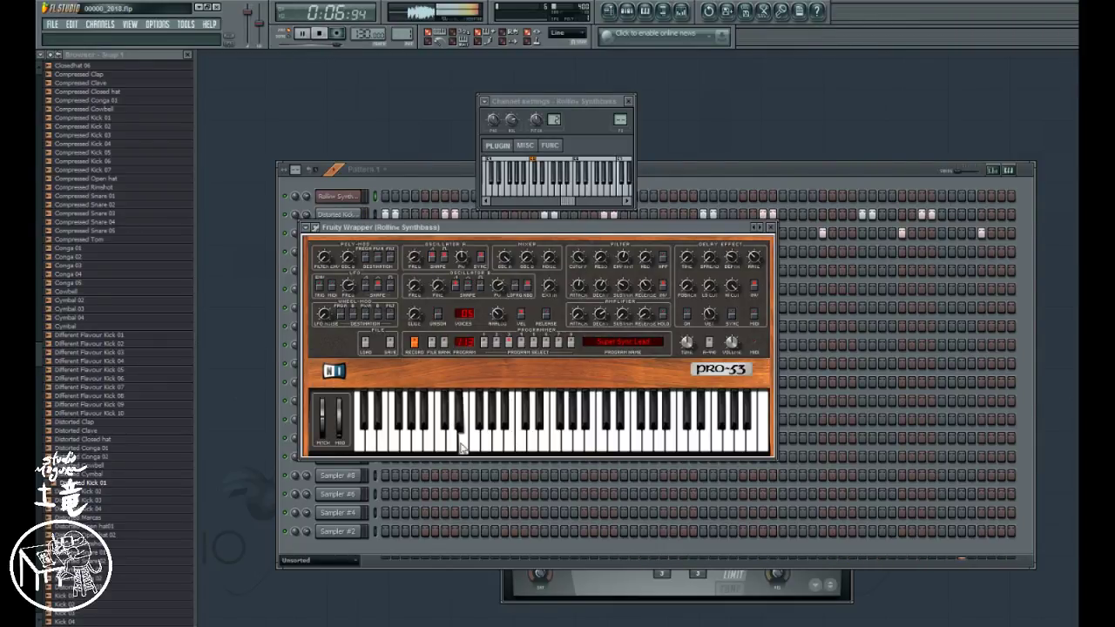
pyautogui.click(501, 444)
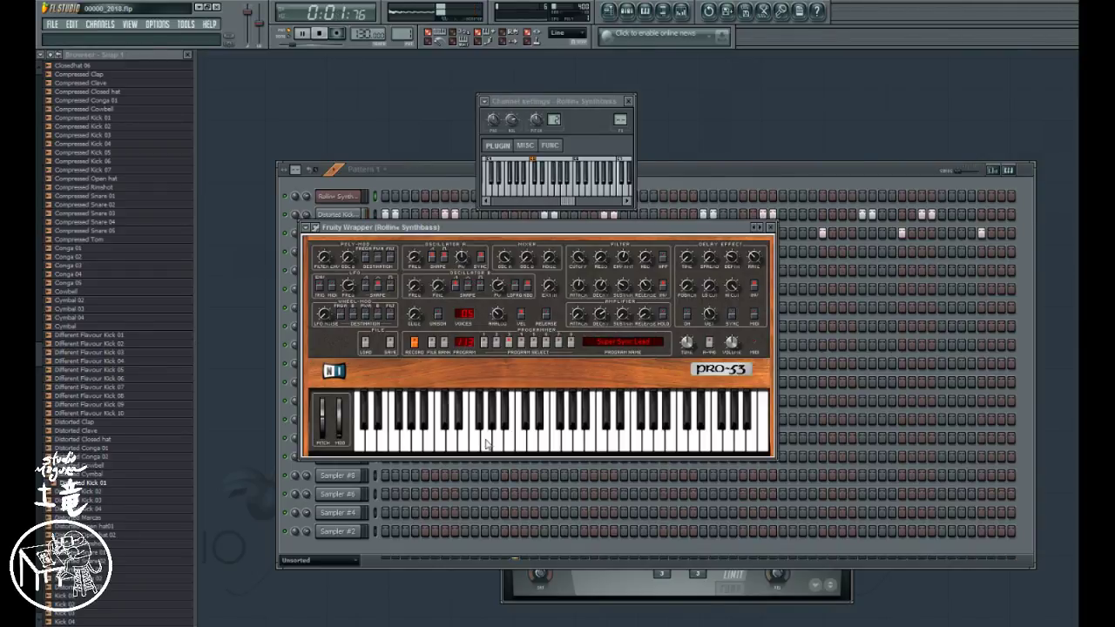
pyautogui.click(488, 445)
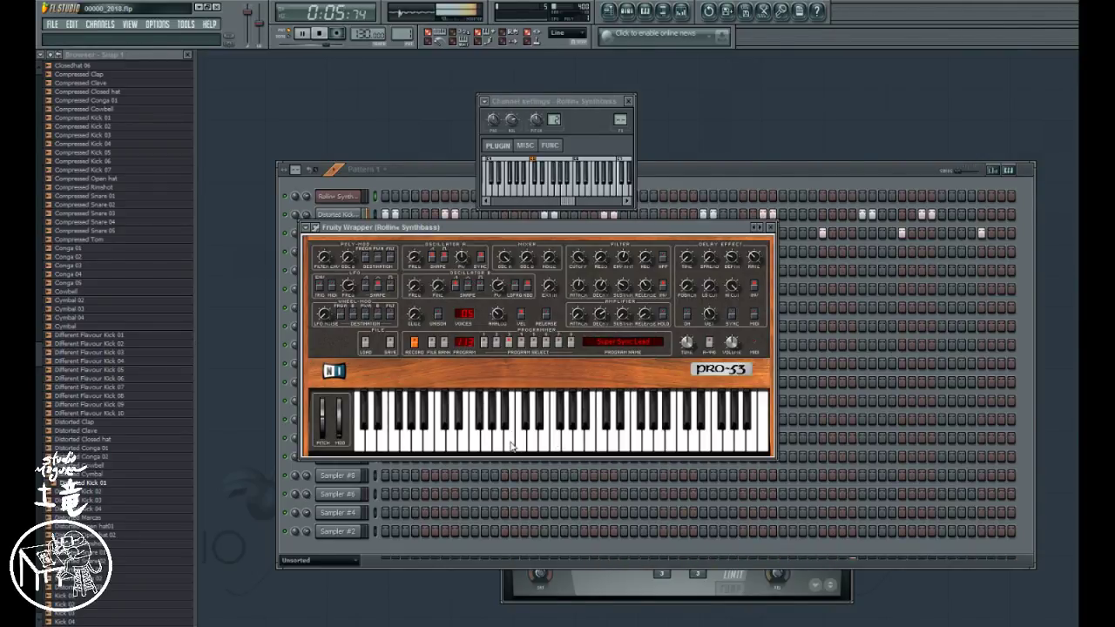
pyautogui.click(512, 446)
pyautogui.click(487, 447)
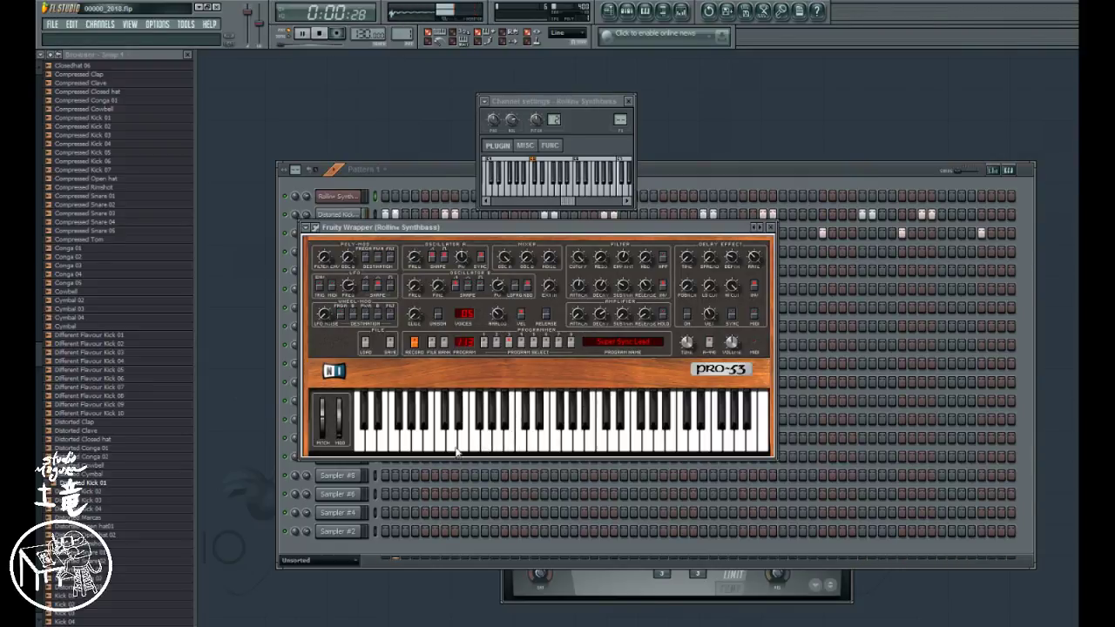
pyautogui.click(456, 447)
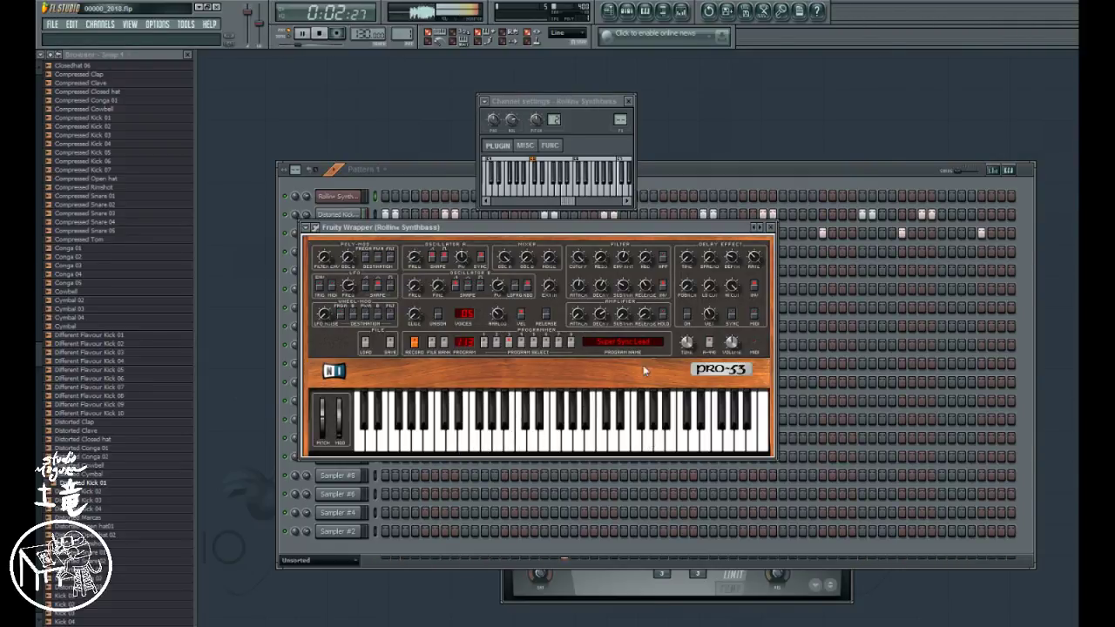
# - Lower the project tempo to 120 BPM
pyautogui.click(565, 210)
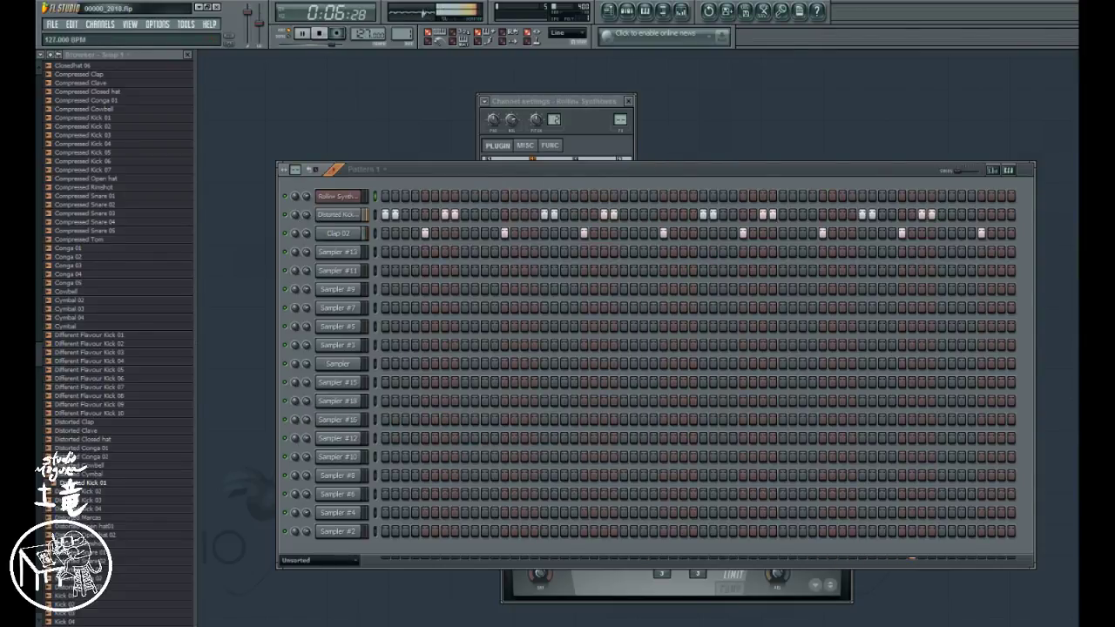
pyautogui.moveTo(369, 33); pyautogui.dragTo(369, 36)
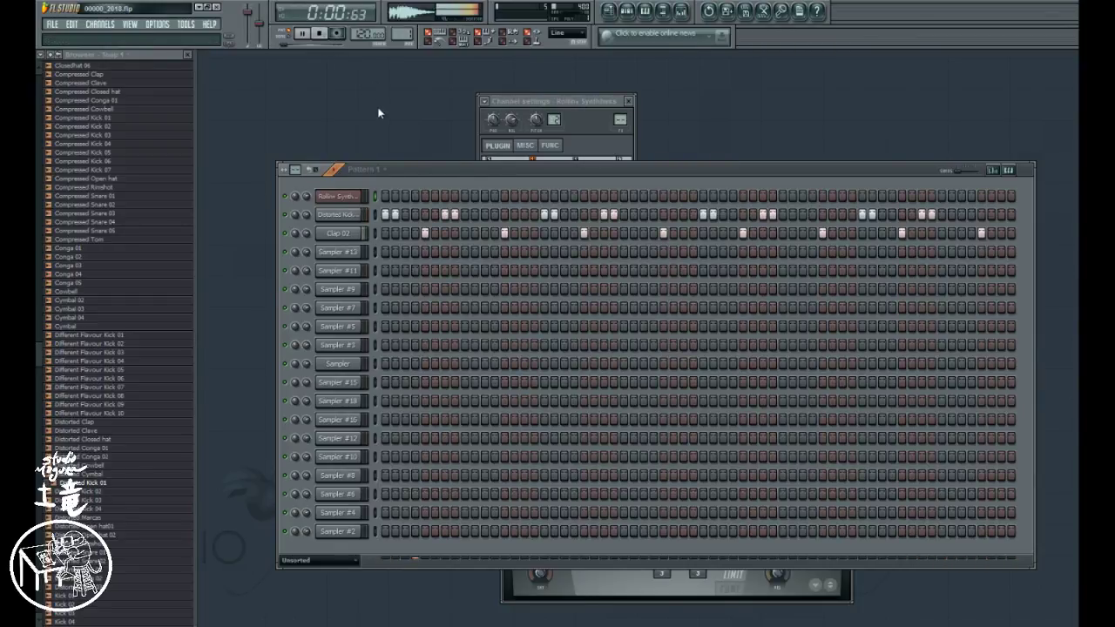
# - Try a Rolline Synthbass note on step 1, clear it again and restart playback
pyautogui.click(595, 143)
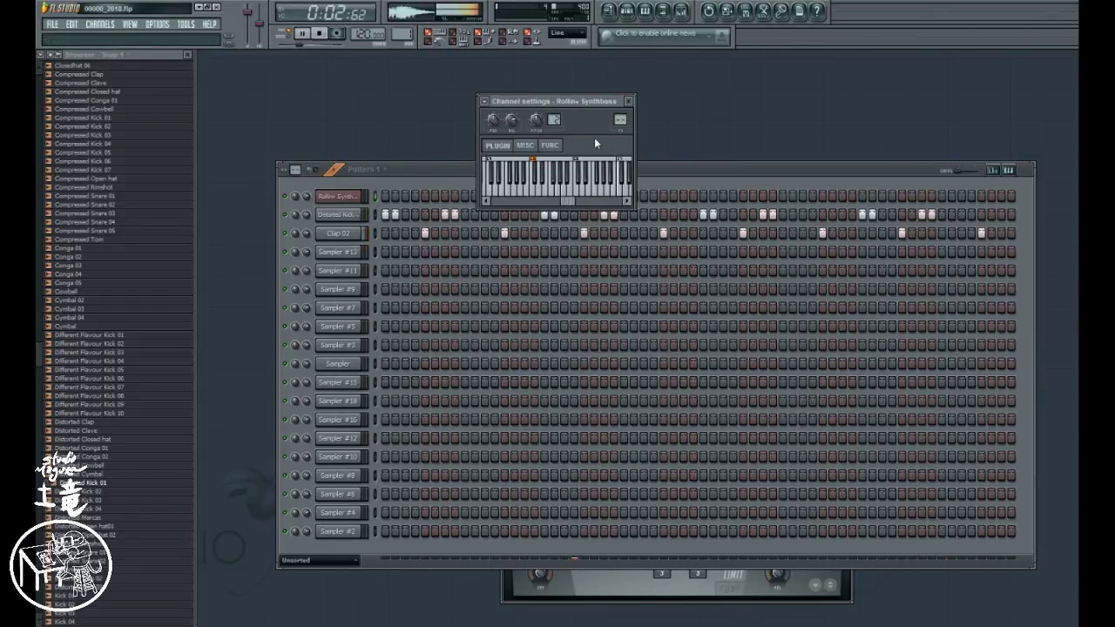
pyautogui.click(751, 200)
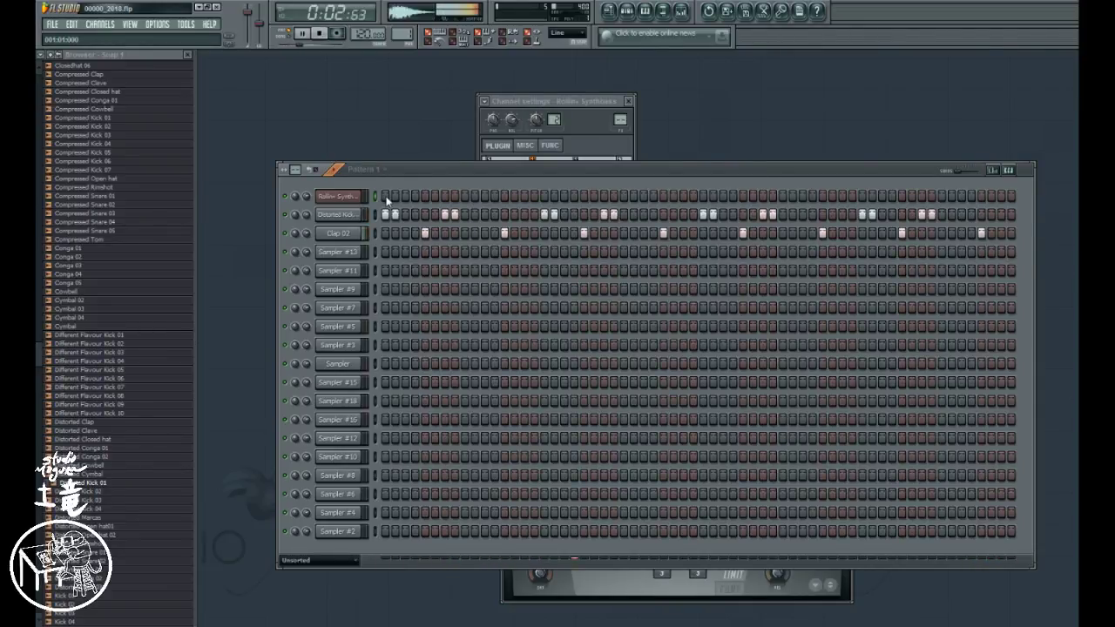
pyautogui.press('space')
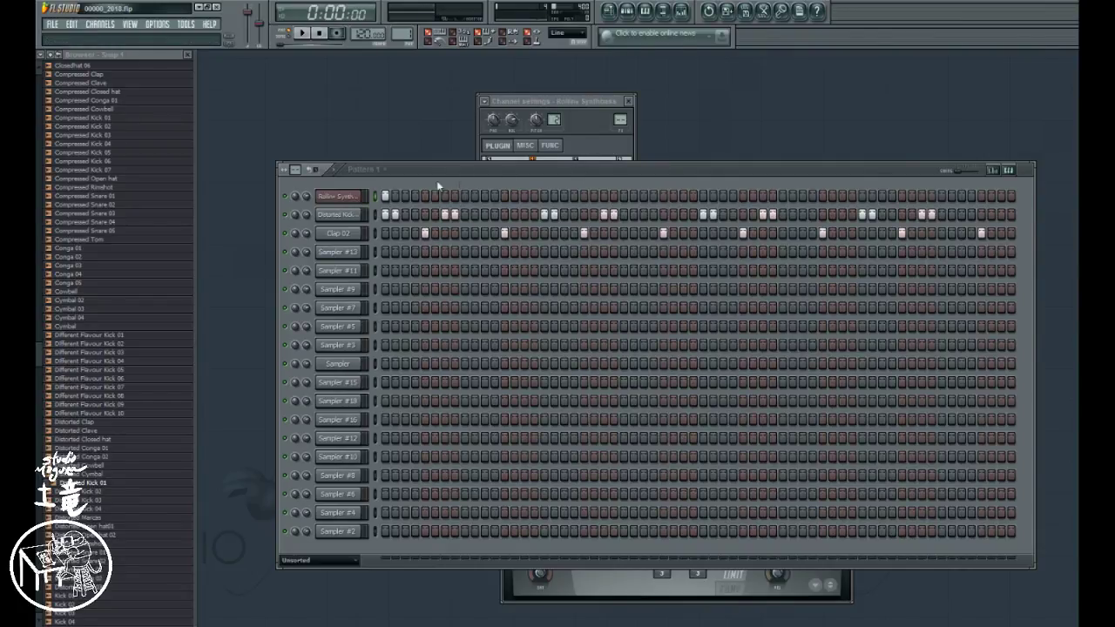
pyautogui.click(547, 149)
pyautogui.press('space')
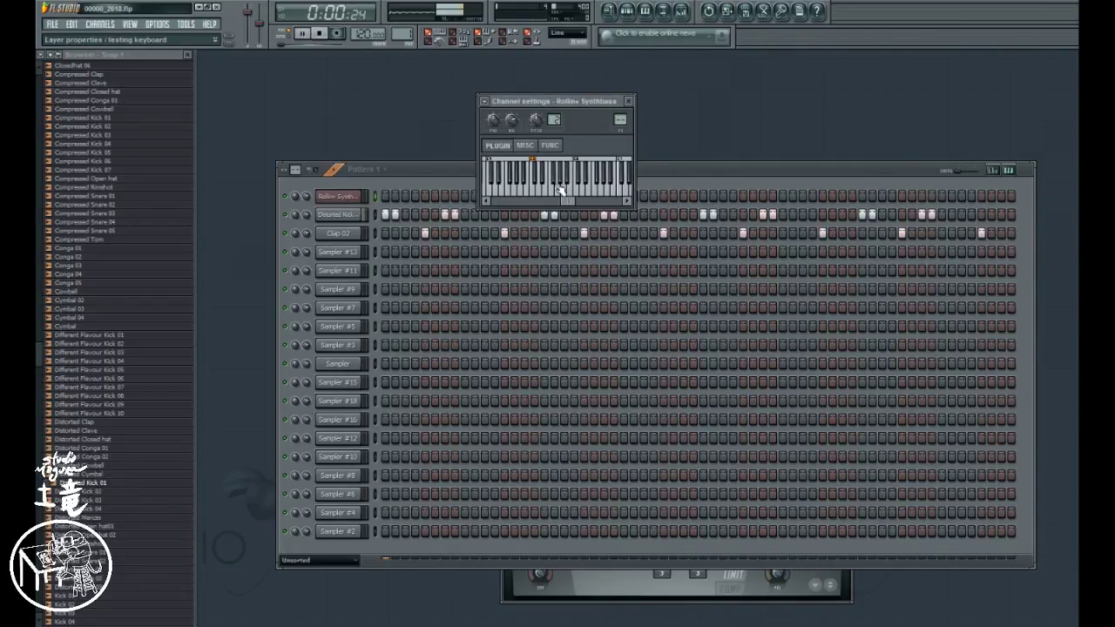
# - Open the Pro-53 editor and audition notes in the lower and middle keyboard range at the slower tempo
pyautogui.click(504, 150)
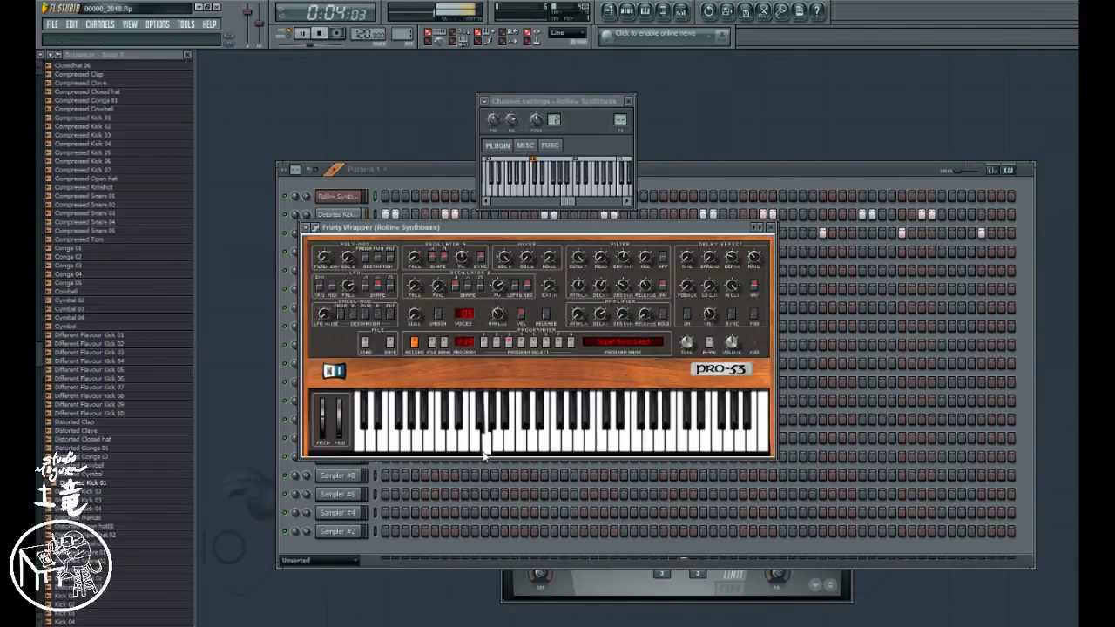
pyautogui.click(531, 442)
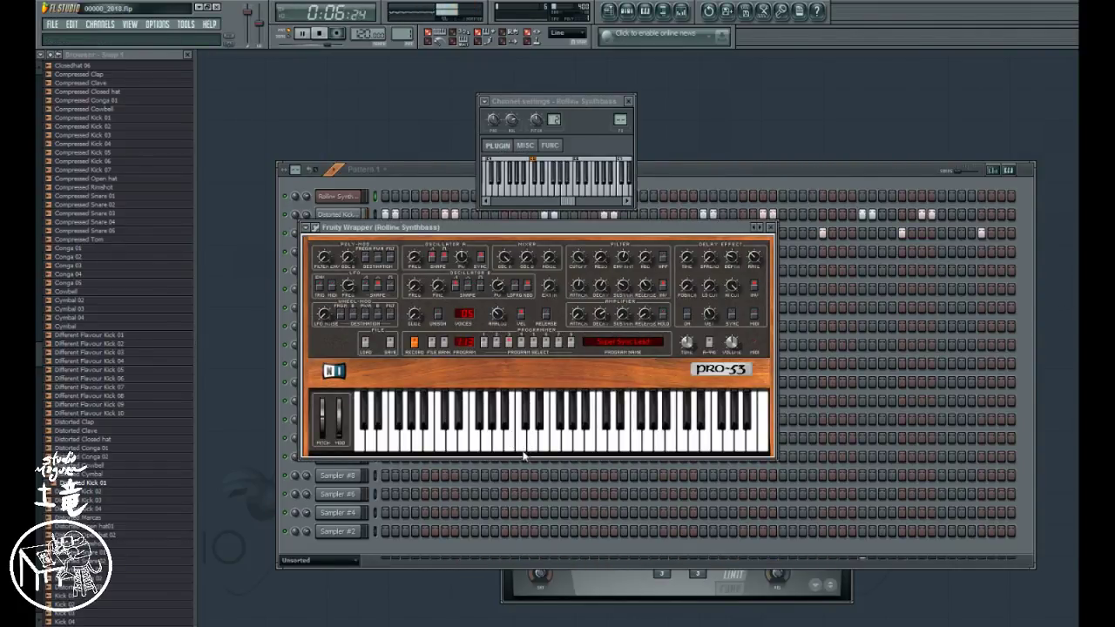
pyautogui.click(531, 444)
pyautogui.click(532, 444)
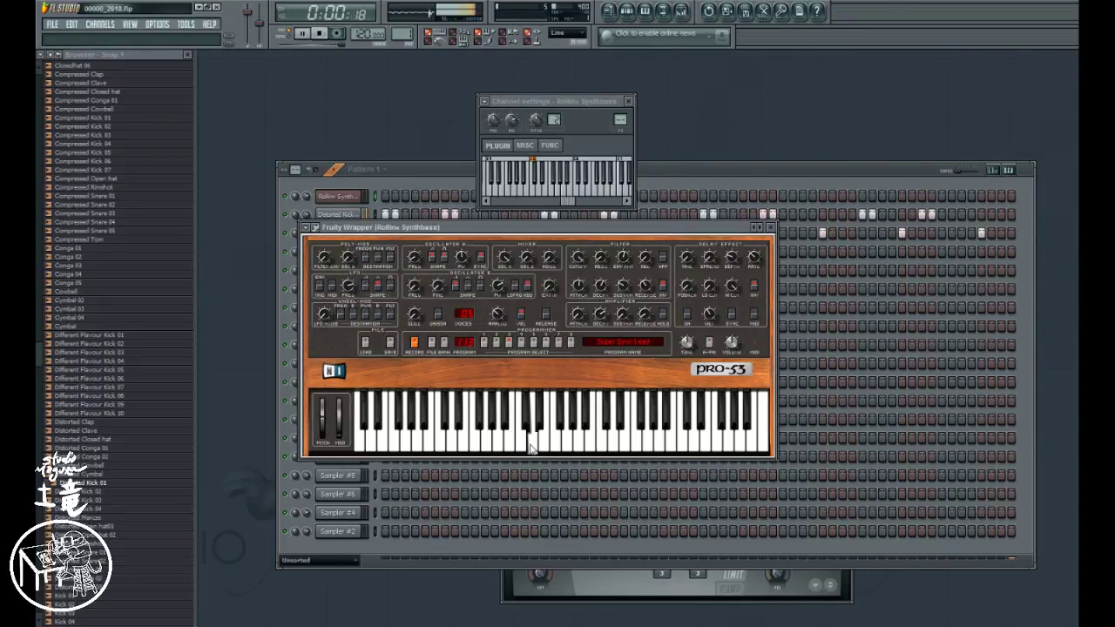
pyautogui.click(547, 444)
pyautogui.click(500, 443)
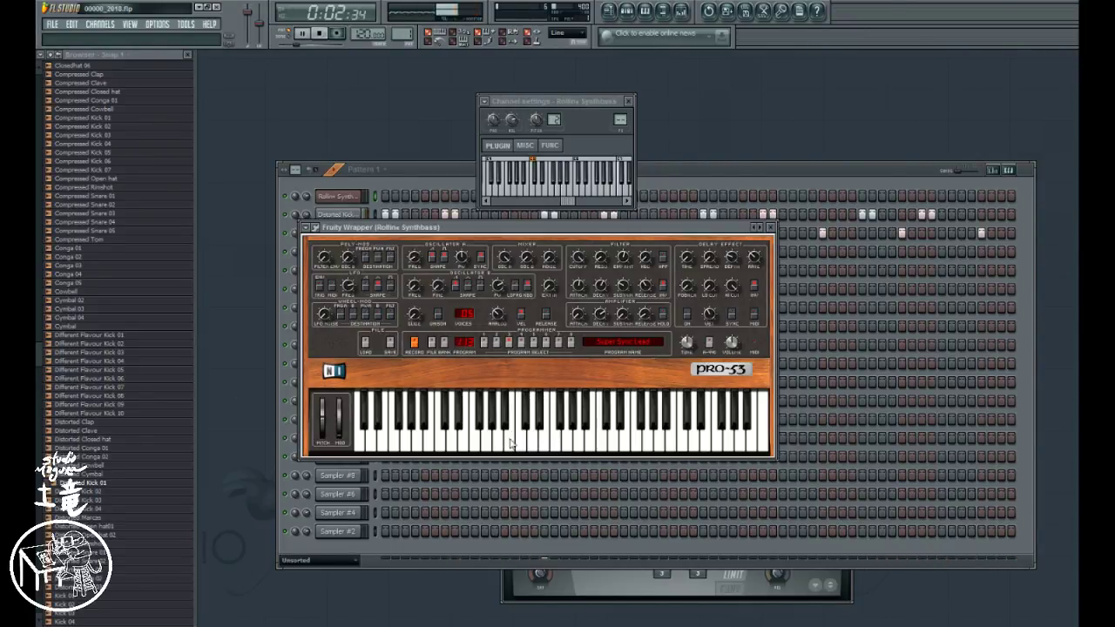
pyautogui.click(507, 444)
pyautogui.click(504, 429)
pyautogui.click(502, 429)
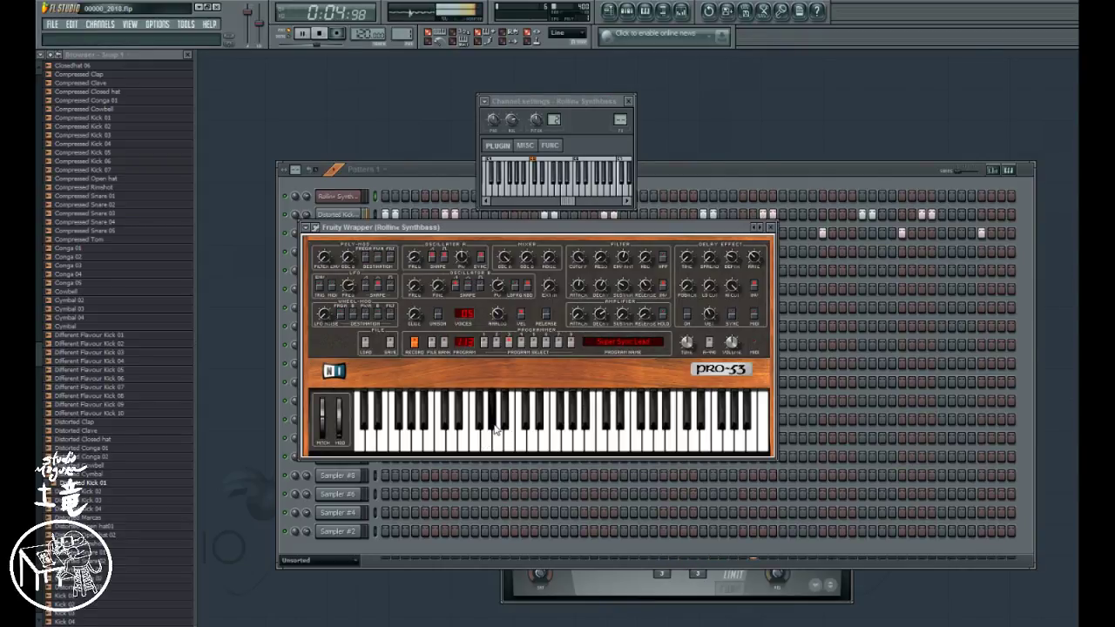
pyautogui.click(566, 443)
pyautogui.click(545, 444)
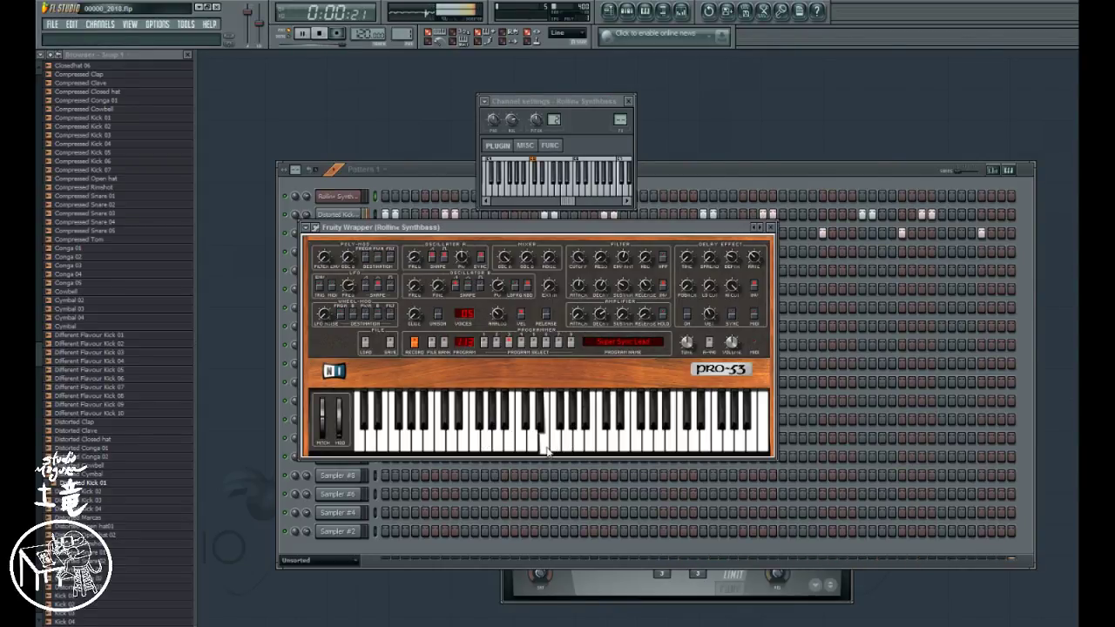
pyautogui.click(568, 442)
pyautogui.click(575, 424)
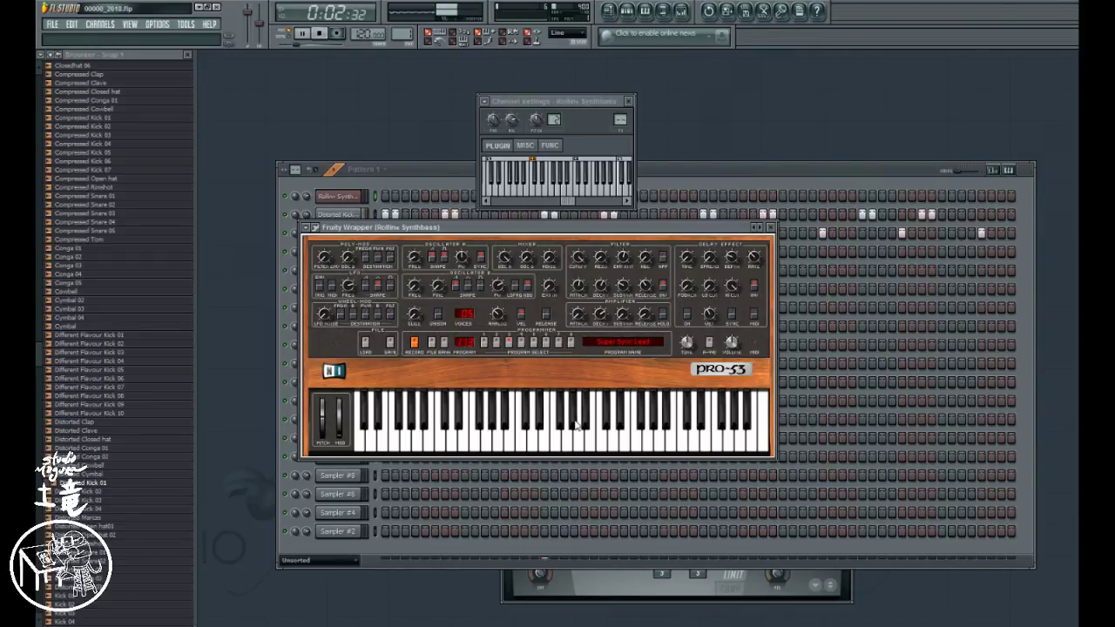
pyautogui.click(574, 422)
pyautogui.click(568, 443)
# - Compare notes in the upper range of the Pro-53 keyboard with low and middle ones over the beat
pyautogui.click(659, 444)
pyautogui.click(658, 444)
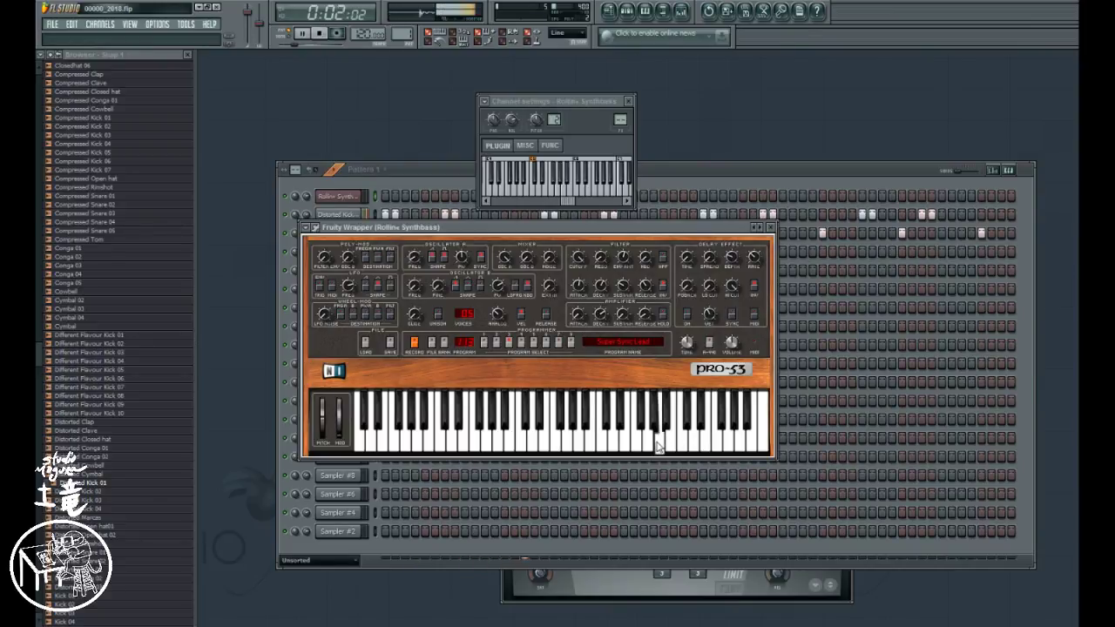
pyautogui.click(647, 443)
pyautogui.click(646, 446)
pyautogui.click(648, 446)
pyautogui.click(637, 429)
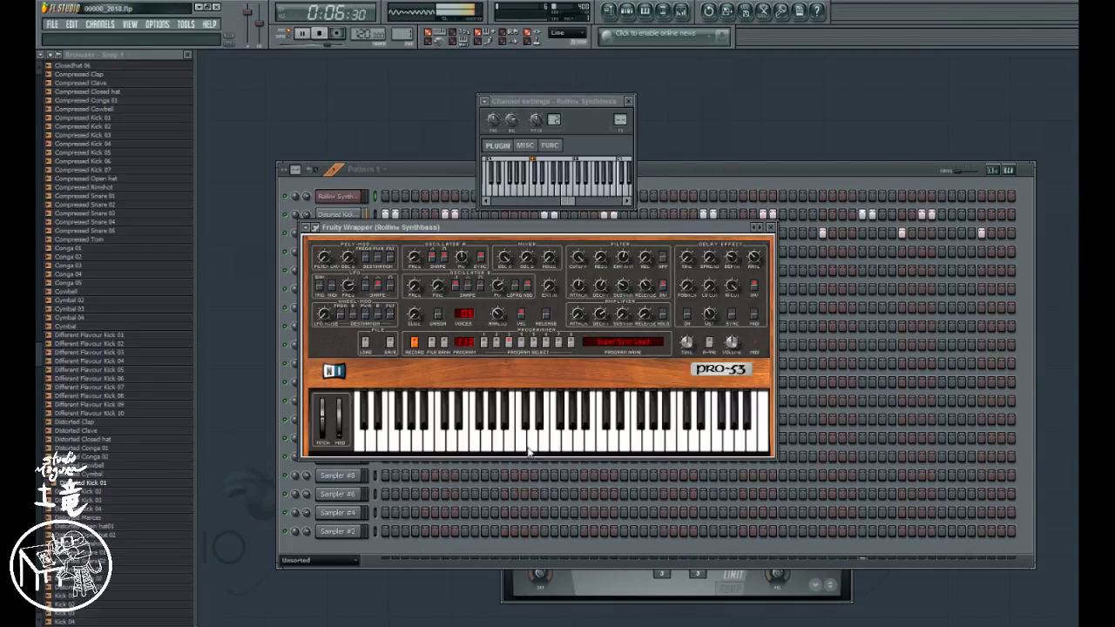
pyautogui.moveTo(502, 449); pyautogui.dragTo(493, 444)
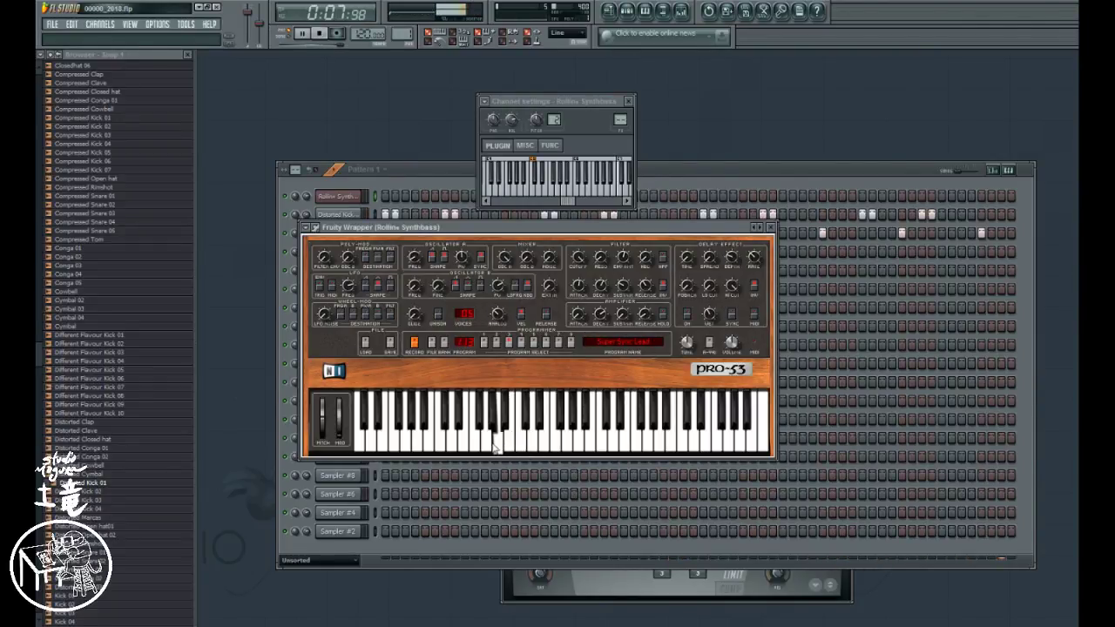
pyautogui.click(562, 445)
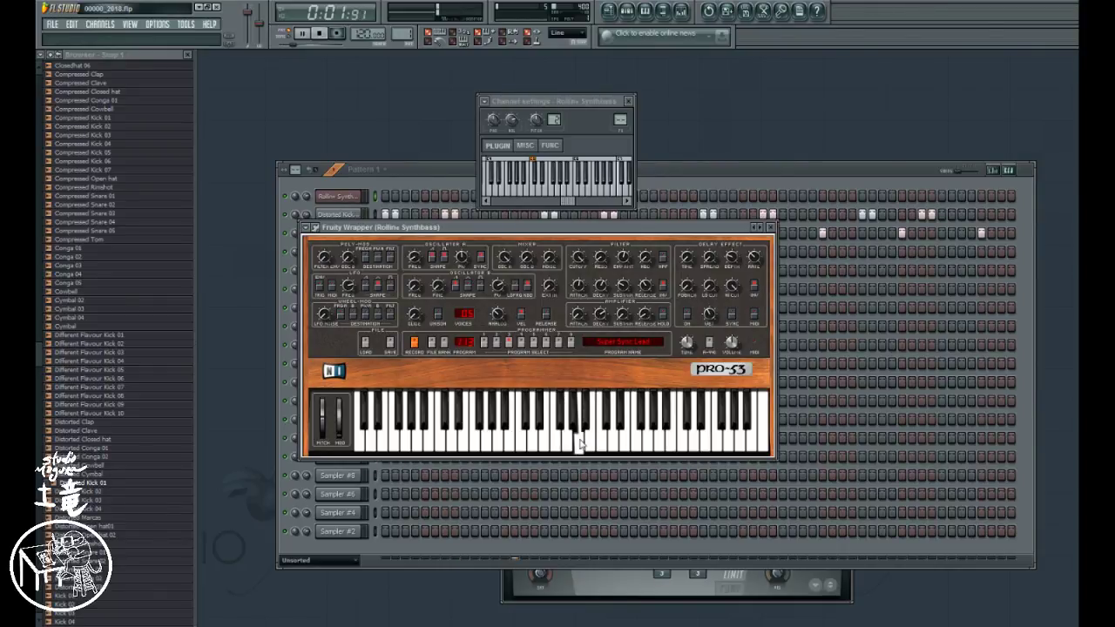
pyautogui.click(560, 445)
# - Switch the Pro-53 to the Bright Brass preset and audition middle and low notes with it
pyautogui.click(760, 226)
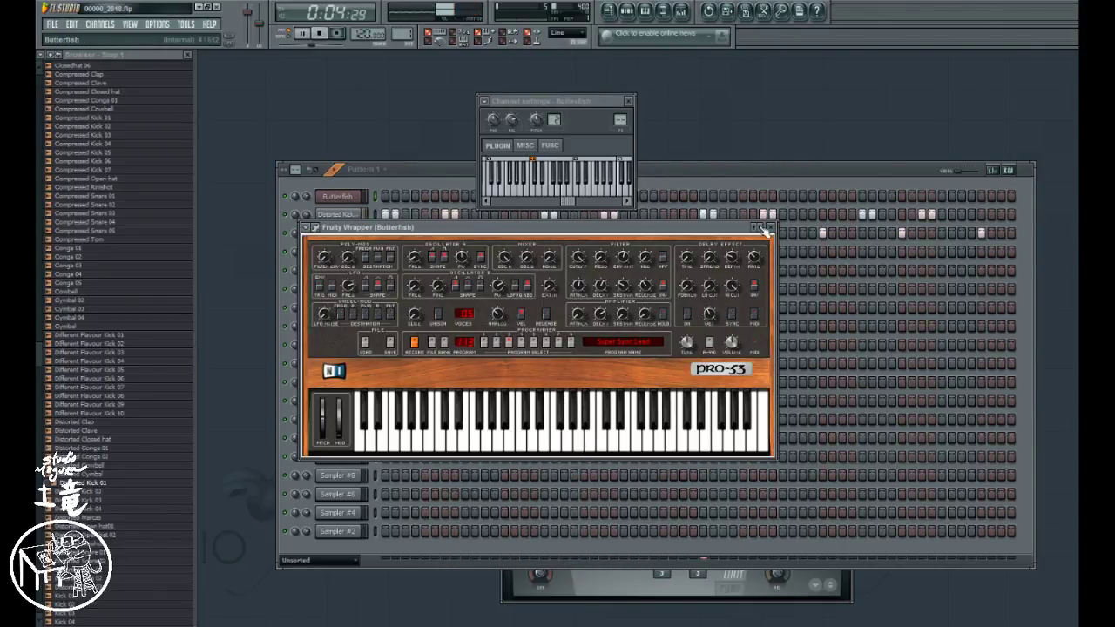
pyautogui.click(580, 439)
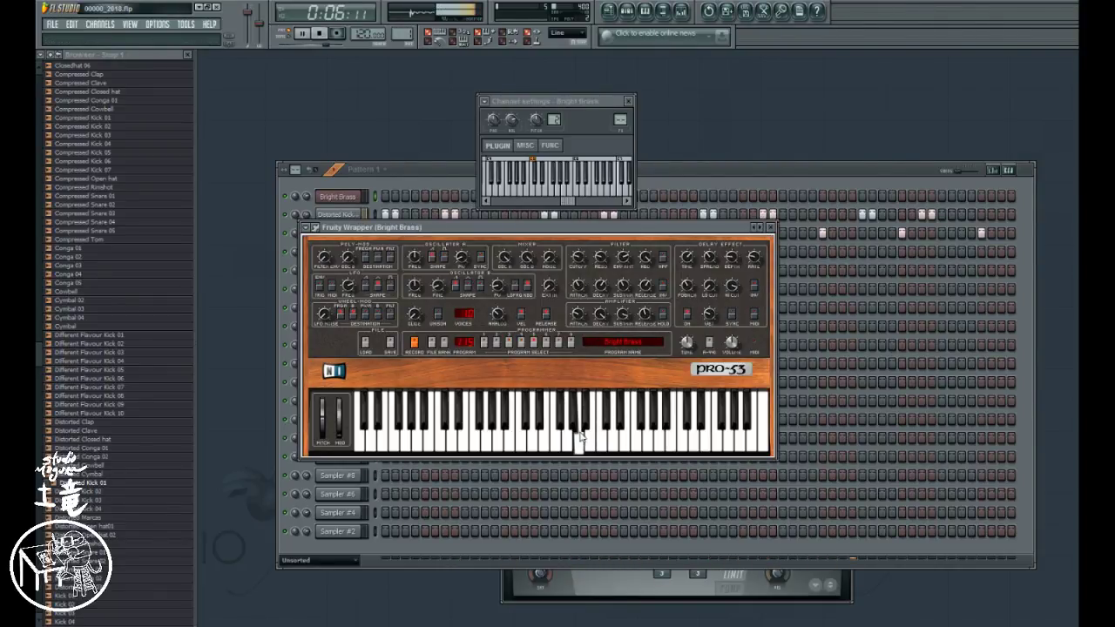
pyautogui.click(564, 443)
pyautogui.click(554, 446)
pyautogui.click(571, 444)
pyautogui.click(552, 445)
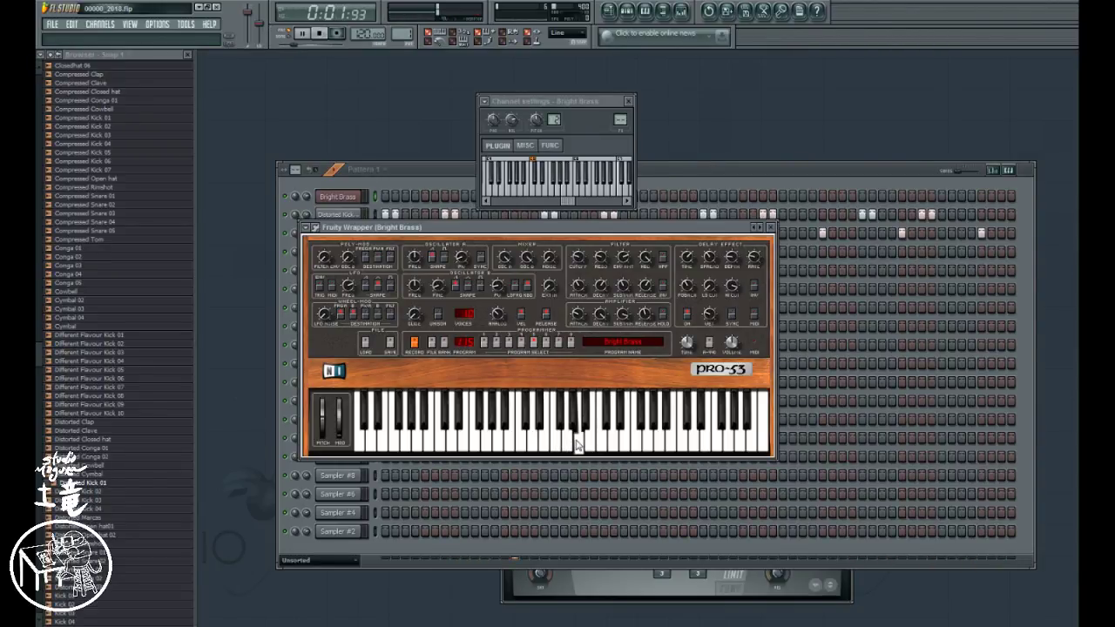
pyautogui.click(516, 445)
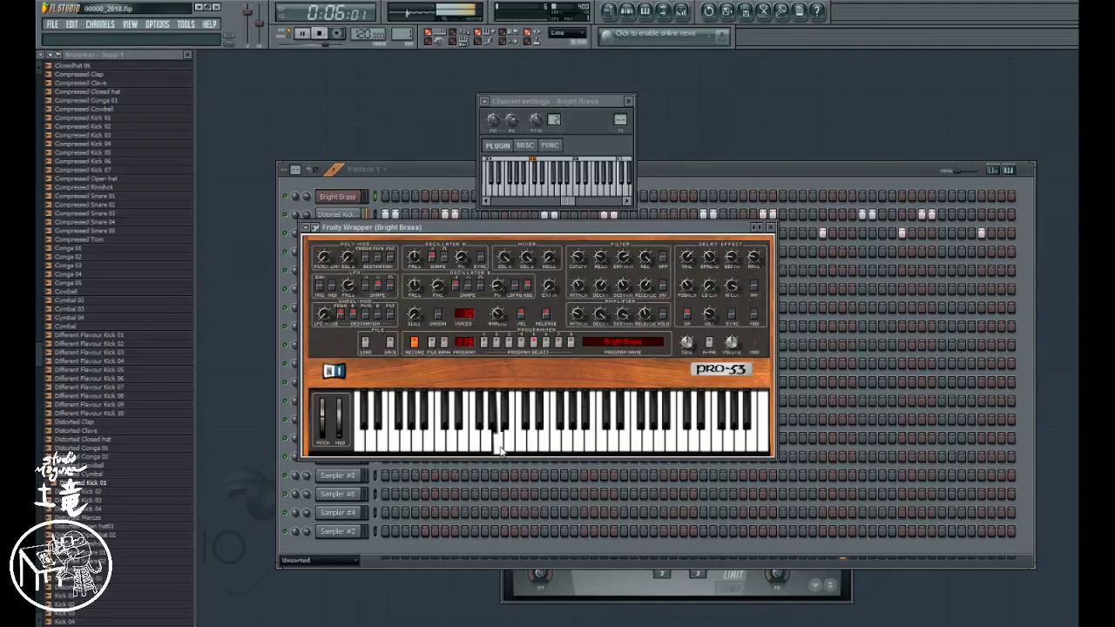
pyautogui.click(489, 445)
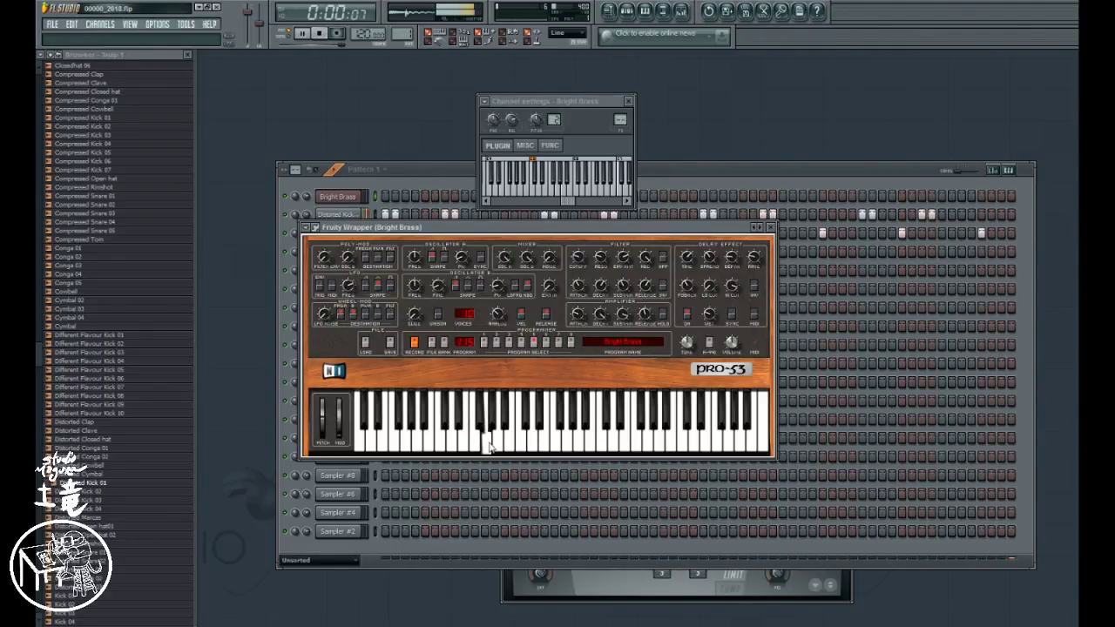
# - Open the piano roll of the Bright Brass channel and place two A5 notes at steps 1 and 5
pyautogui.click(497, 446)
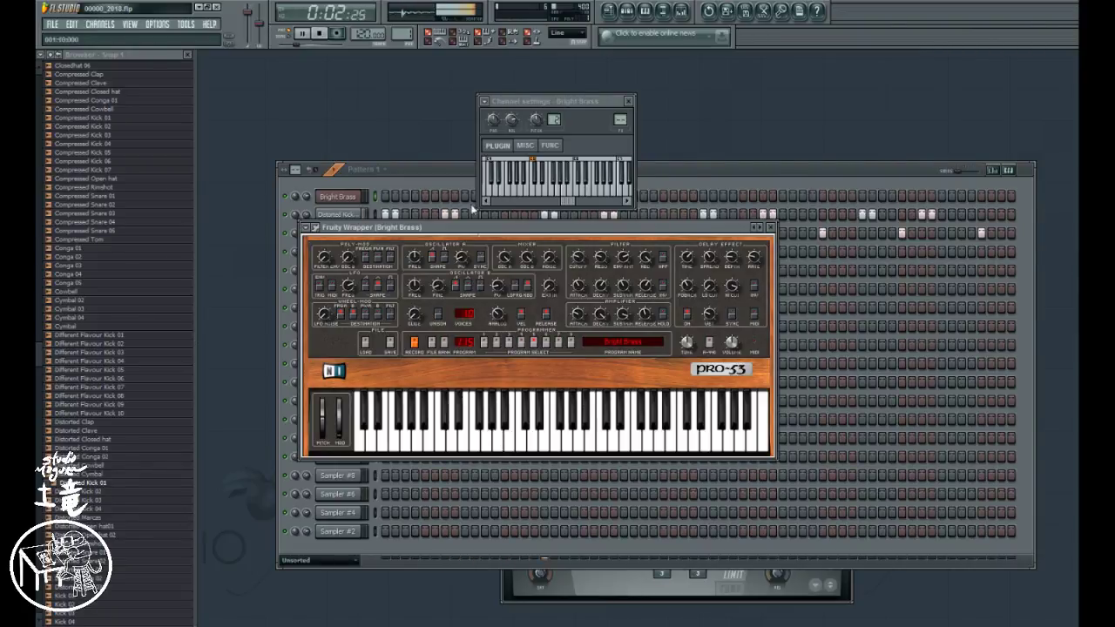
pyautogui.click(347, 199)
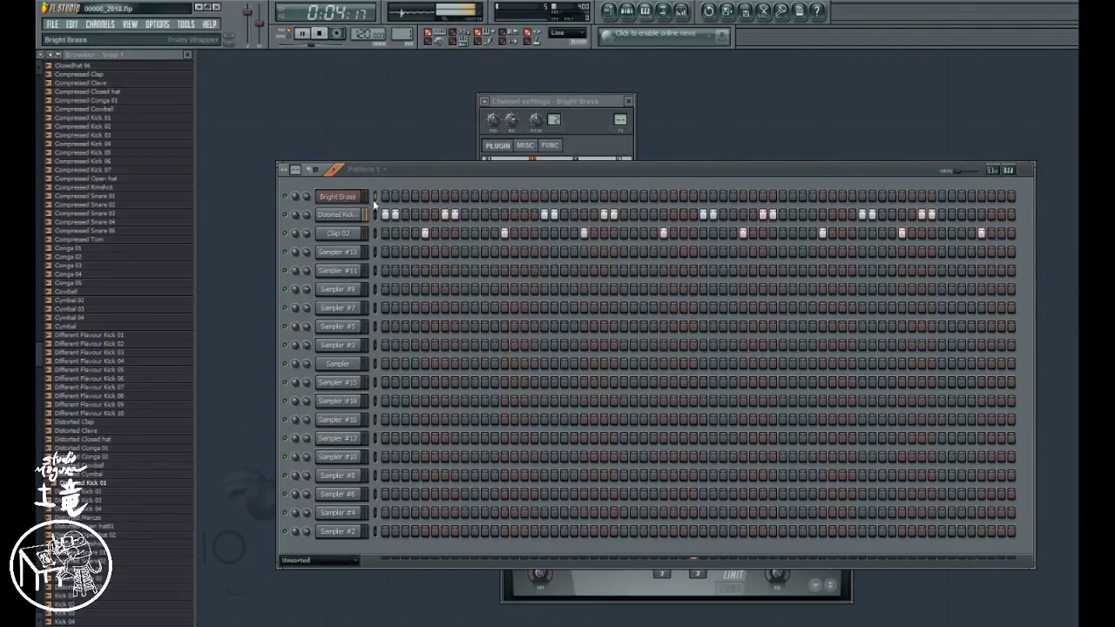
pyautogui.press('F7')
pyautogui.click(282, 215)
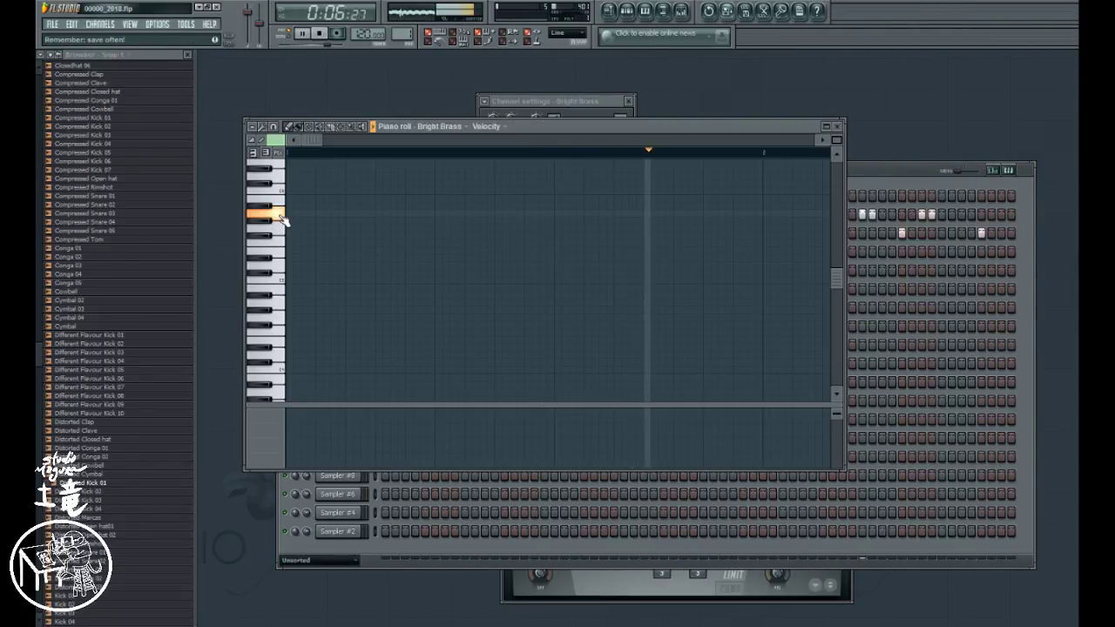
pyautogui.click(293, 214)
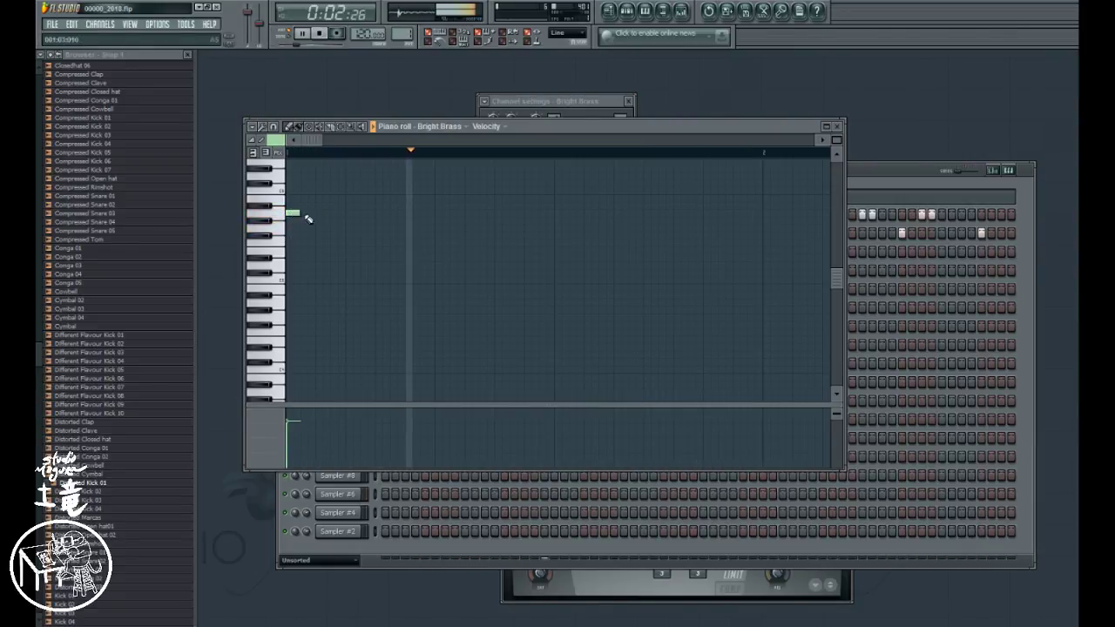
pyautogui.click(318, 214)
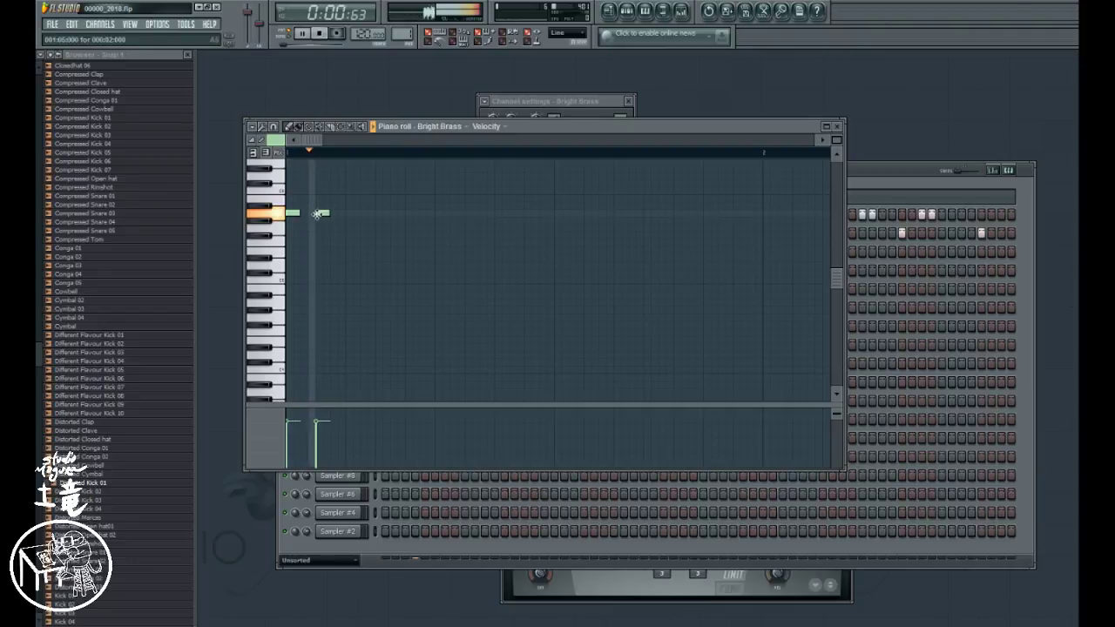
# - Add two-step G5 notes at steps 9 and 13 and play the pattern to check the phrase
pyautogui.click(345, 221)
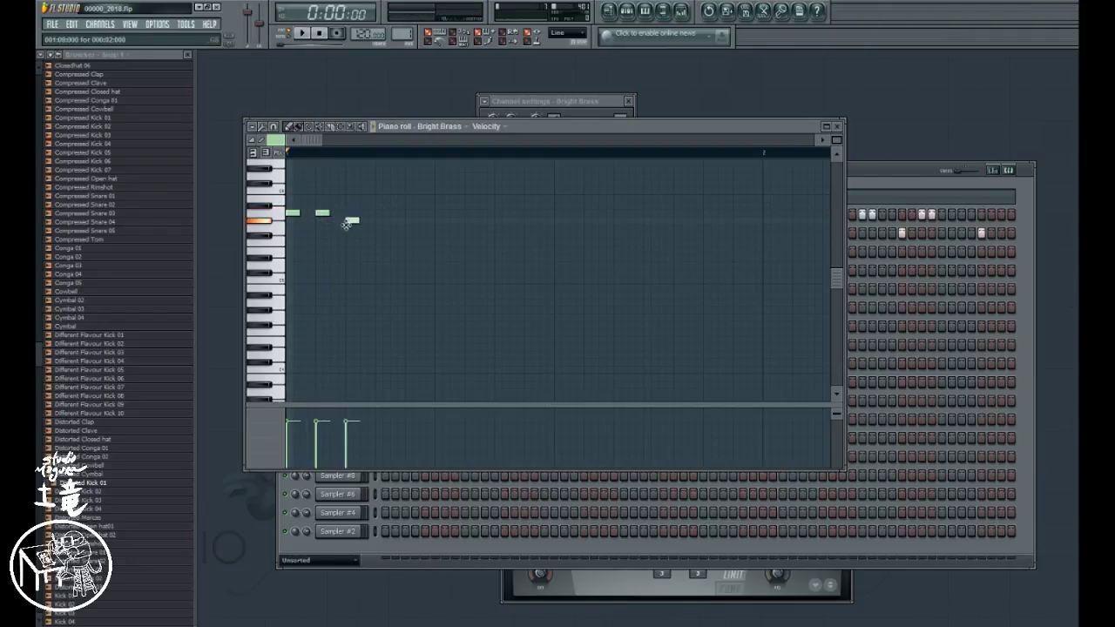
pyautogui.moveTo(346, 223); pyautogui.dragTo(348, 228)
pyautogui.press('space')
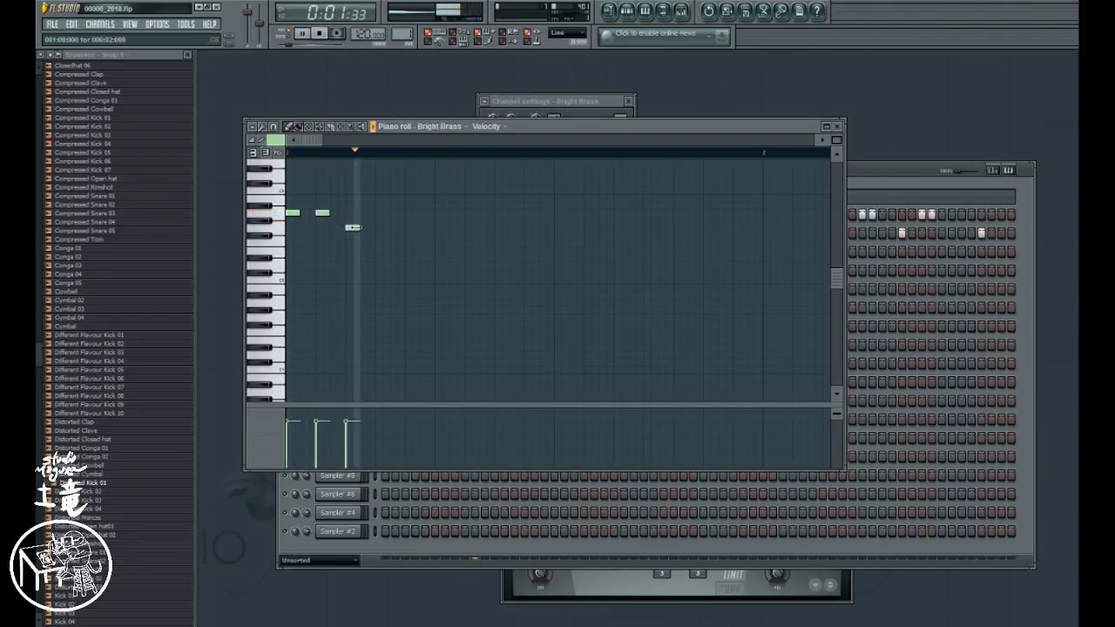
pyautogui.press('space')
pyautogui.click(374, 227)
pyautogui.moveTo(373, 227); pyautogui.dragTo(381, 228)
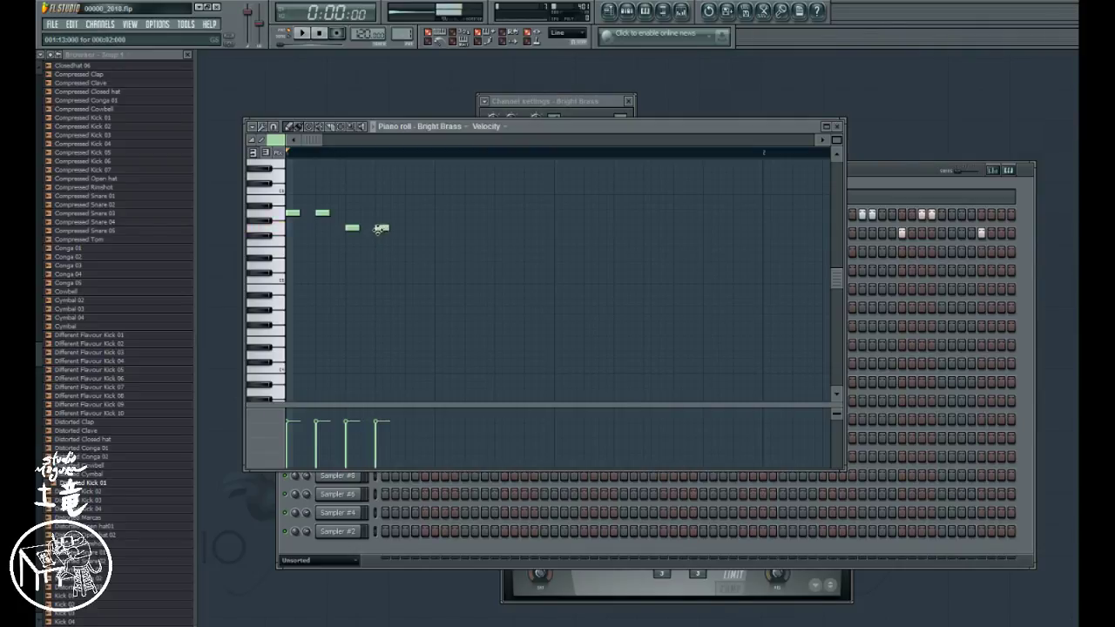
pyautogui.press('space')
pyautogui.press('space')
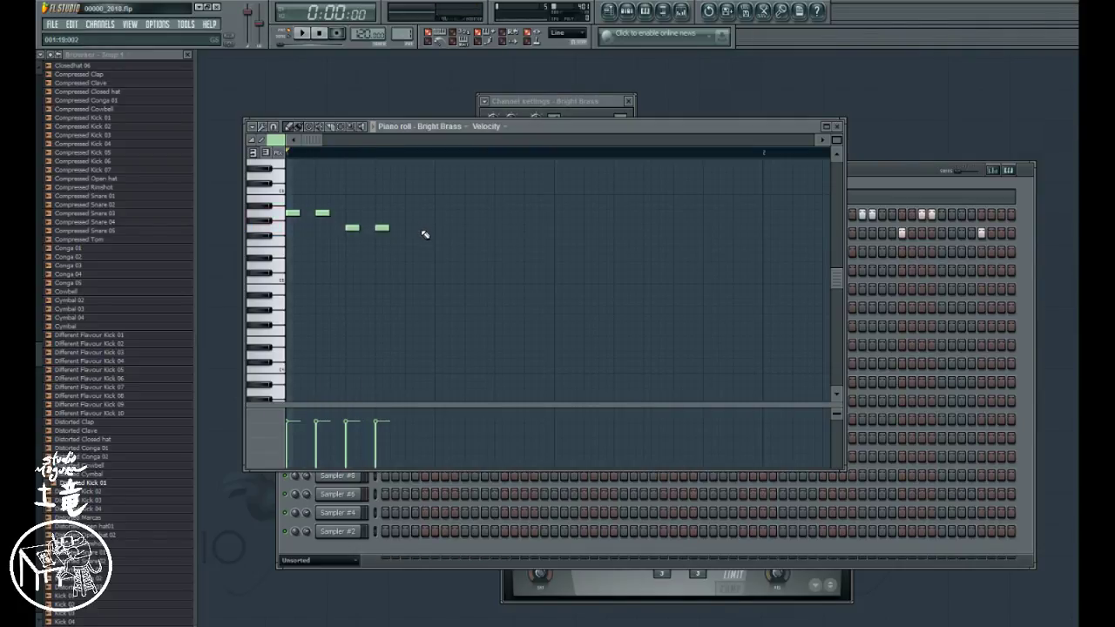
# - Continue the melody with G5 at steps 19 and 22, G#5 at 25, A#5 at 29, A5 at 32, G#5 at 35 and F#5 at 37
pyautogui.click(423, 228)
pyautogui.click(448, 227)
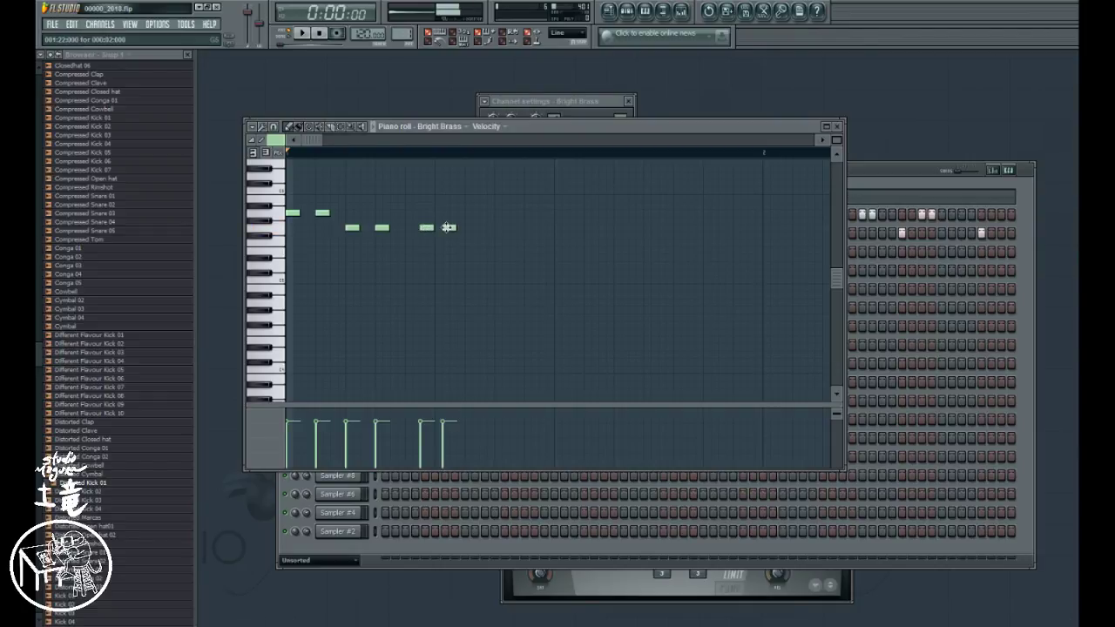
pyautogui.click(467, 219)
pyautogui.click(497, 204)
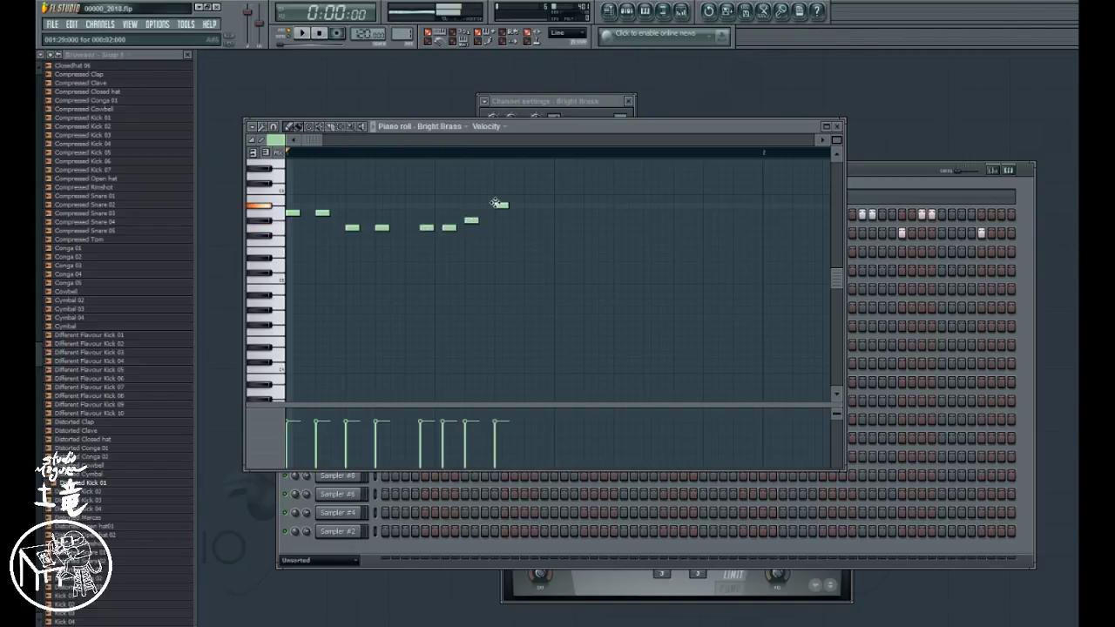
pyautogui.click(522, 212)
pyautogui.click(545, 219)
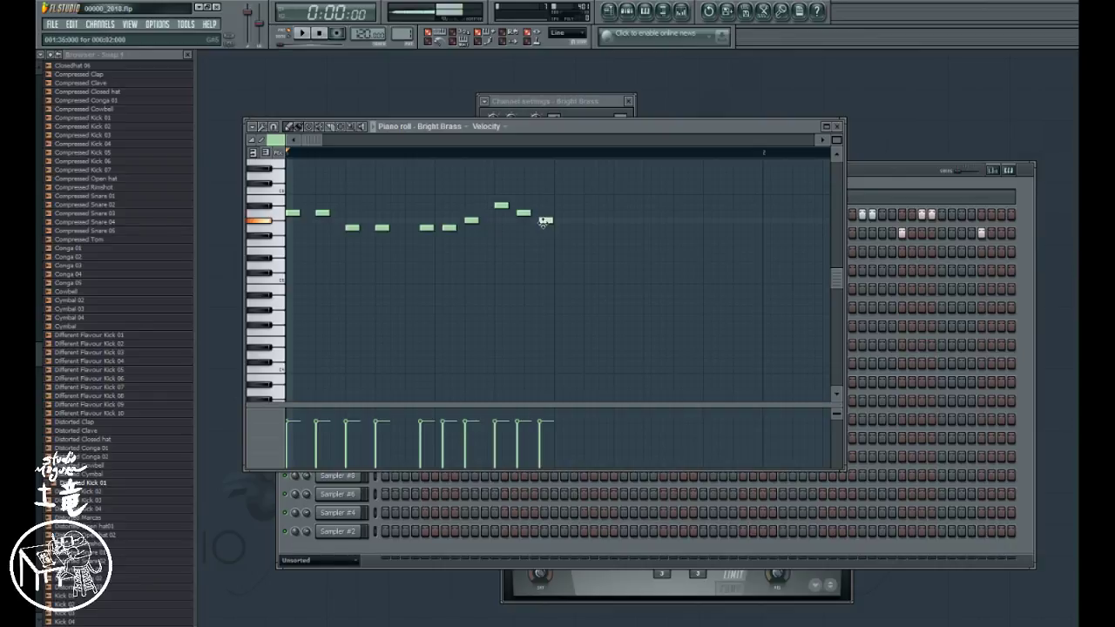
pyautogui.click(561, 228)
pyautogui.press('space')
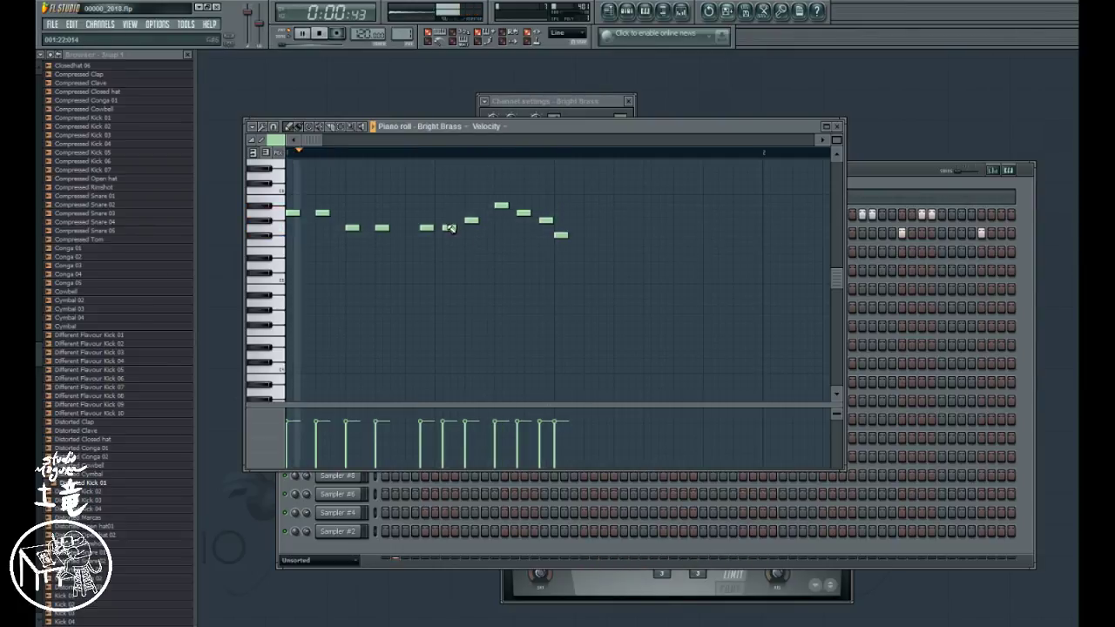
# - Move the G5 note from step 22 to step 21, shorten it and the step 19 note to one step, and replay
pyautogui.moveTo(450, 229); pyautogui.dragTo(443, 228)
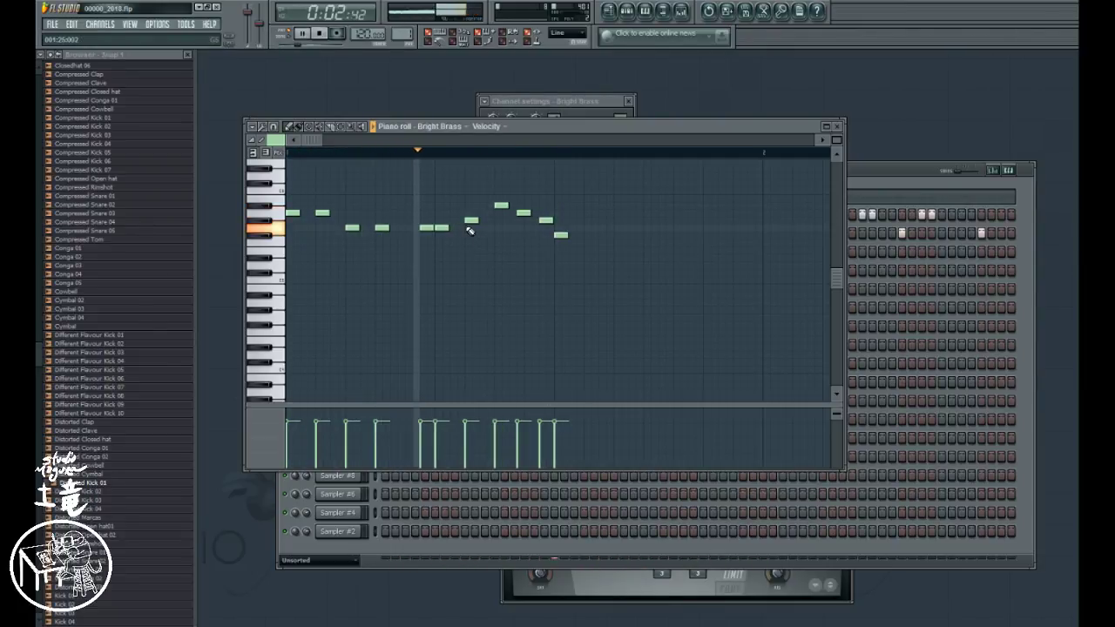
pyautogui.press('space')
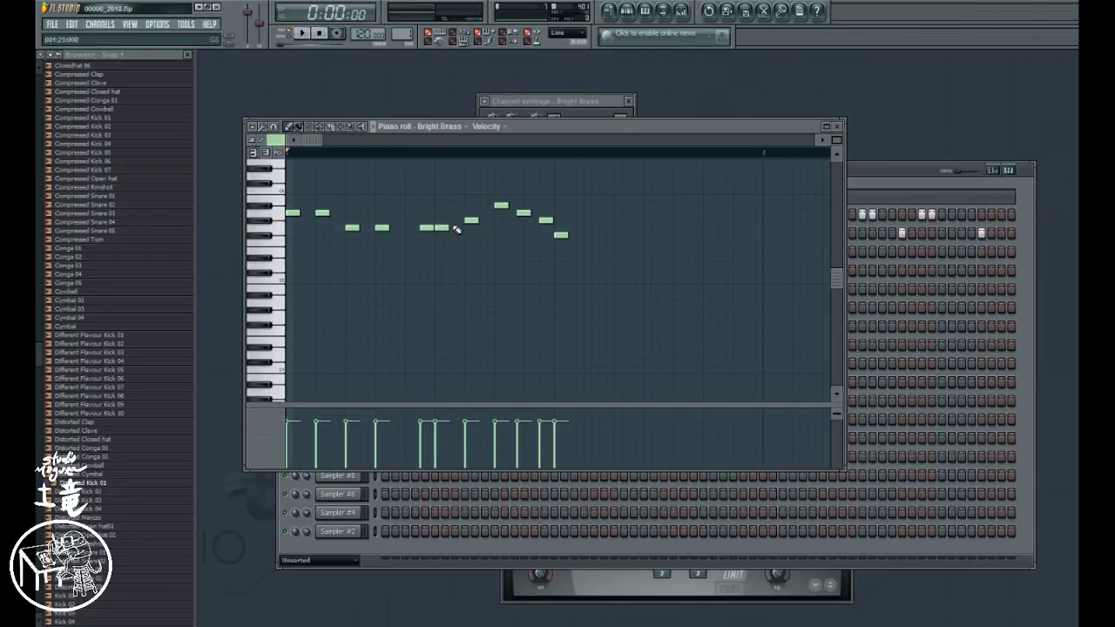
pyautogui.press('space')
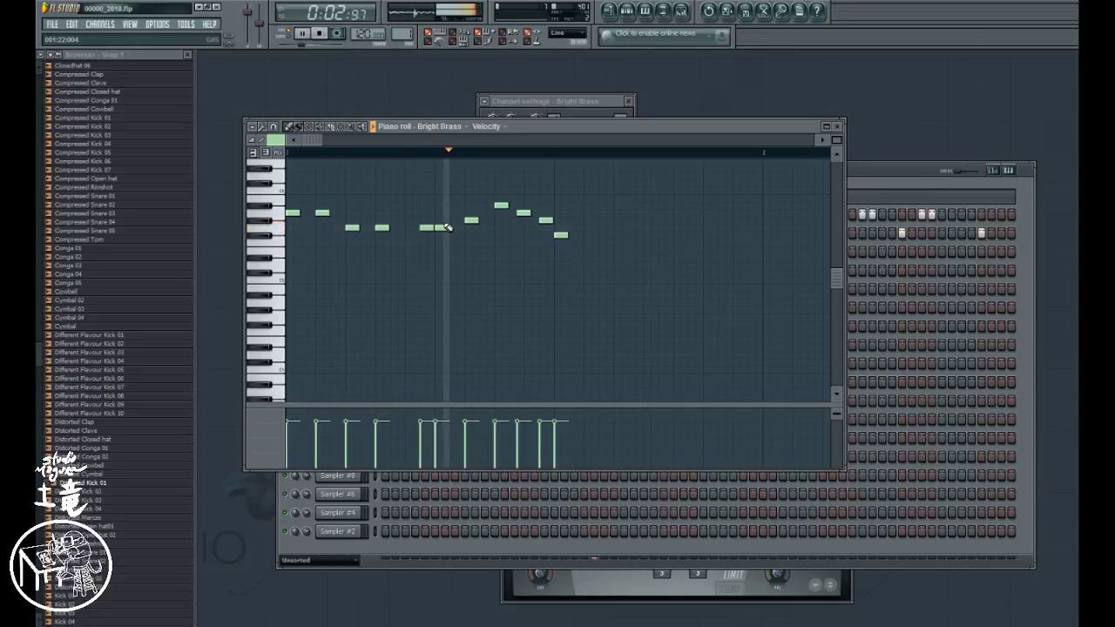
pyautogui.press('space')
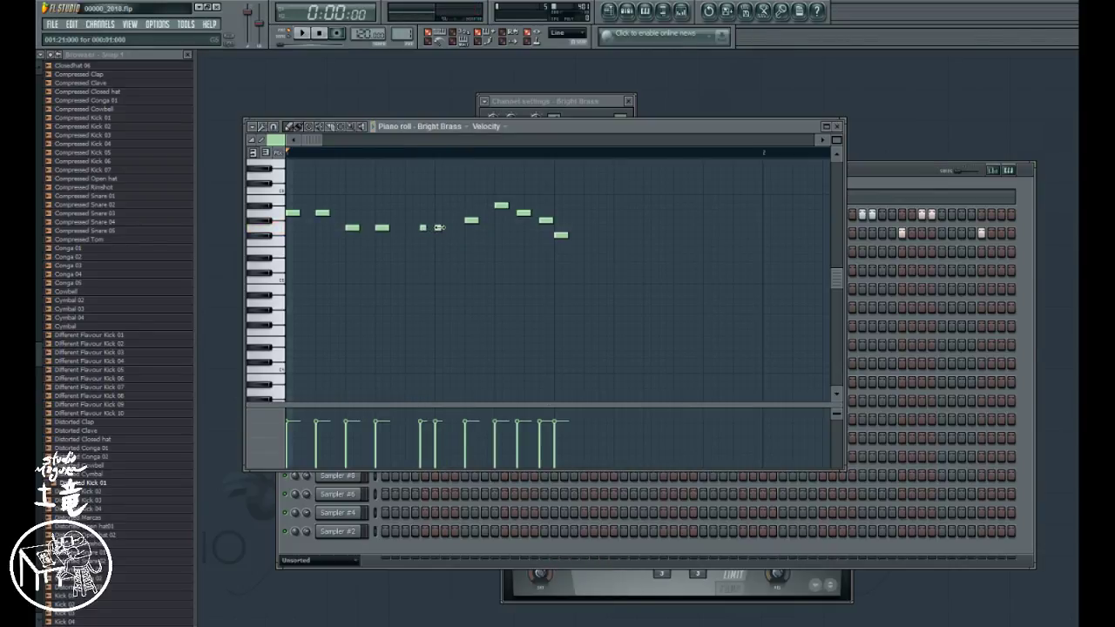
pyautogui.press('space')
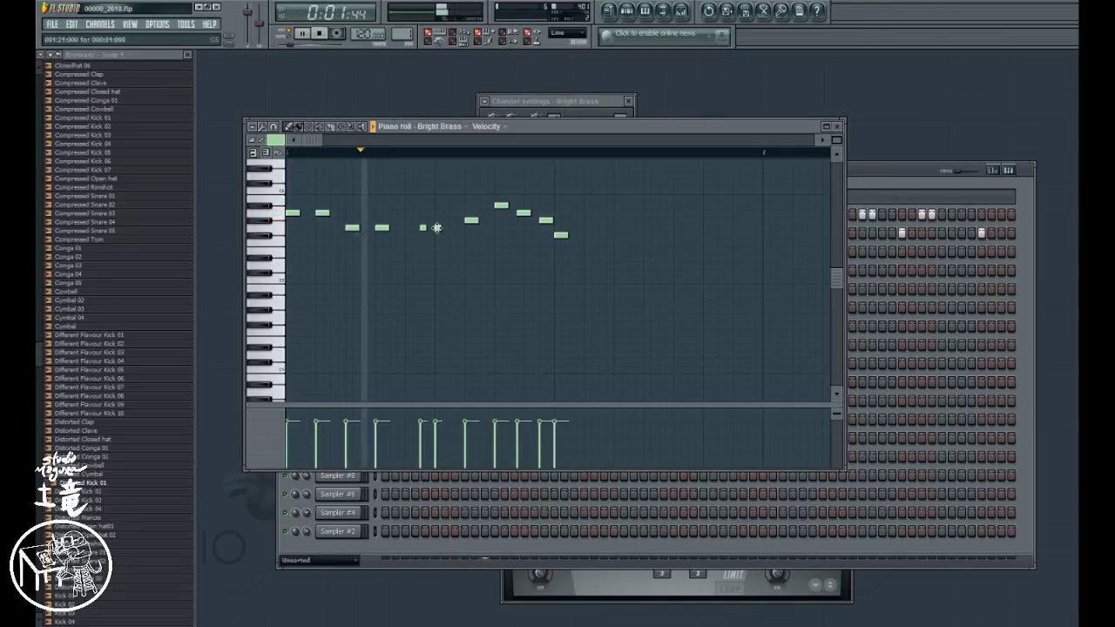
# - Raise the step 21 note to A5 and turn the G#5 at step 25 into a one-step A#5 at step 23
pyautogui.press('space')
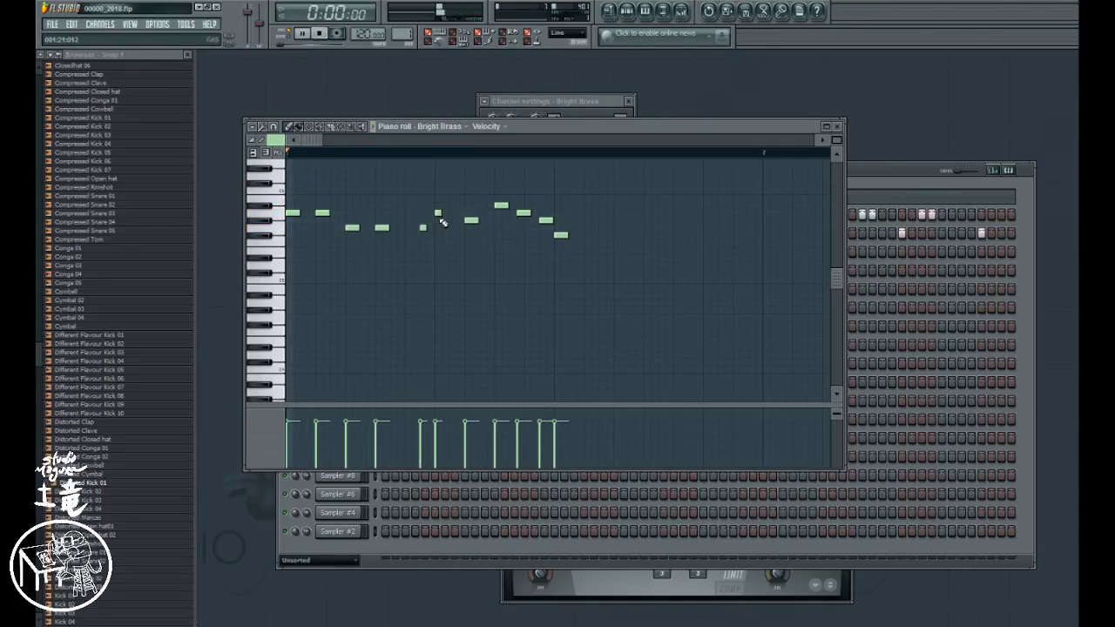
pyautogui.press('space')
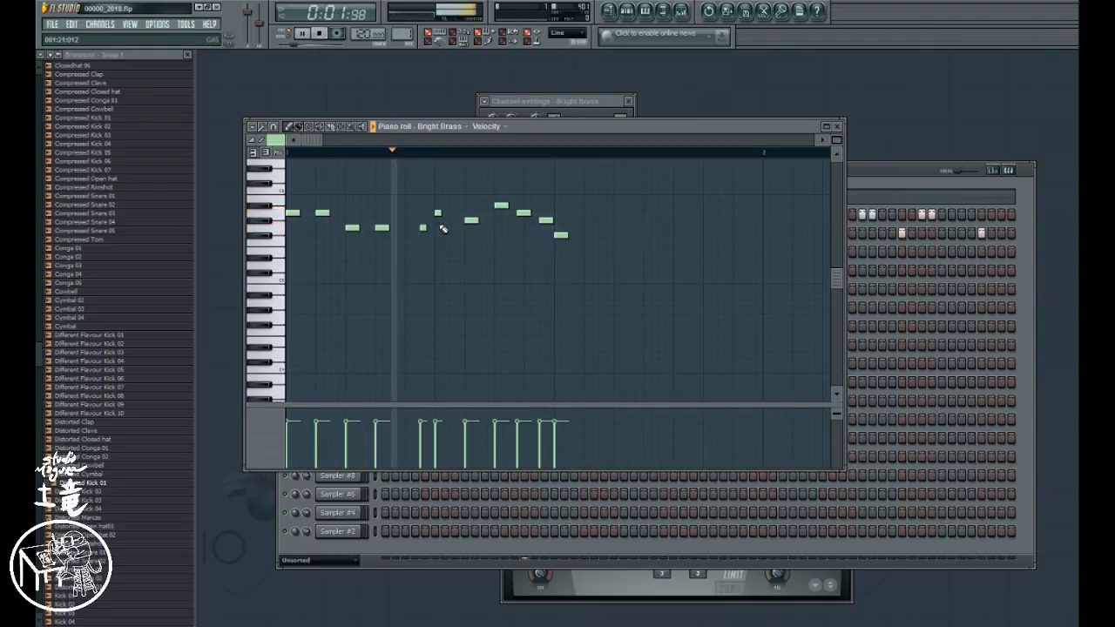
pyautogui.press('space')
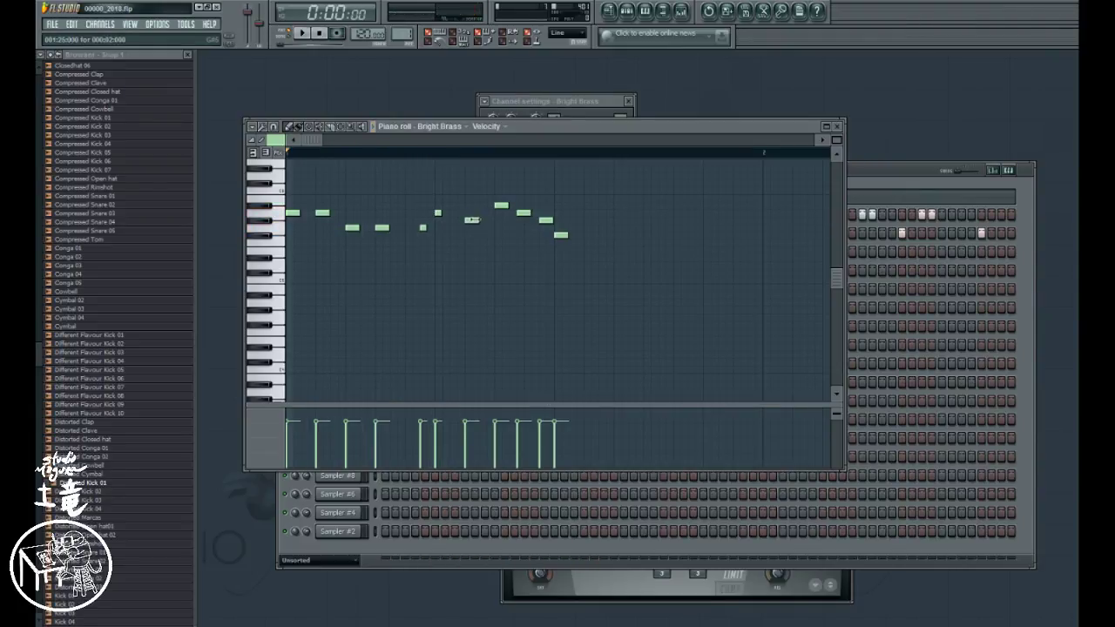
pyautogui.moveTo(472, 219); pyautogui.dragTo(469, 203)
pyautogui.scroll(5, 457, 231)
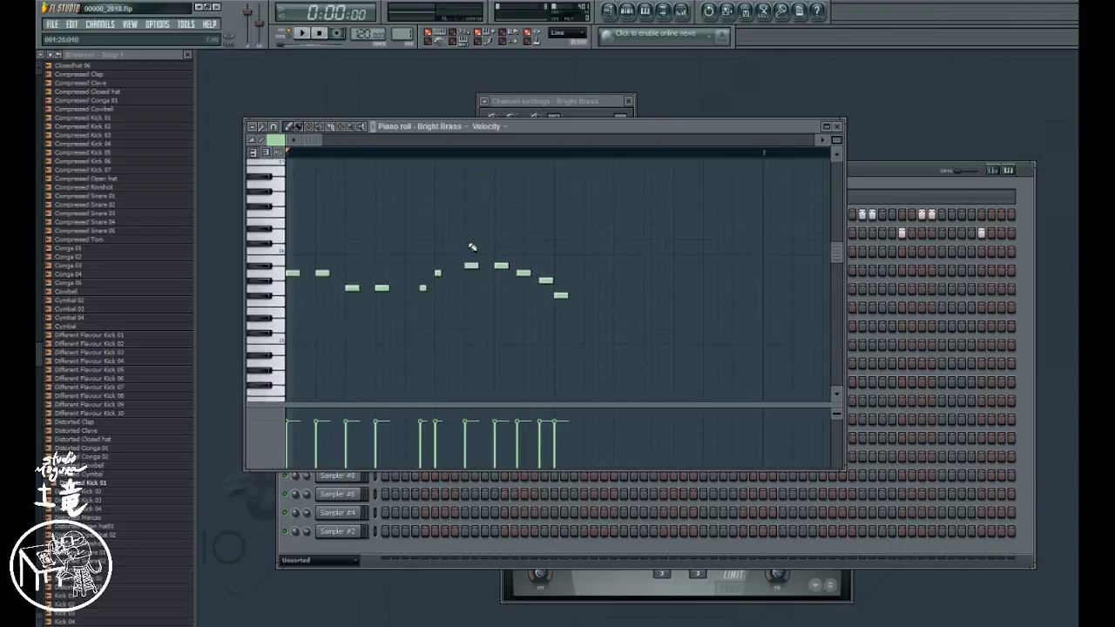
pyautogui.moveTo(470, 295); pyautogui.dragTo(459, 294)
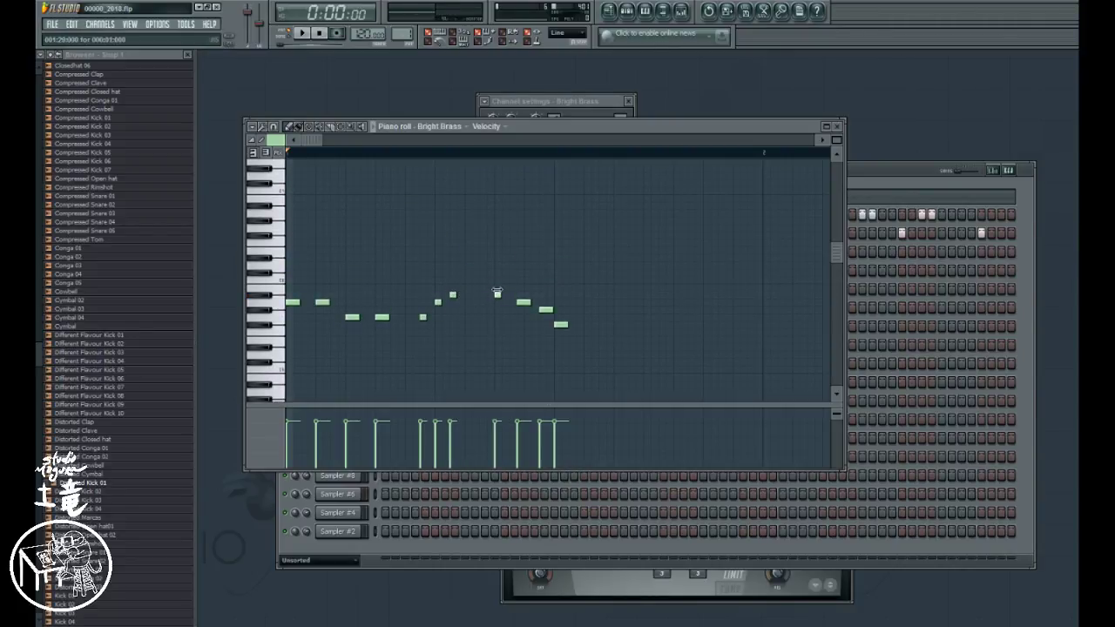
# - Move the one-step A#5 note from step 29 to C6 at step 24, checking its timing by playback
pyautogui.moveTo(498, 295); pyautogui.dragTo(474, 279)
pyautogui.press('space')
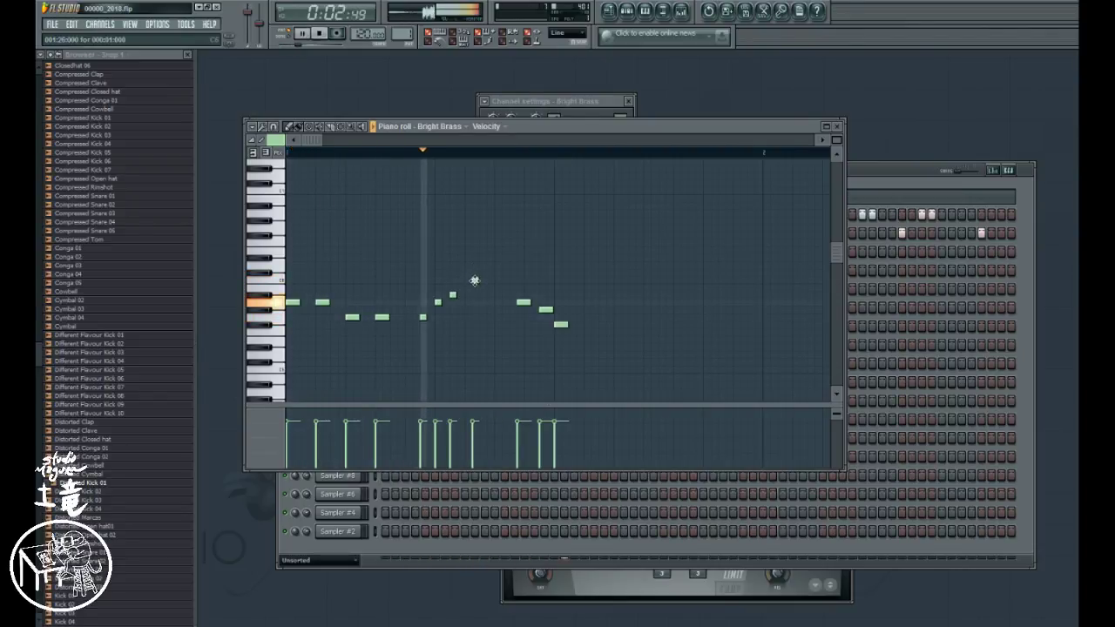
pyautogui.press('space')
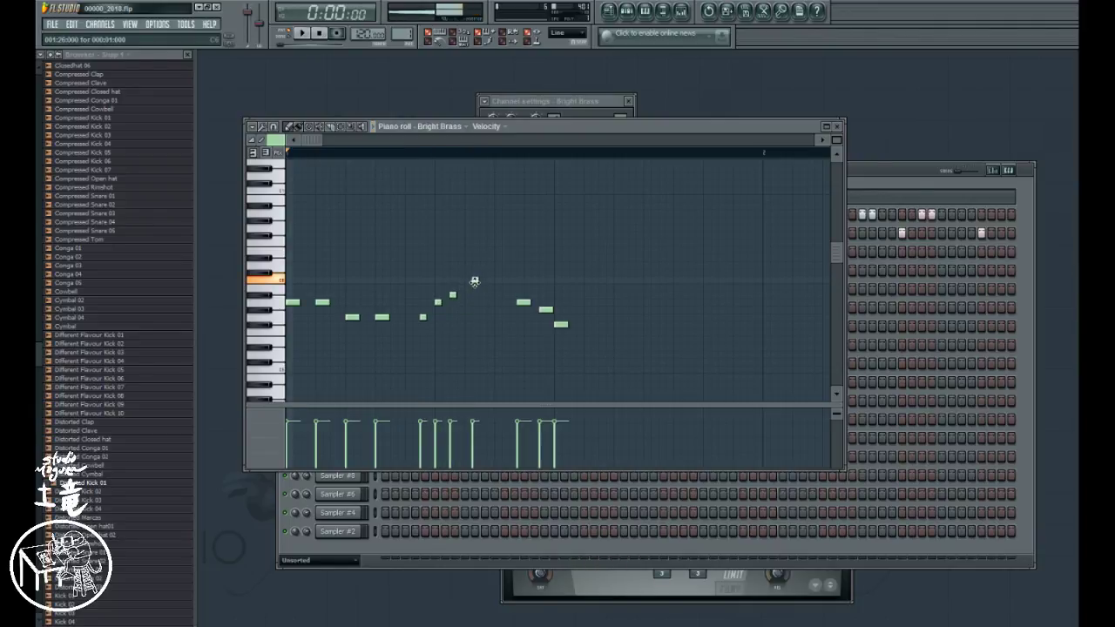
pyautogui.moveTo(475, 281); pyautogui.dragTo(461, 279)
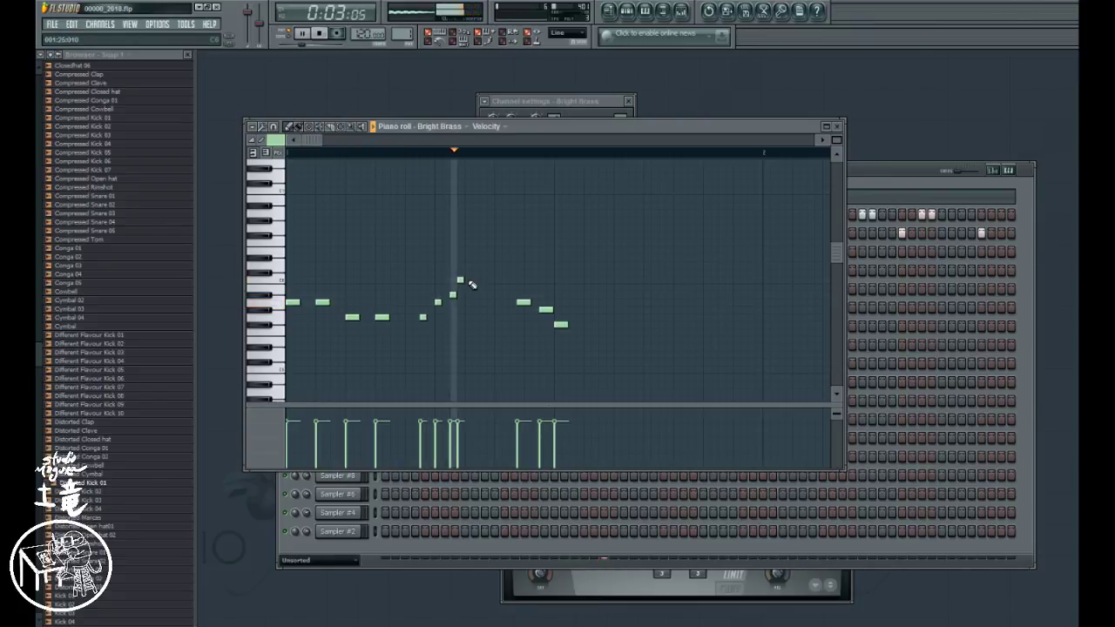
pyautogui.press('space')
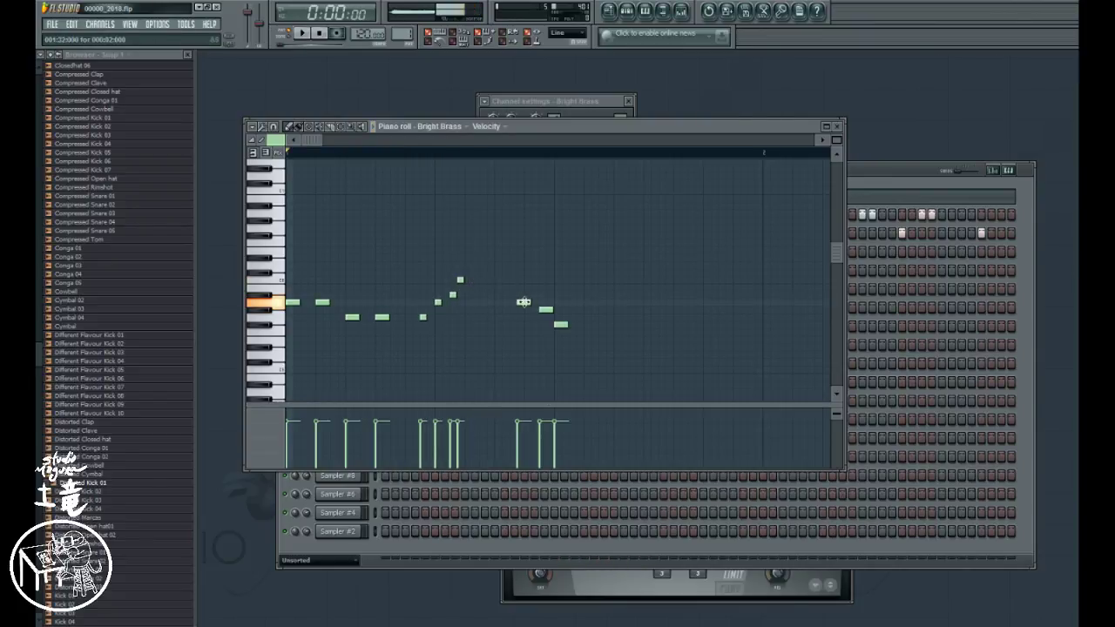
# - Lengthen the C6 note to two steps and turn the A5 at step 32 into a one-step A#5 at step 27
pyautogui.moveTo(522, 302); pyautogui.dragTo(492, 273)
pyautogui.press('space')
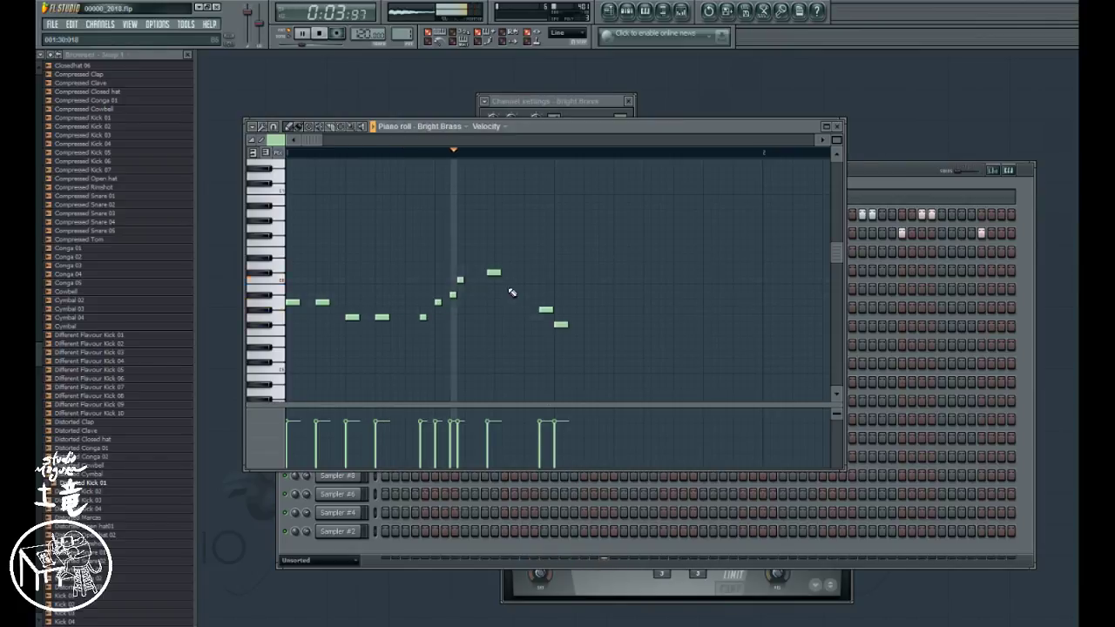
pyautogui.press('space')
pyautogui.moveTo(461, 280); pyautogui.dragTo(462, 278)
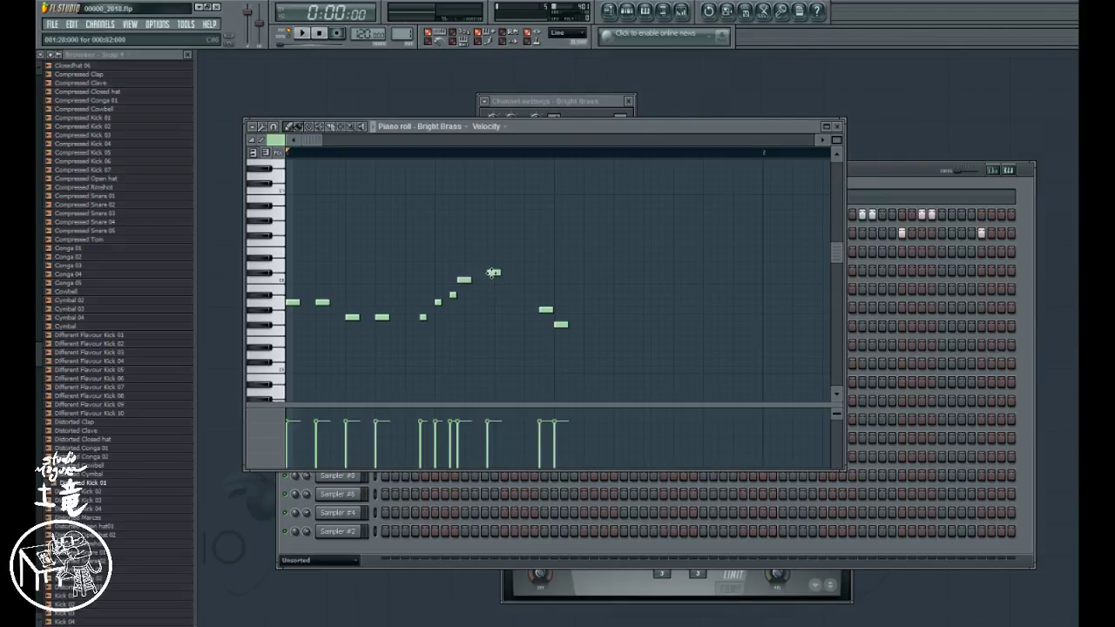
pyautogui.moveTo(489, 277); pyautogui.dragTo(493, 296)
pyautogui.press('space')
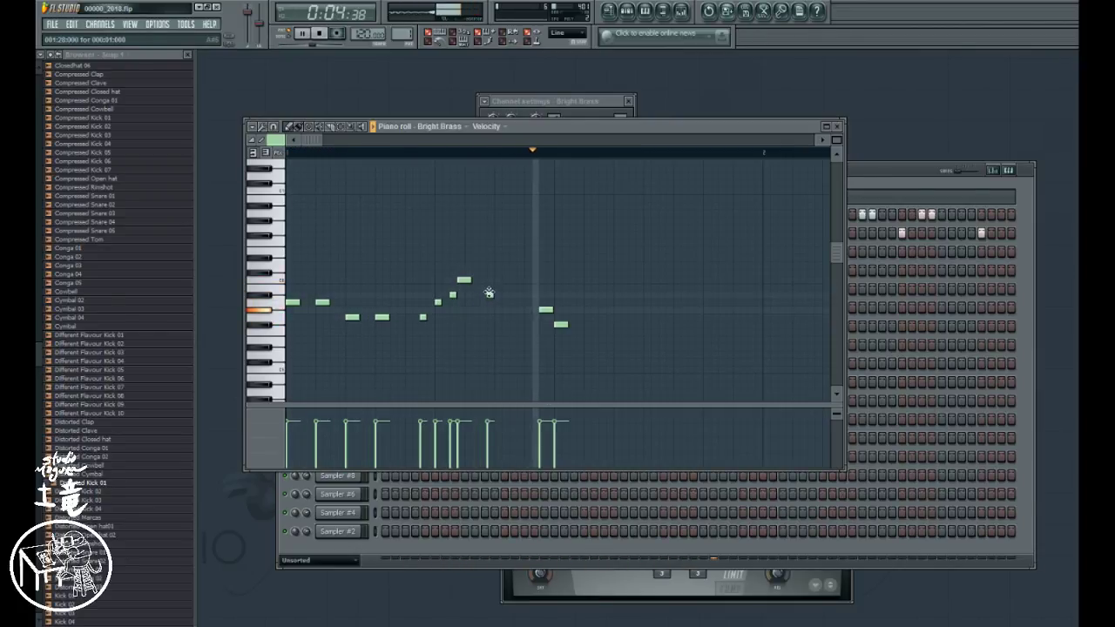
pyautogui.press('space')
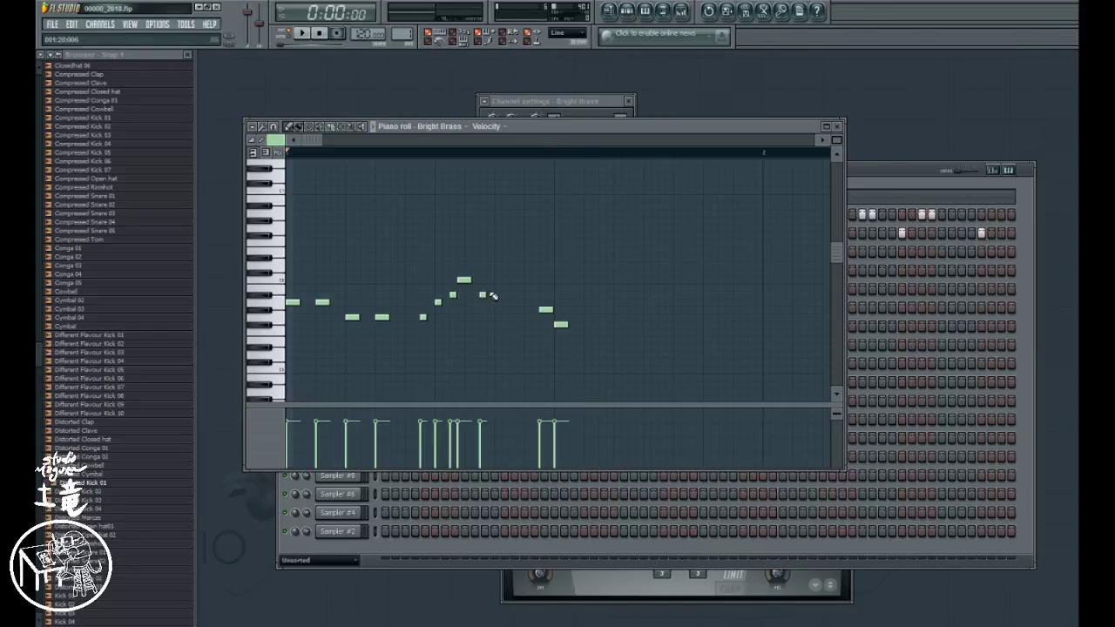
# - Rework the melody's ending into one-step notes: A5 at step 29, G5 at 31 and 33, G#5 at 35, F#5 at 37
pyautogui.moveTo(542, 309); pyautogui.dragTo(517, 320)
pyautogui.click(527, 317)
pyautogui.moveTo(540, 319)
pyautogui.mouseDown()
pyautogui.moveTo(542, 309)
pyautogui.moveTo(572, 327)
pyautogui.moveTo(558, 327)
pyautogui.mouseUp()
pyautogui.click(556, 311)
pyautogui.press('space')
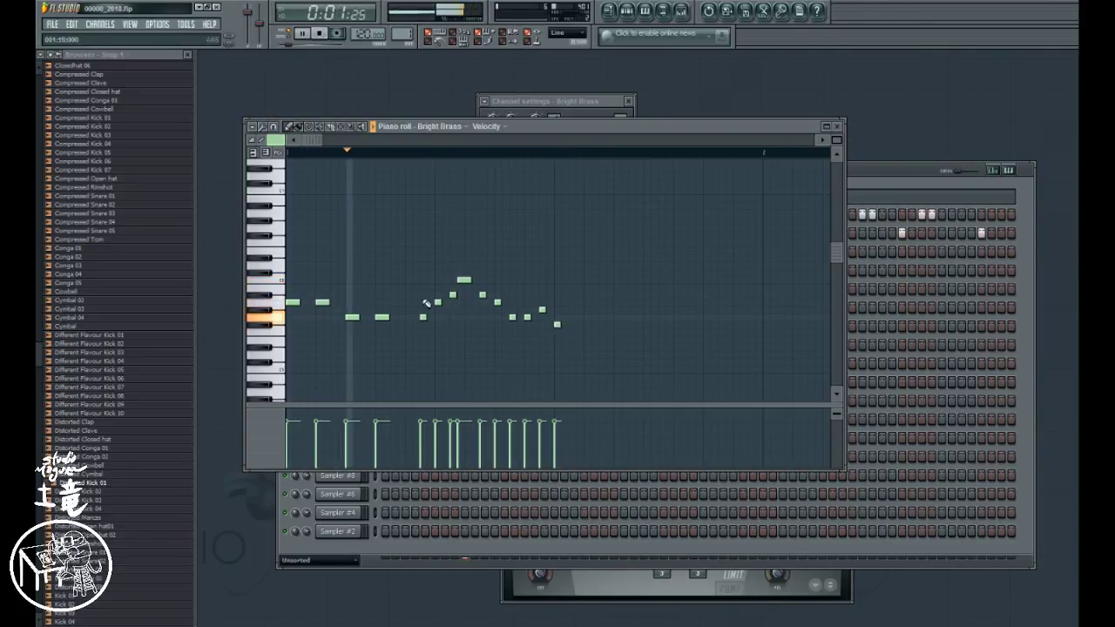
pyautogui.press('space')
# - Replay the melody, shorten the A5 notes at steps 1 and 5 to one step and add an A5 at step 2
pyautogui.press('space')
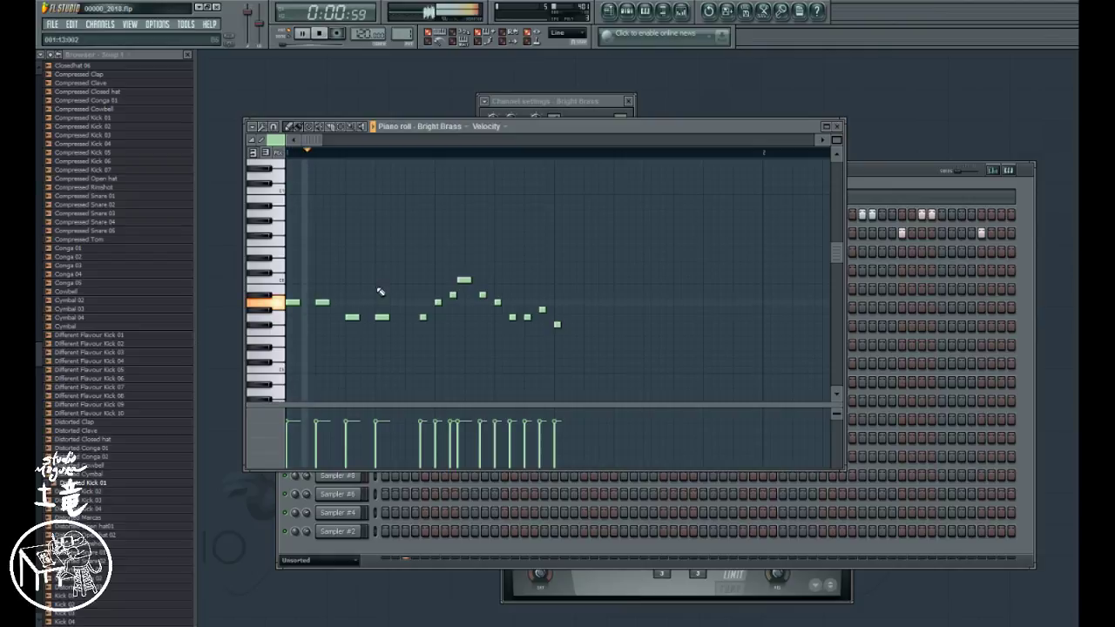
pyautogui.press('space')
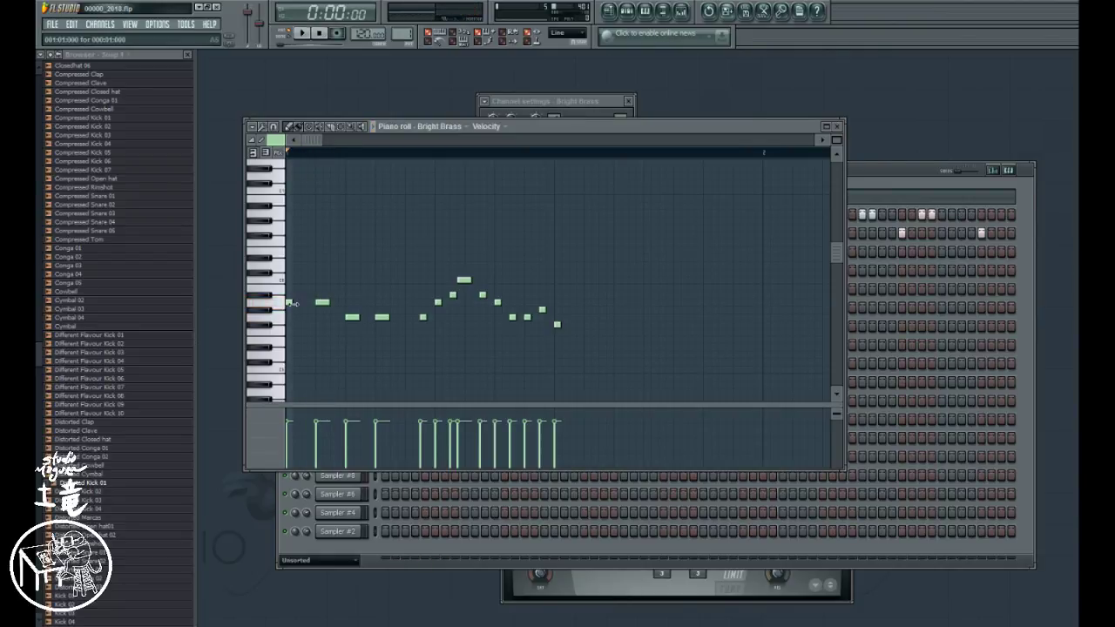
pyautogui.click(295, 302)
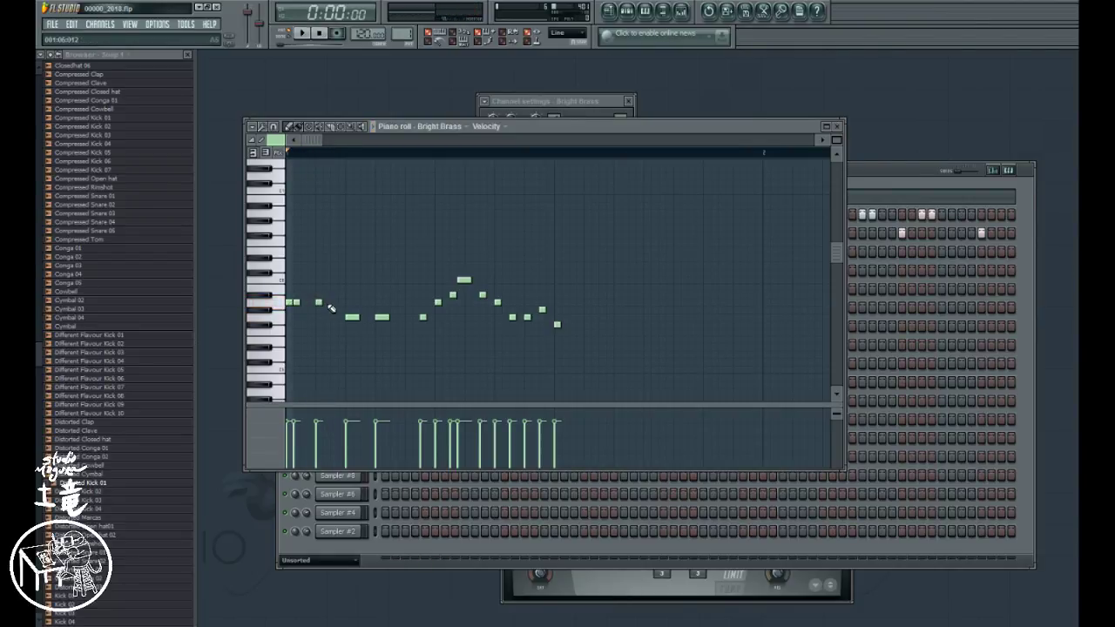
# - Add A5 at step 6, shorten the G5 notes at steps 9 and 13 to one step, and add G5 at 10 and 14
pyautogui.click(325, 302)
pyautogui.press('space')
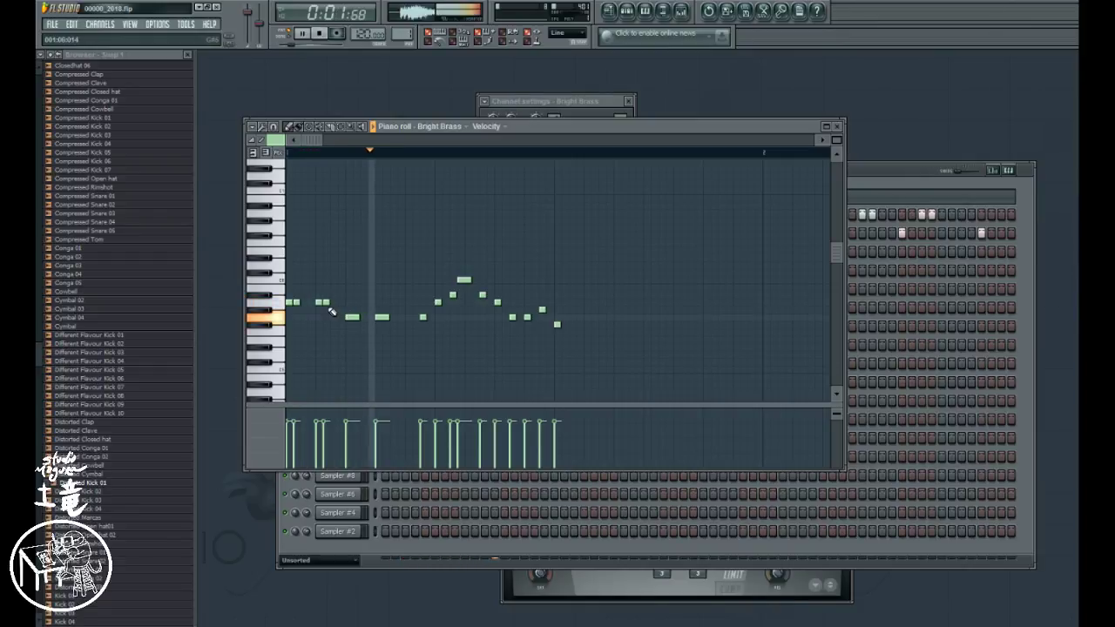
pyautogui.press('space')
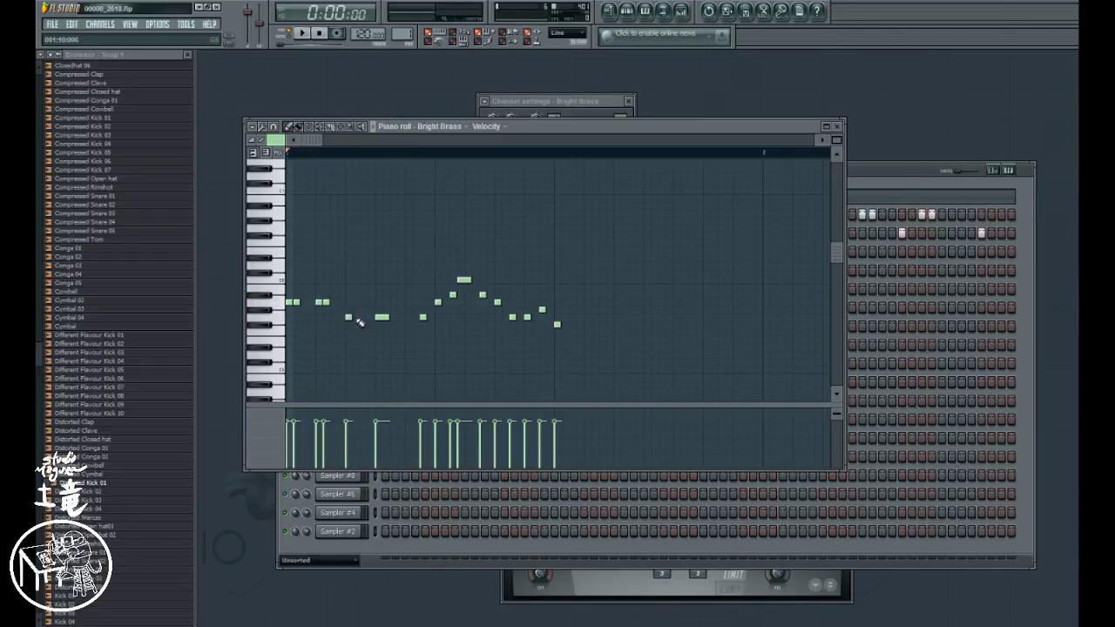
pyautogui.click(356, 317)
pyautogui.click(385, 318)
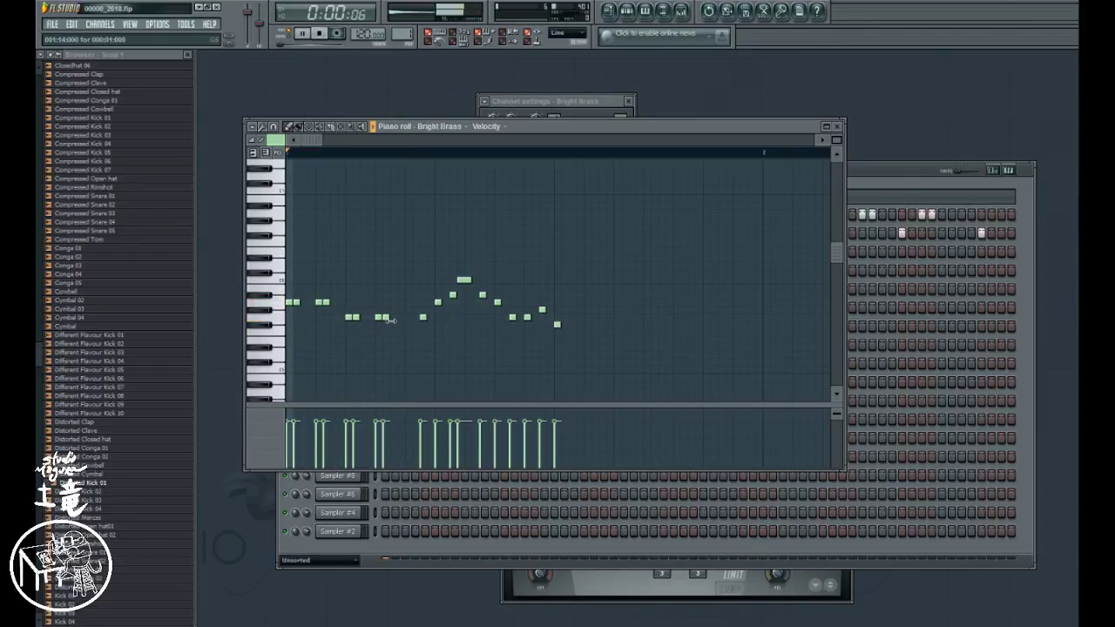
pyautogui.press('space')
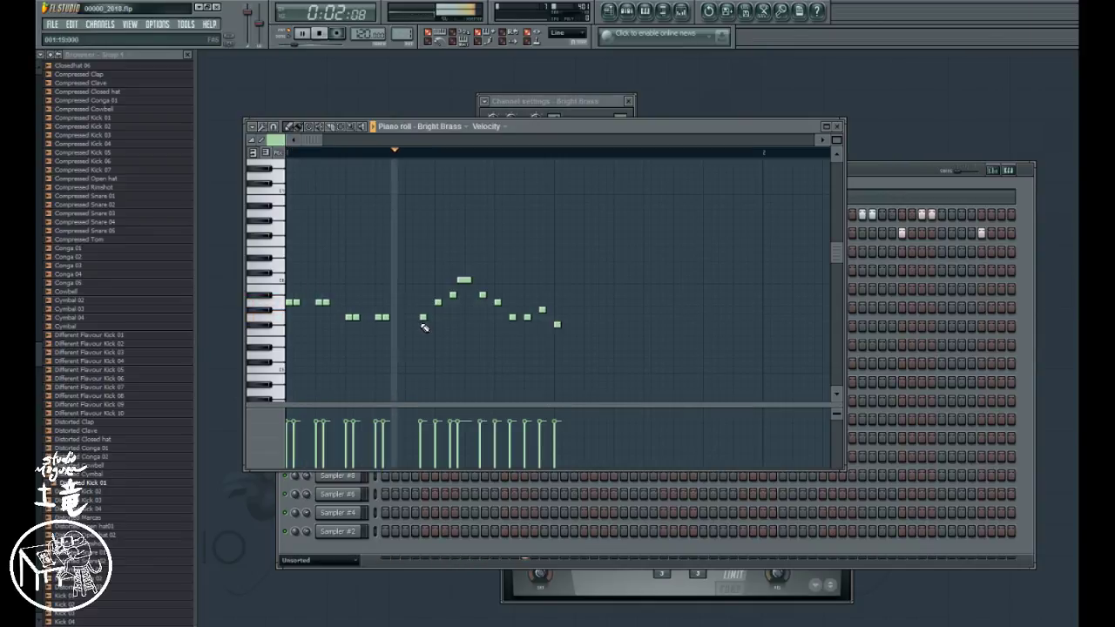
pyautogui.press('space')
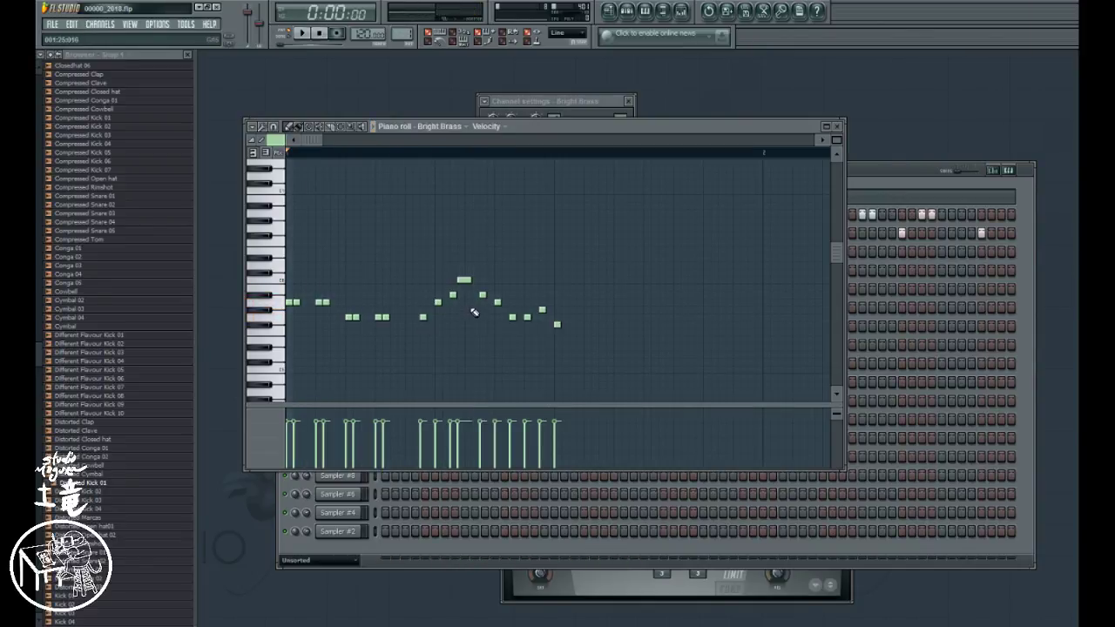
# - Replay the melody and delete its last three notes: G5 at step 33, G#5 at 35 and F#5 at 37
pyautogui.press('space')
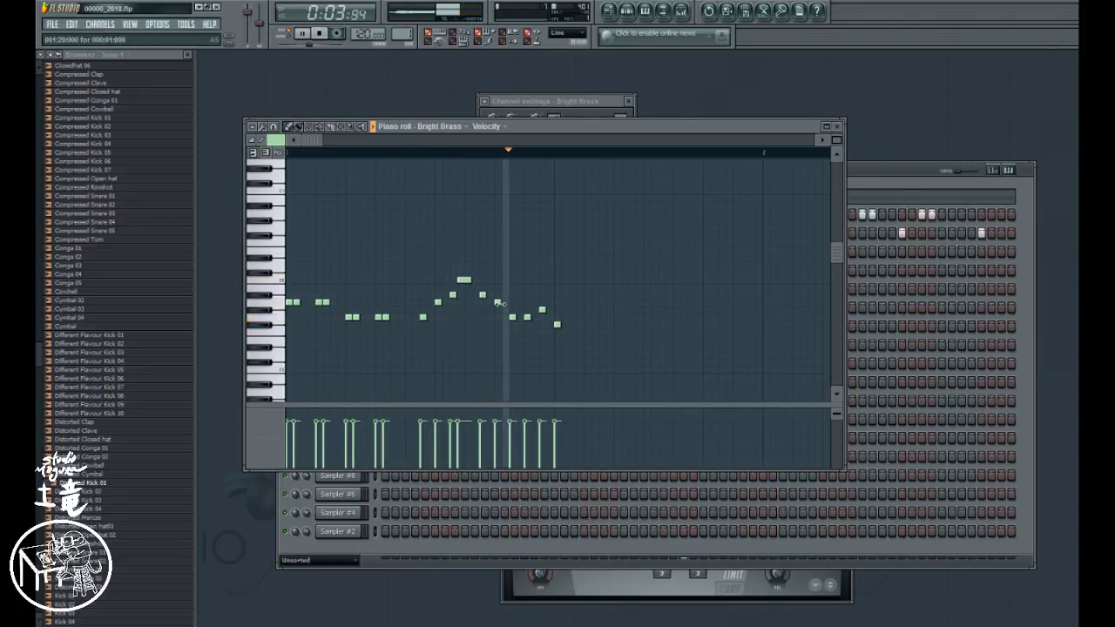
pyautogui.press('space')
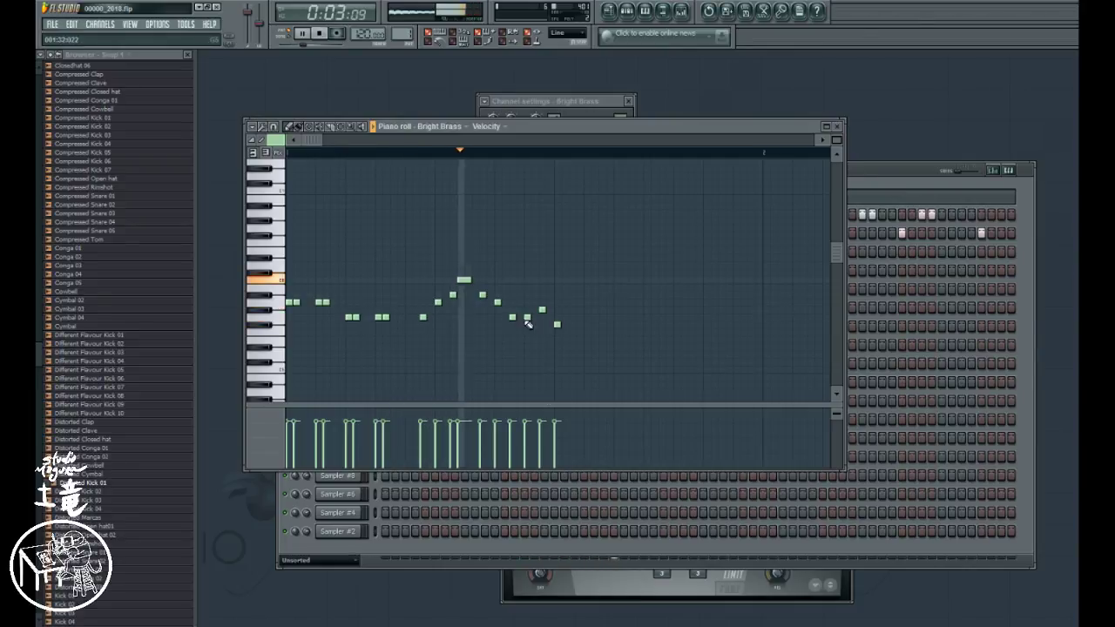
pyautogui.press('space')
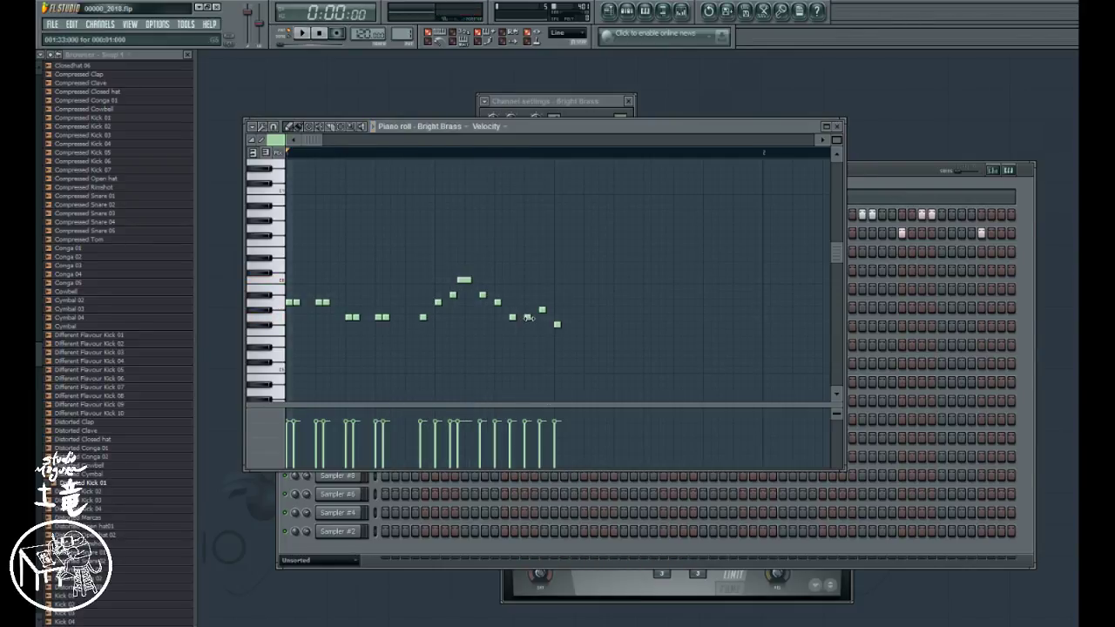
pyautogui.rightClick(527, 317)
pyautogui.rightClick(541, 311)
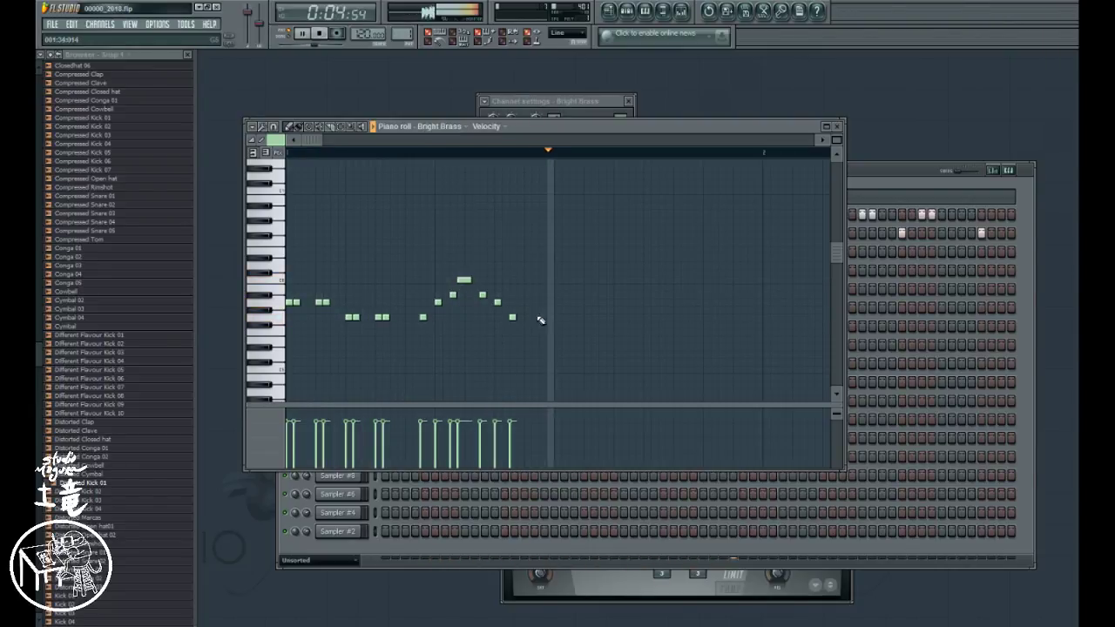
# - Write a new one-step ending: A5 at step 33, A#5 at 37, and G5 at 41 and 45, checking it by playback
pyautogui.press('space')
pyautogui.click(513, 317)
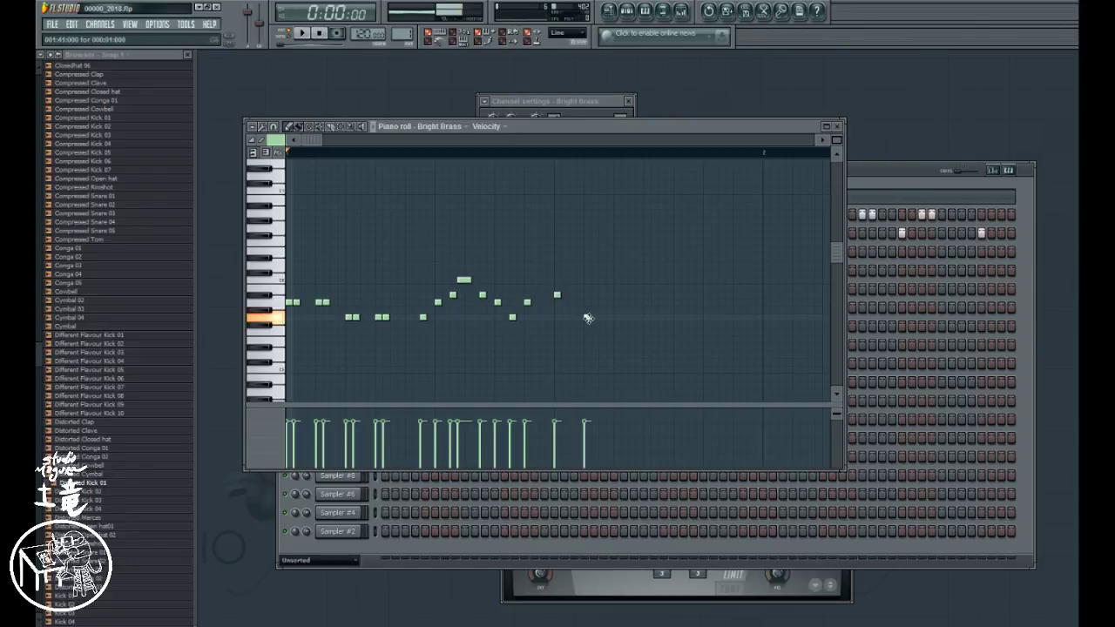
pyautogui.press('space')
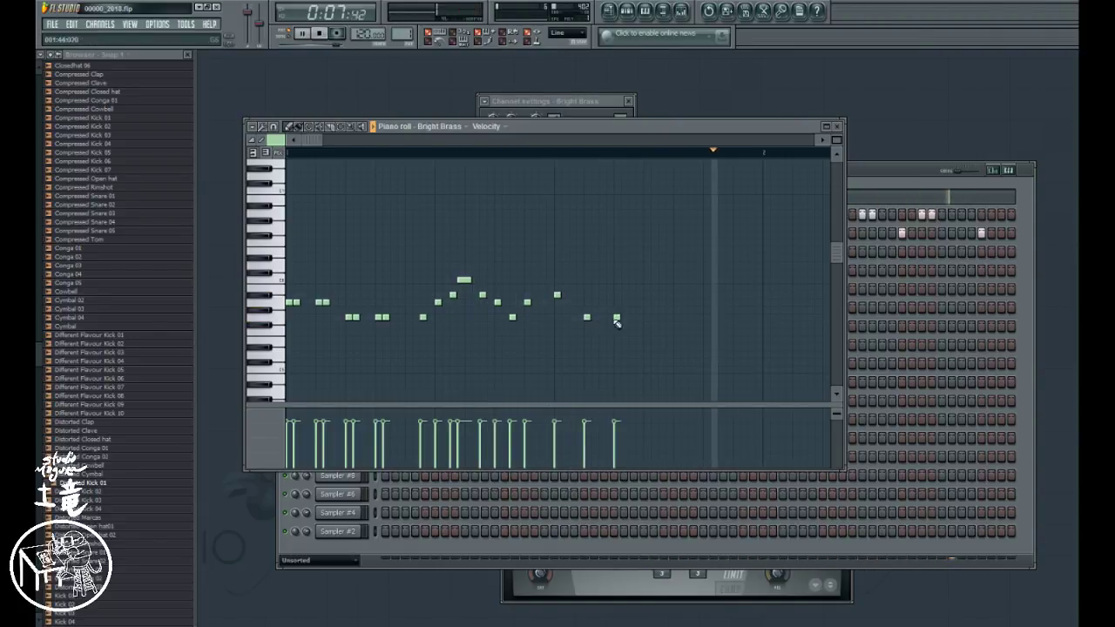
pyautogui.click(616, 317)
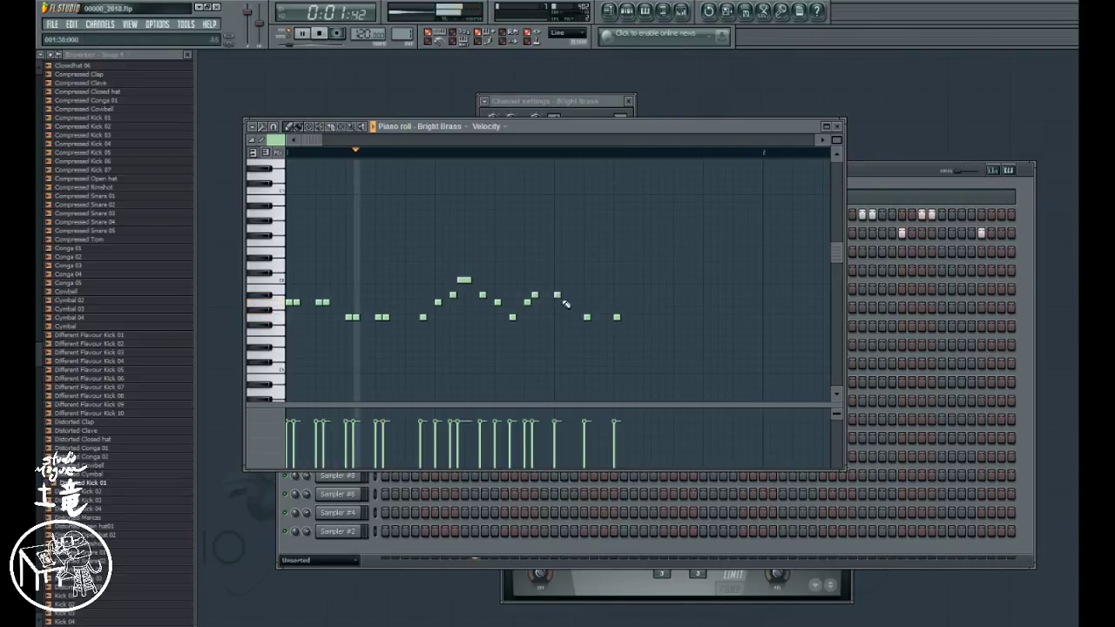
# - Try extra one-step notes, C6 at step 36, A5 at 40 and G#5 at 44, and remove them again
pyautogui.moveTo(535, 295); pyautogui.dragTo(540, 280)
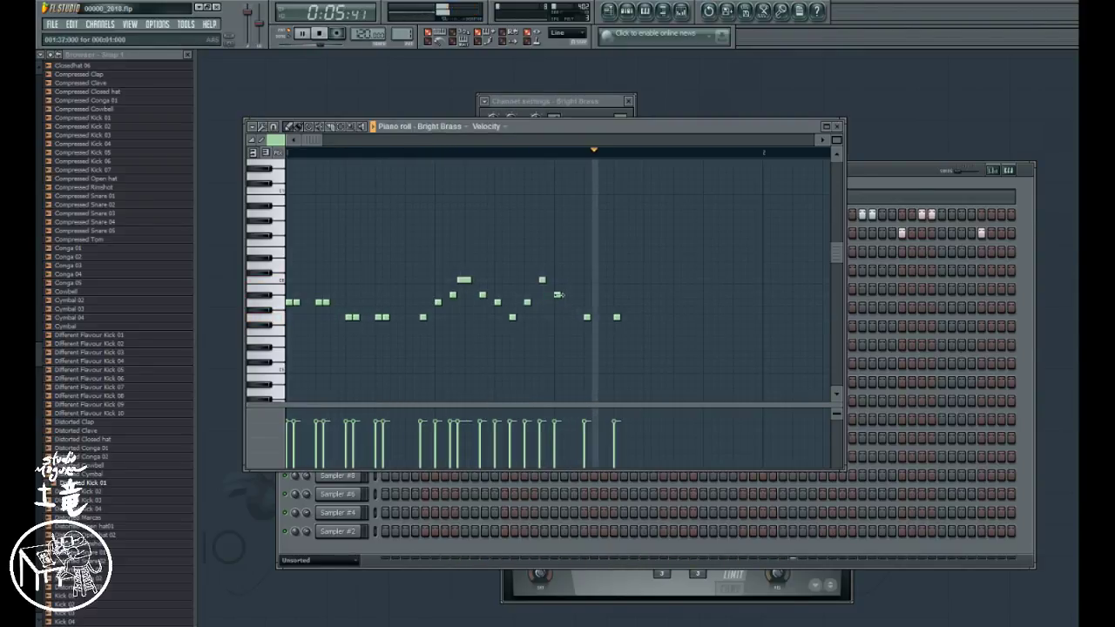
pyautogui.click(547, 279)
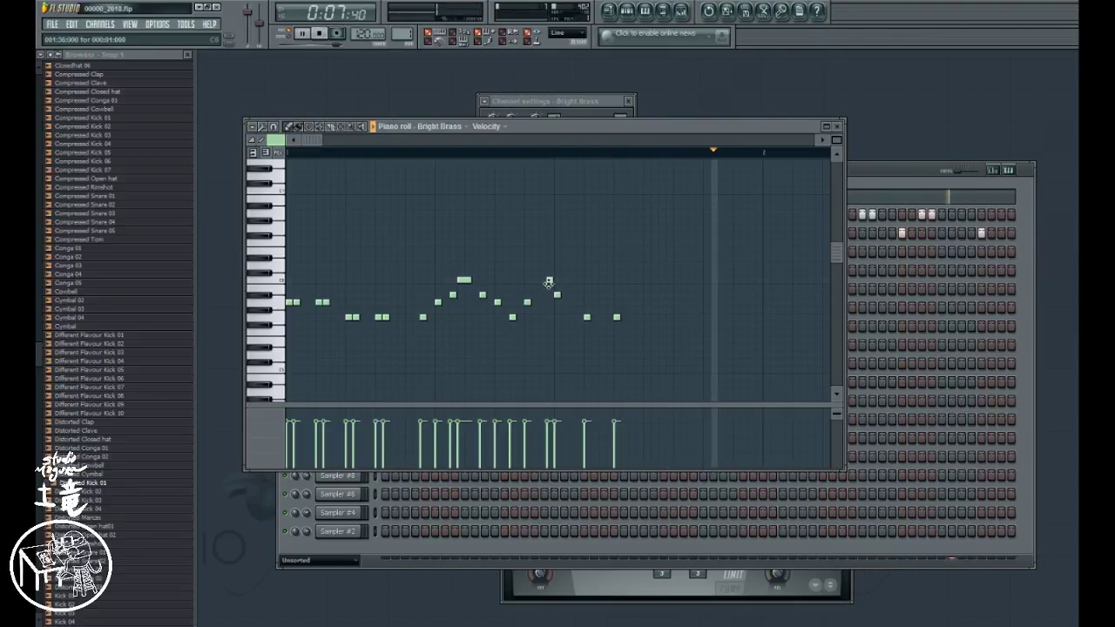
pyautogui.click(577, 303)
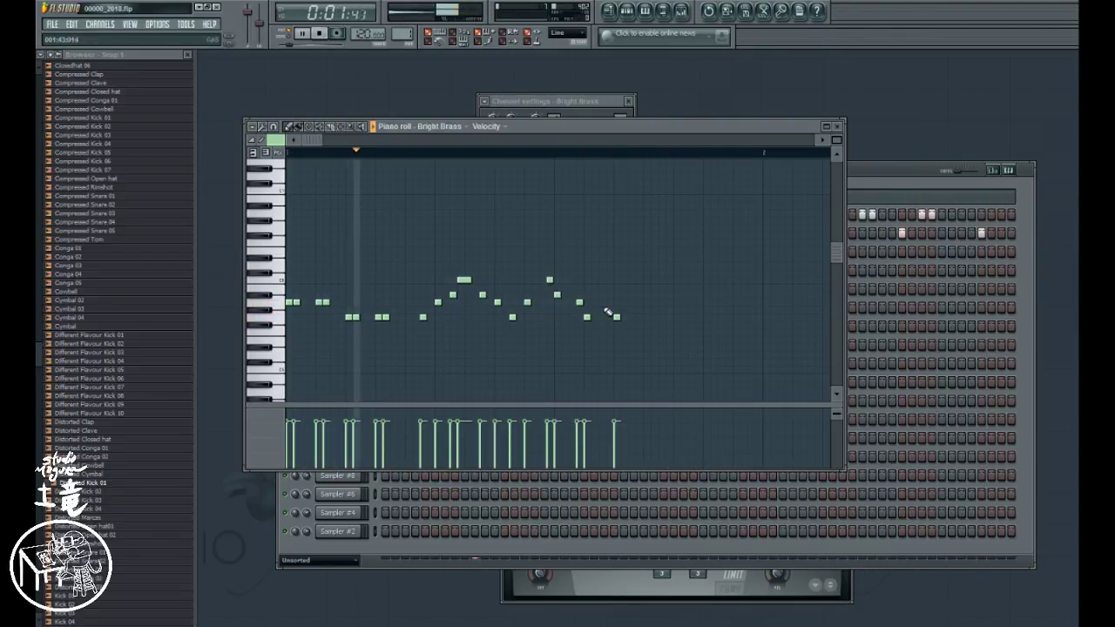
pyautogui.click(608, 310)
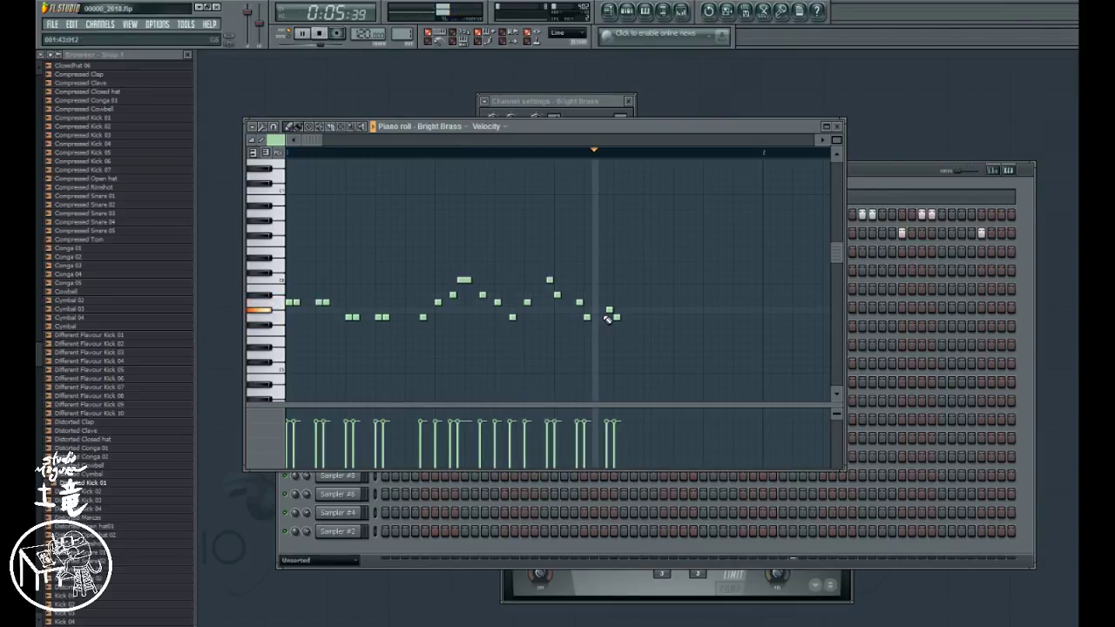
pyautogui.rightClick(609, 310)
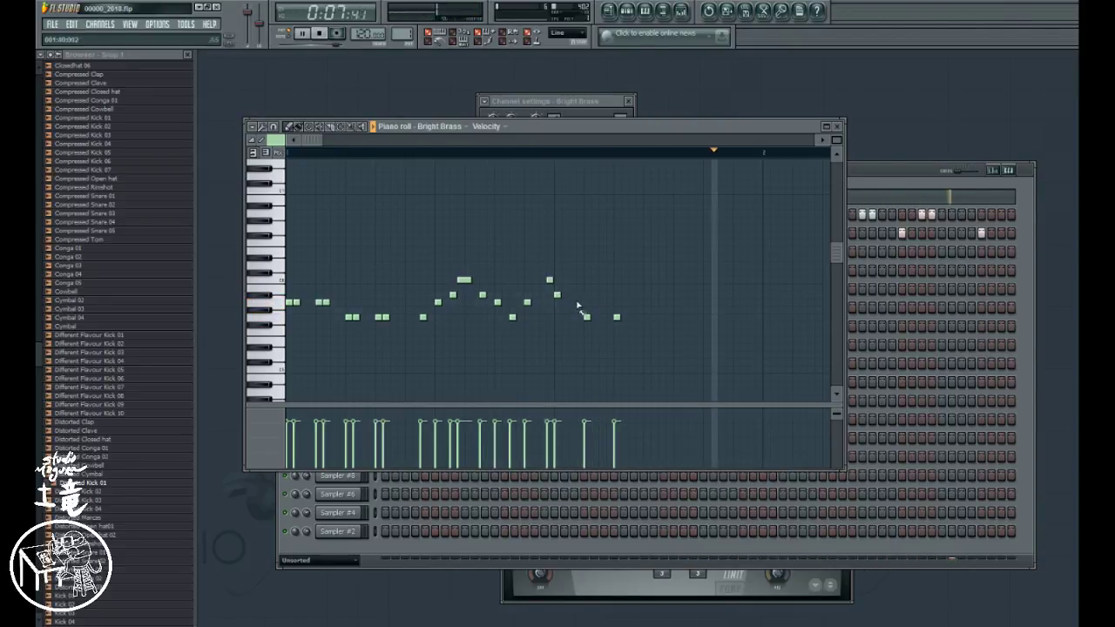
pyautogui.rightClick(579, 301)
pyautogui.rightClick(549, 279)
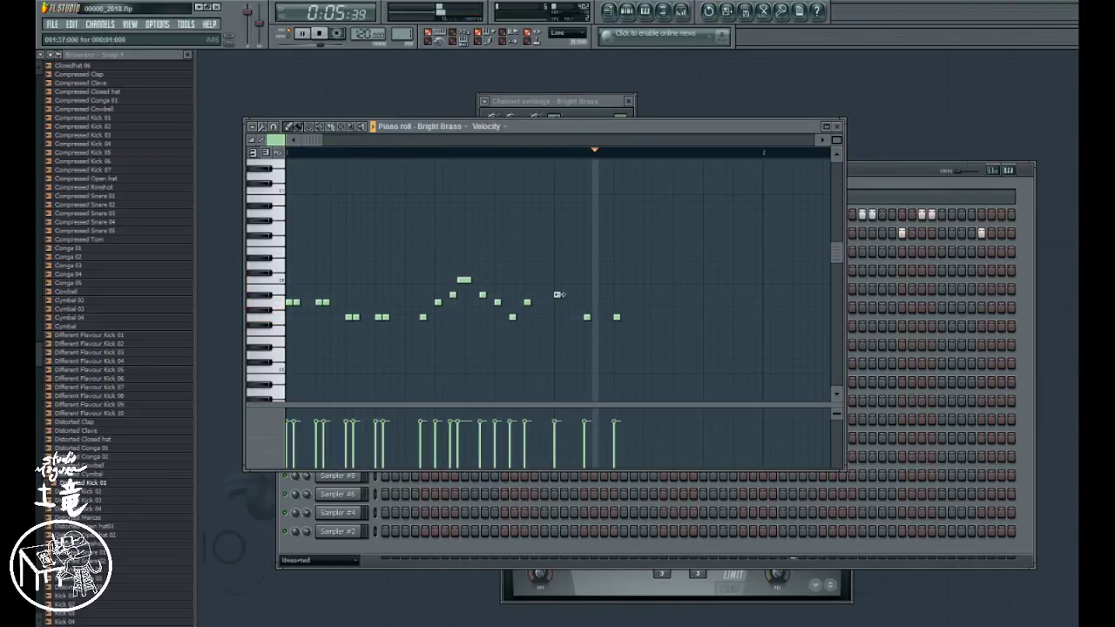
# - Retime the ending by moving the A#5 to step 36 and the G5 notes after it to steps 39 and 42
pyautogui.moveTo(554, 295); pyautogui.dragTo(570, 317)
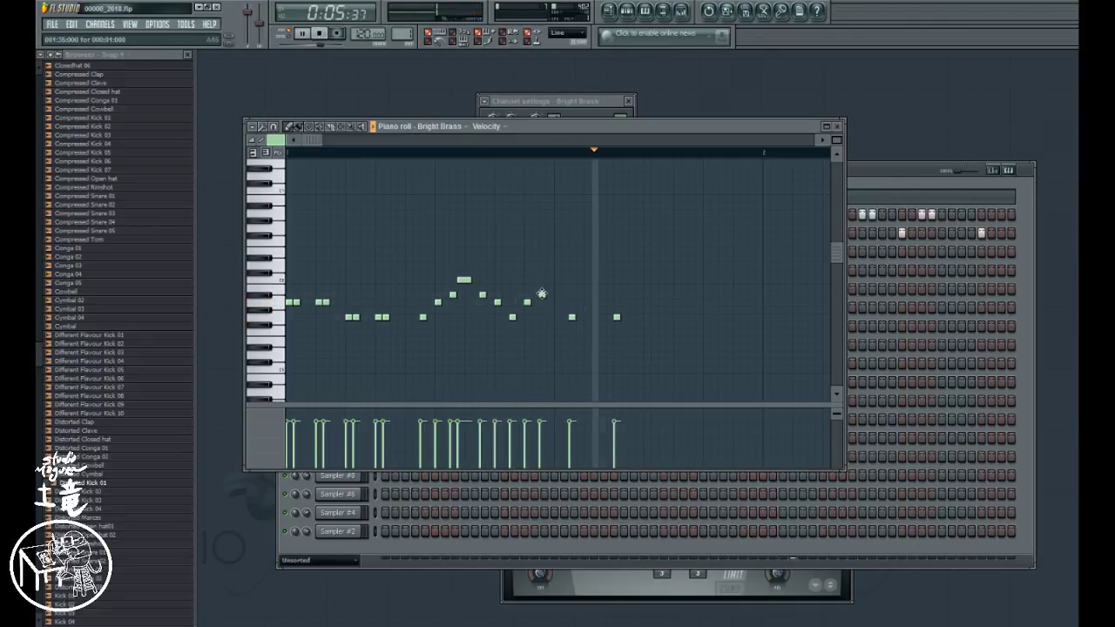
pyautogui.moveTo(541, 294); pyautogui.dragTo(577, 318)
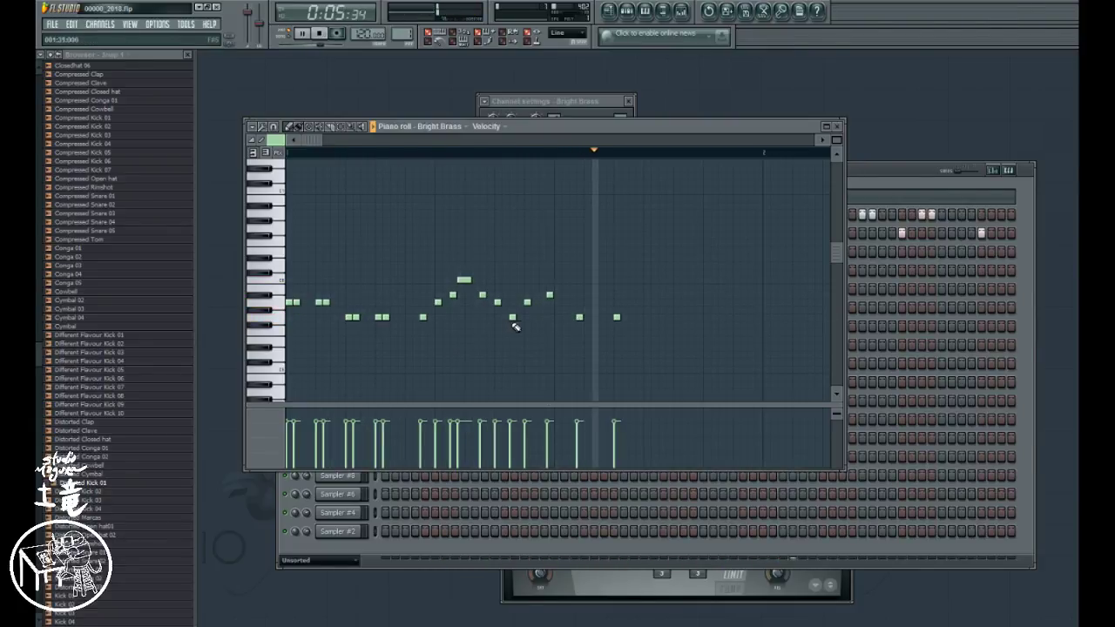
pyautogui.moveTo(580, 319); pyautogui.dragTo(572, 319)
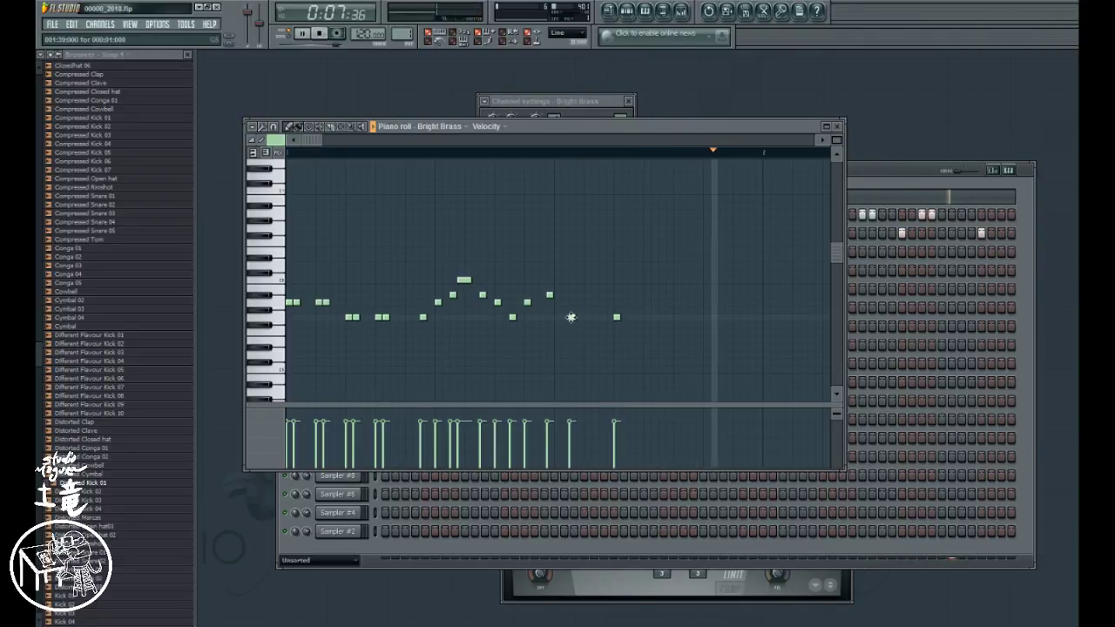
pyautogui.click(616, 319)
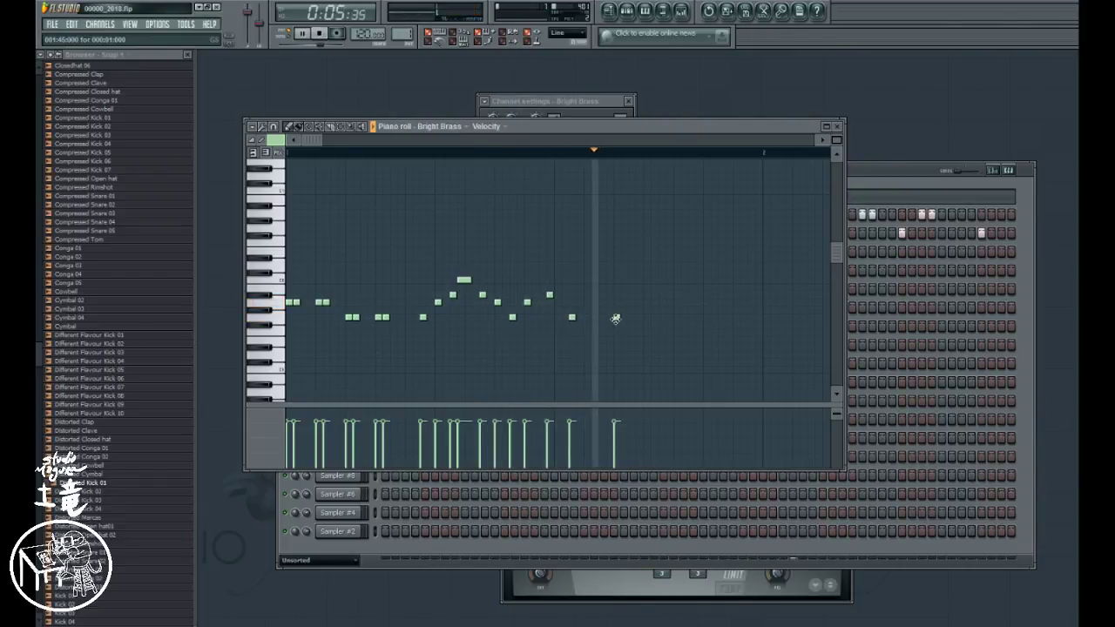
pyautogui.moveTo(617, 319); pyautogui.dragTo(594, 316)
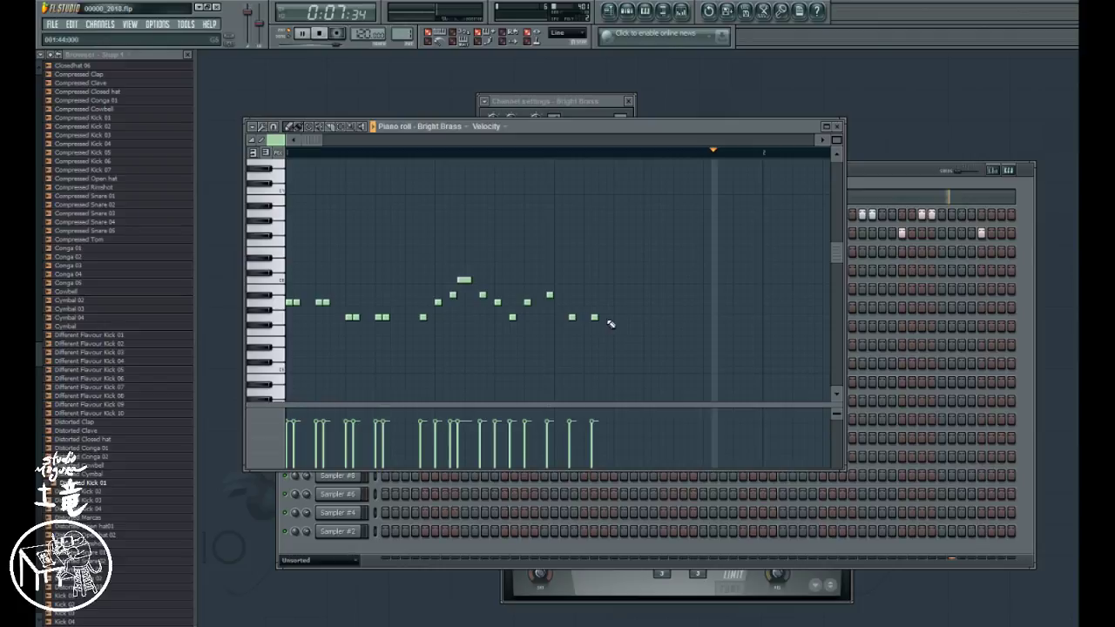
# - Add a one-step G5 at step 45 and lengthen the A5 at step 33 and the A#5 at step 36 to two steps
pyautogui.click(617, 317)
pyautogui.click(632, 317)
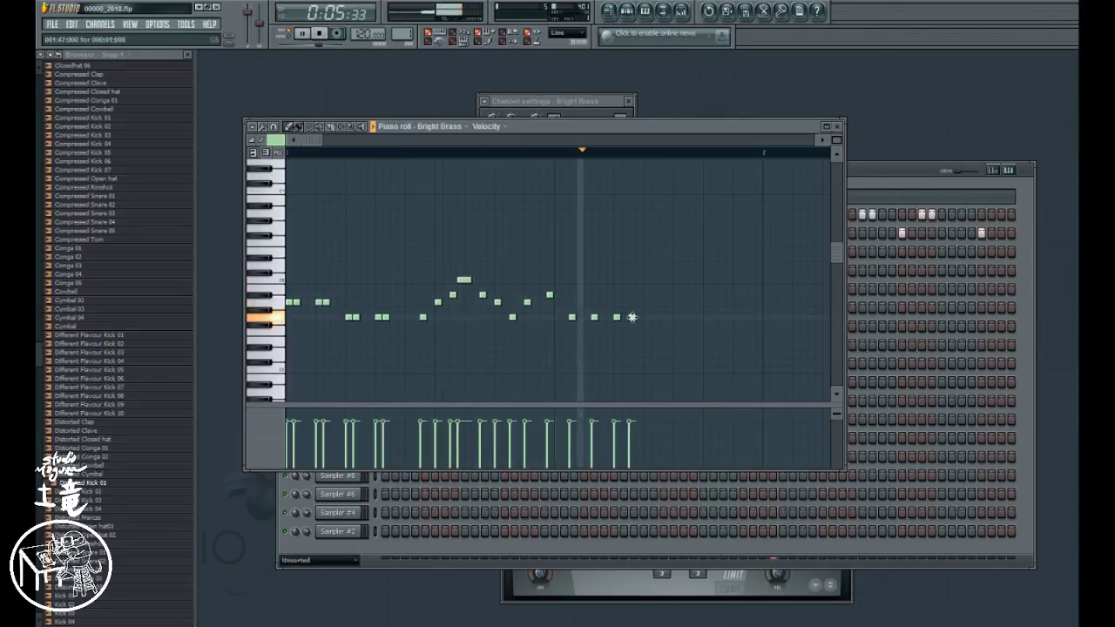
pyautogui.moveTo(634, 318); pyautogui.dragTo(630, 317)
pyautogui.rightClick(638, 319)
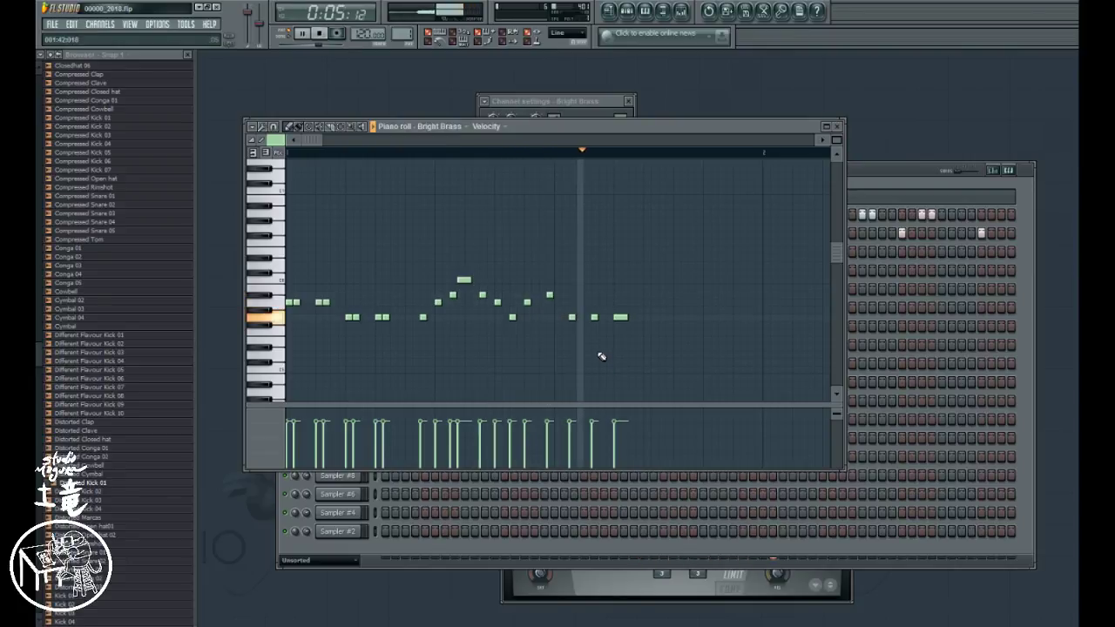
pyautogui.moveTo(551, 295); pyautogui.dragTo(560, 295)
pyautogui.moveTo(626, 317); pyautogui.dragTo(619, 318)
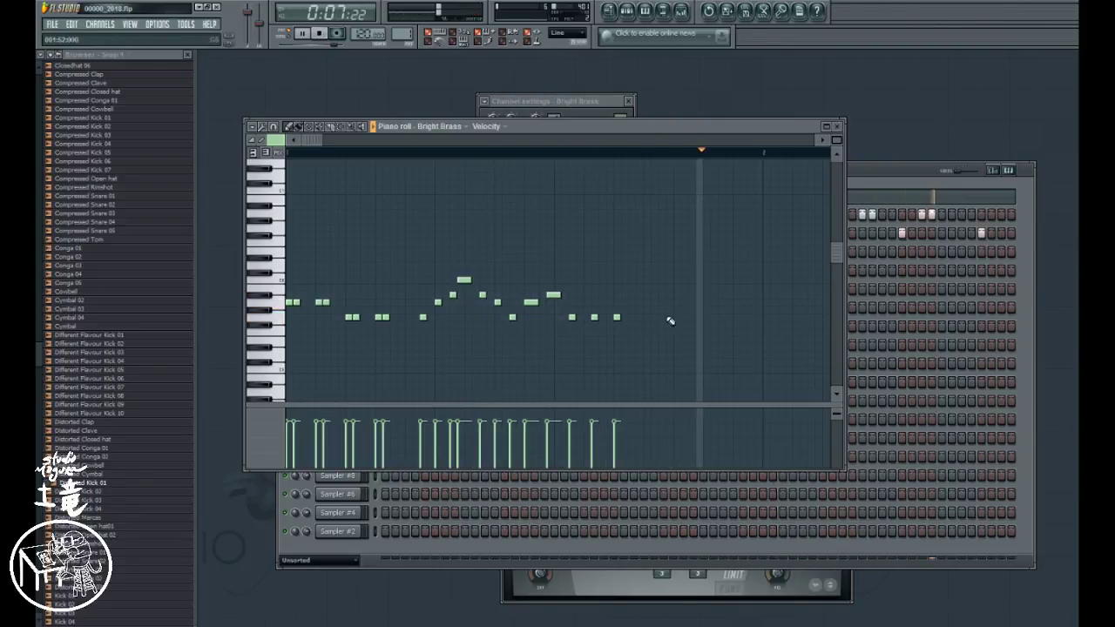
# - Try a low closing note at step 53, first on D5 and then D#5, and delete it again
pyautogui.click(679, 354)
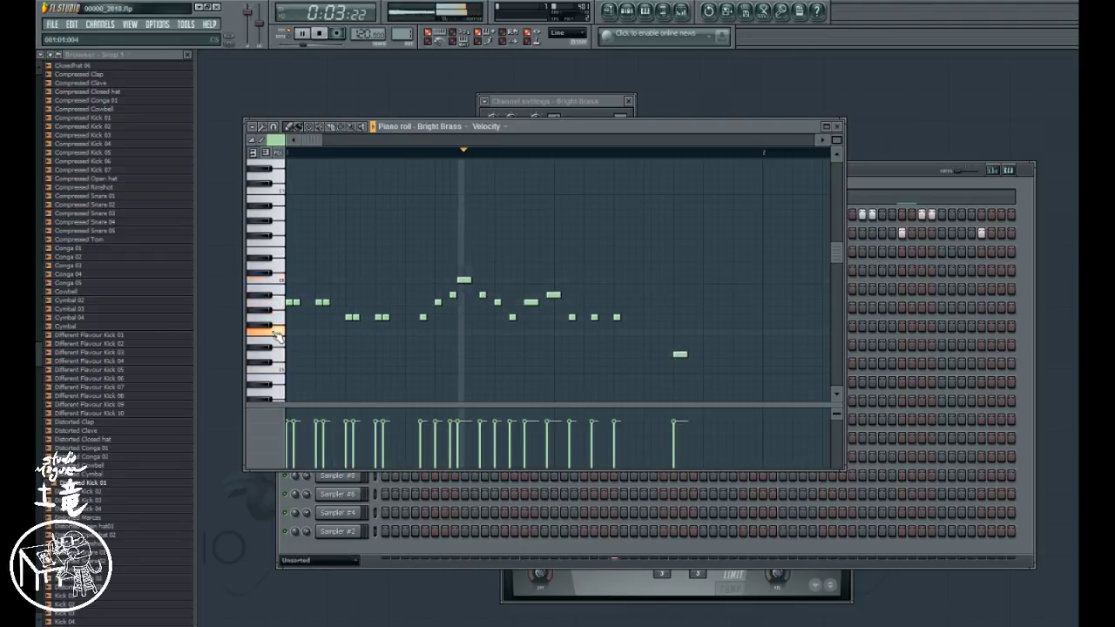
pyautogui.moveTo(679, 354); pyautogui.dragTo(679, 346)
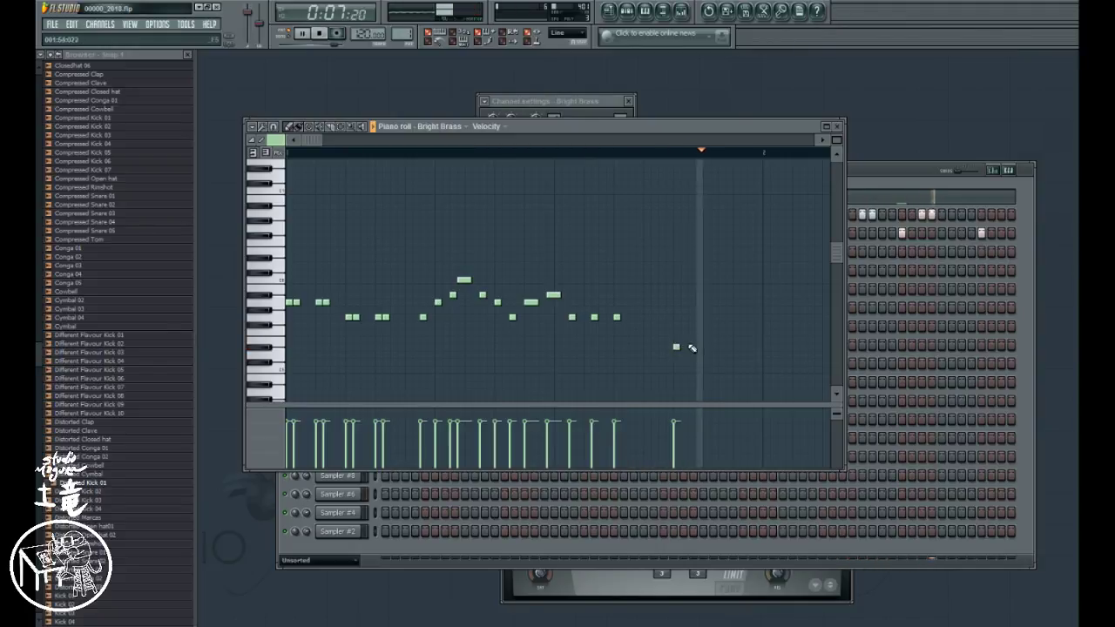
pyautogui.rightClick(679, 348)
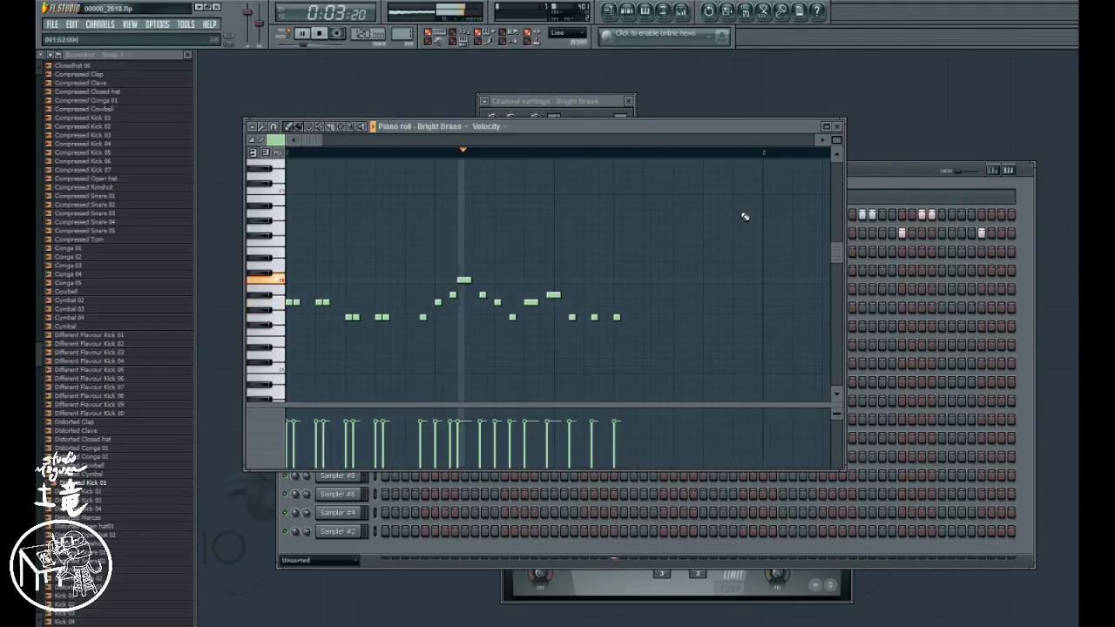
# - Open the Bright Brass channel's Pro-53 interface and try its program selectors and the Poly-Mod filter envelope knob during playback
pyautogui.click(595, 105)
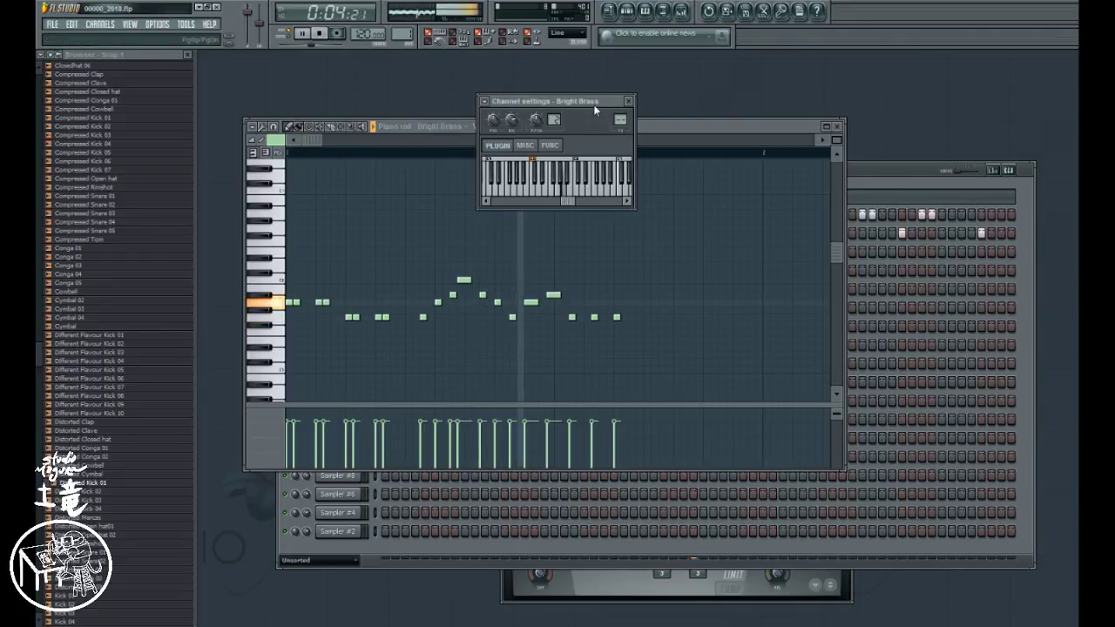
pyautogui.click(510, 148)
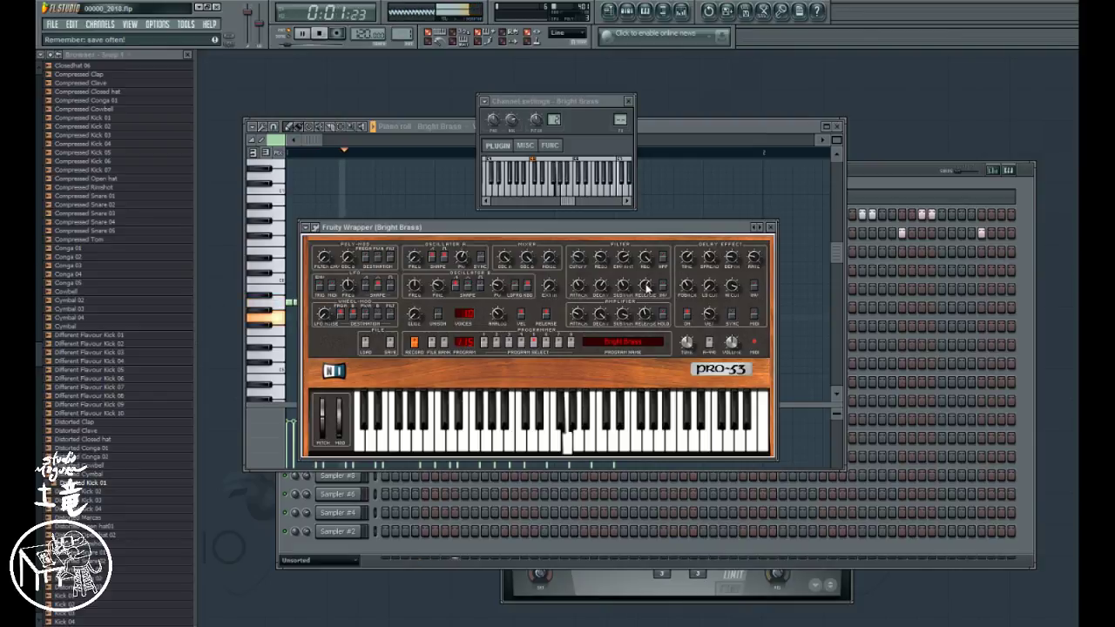
pyautogui.click(485, 341)
pyautogui.click(534, 343)
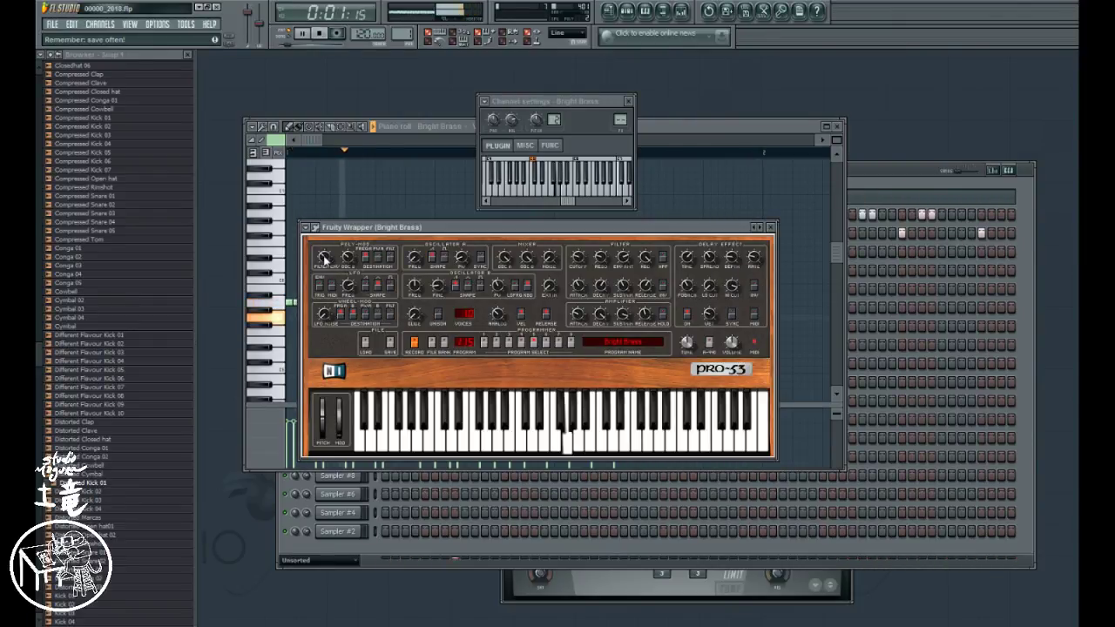
pyautogui.moveTo(327, 263); pyautogui.dragTo(327, 252)
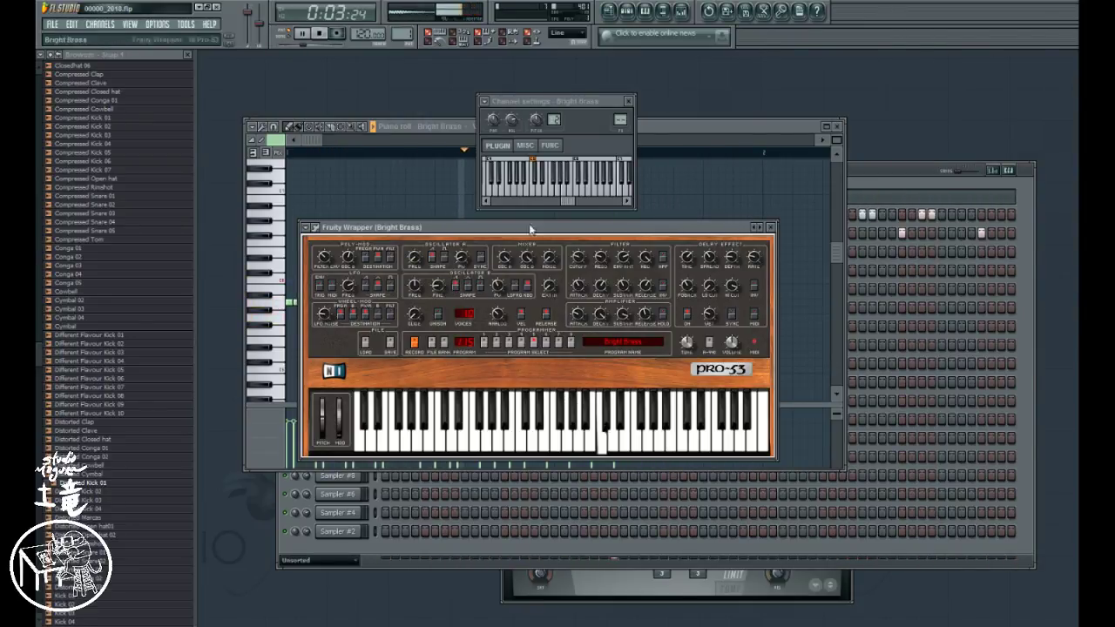
# - Return to the piano roll, shift its window slightly, and bring the Pattern 1 step sequencer to the front
pyautogui.moveTo(694, 131); pyautogui.dragTo(697, 123)
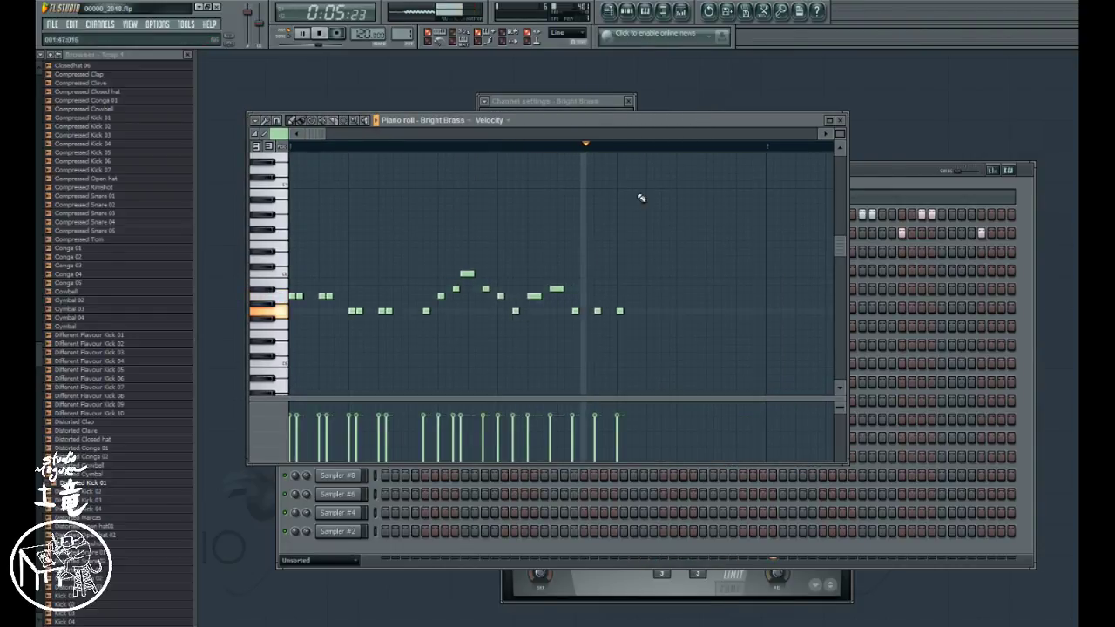
pyautogui.click(858, 200)
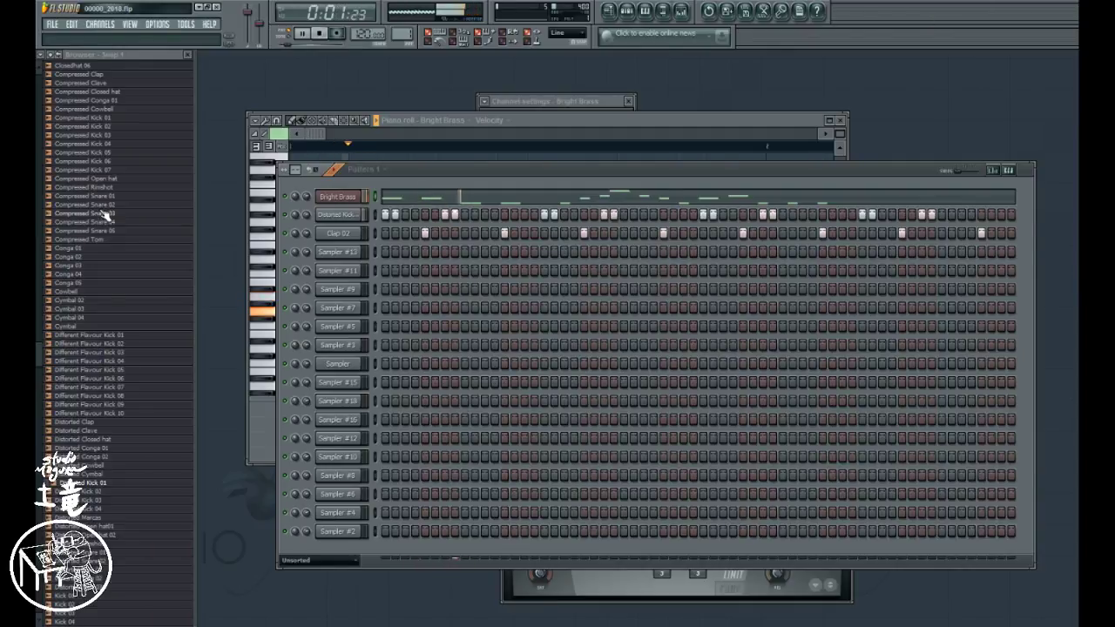
# - Audition the Cymbal samples and several Different Flavour Kick samples from the browser while the pattern plays
pyautogui.click(84, 308)
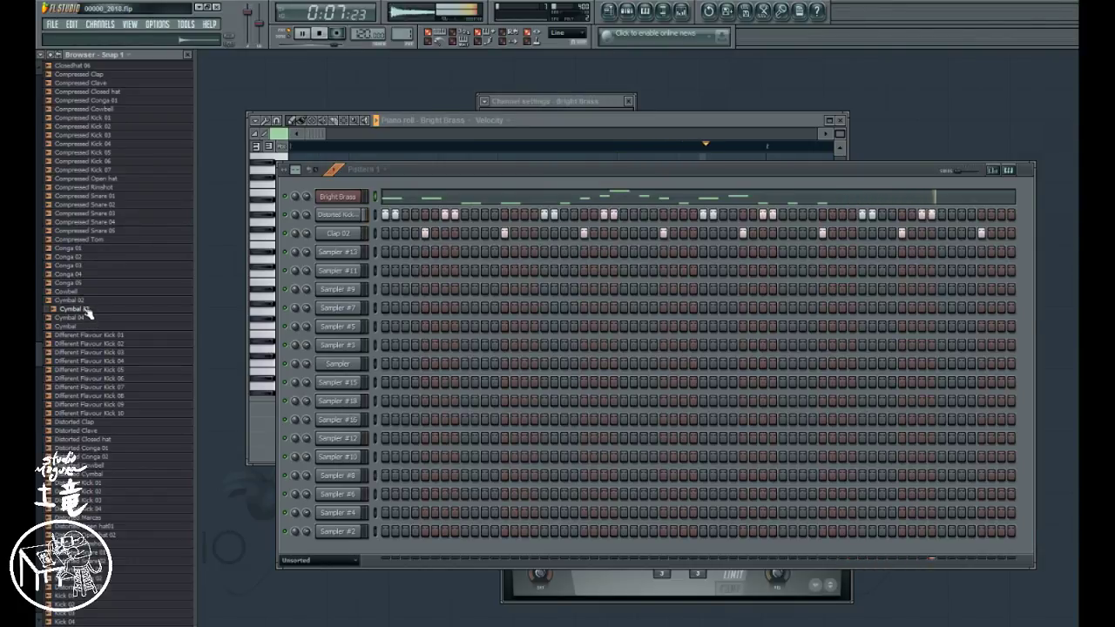
pyautogui.press('Up')
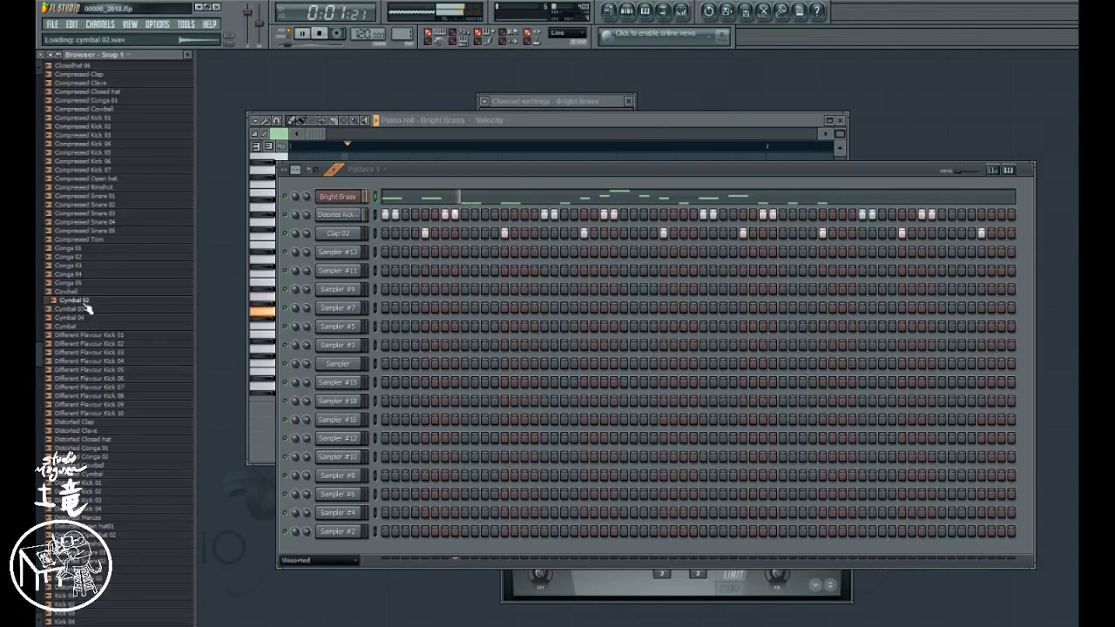
pyautogui.click(82, 318)
pyautogui.press('Up')
pyautogui.press('Up')
pyautogui.press('Up')
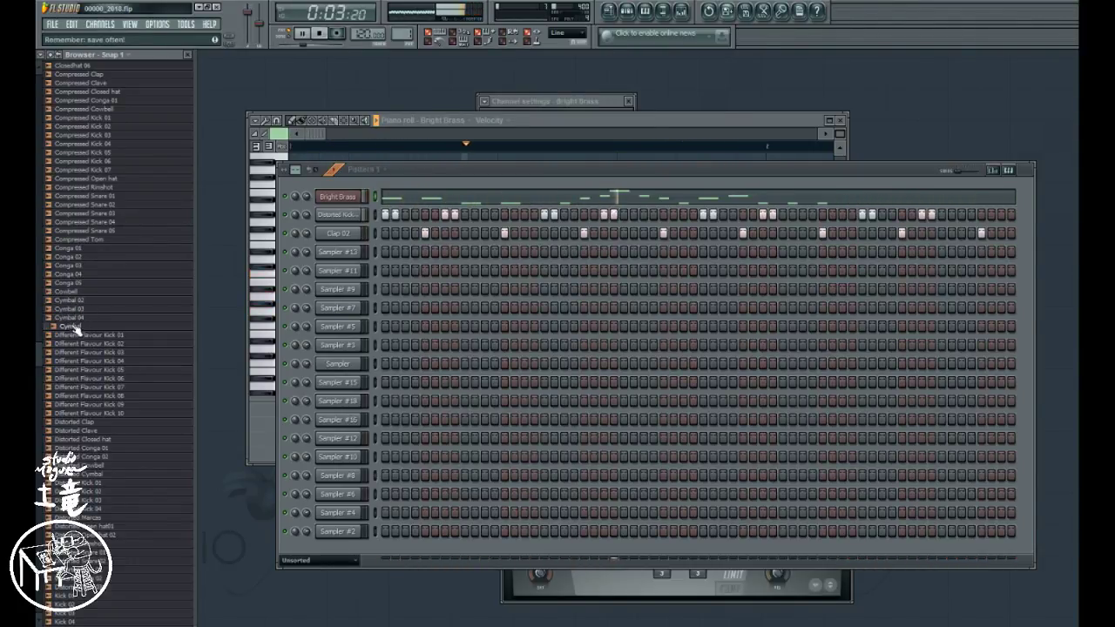
pyautogui.click(92, 336)
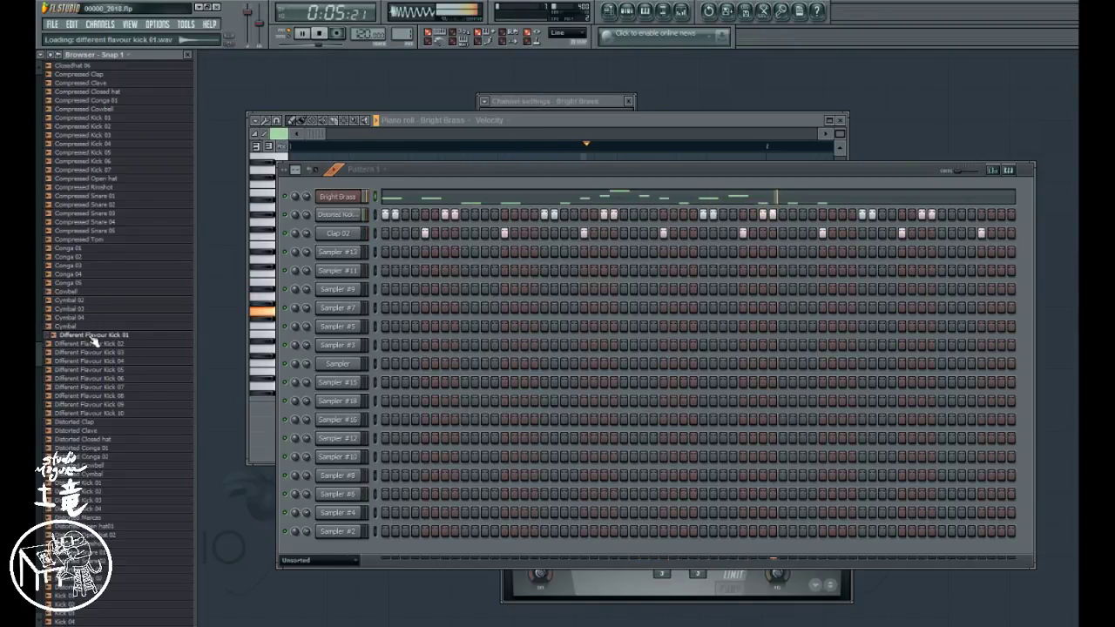
pyautogui.click(103, 351)
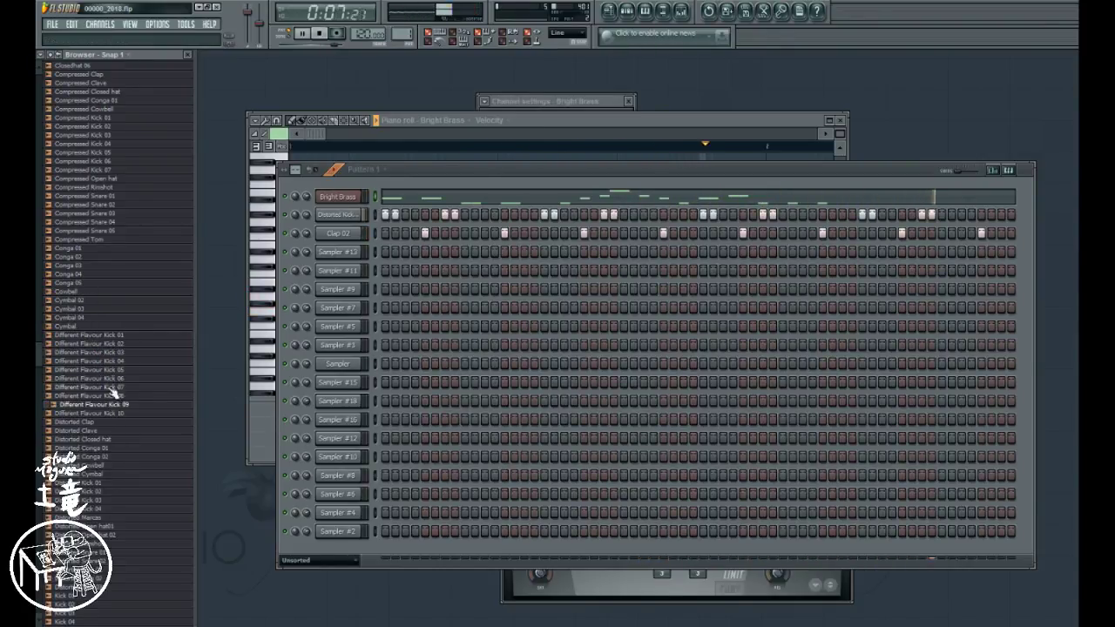
pyautogui.click(111, 361)
pyautogui.click(110, 378)
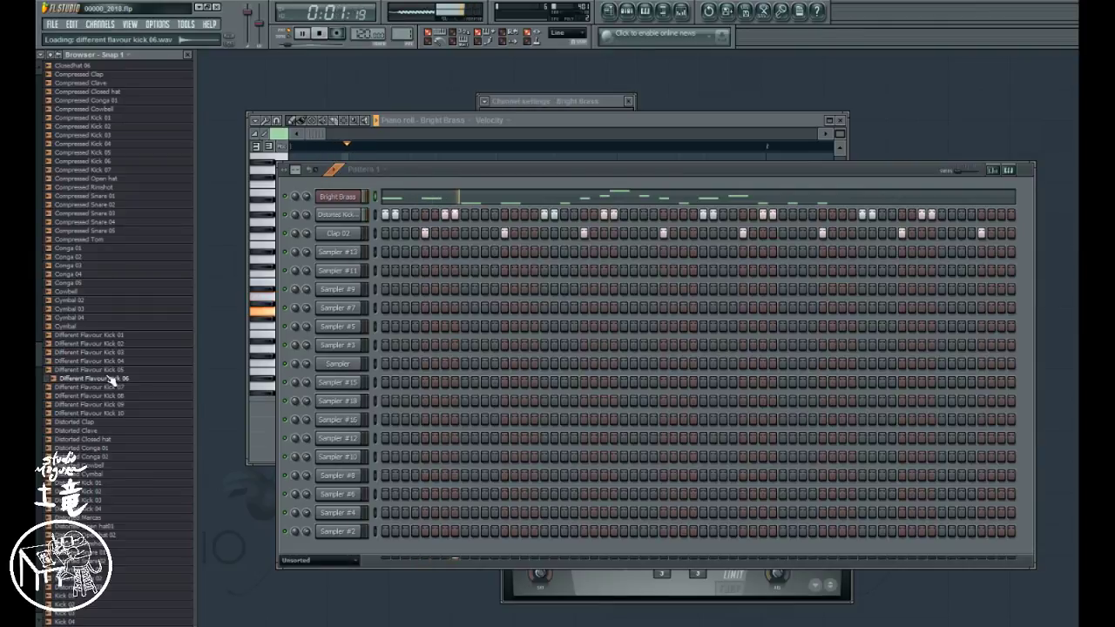
# - Audition the distorted percussion samples, including Distorted Conga 02, Distorted Marcas, Distorted Rimshot and Distorted Open hat01
pyautogui.click(104, 456)
pyautogui.scroll(-2, 105, 461)
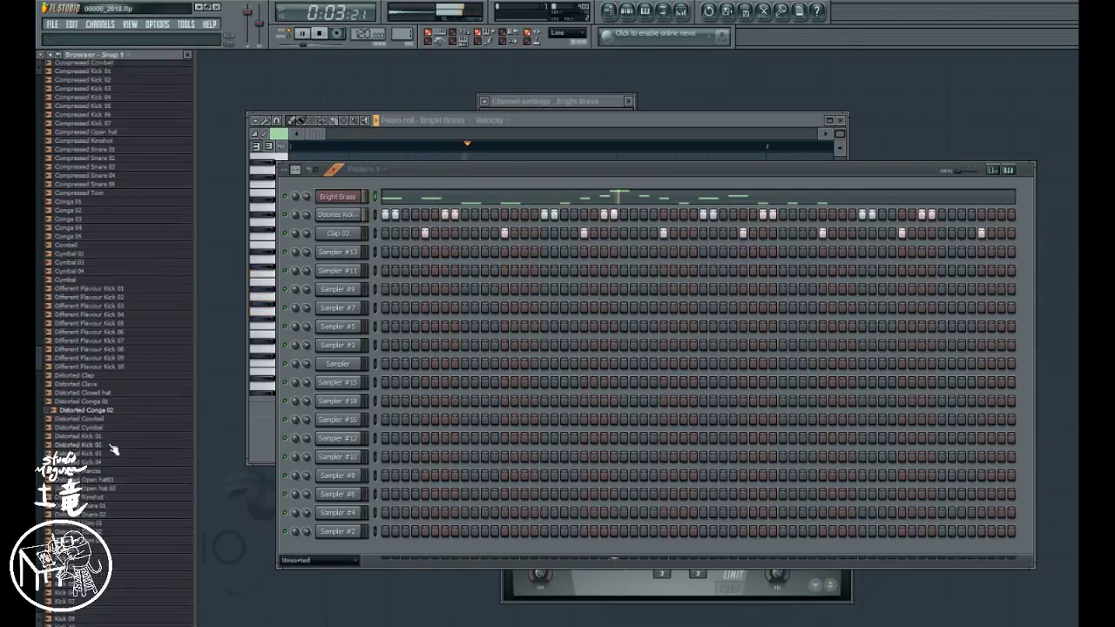
pyautogui.click(102, 459)
pyautogui.click(108, 466)
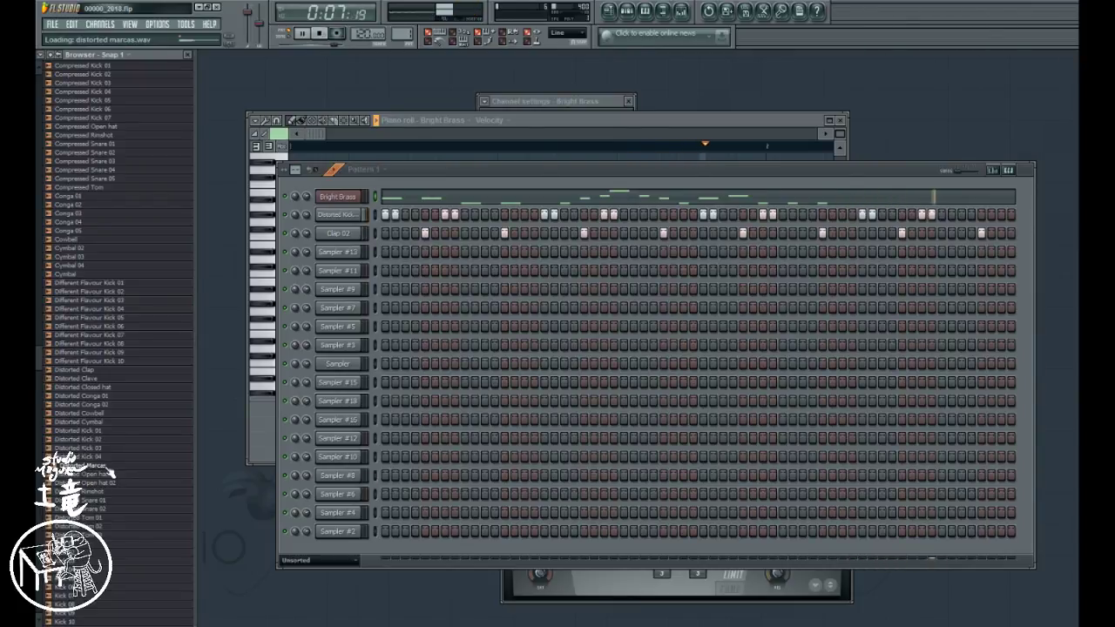
pyautogui.click(106, 474)
pyautogui.click(105, 492)
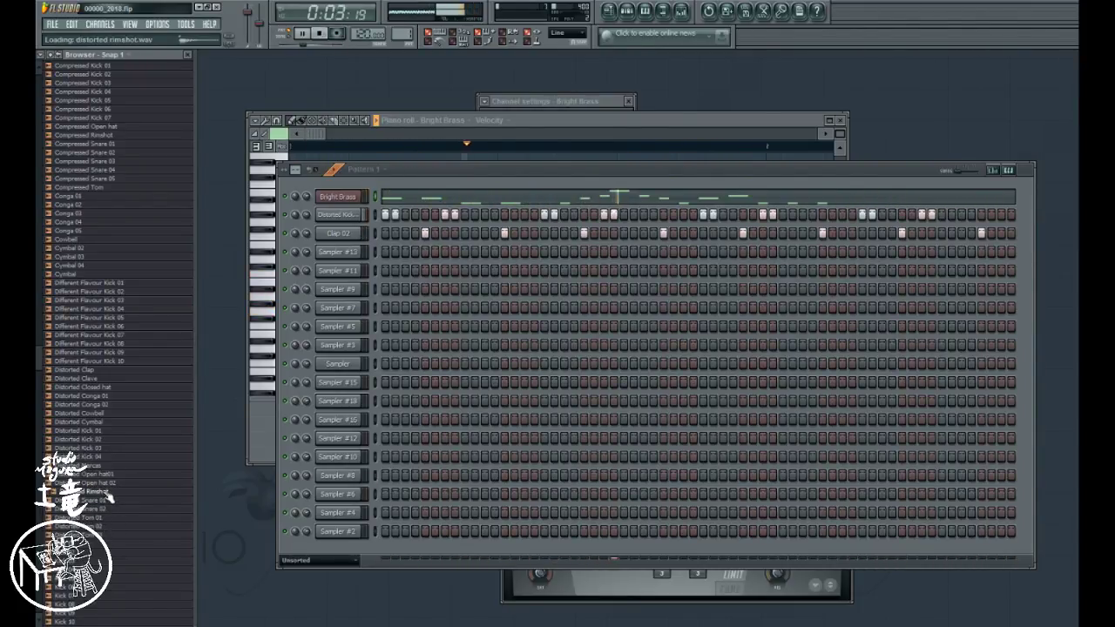
pyautogui.click(106, 475)
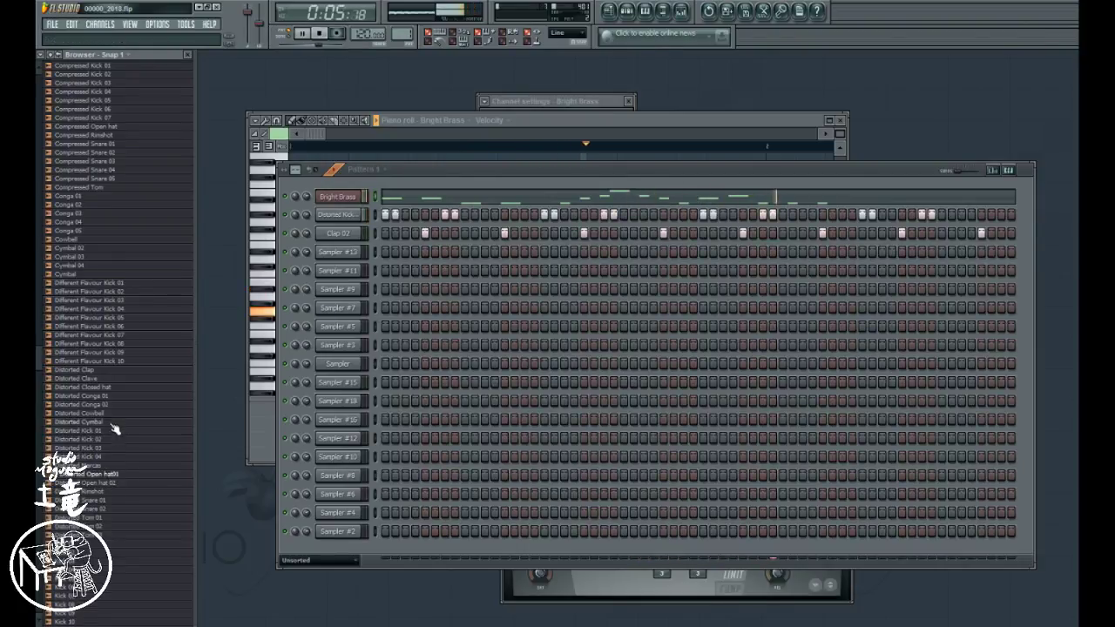
# - Audition Modular Clone Snare 05, load Modular Clone Snare 04 into the Sampler #13 channel and normalize the sample
pyautogui.scroll(-12, 113, 427)
pyautogui.scroll(-1, 113, 421)
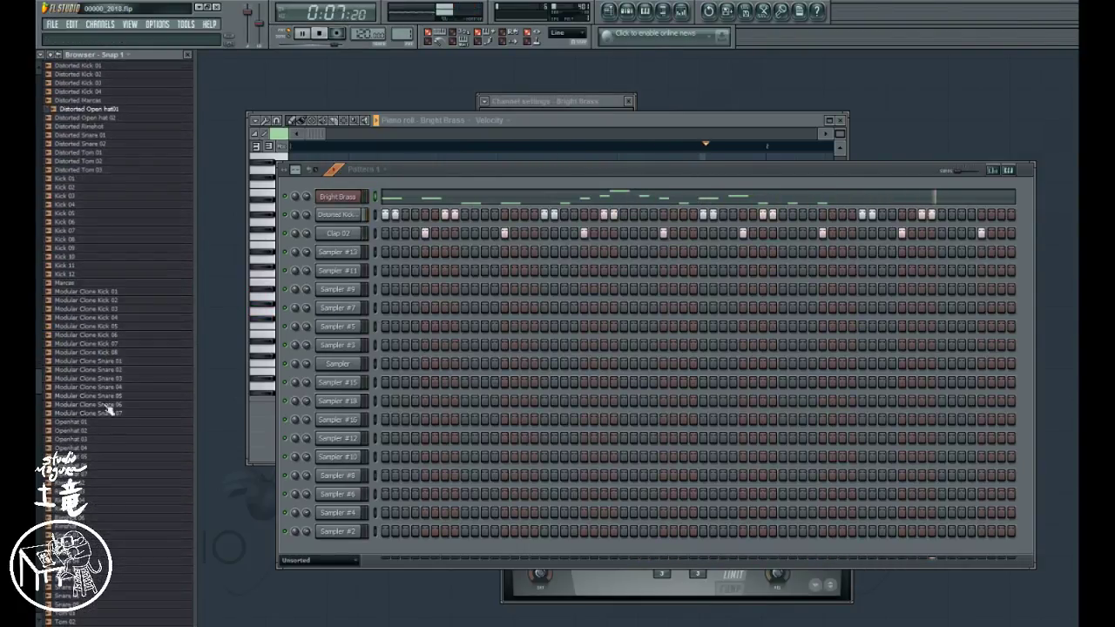
pyautogui.click(106, 396)
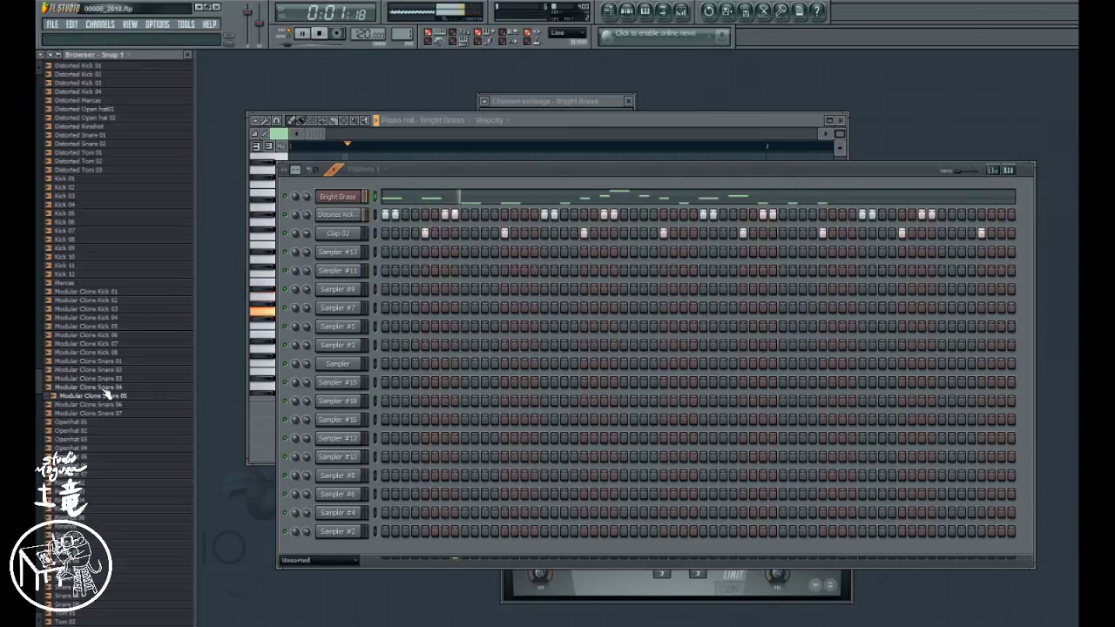
pyautogui.moveTo(107, 386)
pyautogui.mouseDown()
pyautogui.moveTo(337, 288)
pyautogui.moveTo(339, 257)
pyautogui.mouseUp()
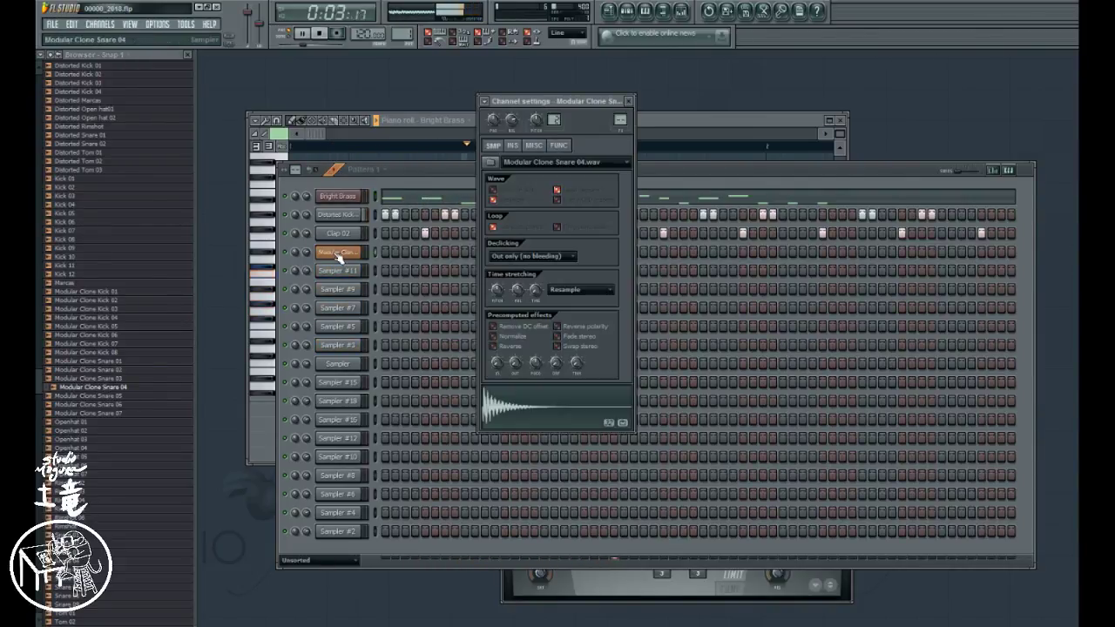
pyautogui.click(493, 336)
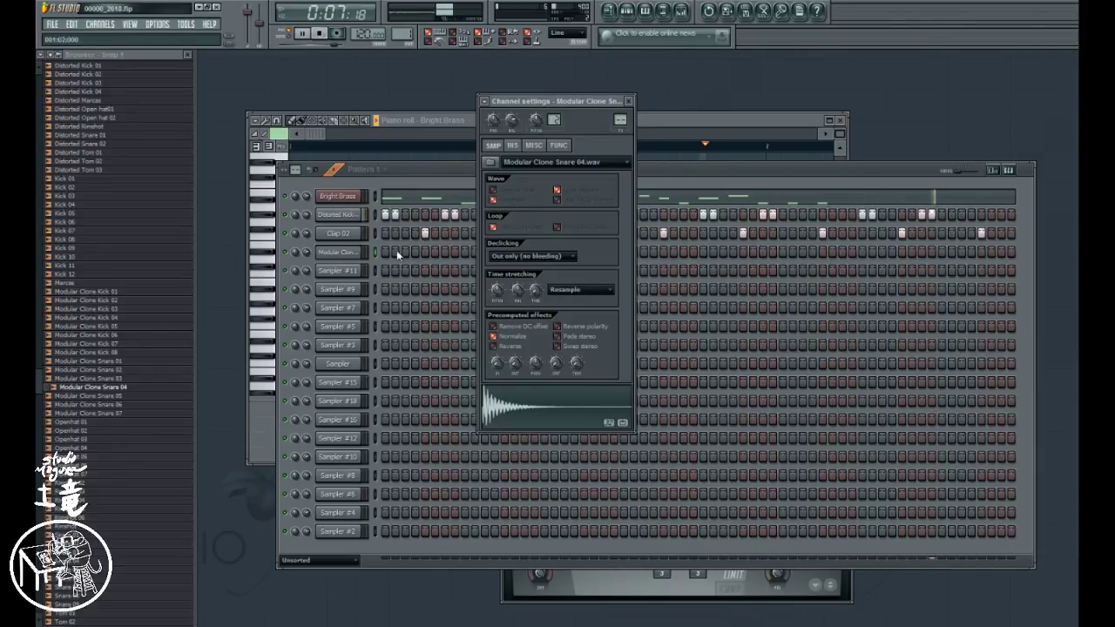
# - Copy the Clap 02 step pattern onto the Modular Clone Snare 04 channel
pyautogui.click(375, 234)
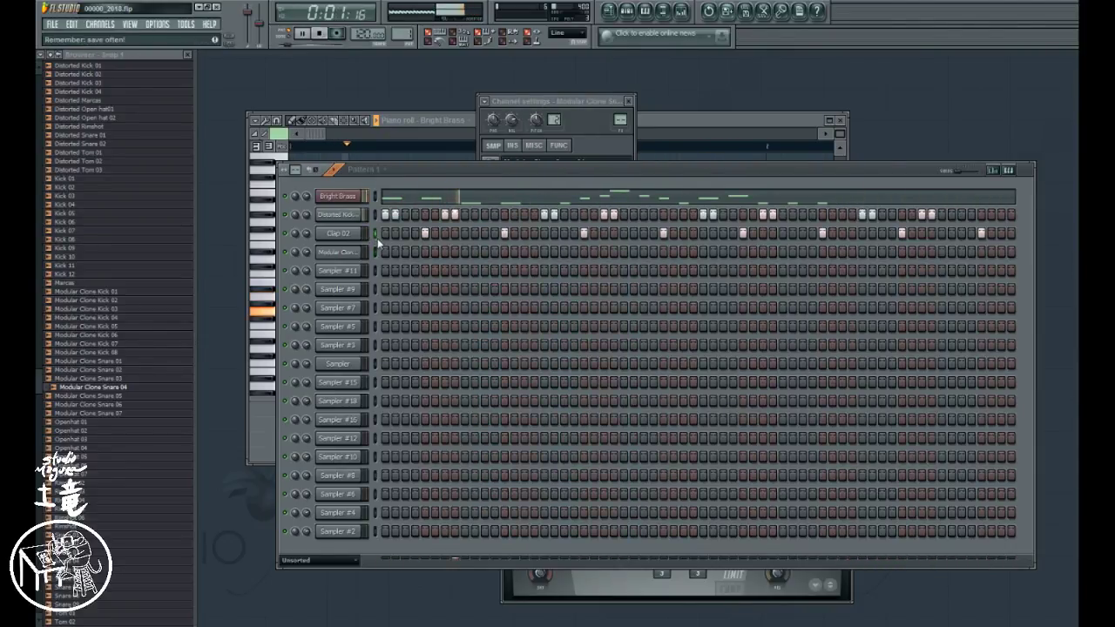
pyautogui.click(376, 253)
pyautogui.hotkey('ctrl', 'v')
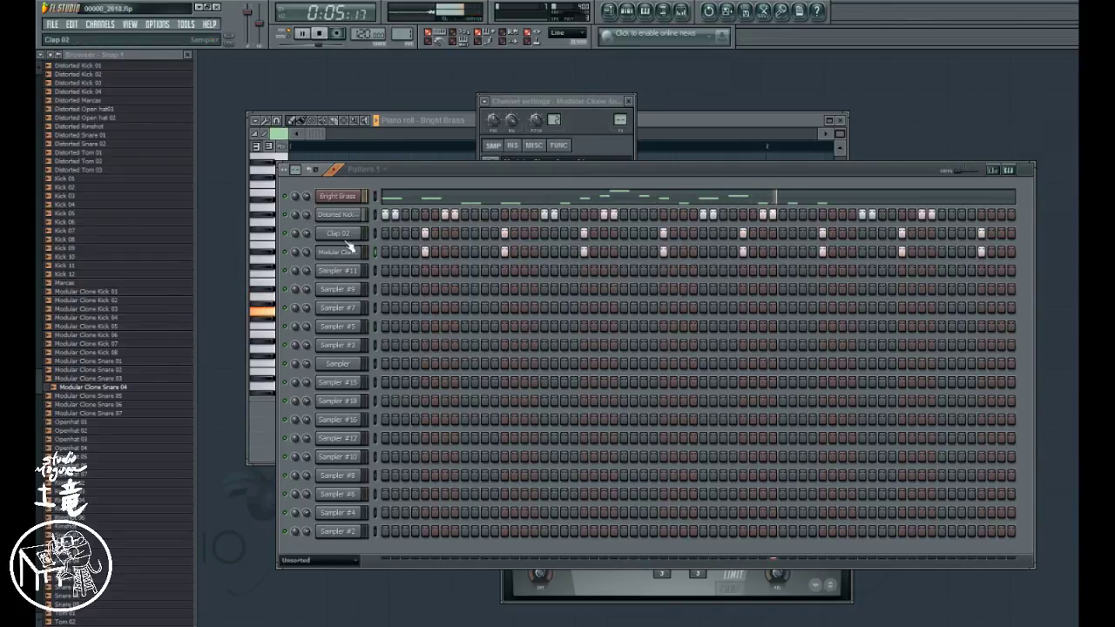
# - Reopen the snare channel's settings and audition Modular Clone Snare 05, 06, 07, 02 and 01 against the playing pattern
pyautogui.click(336, 257)
pyautogui.click(337, 256)
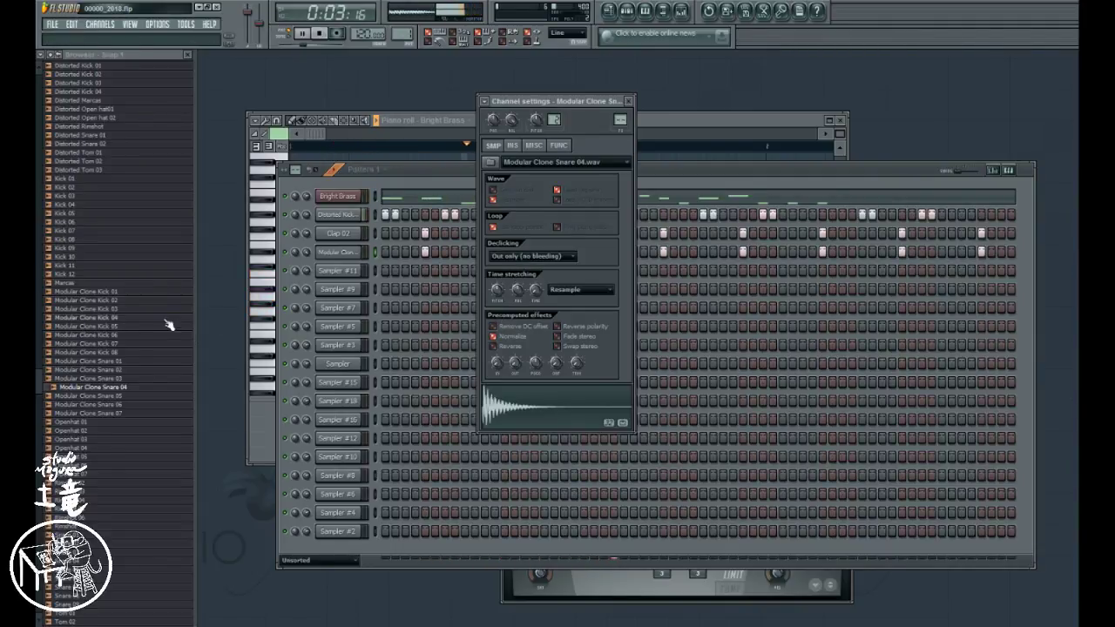
pyautogui.click(125, 396)
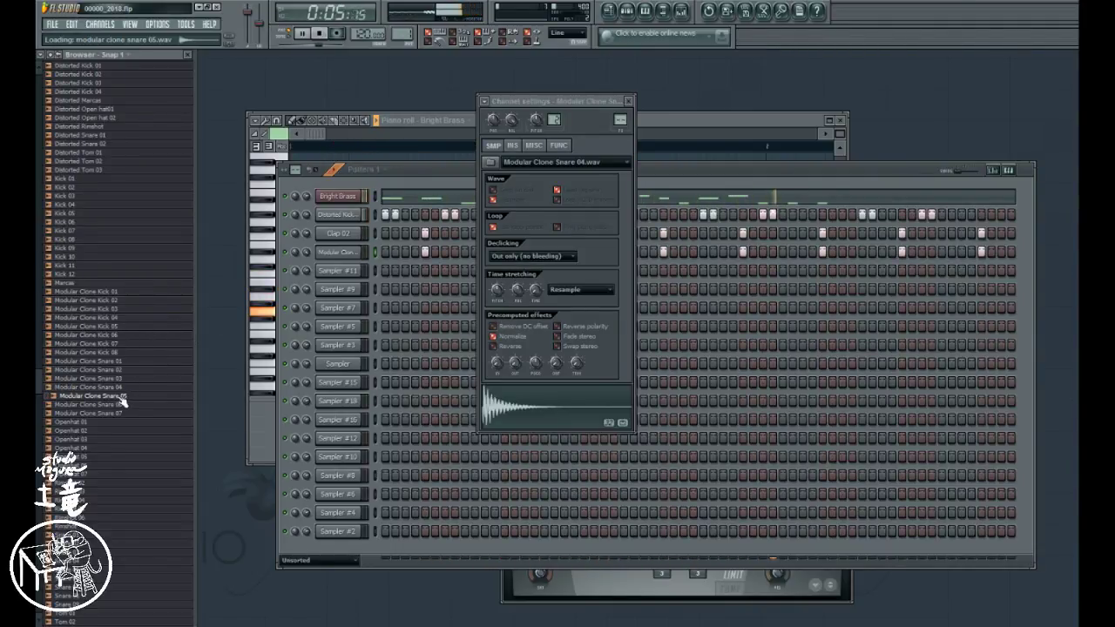
pyautogui.click(123, 406)
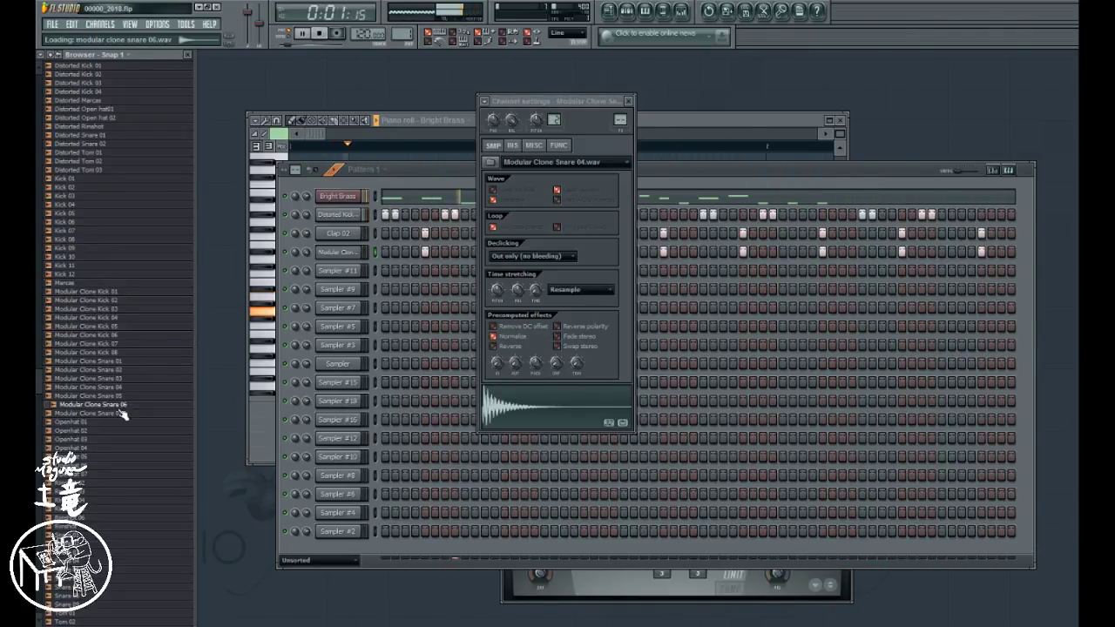
pyautogui.click(123, 414)
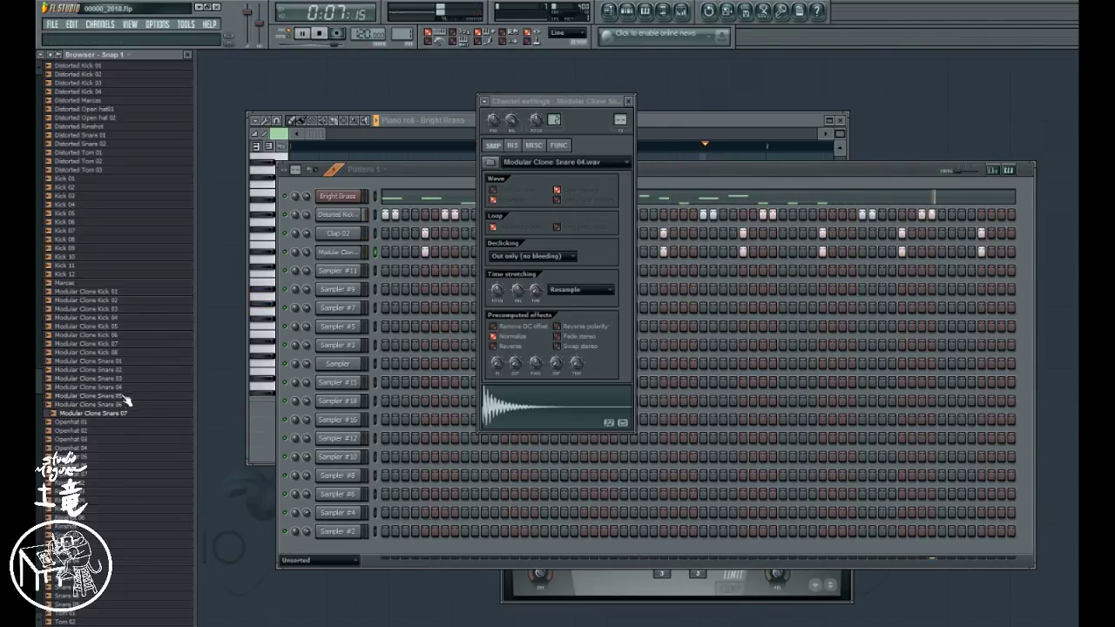
pyautogui.click(129, 373)
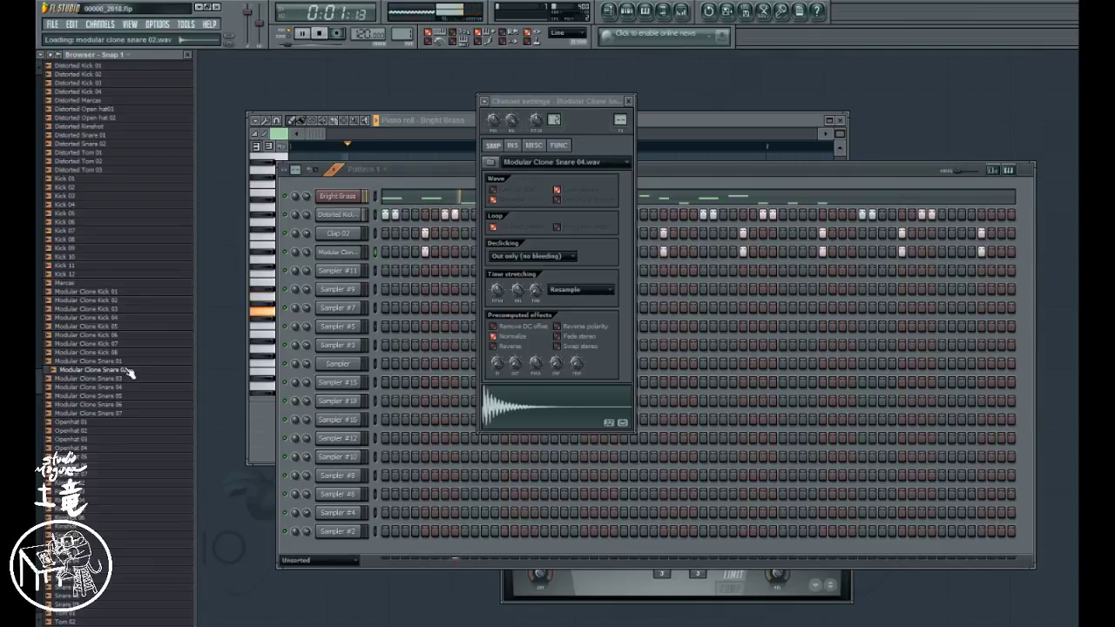
pyautogui.click(130, 363)
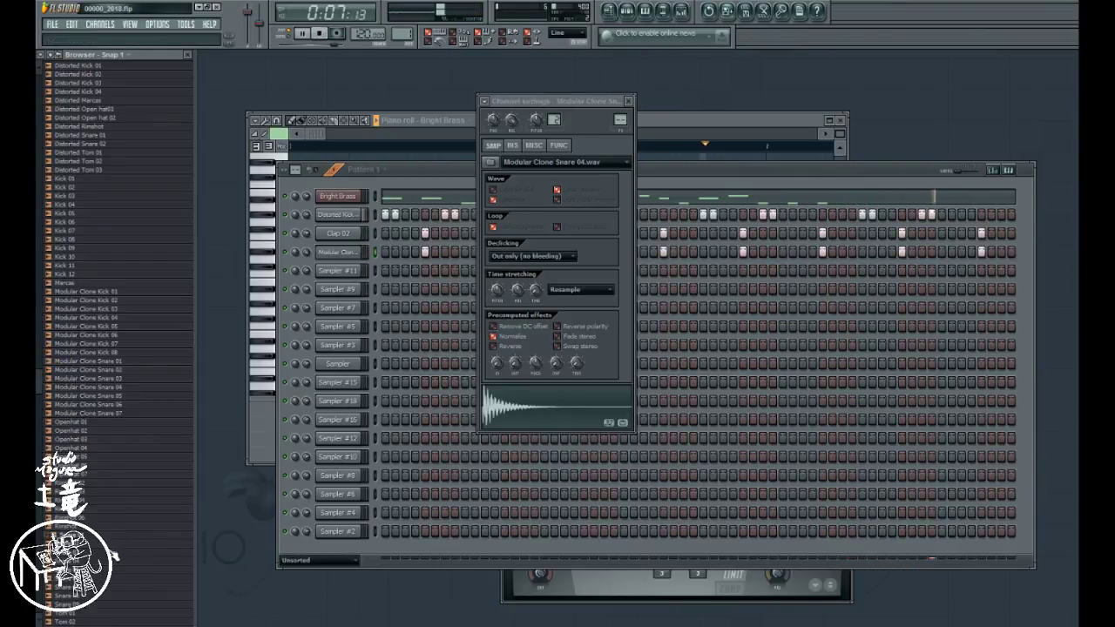
# - Load Snare 01 into the Sampler #11 channel, paste the clap's step pattern onto it and hide its channel settings
pyautogui.moveTo(70, 543); pyautogui.dragTo(349, 268)
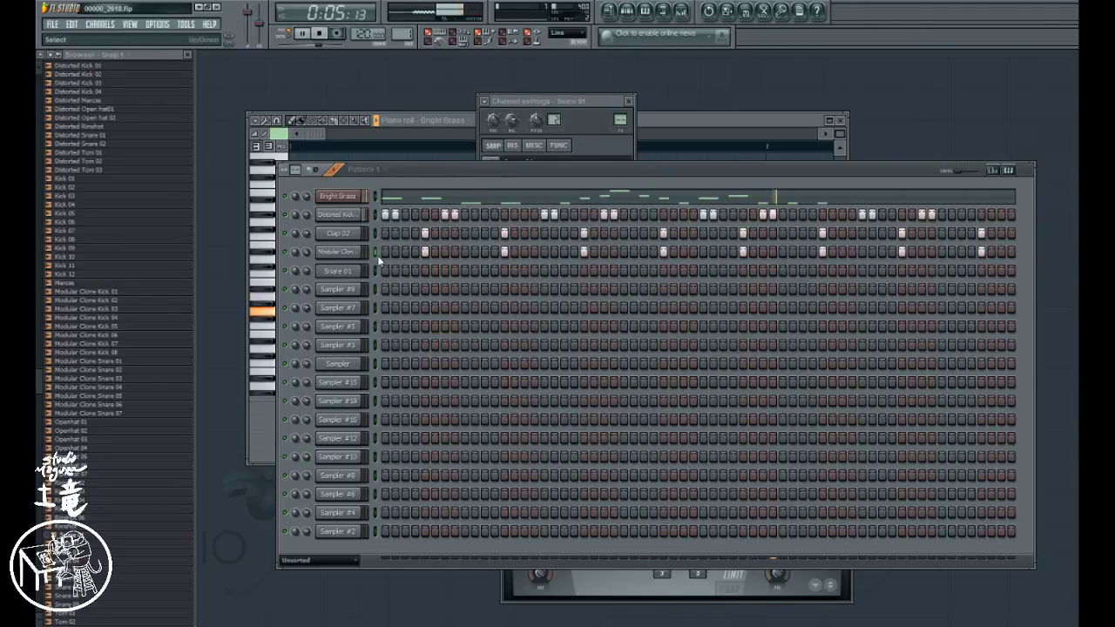
pyautogui.hotkey('ctrl', 'v')
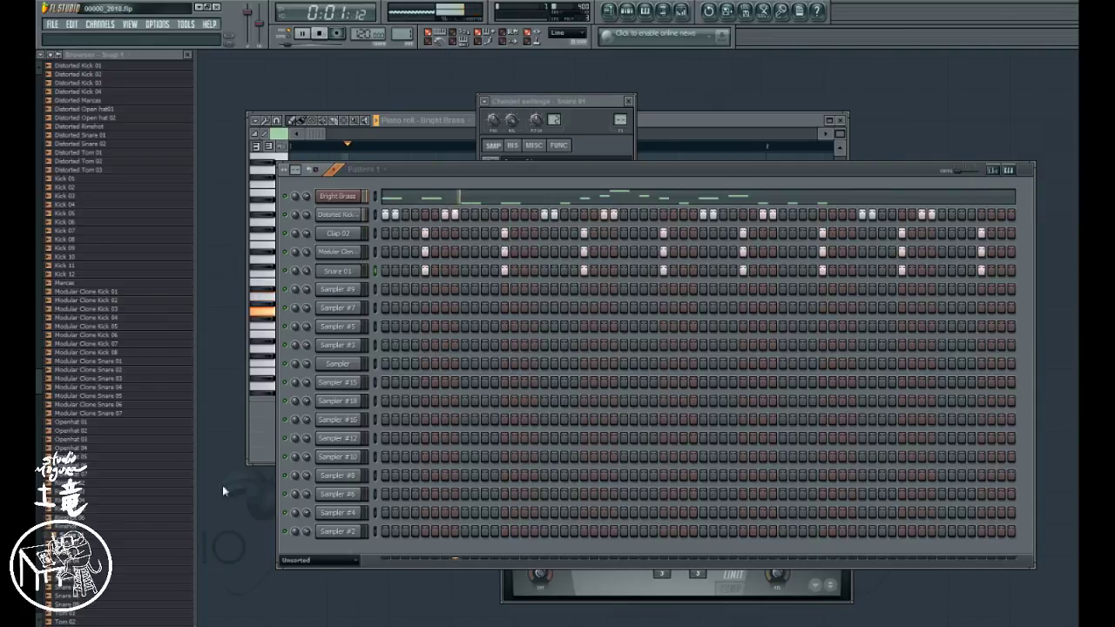
pyautogui.click(332, 278)
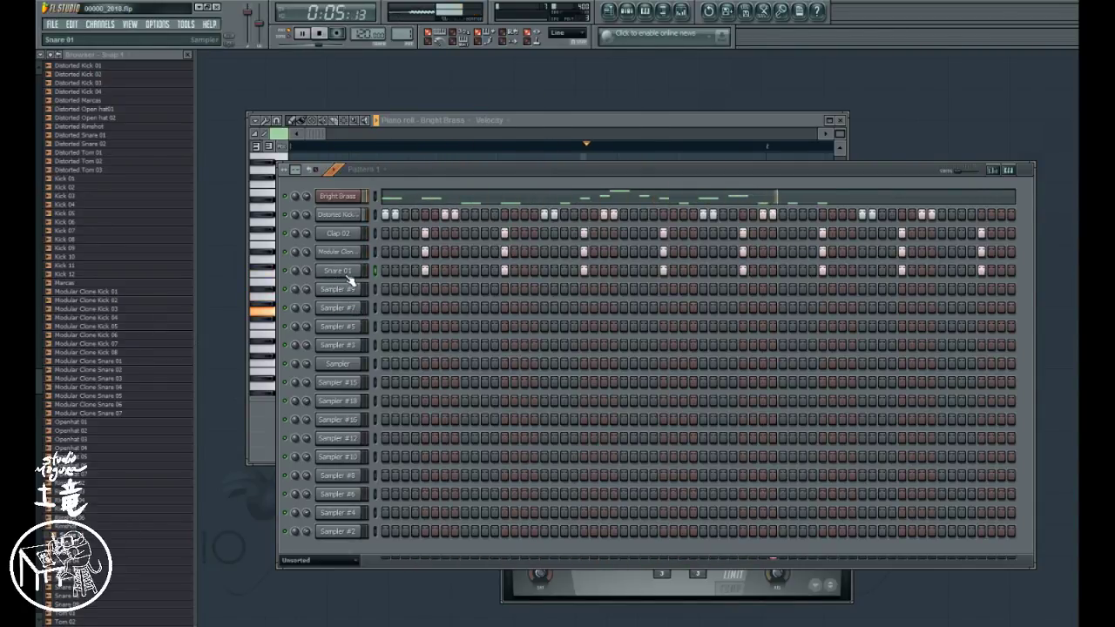
# - Try shifting the Snare 01 steps one step earlier and up to three steps later, and return them in line with the clap
pyautogui.hotkey('shift', 'Right')
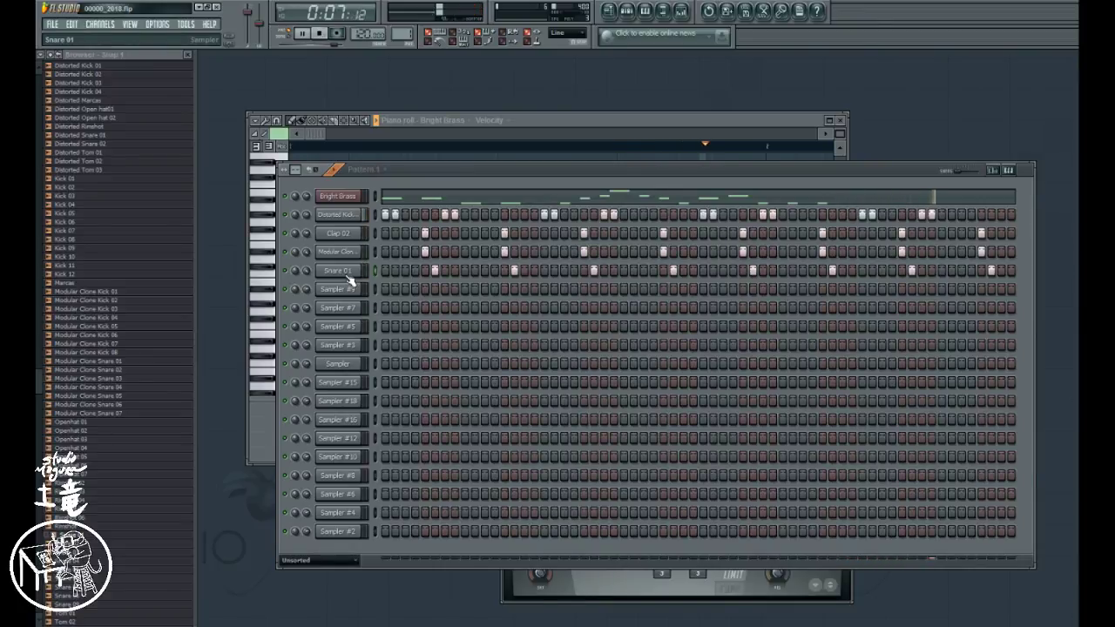
pyautogui.hotkey('shift', 'Left')
pyautogui.hotkey('shift', 'Left')
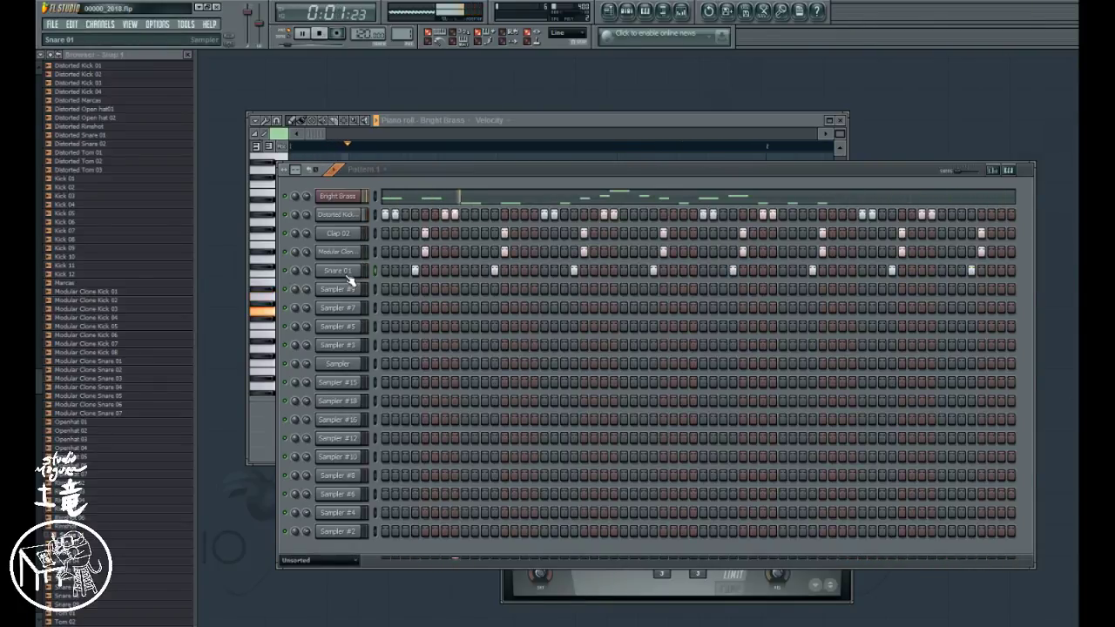
pyautogui.hotkey('shift', 'Right')
pyautogui.hotkey('shift', 'Right')
pyautogui.hotkey('shift', 'Right')
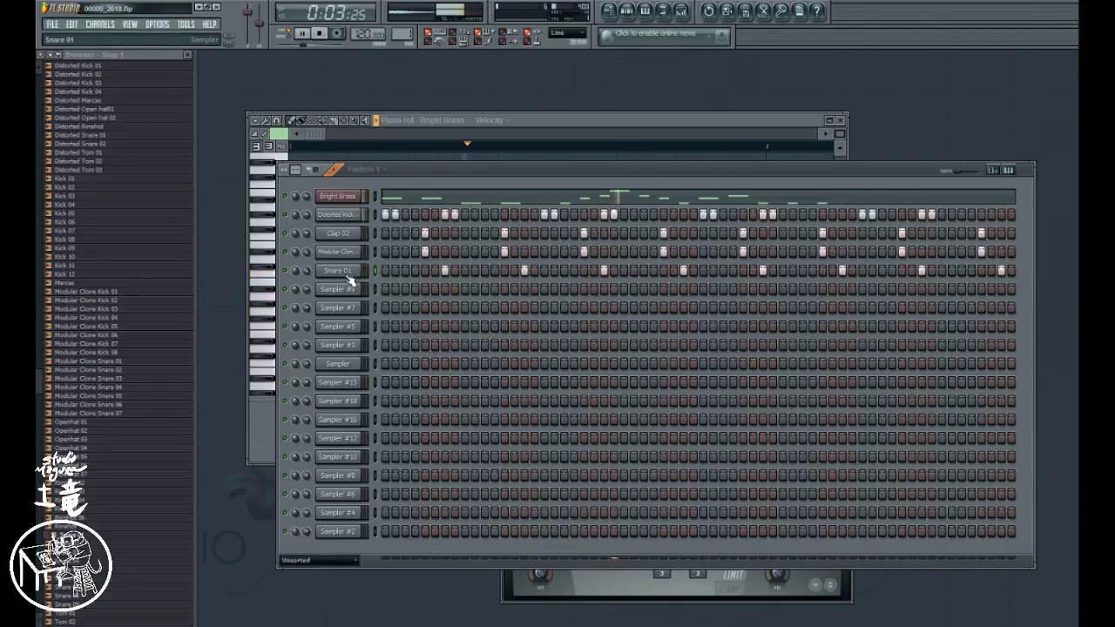
pyautogui.hotkey('shift', 'Right')
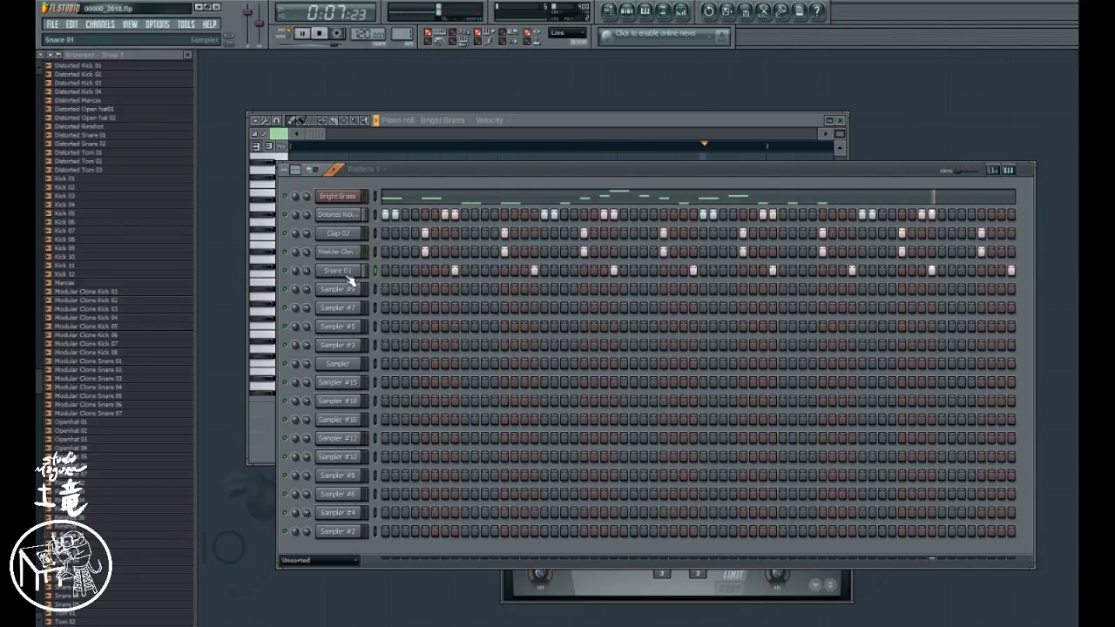
pyautogui.hotkey('shift', 'Left')
pyautogui.hotkey('shift', 'Left')
pyautogui.hotkey('shift', 'Left')
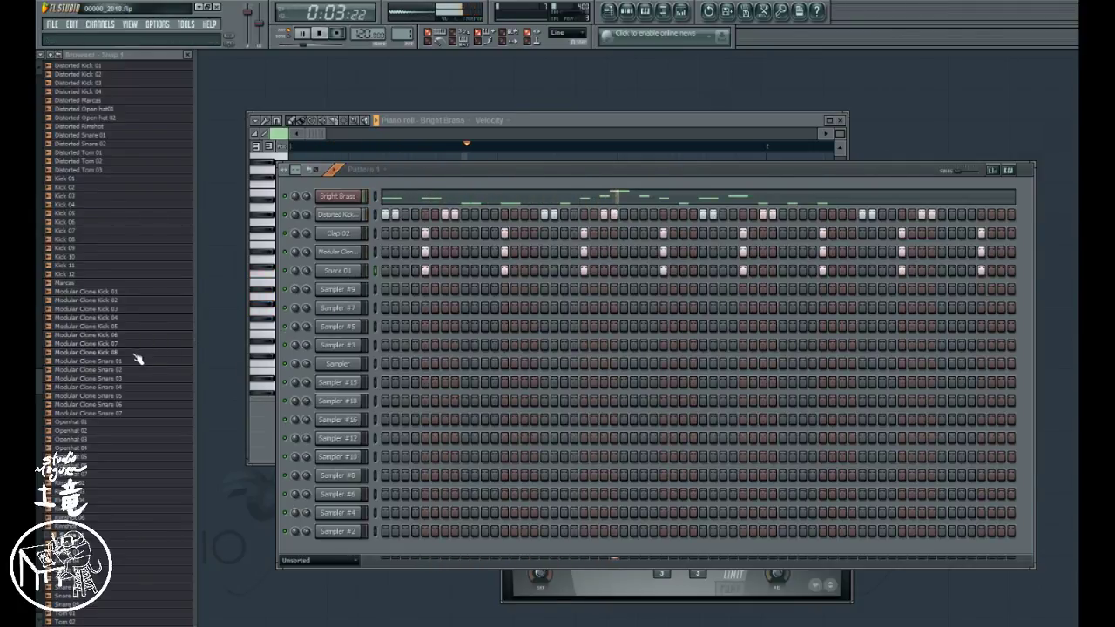
# - Find Closedhat 05 among the drum hits, load it into the Sampler #9 channel and place hits on steps 1 to 3
pyautogui.click(122, 404)
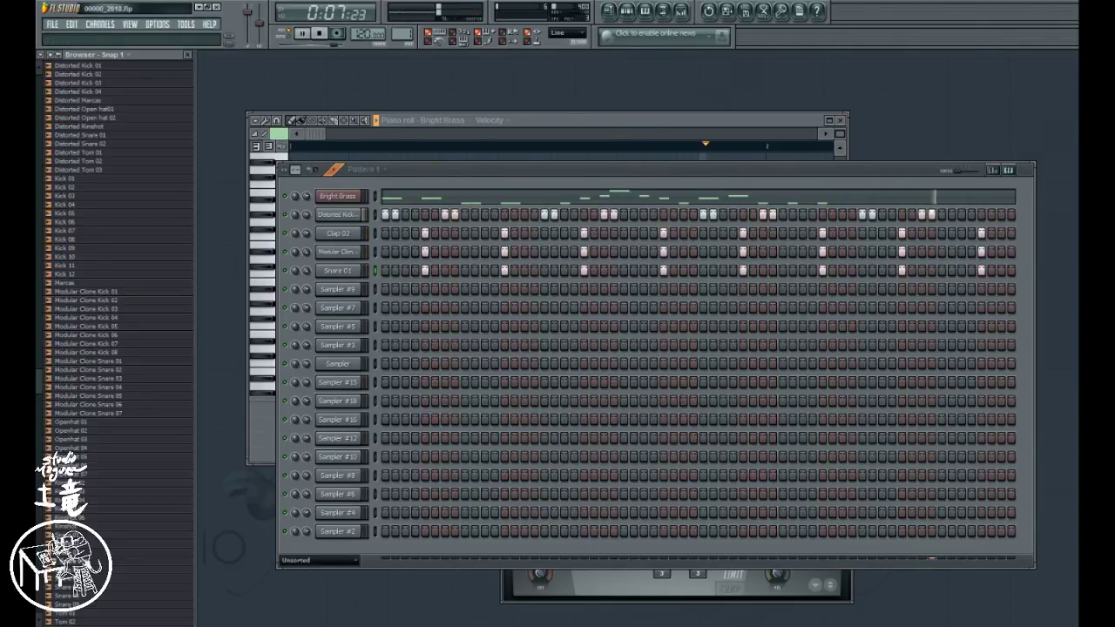
pyautogui.scroll(-10, 139, 139)
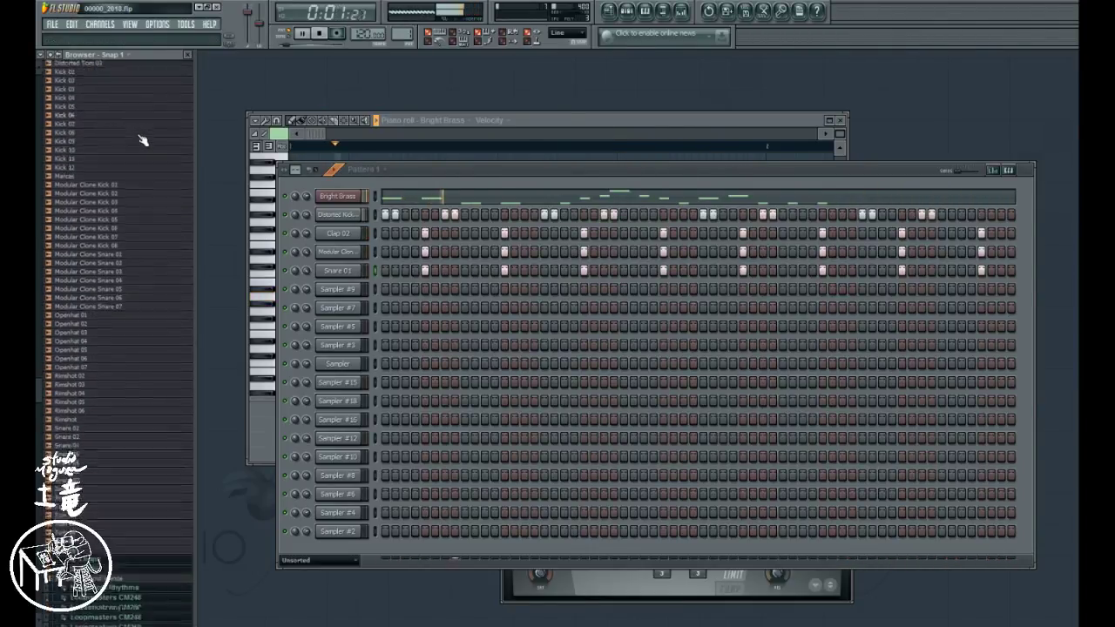
pyautogui.scroll(-1, 142, 141)
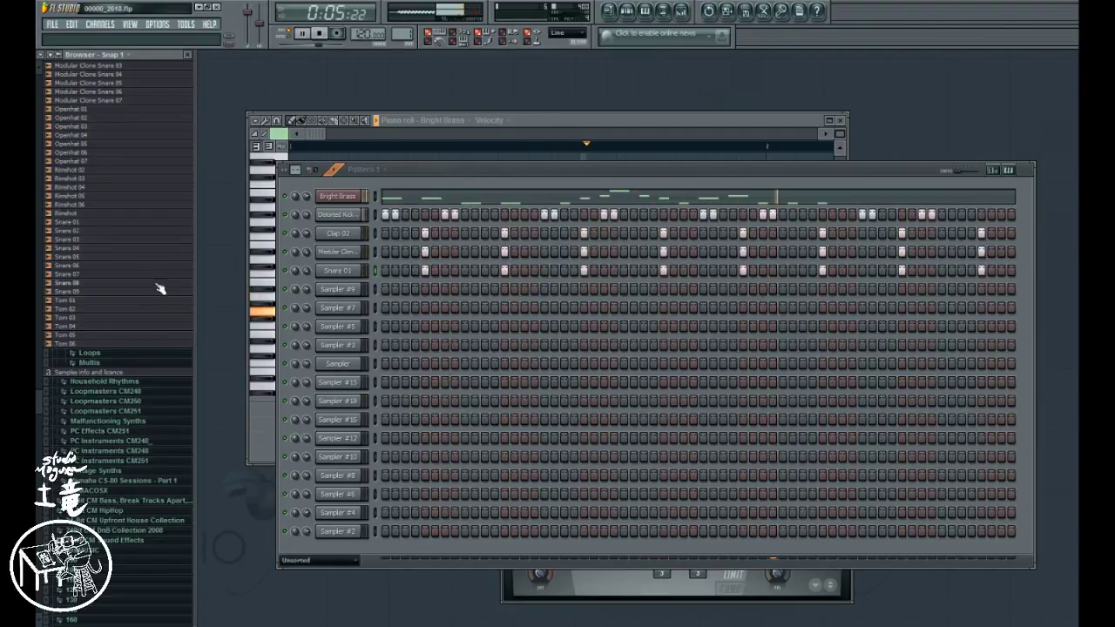
pyautogui.scroll(7, 159, 289)
pyautogui.scroll(20, 148, 275)
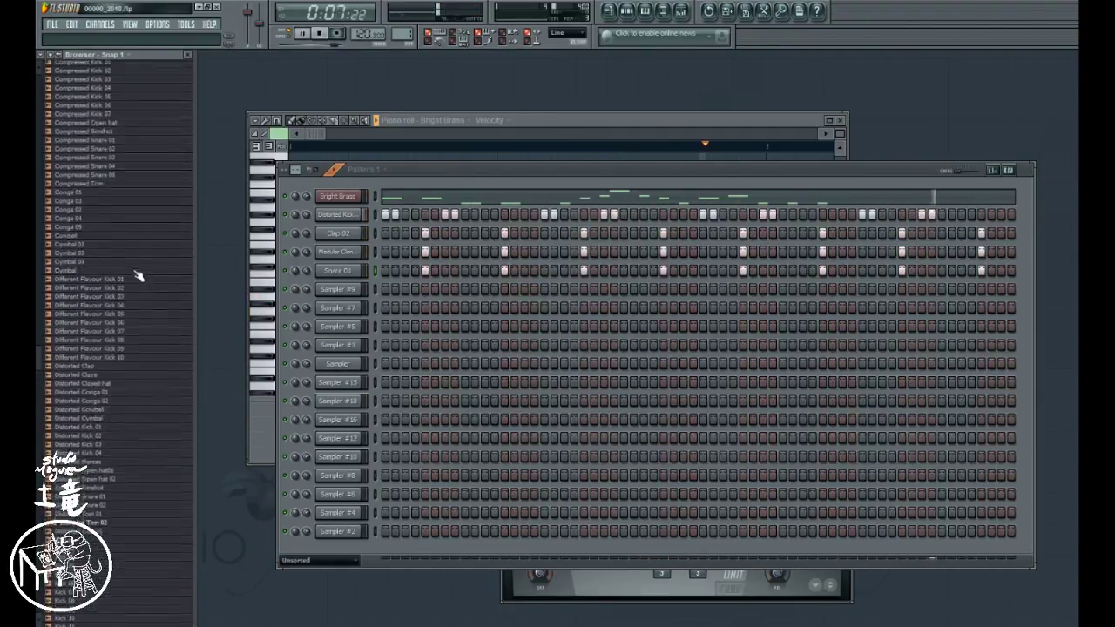
pyautogui.scroll(5, 136, 248)
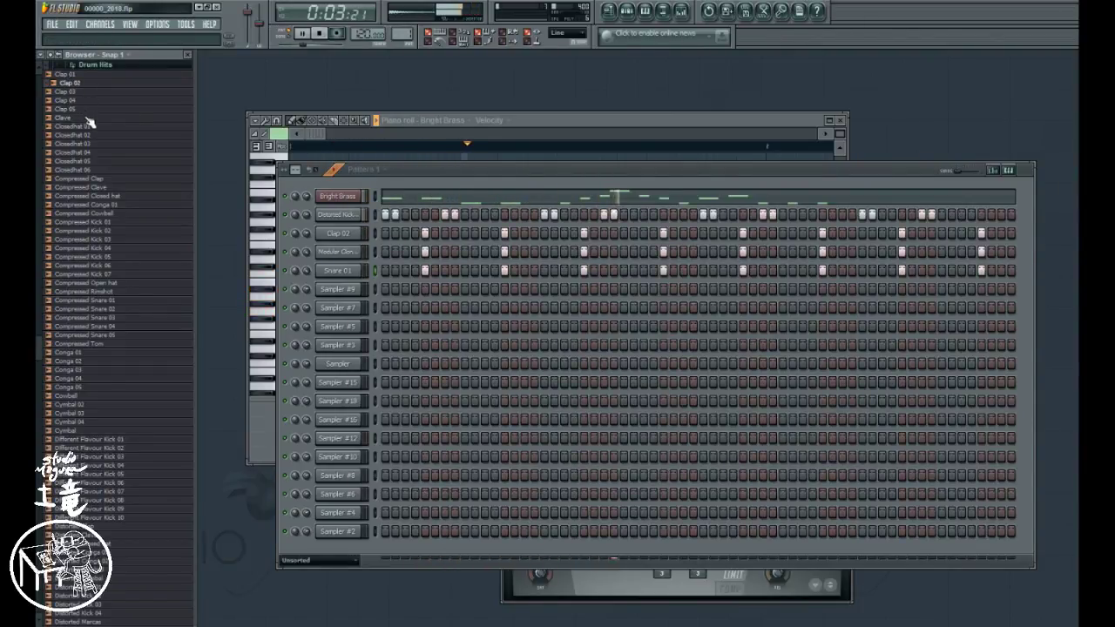
pyautogui.click(94, 162)
pyautogui.moveTo(96, 165); pyautogui.dragTo(406, 289)
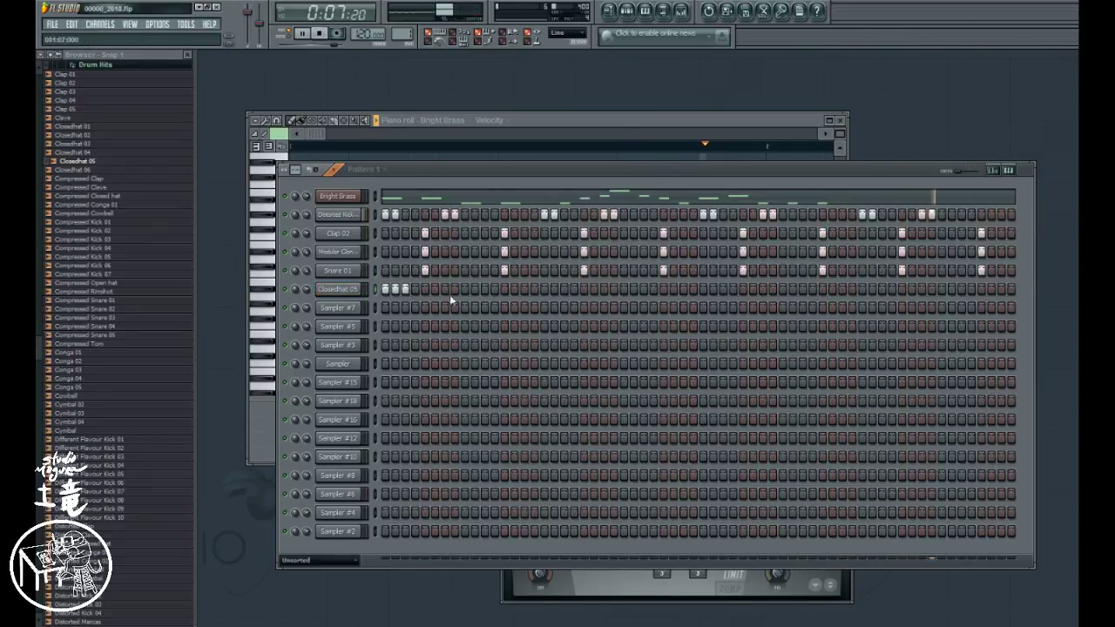
# - Repeat the three consecutive Closedhat 05 hits at the start of every eight-step group, from step 9 through step 59
pyautogui.click(475, 288)
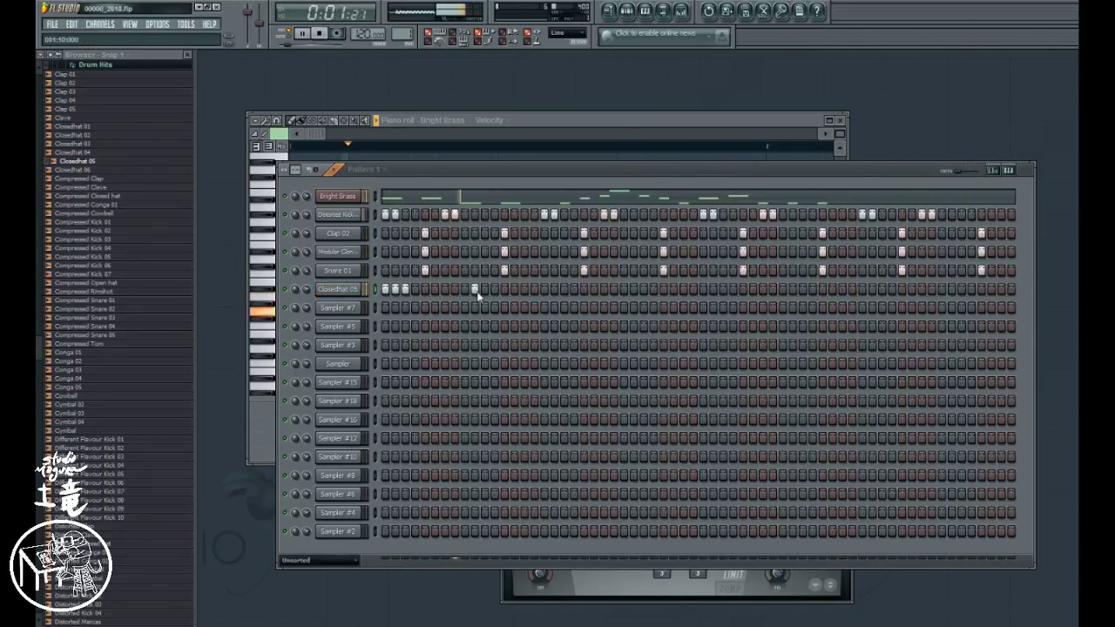
pyautogui.click(464, 289)
pyautogui.click(485, 288)
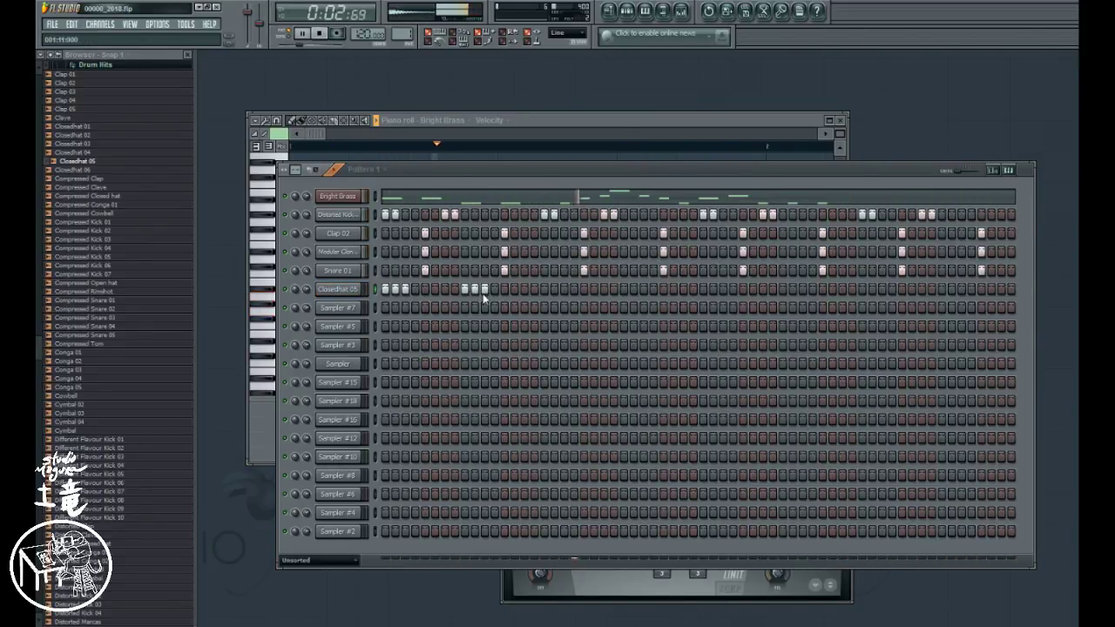
pyautogui.click(544, 288)
pyautogui.click(555, 288)
pyautogui.click(565, 289)
pyautogui.click(623, 288)
pyautogui.click(633, 288)
pyautogui.click(644, 288)
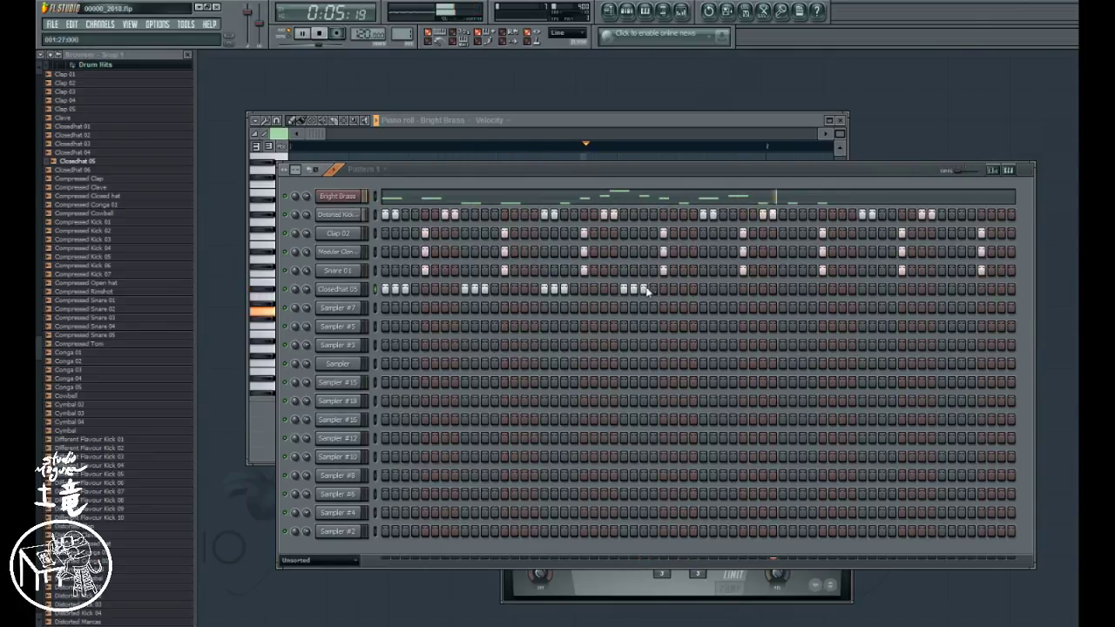
pyautogui.click(722, 288)
pyautogui.click(712, 288)
pyautogui.click(701, 288)
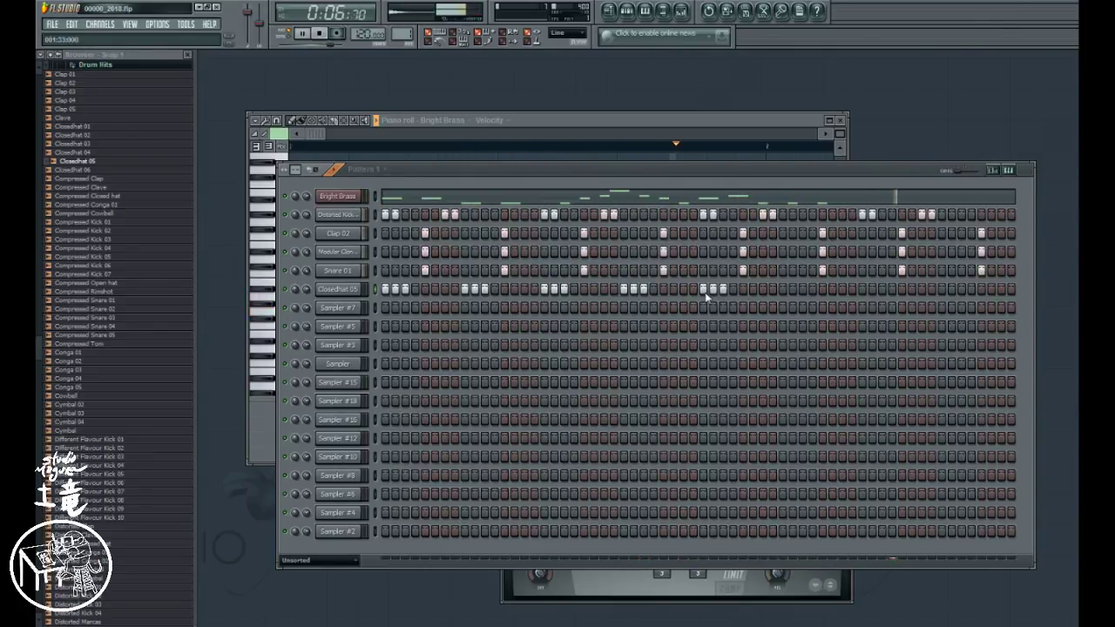
pyautogui.click(792, 289)
pyautogui.click(802, 288)
pyautogui.click(781, 289)
pyautogui.click(882, 288)
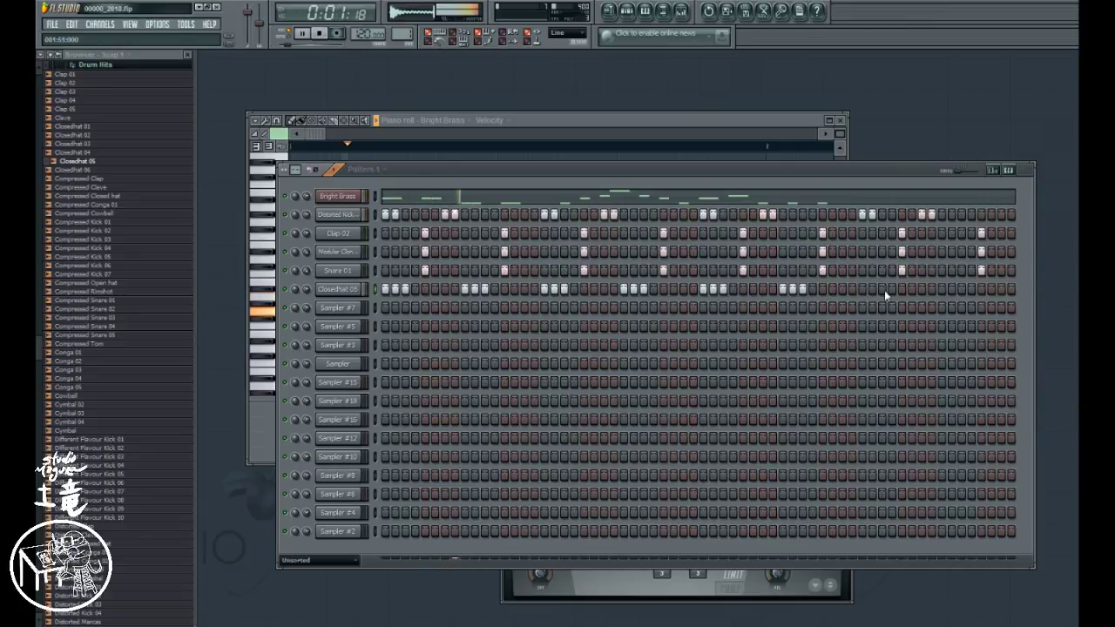
pyautogui.click(872, 288)
pyautogui.click(862, 289)
pyautogui.click(942, 289)
pyautogui.click(962, 288)
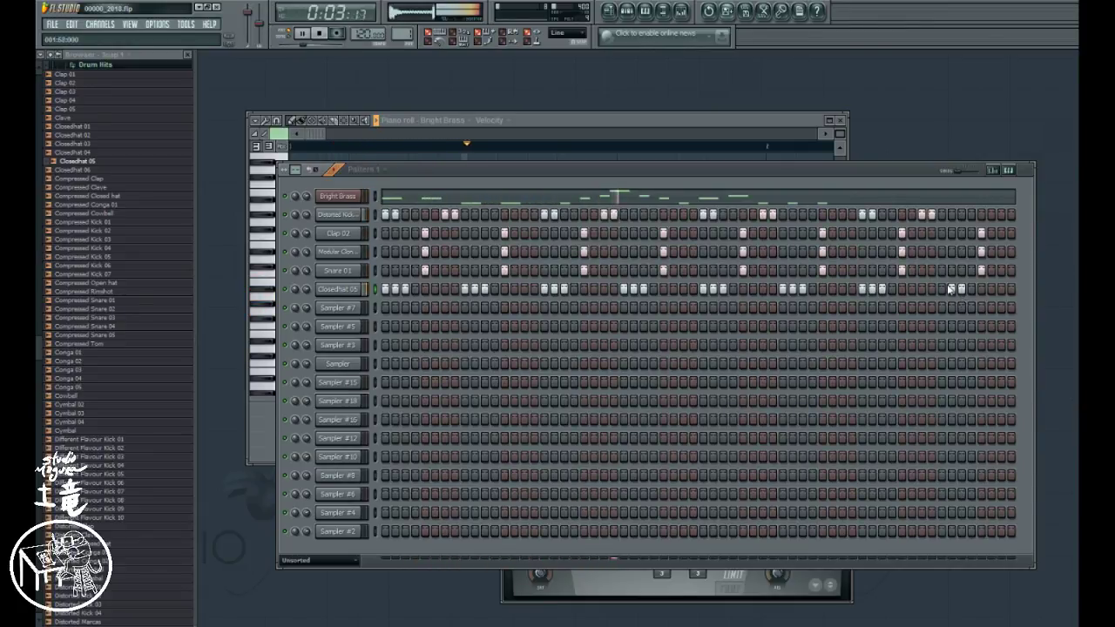
pyautogui.click(952, 289)
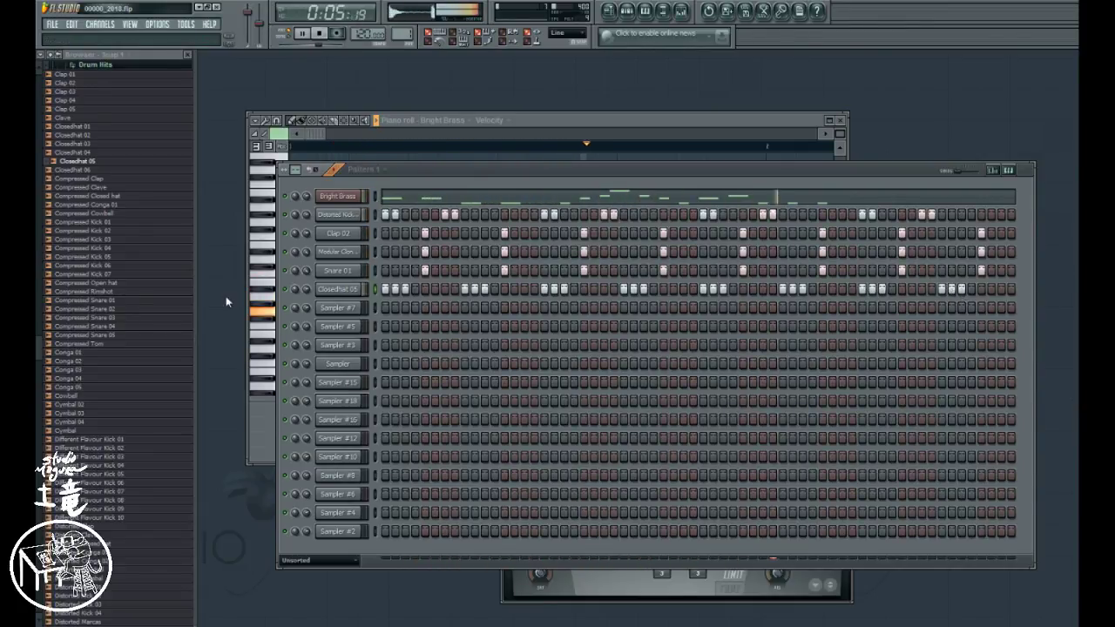
# - Load Compressed Closed hat into the Sampler #7 channel and place hits on steps 8, 16 and 24
pyautogui.click(112, 197)
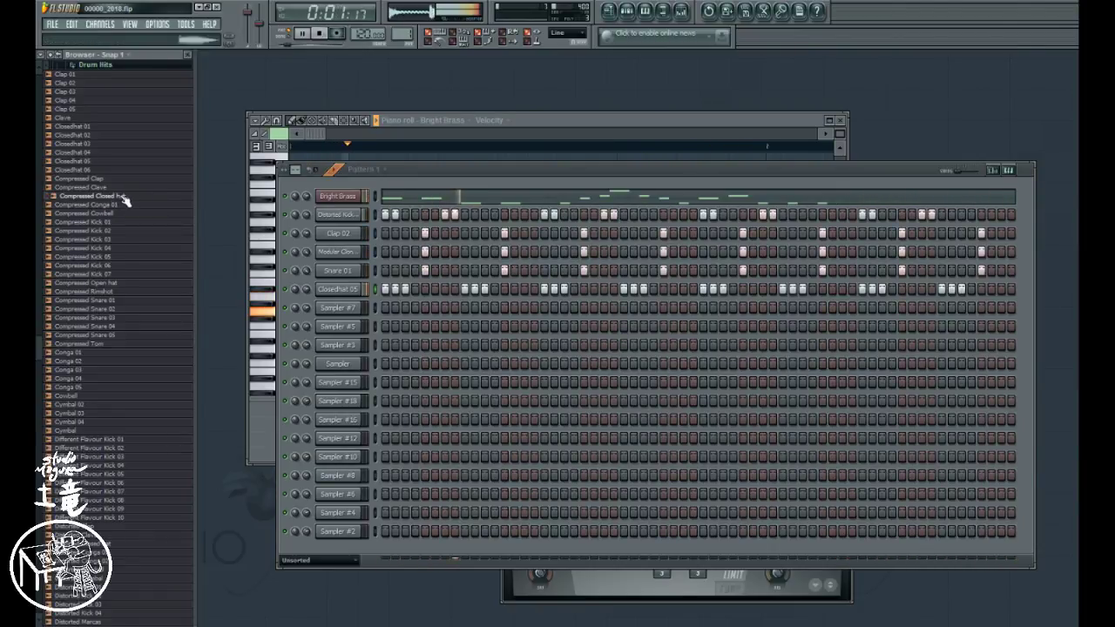
pyautogui.moveTo(124, 197); pyautogui.dragTo(342, 309)
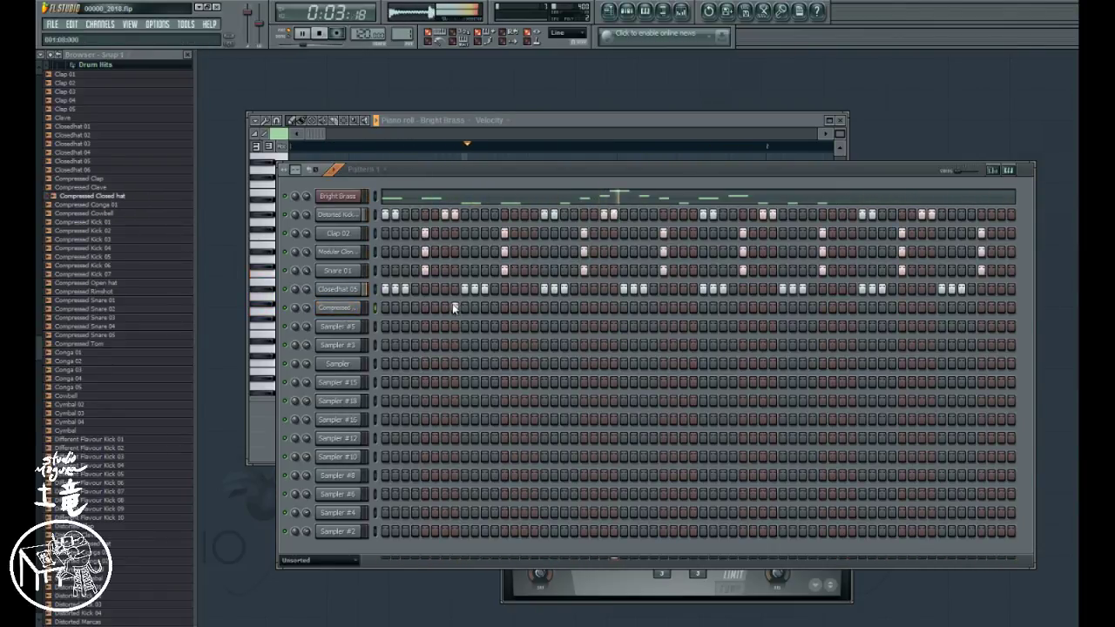
pyautogui.click(536, 309)
pyautogui.click(614, 307)
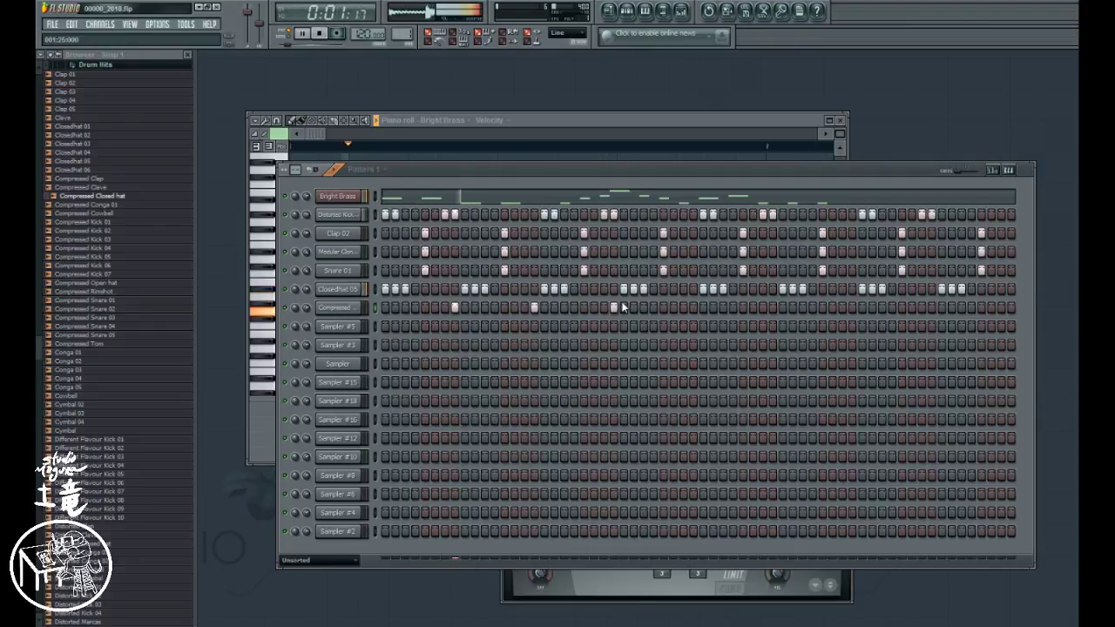
# - Move the three Compressed Closed hat hits one step earlier, to steps 7, 15 and 23
pyautogui.click(444, 308)
pyautogui.click(455, 308)
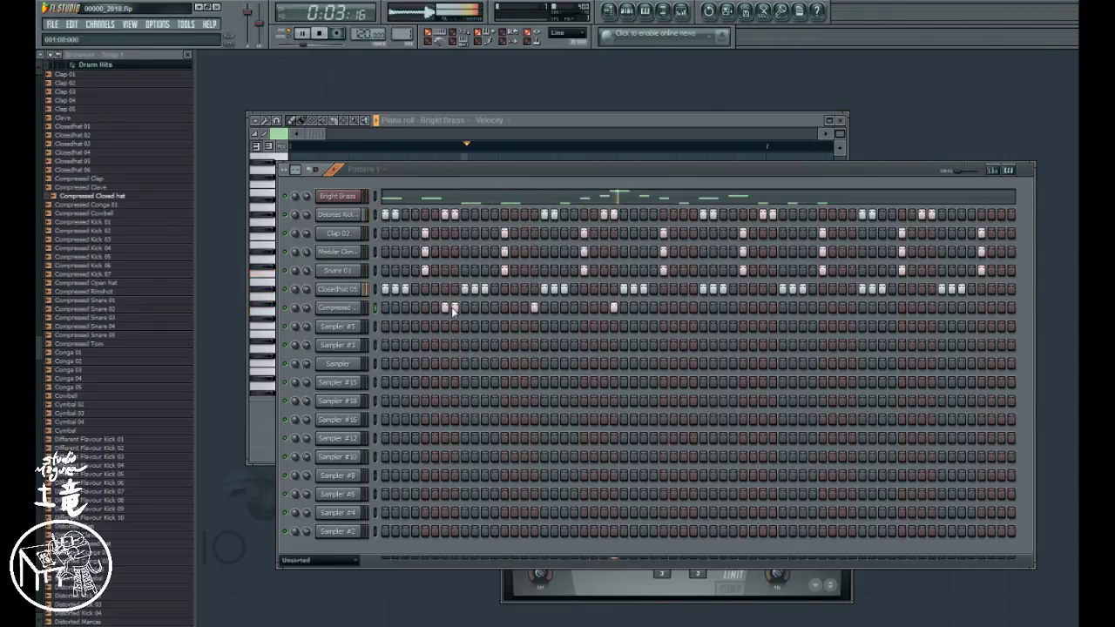
pyautogui.click(524, 308)
pyautogui.click(534, 308)
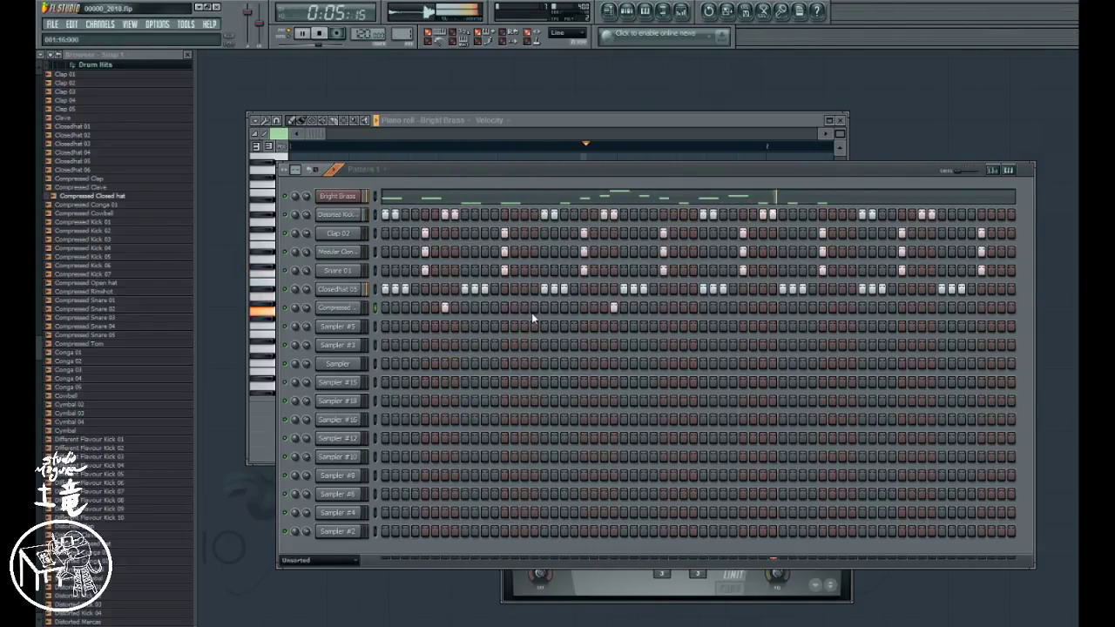
pyautogui.click(614, 308)
pyautogui.click(602, 307)
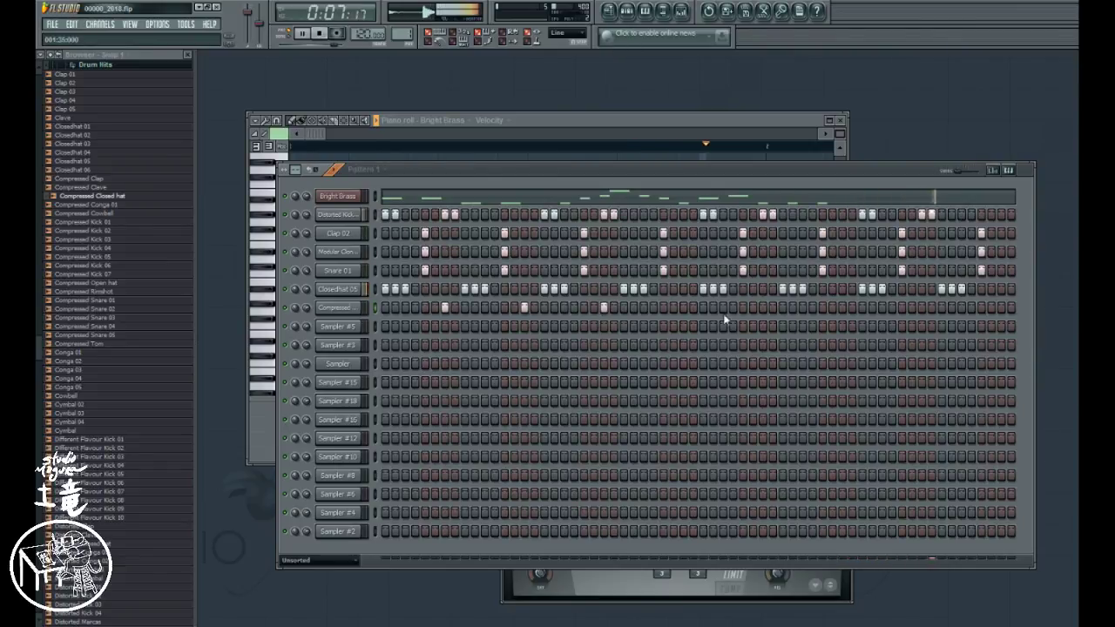
# - Continue the Compressed Closed hat pattern on steps 31, 39, 47, 55 and 63, with an extra hit on step 61
pyautogui.click(683, 307)
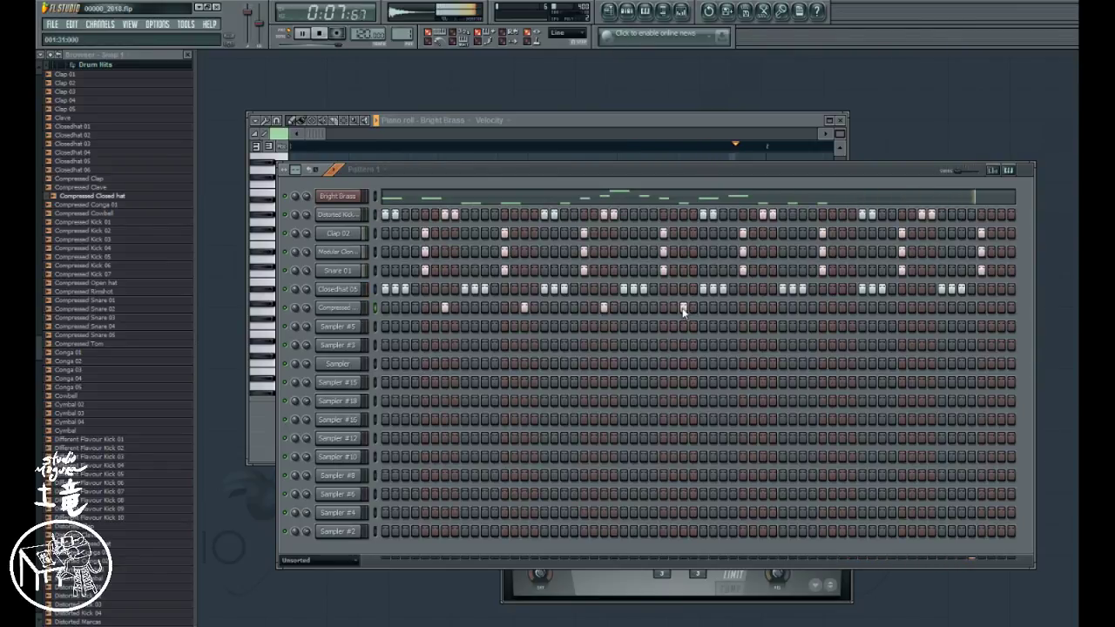
pyautogui.click(763, 308)
pyautogui.click(841, 308)
pyautogui.click(921, 307)
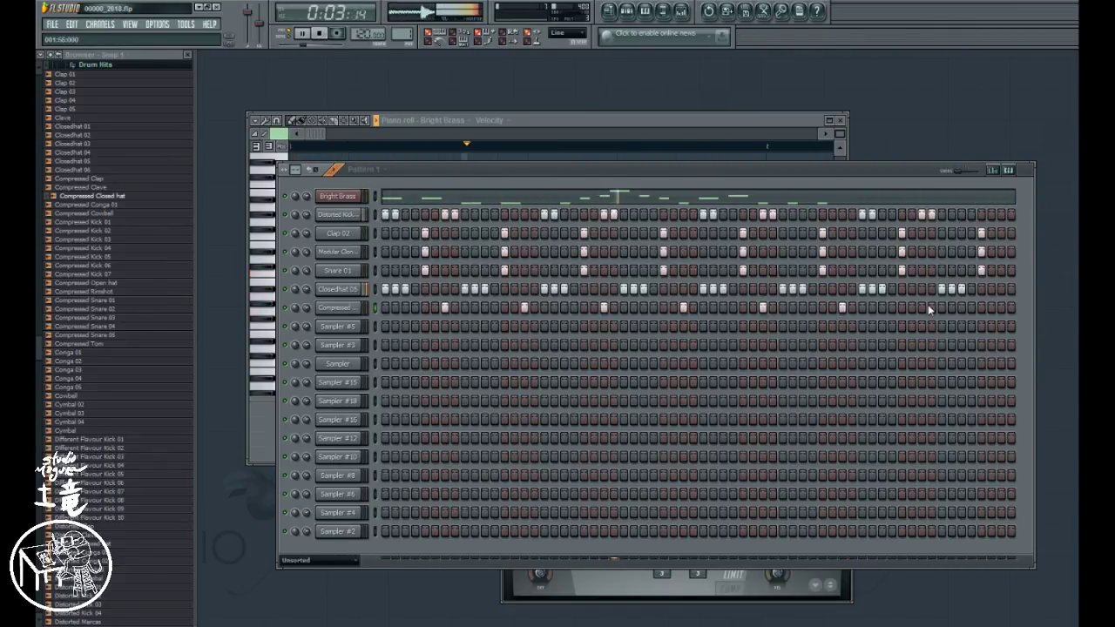
pyautogui.click(1001, 307)
pyautogui.click(982, 308)
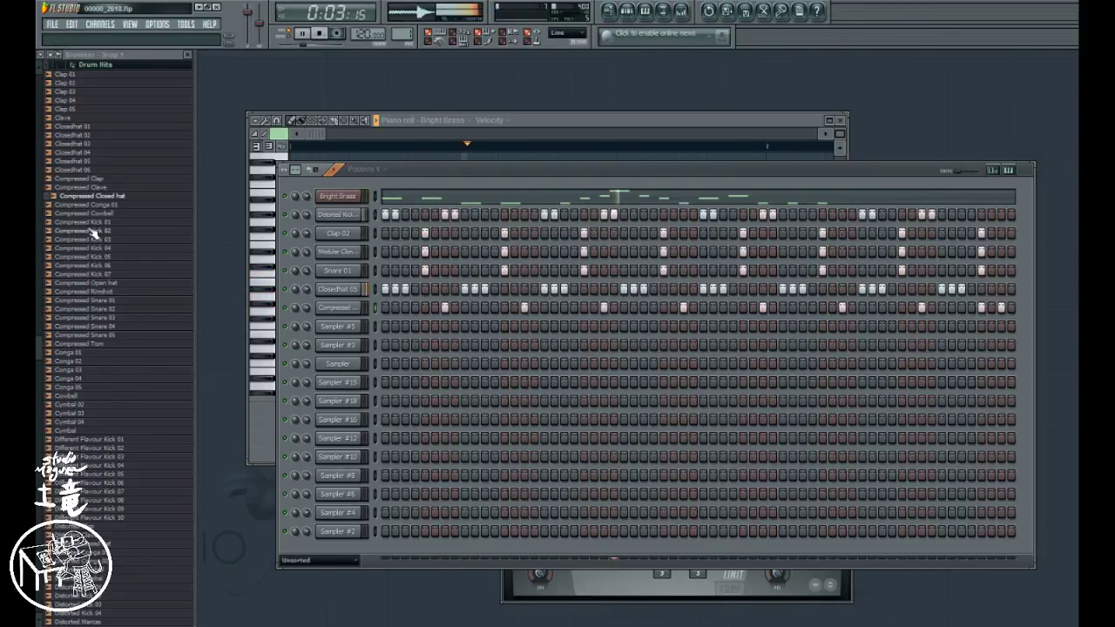
# - Load Compressed Snare 02 into the Sampler #15 channel and copy the Clap 02 step pattern onto it
pyautogui.click(99, 310)
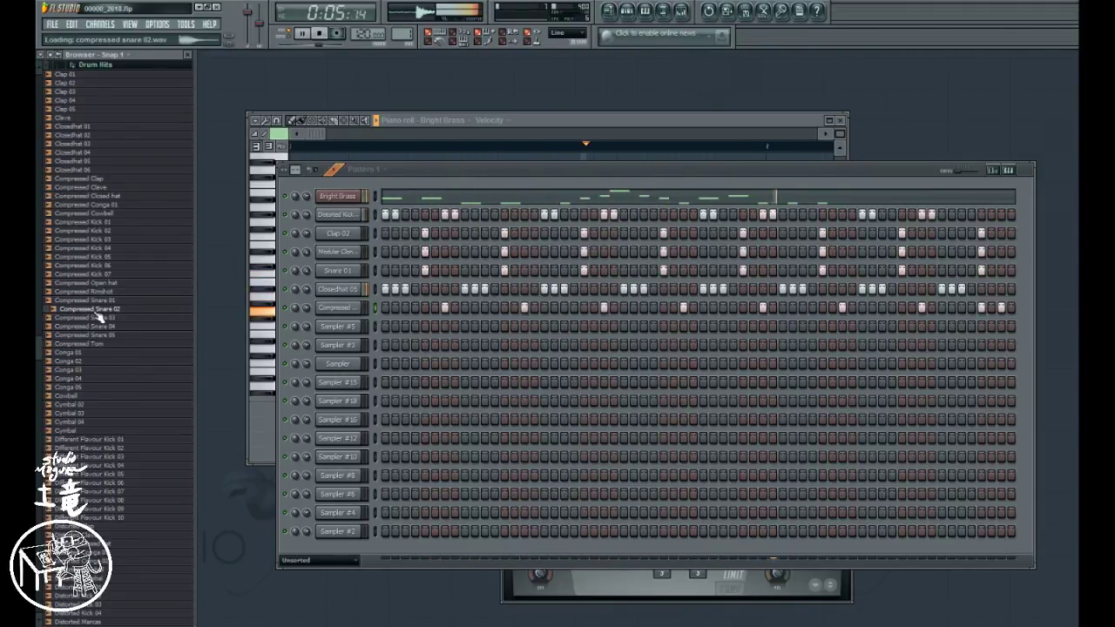
pyautogui.moveTo(99, 315); pyautogui.dragTo(340, 382)
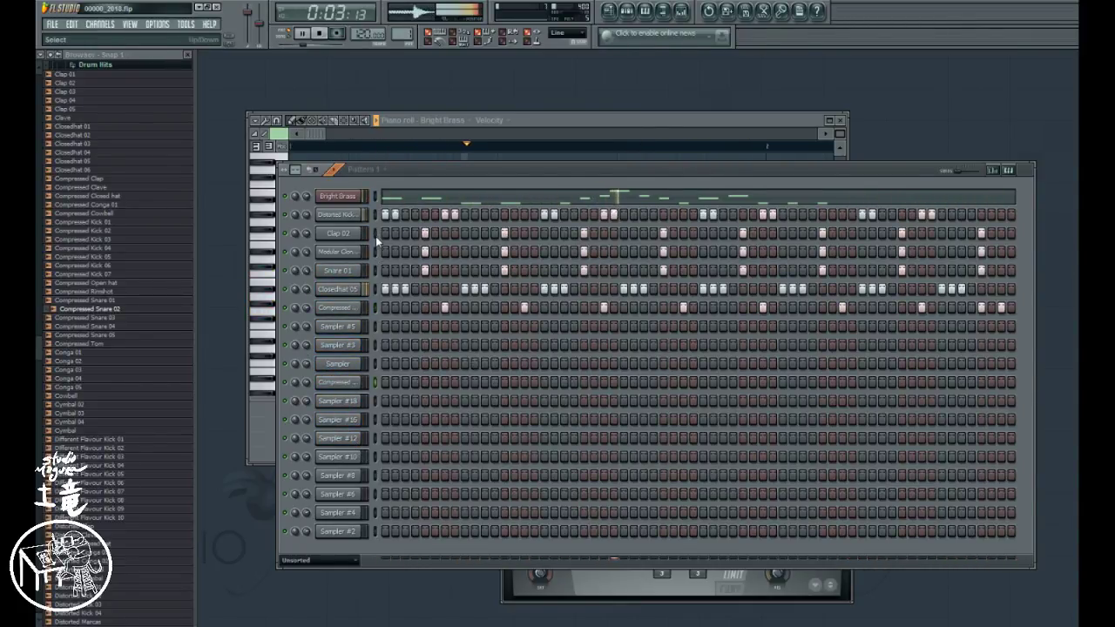
pyautogui.click(374, 382)
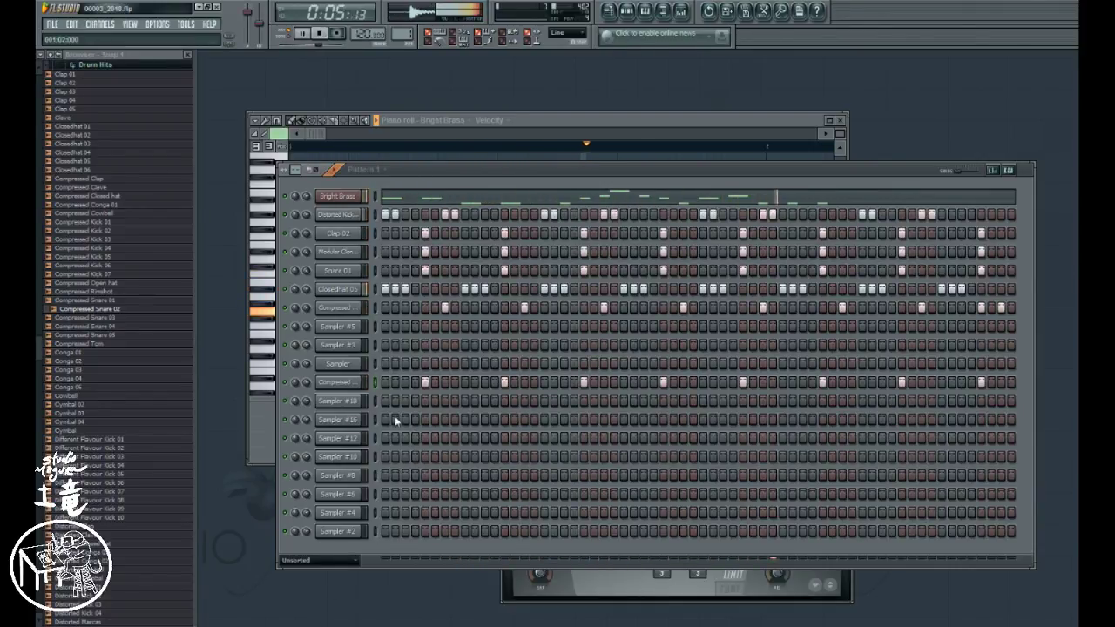
# - Load Compressed Rimshot into the Sampler #18 channel, place hits on steps 4 and 6, and restart playback
pyautogui.click(120, 292)
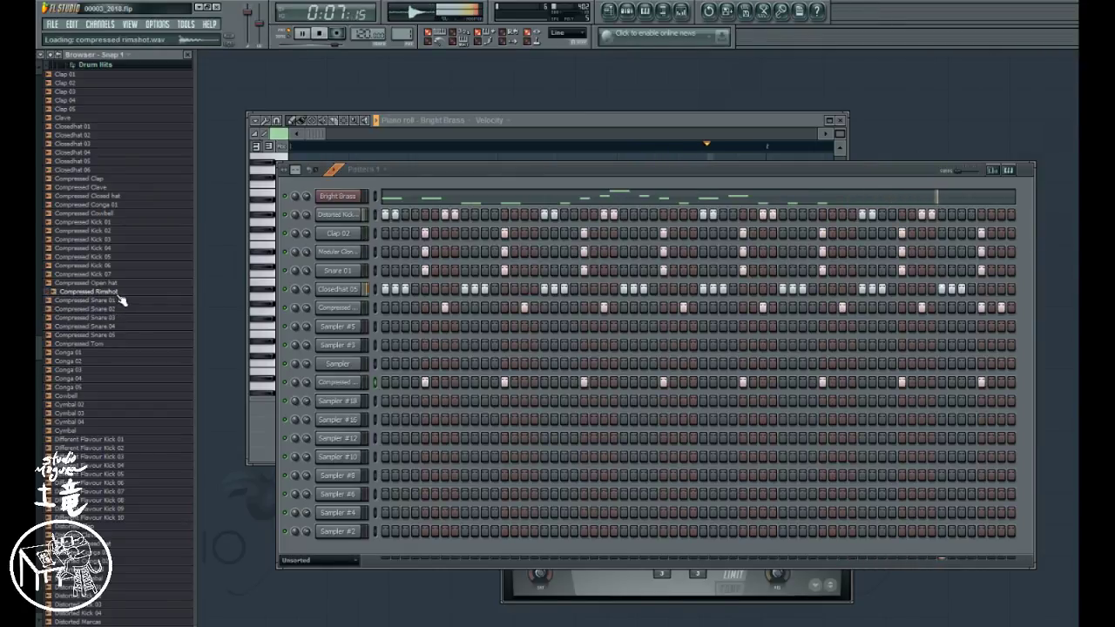
pyautogui.moveTo(128, 298); pyautogui.dragTo(340, 401)
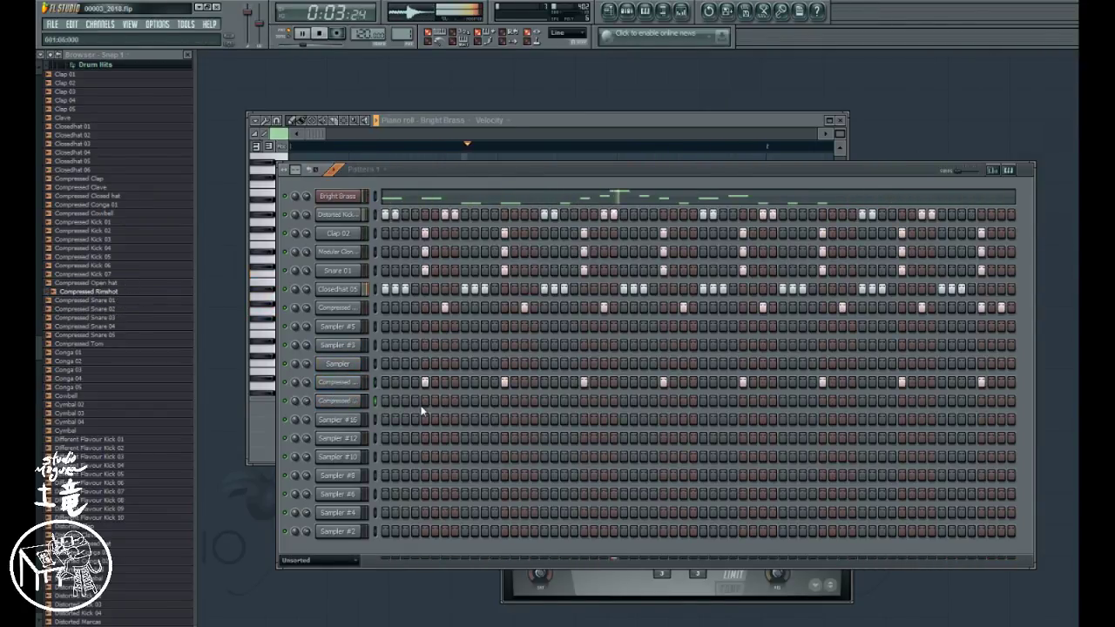
pyautogui.moveTo(415, 403); pyautogui.dragTo(444, 406)
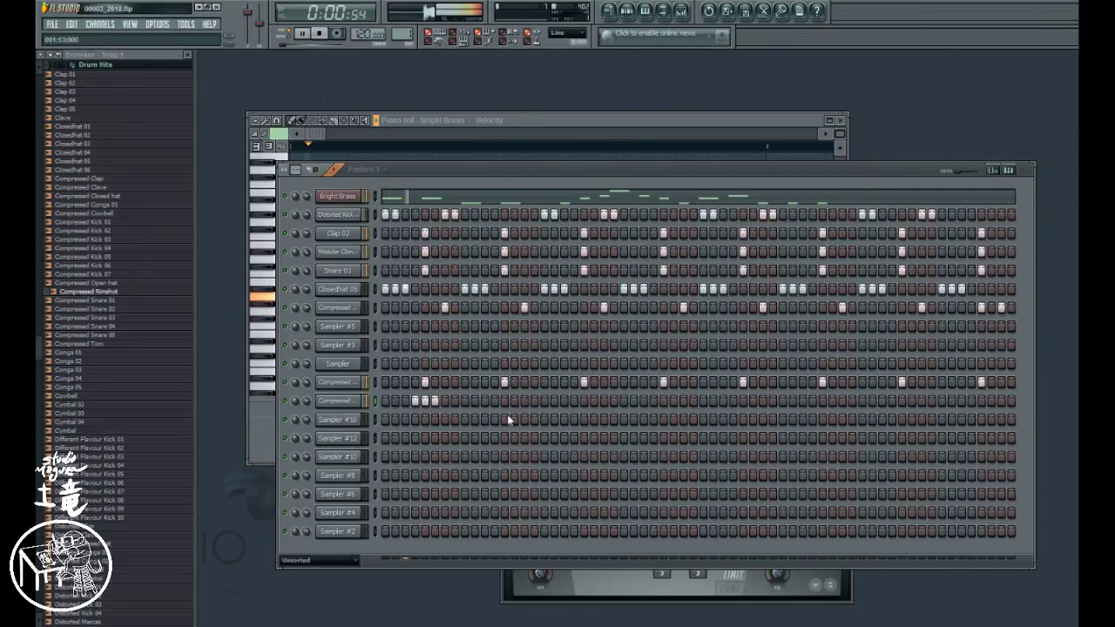
pyautogui.press('space')
pyautogui.press('space')
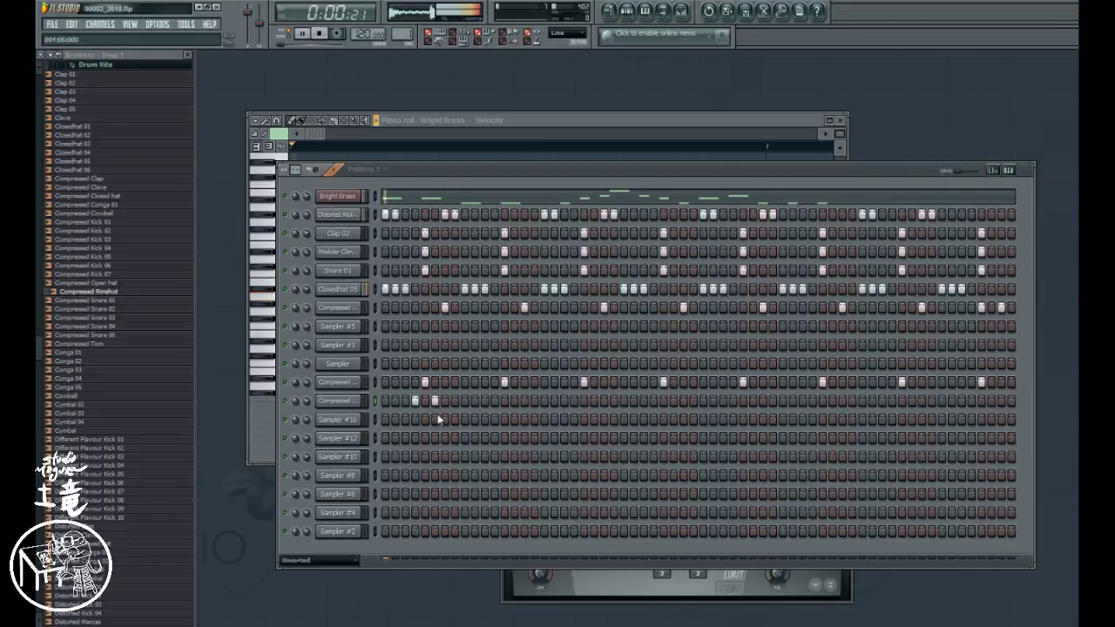
# - Add Compressed Rimshot hits on every second step from 18 to 26 and on steps 36, 38, 50, 51 and 57
pyautogui.click(554, 402)
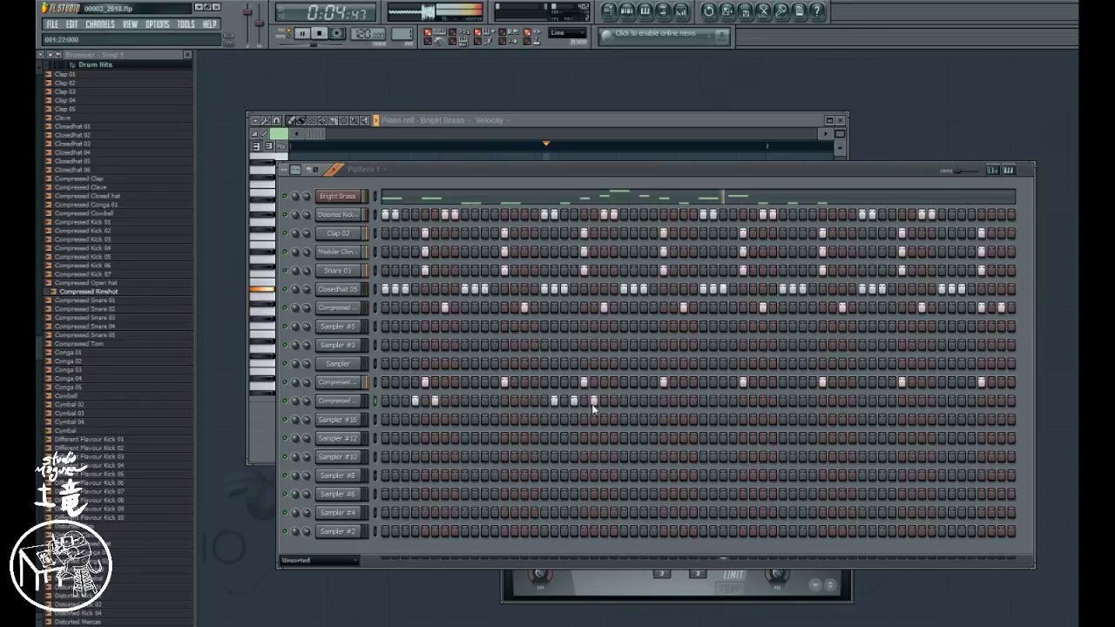
pyautogui.click(594, 401)
pyautogui.click(614, 401)
pyautogui.click(634, 401)
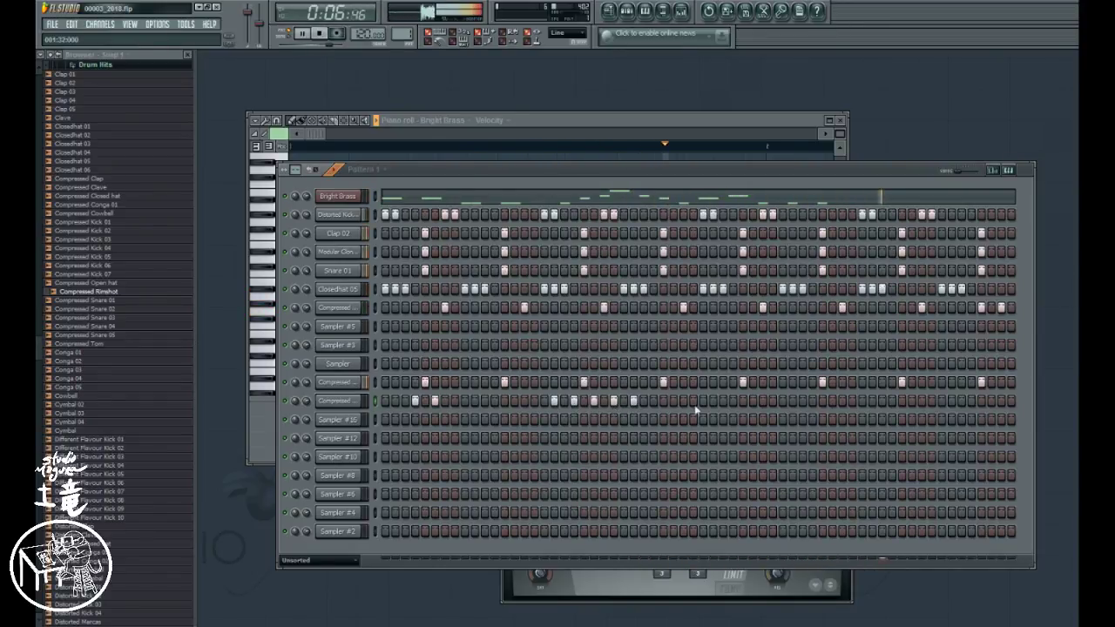
pyautogui.click(732, 401)
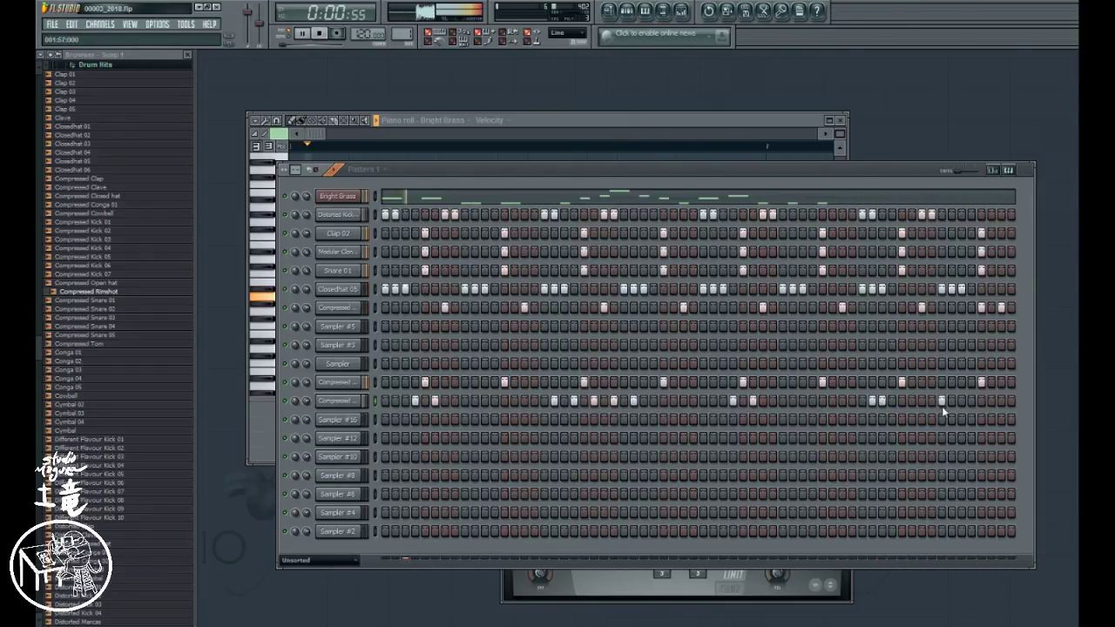
# - Fill in rimshot hits on steps 19, 25, 58 to 60 and 62 to 64, and extend the opening run to steps 3 to 8
pyautogui.click(972, 401)
pyautogui.click(992, 401)
pyautogui.click(1004, 401)
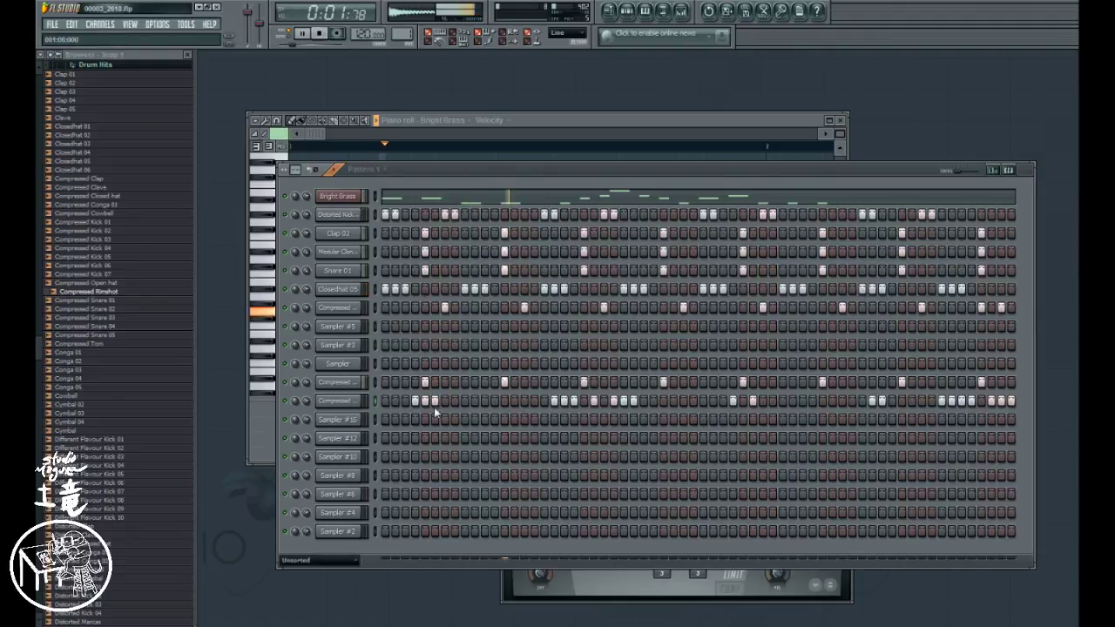
pyautogui.moveTo(448, 407); pyautogui.dragTo(455, 403)
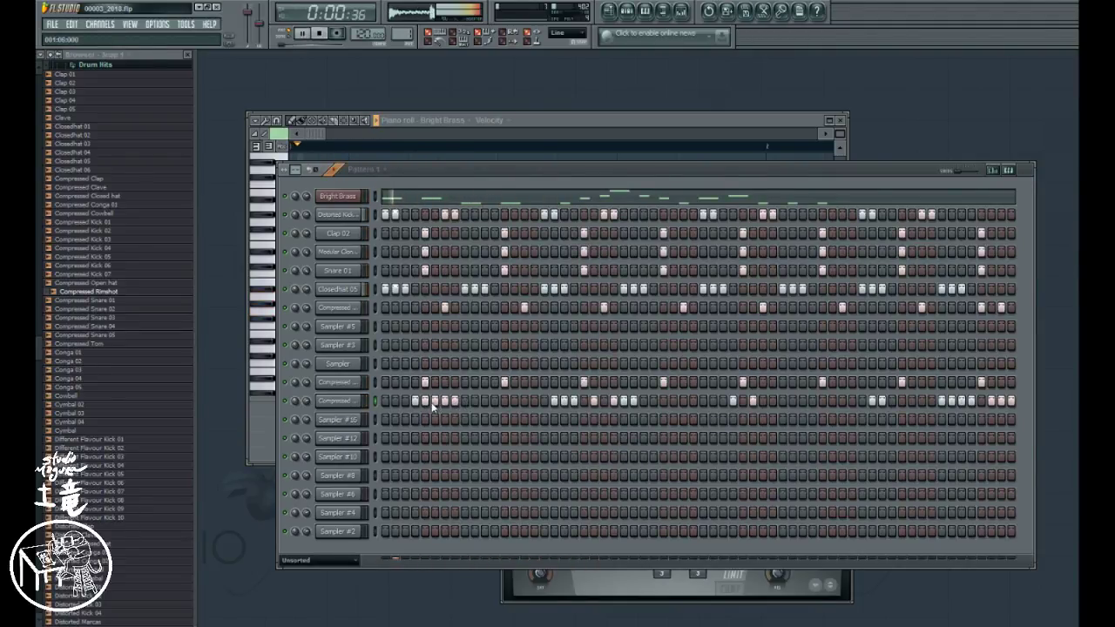
pyautogui.click(405, 400)
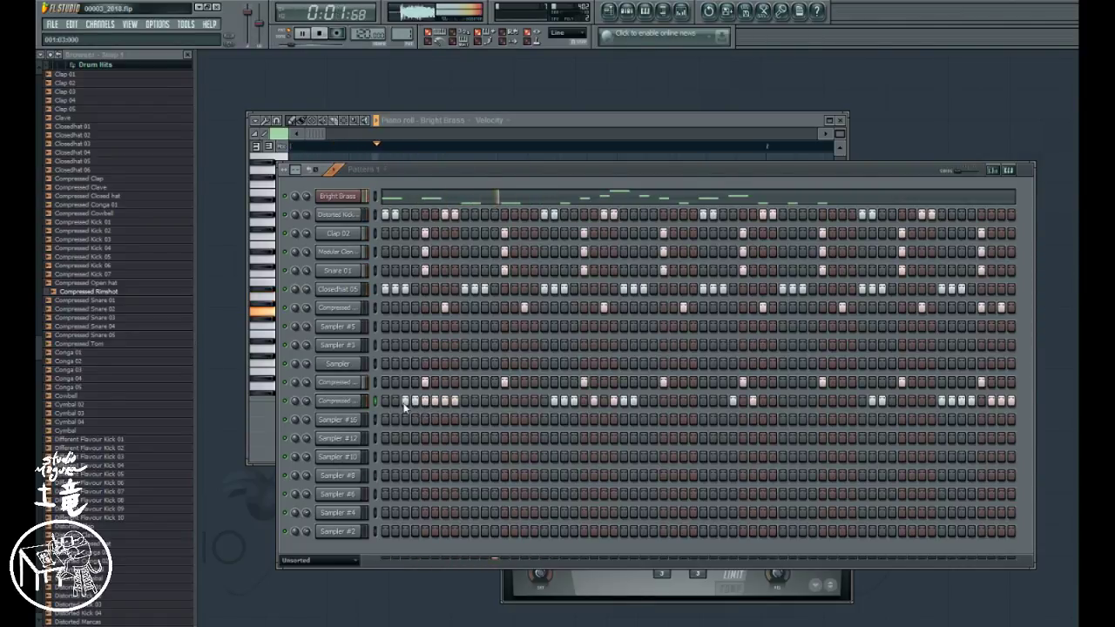
# - Remove the Compressed Rimshot hit on step 3, add hits on steps 39 to 42, and close the piano roll
pyautogui.press('space')
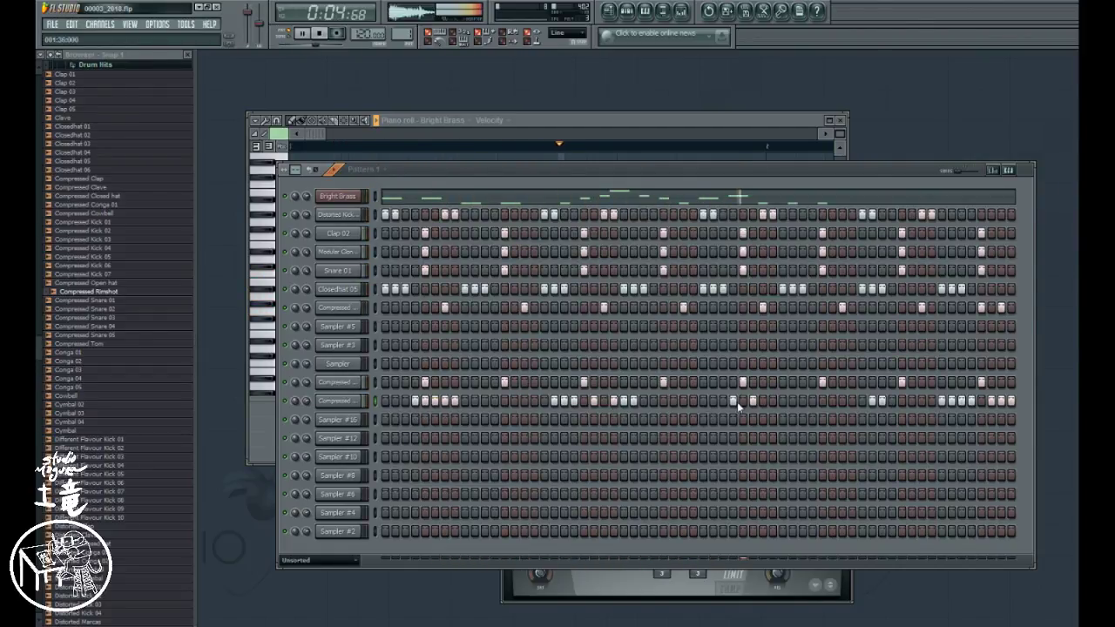
pyautogui.moveTo(770, 405); pyautogui.dragTo(786, 405)
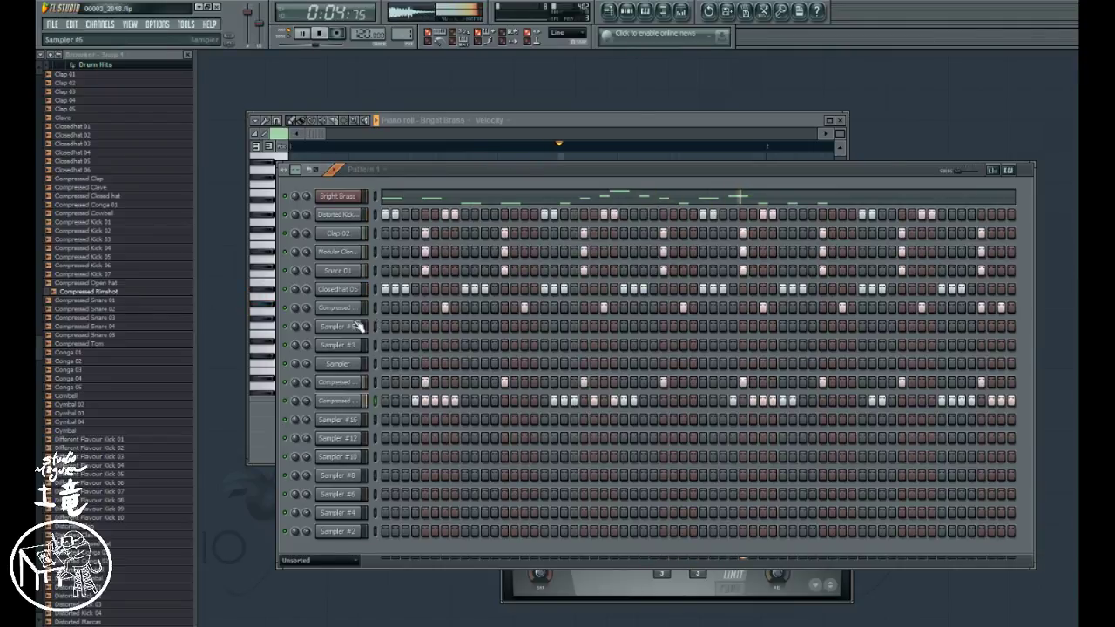
pyautogui.press('F7')
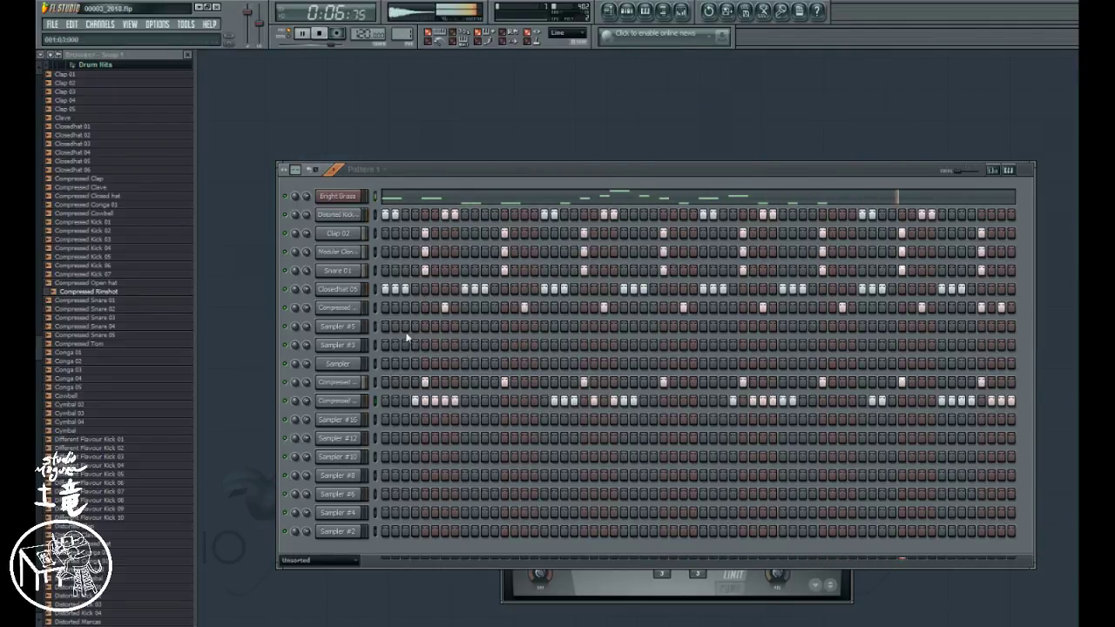
# - Open the Sampler #12 channel settings and audition the massive_120_08 and massive_120_04 samples
pyautogui.click(336, 439)
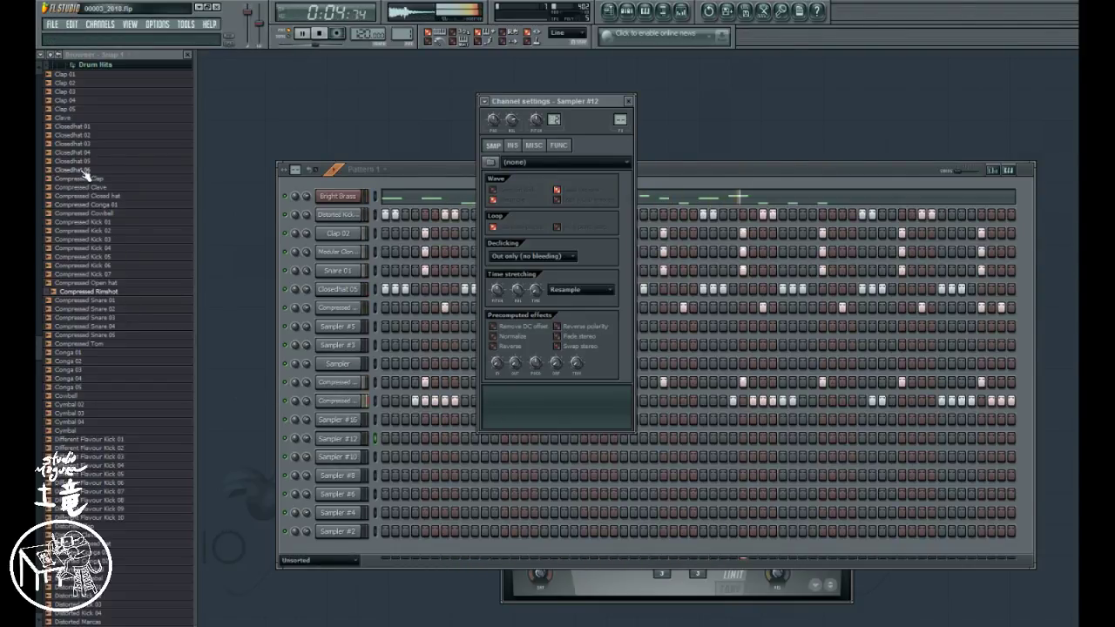
pyautogui.click(93, 65)
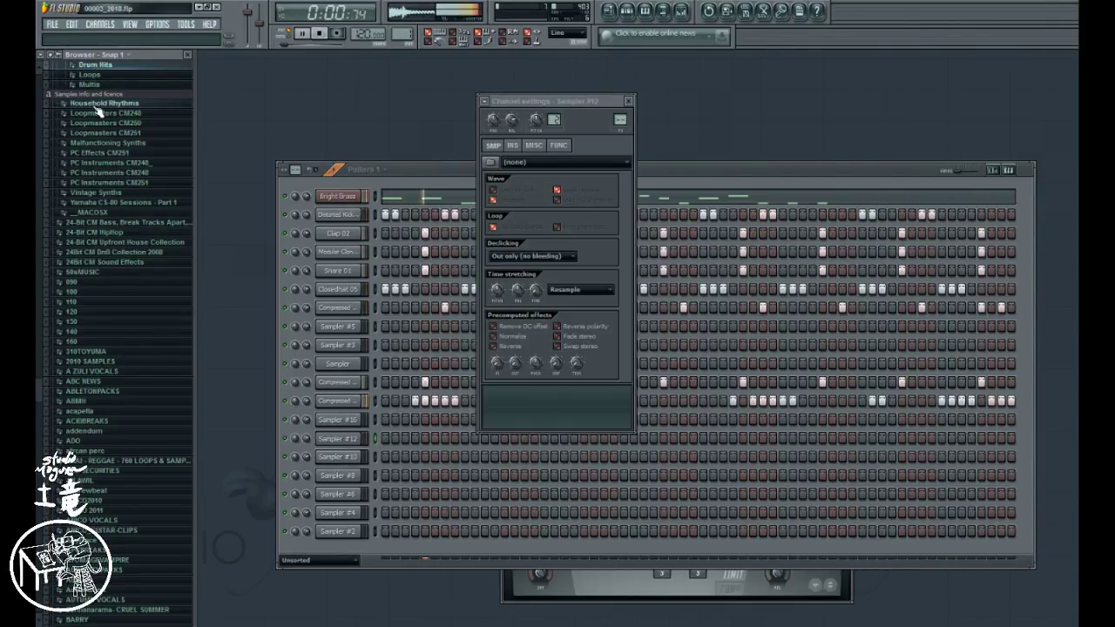
pyautogui.scroll(3, 111, 139)
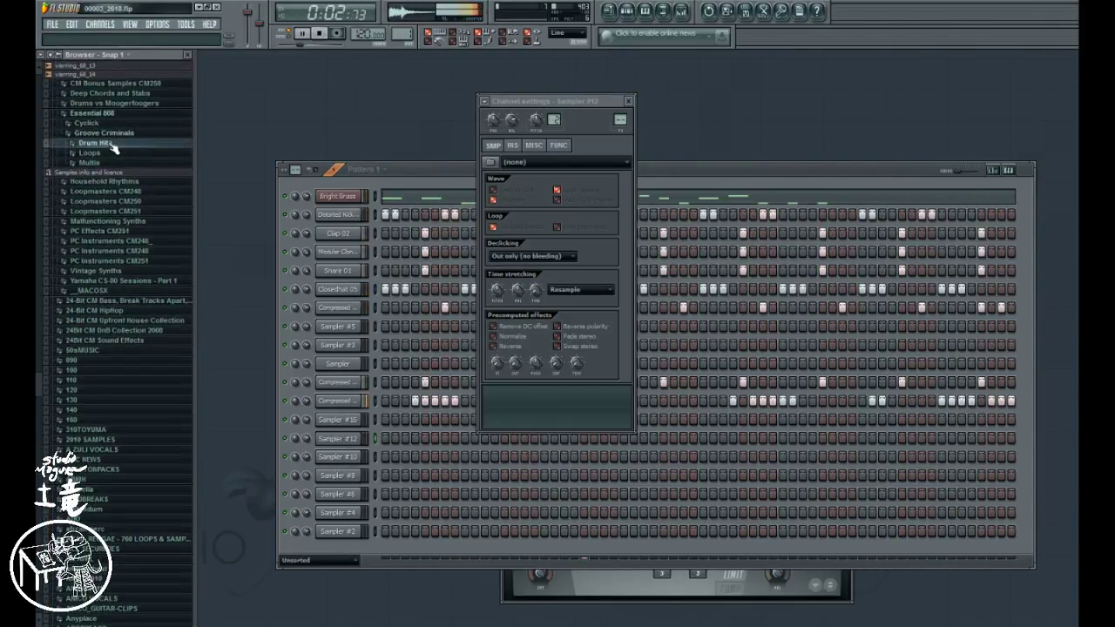
pyautogui.scroll(4, 114, 148)
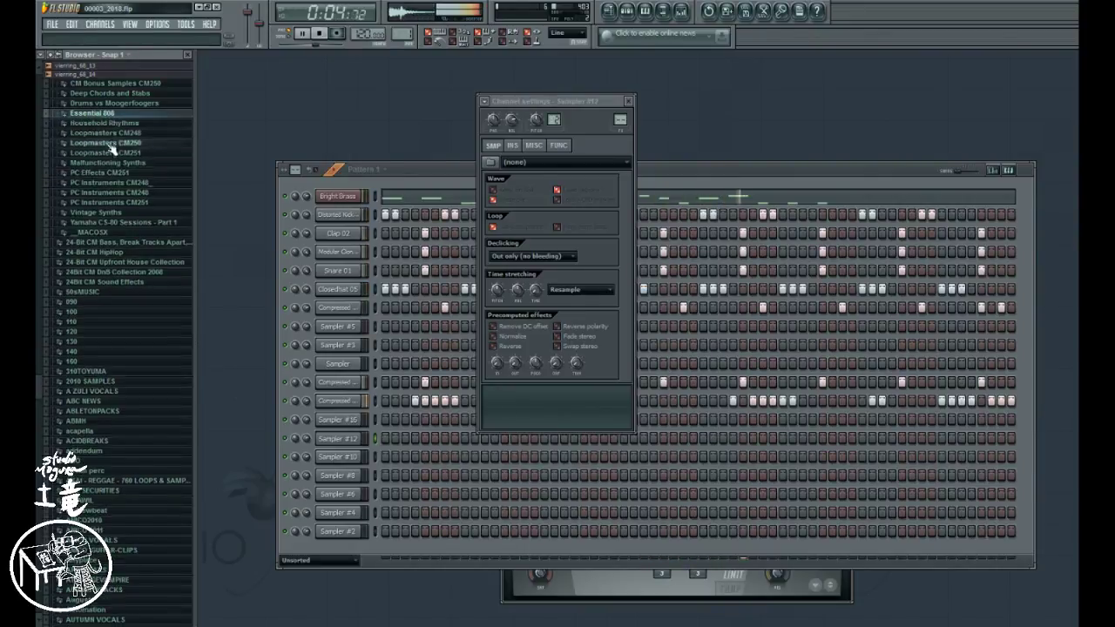
pyautogui.scroll(20, 114, 155)
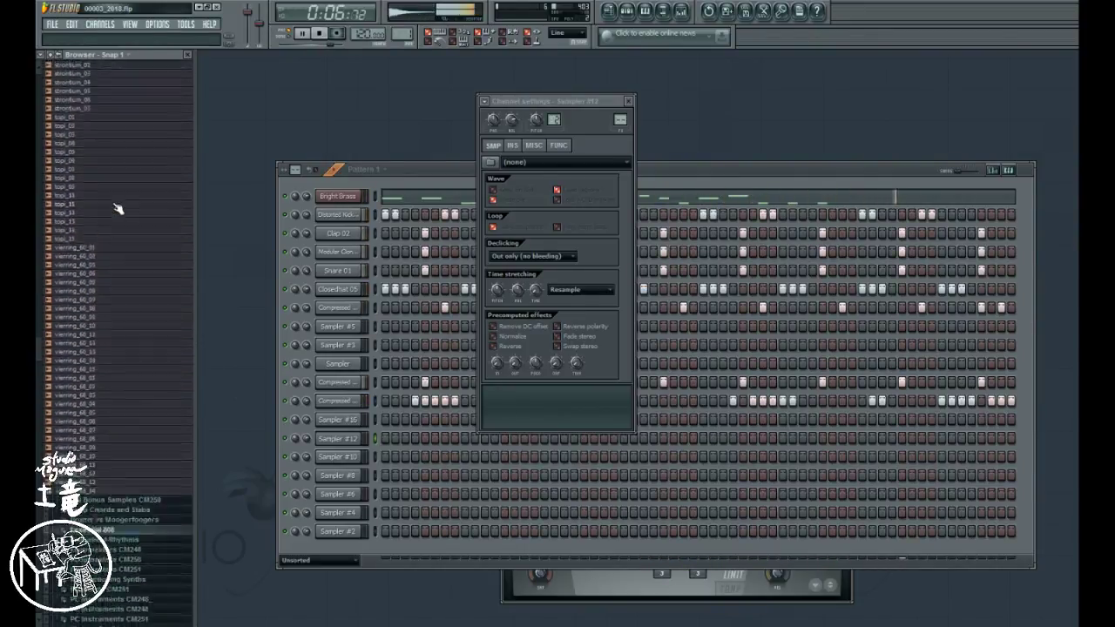
pyautogui.scroll(20, 114, 218)
pyautogui.click(78, 162)
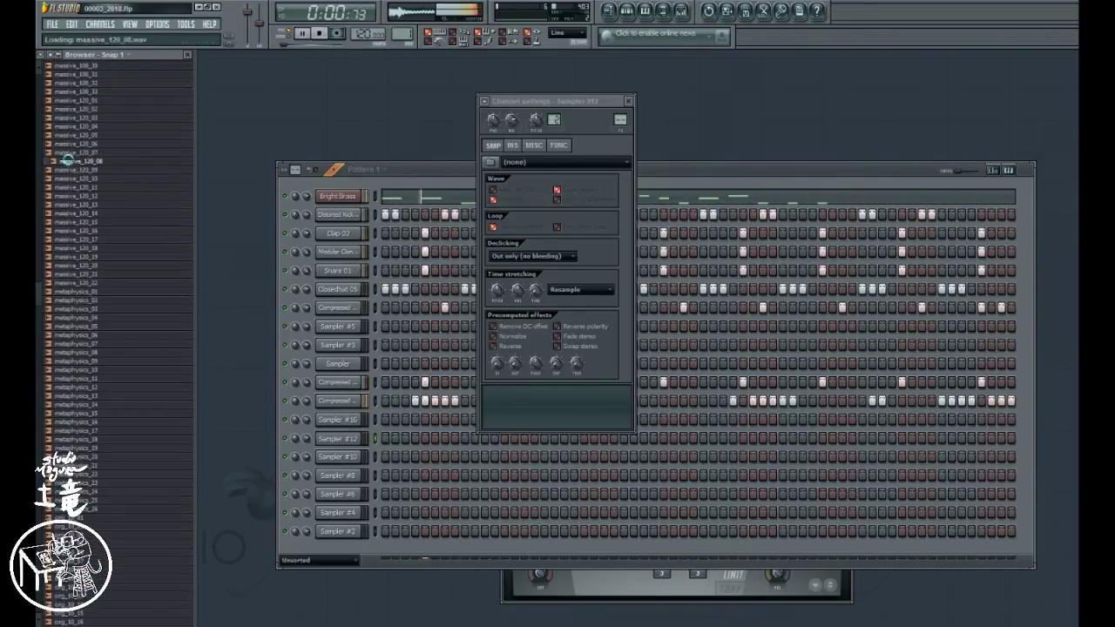
pyautogui.click(80, 127)
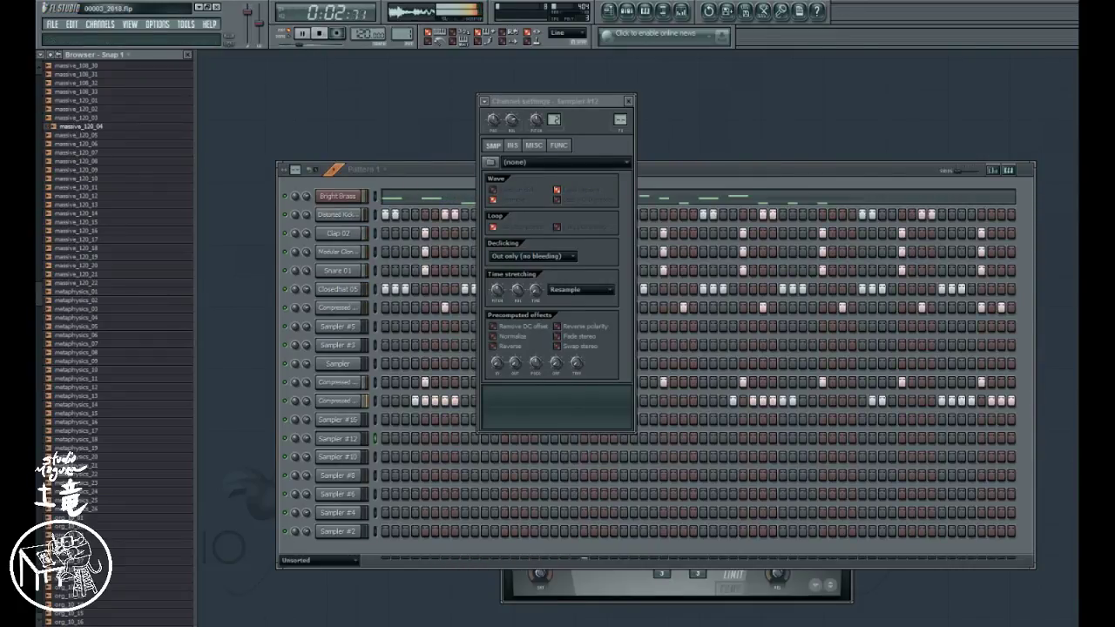
# - Audition 909 Overdrive claps, including Crushed Clap 03, Crushed Clap 01, 60s Shin-ei Fuzz Clap 02 and Moog Phaser Clap 07
pyautogui.scroll(15, 41, 97)
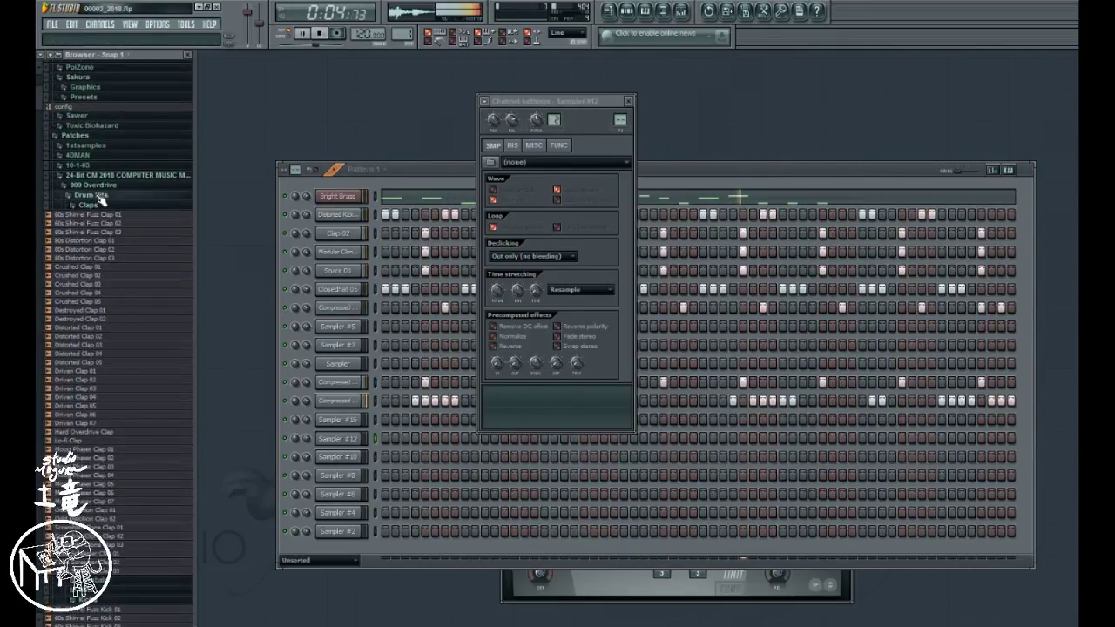
pyautogui.click(127, 284)
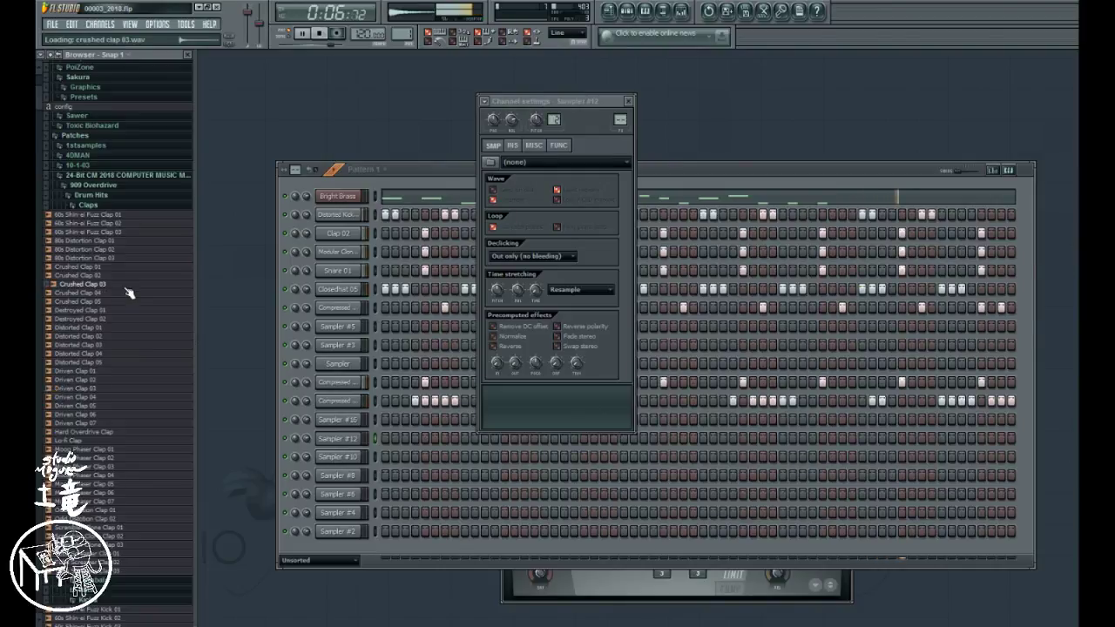
pyautogui.click(126, 267)
pyautogui.click(123, 237)
pyautogui.click(122, 224)
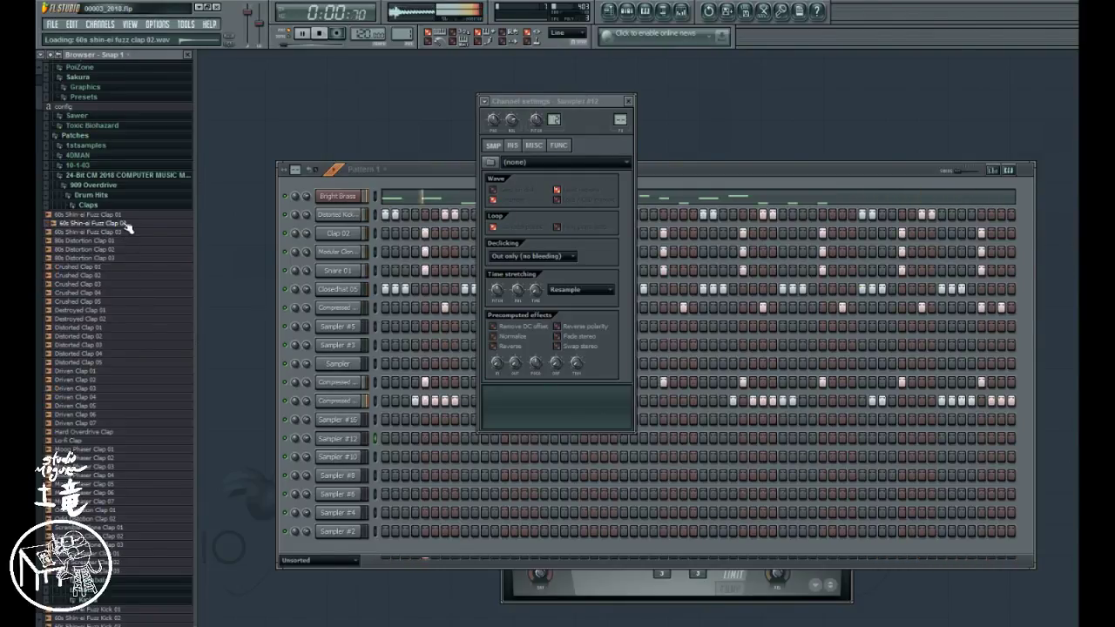
pyautogui.click(97, 503)
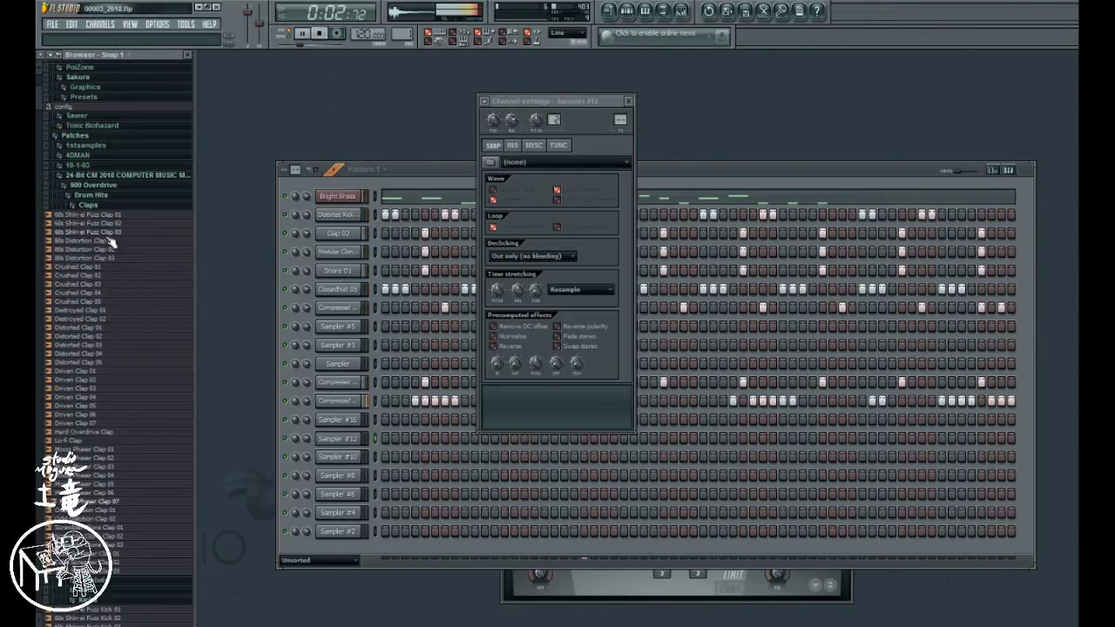
# - Collapse the 909 Overdrive Drum Hits folder with its Claps and Kicks subfolders, and the LM folder of the CM254 Loopmasters pack
pyautogui.click(105, 207)
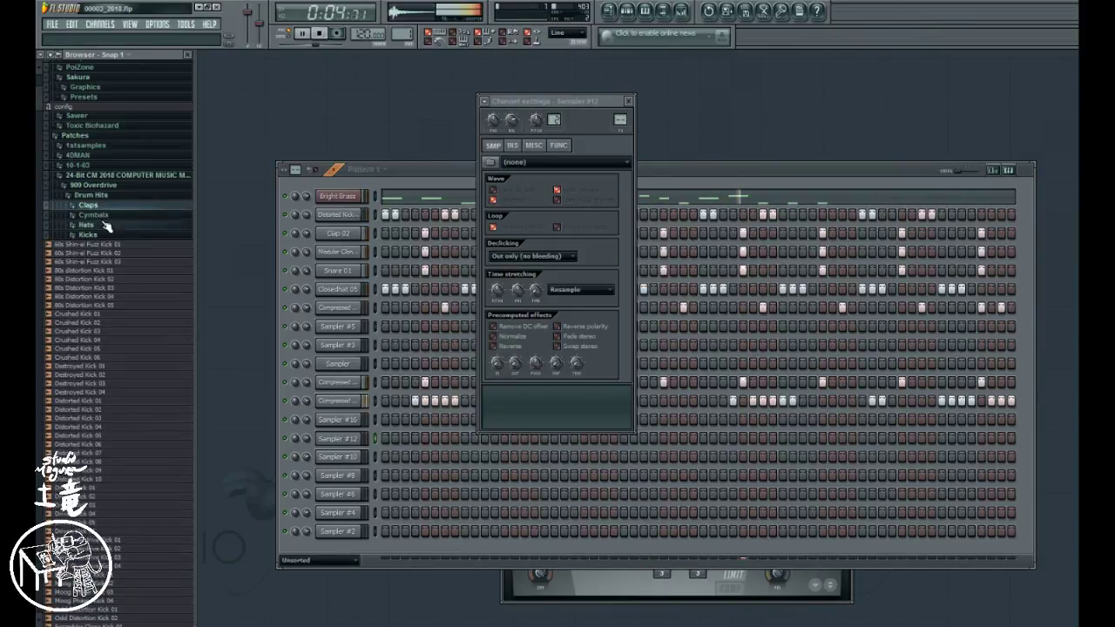
pyautogui.click(103, 233)
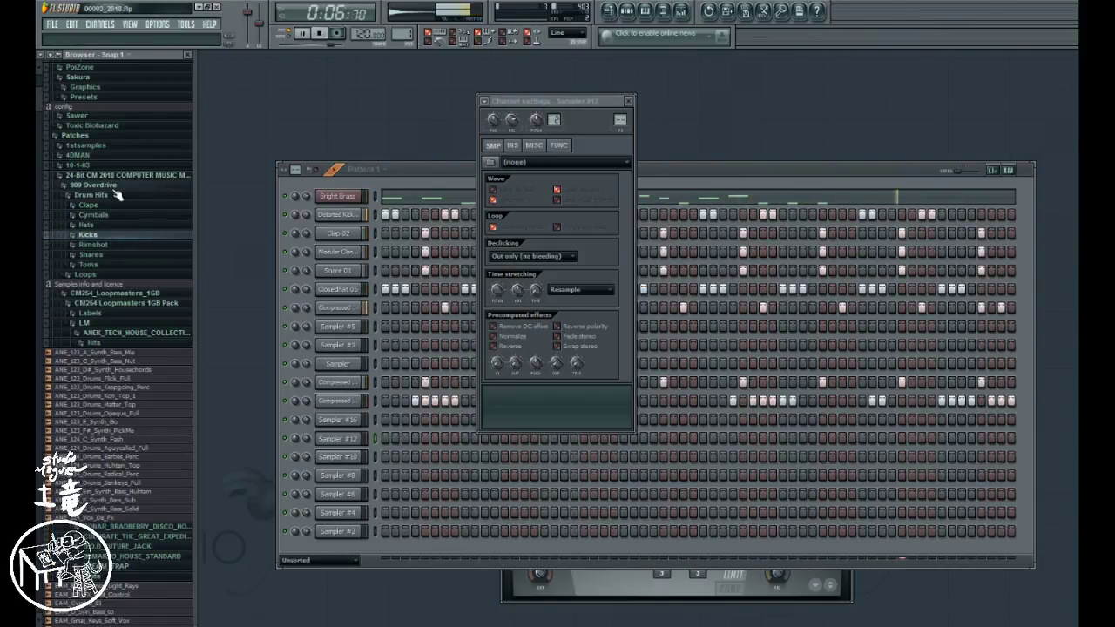
pyautogui.click(91, 196)
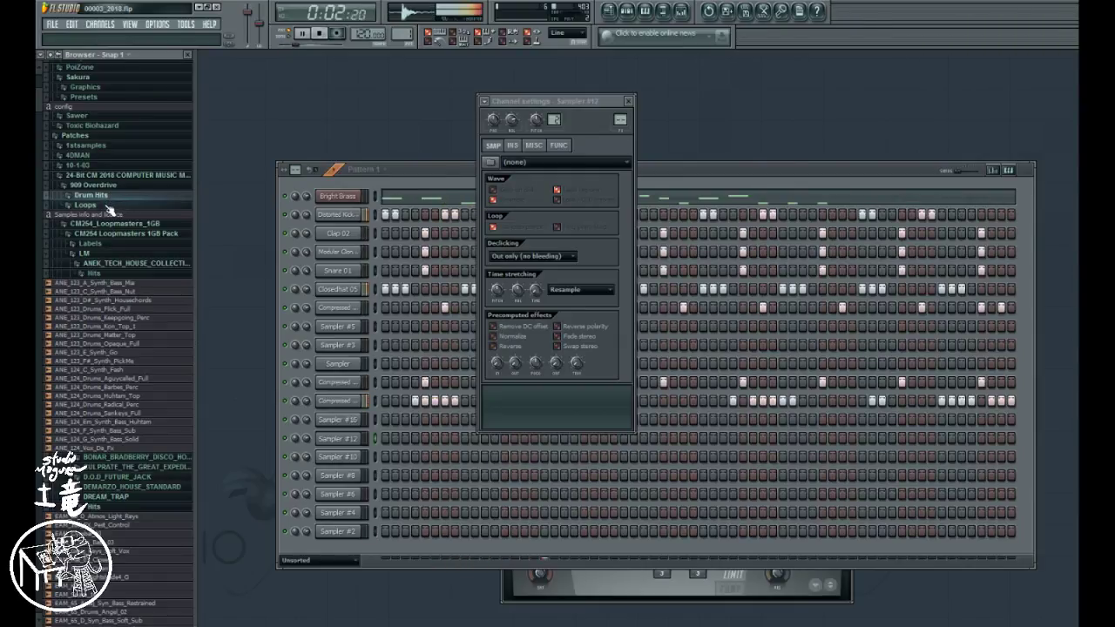
pyautogui.click(109, 262)
# - Audition the delivery_60_06 and delivery_68_07 samples and collapse the CM Bonus Chilled Electronica folder
pyautogui.click(112, 326)
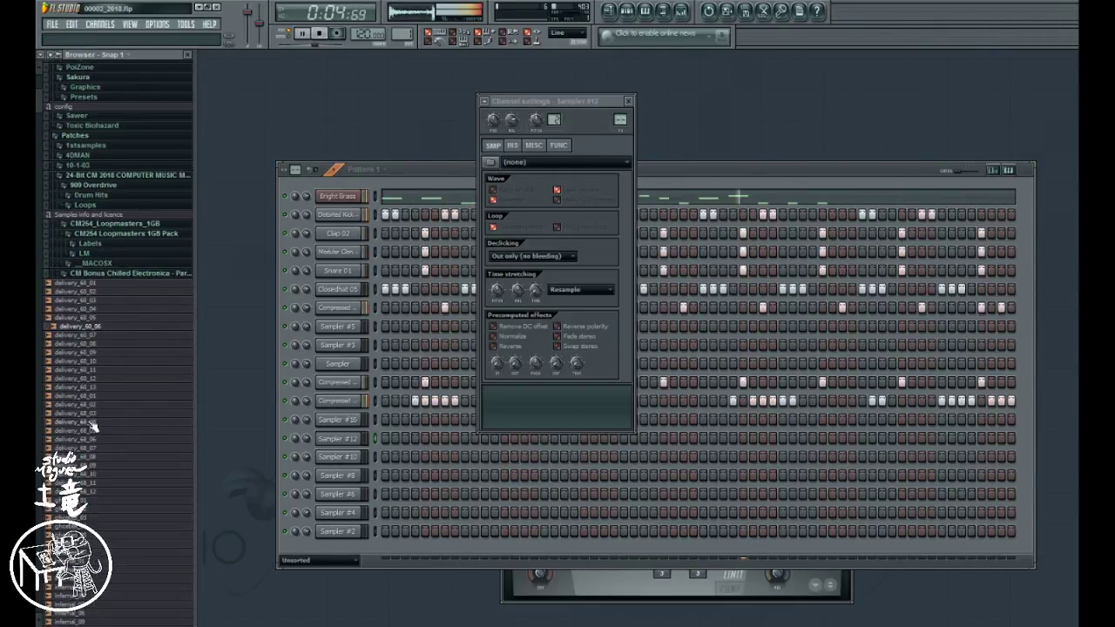
pyautogui.click(74, 448)
pyautogui.scroll(-1, 87, 392)
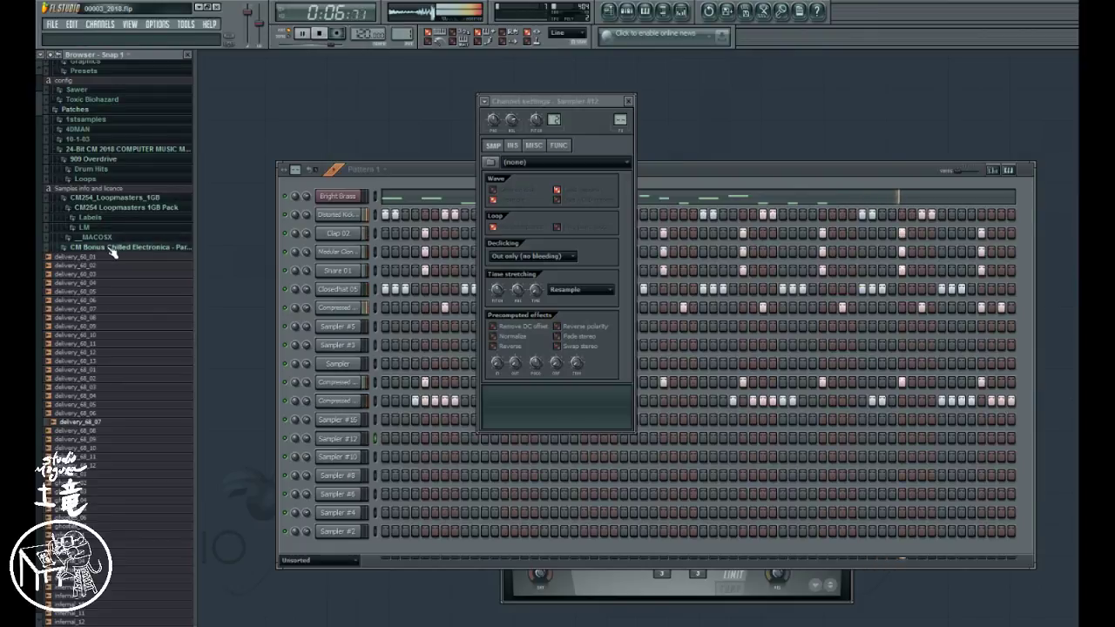
pyautogui.click(114, 247)
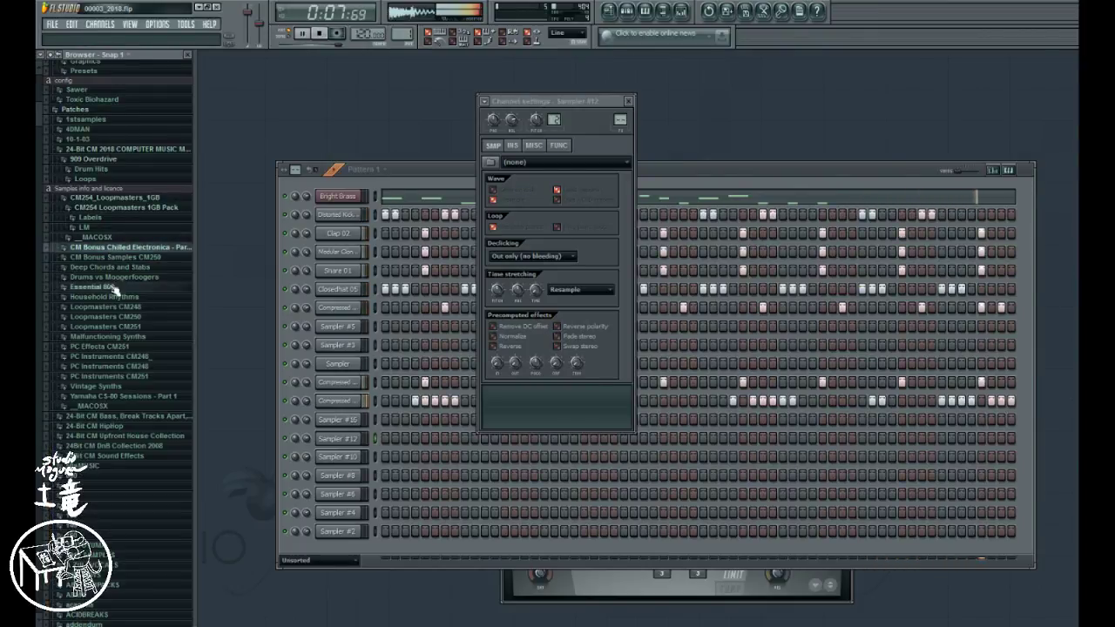
# - Expand the PC Instruments CM248_ folder and look through its subfolders, including Cableguys Curve 2.5 CM and 32-bit only
pyautogui.click(129, 357)
pyautogui.click(127, 360)
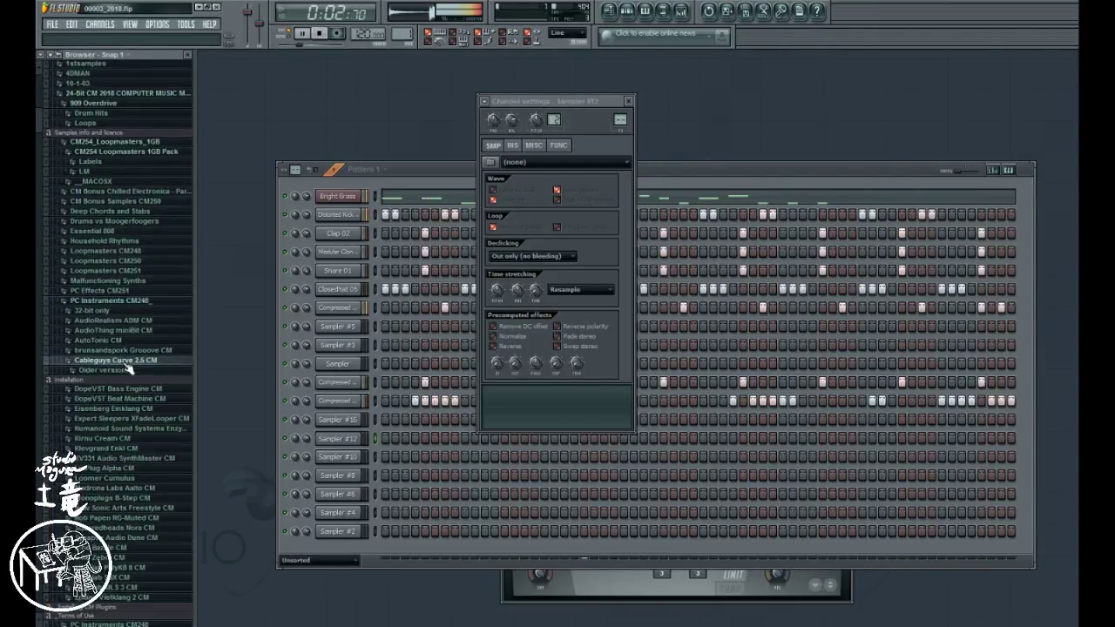
pyautogui.click(126, 370)
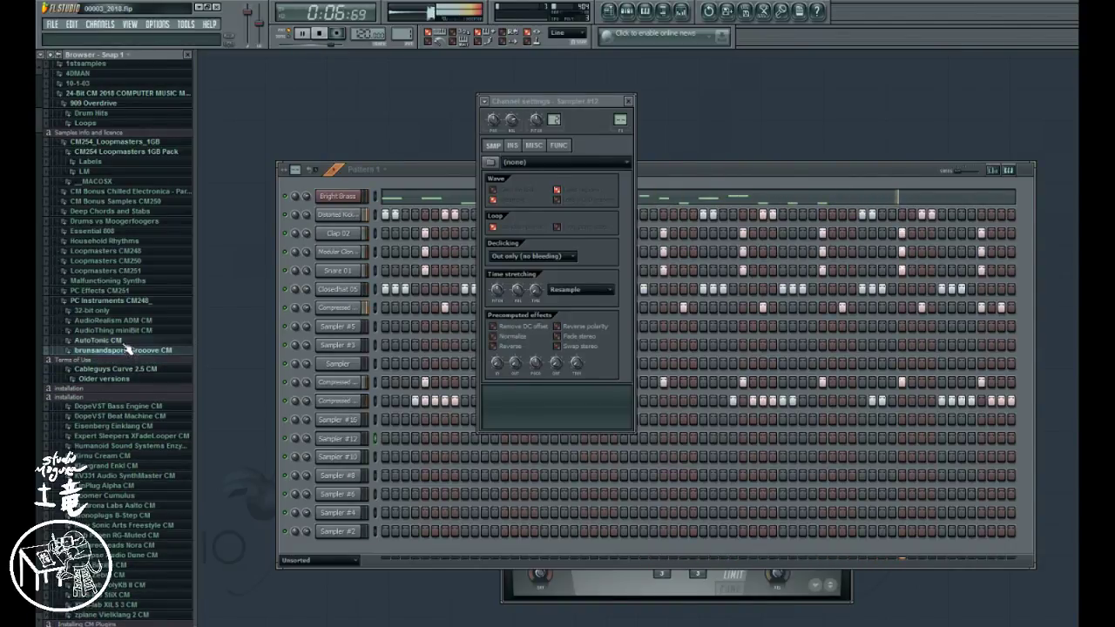
pyautogui.click(123, 311)
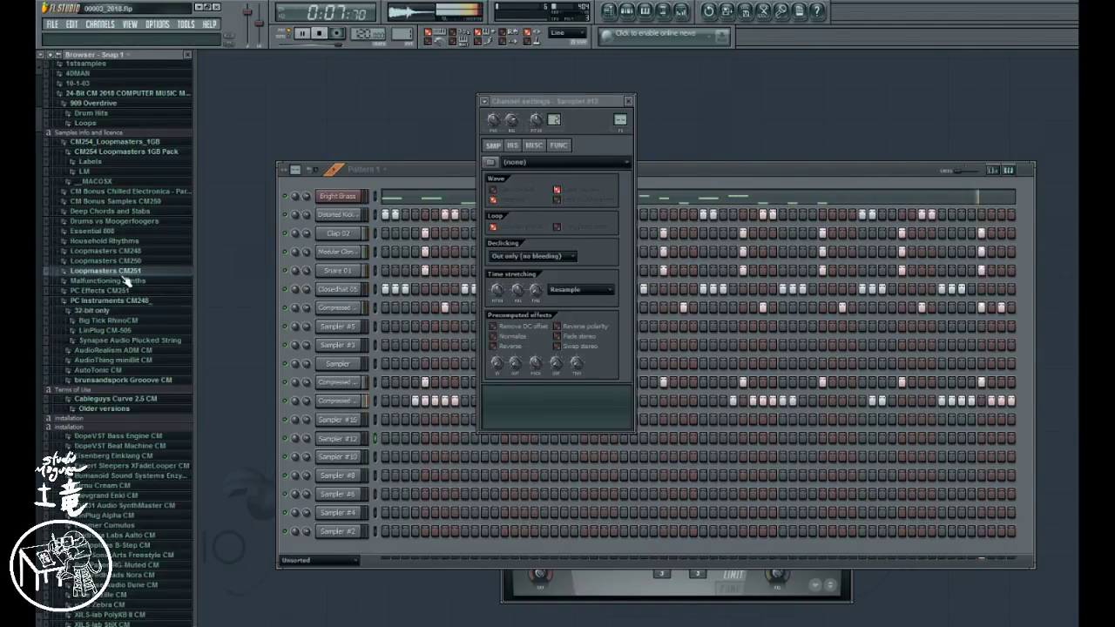
# - Expand the CAPSUNProAudio Hits folder inside Loopmasters CM251 and check the Household Rhythms folder
pyautogui.click(122, 272)
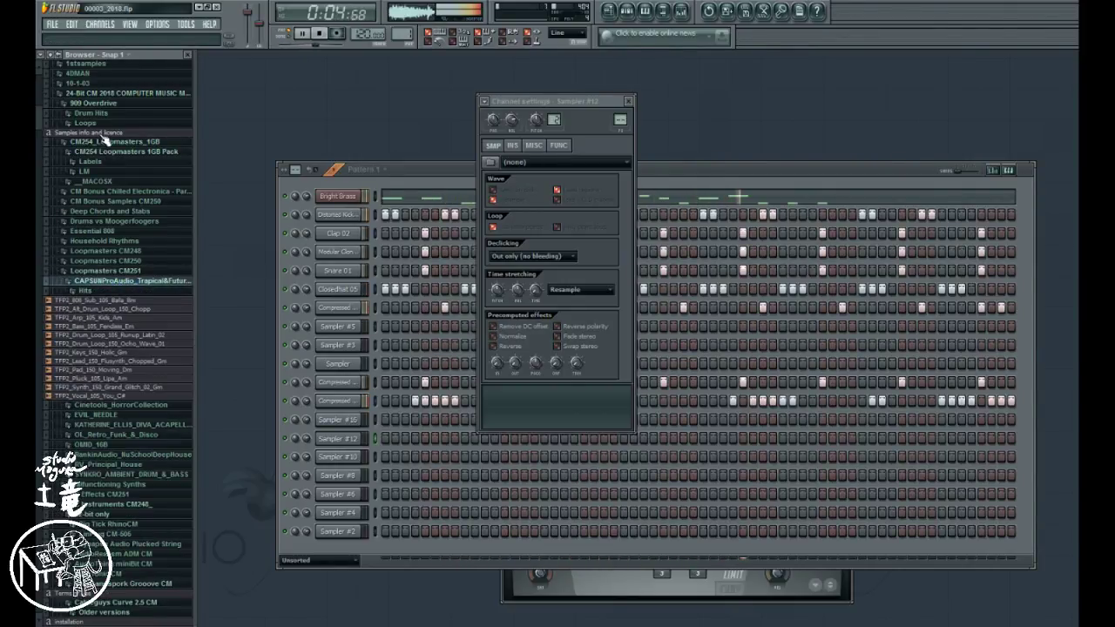
pyautogui.click(91, 292)
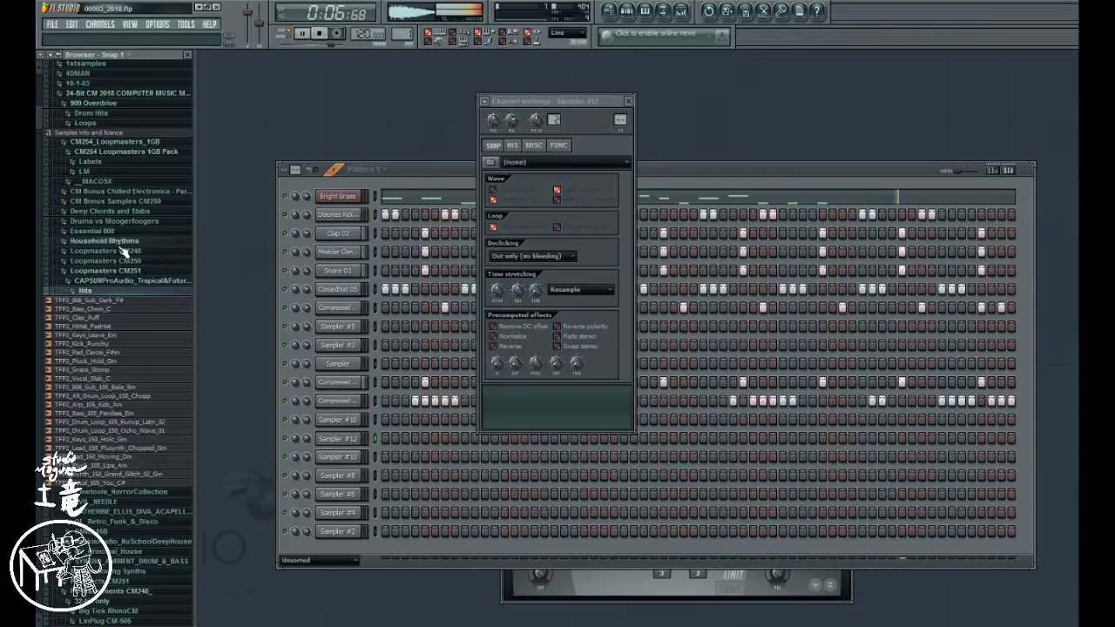
pyautogui.click(111, 242)
pyautogui.click(113, 242)
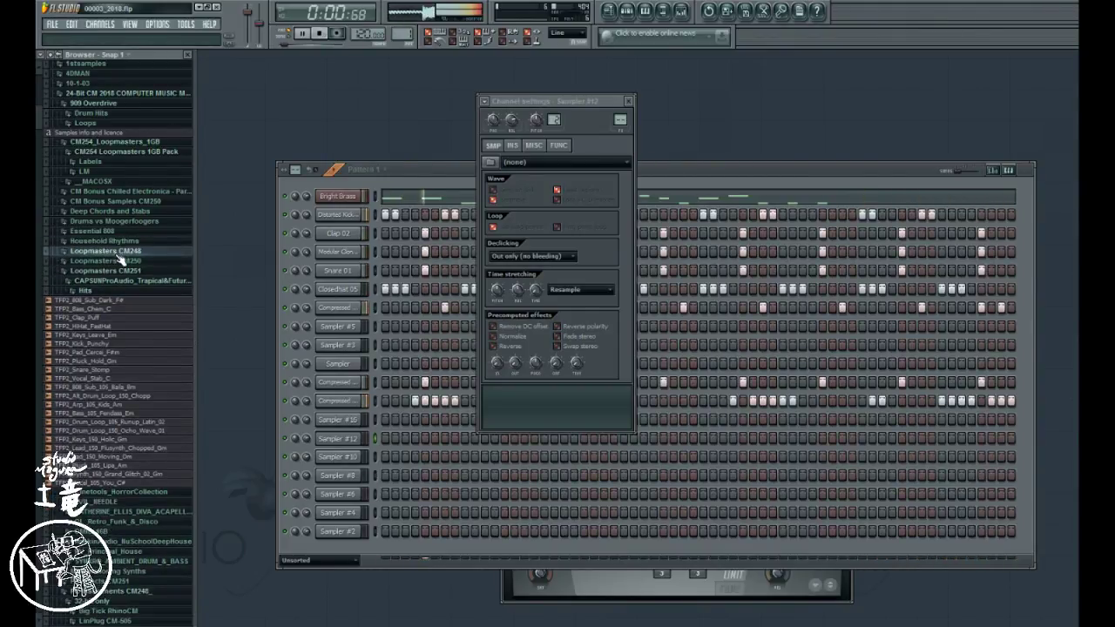
# - Expand LM_Pedestrian_Dusty_Electronica in Loopmasters CM248 and audition its Dusty, Slapback, GlideSub and Goliath synth bass samples
pyautogui.click(104, 251)
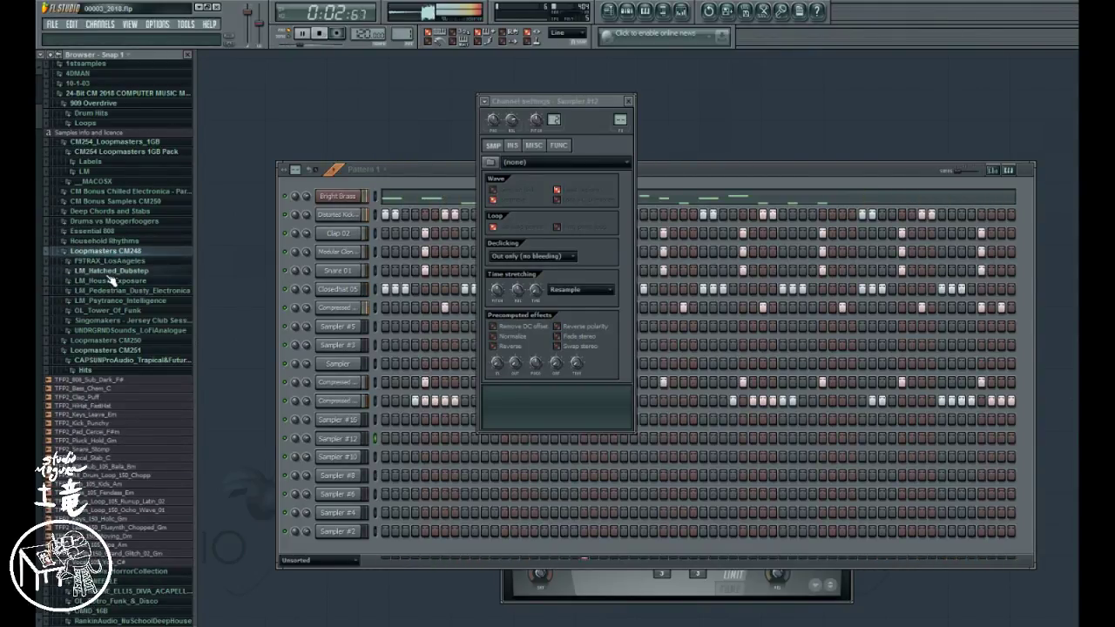
pyautogui.click(102, 292)
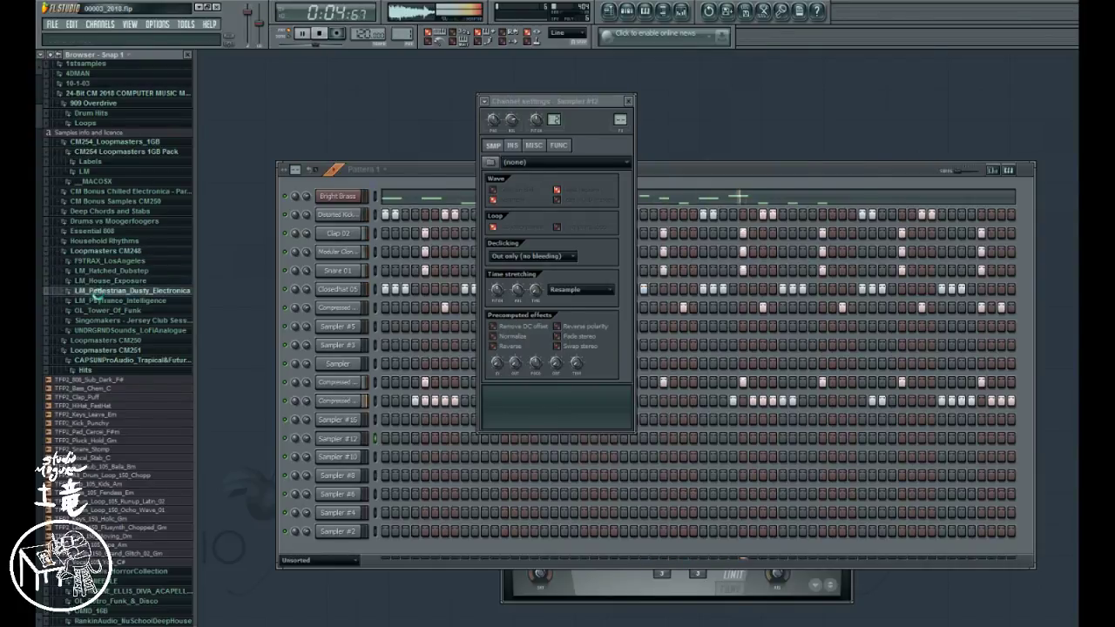
pyautogui.click(103, 327)
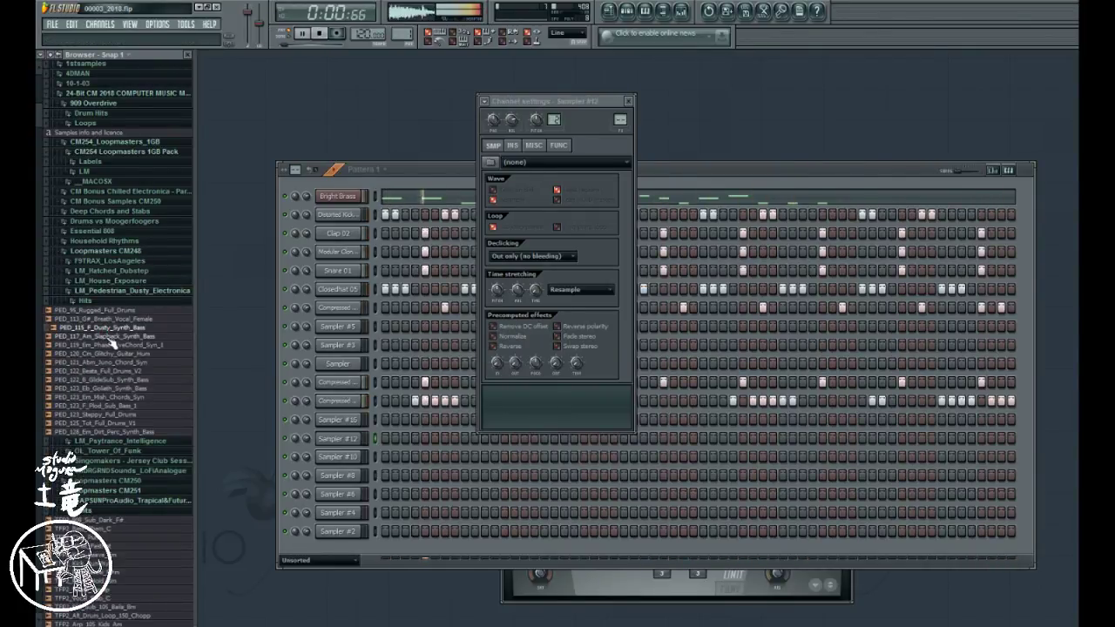
pyautogui.click(106, 337)
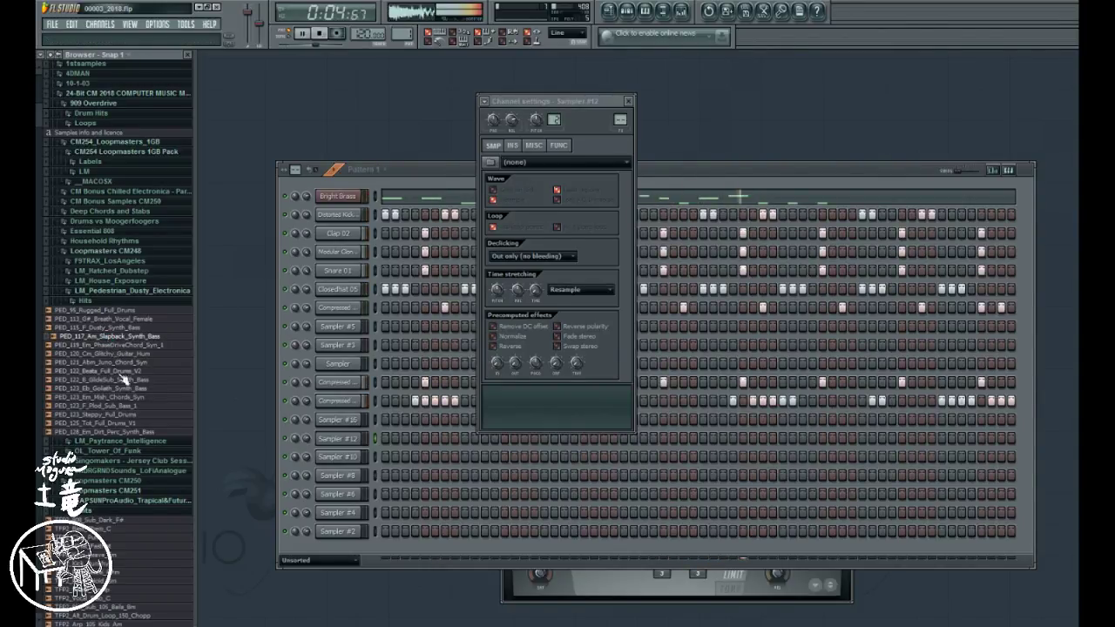
pyautogui.click(119, 380)
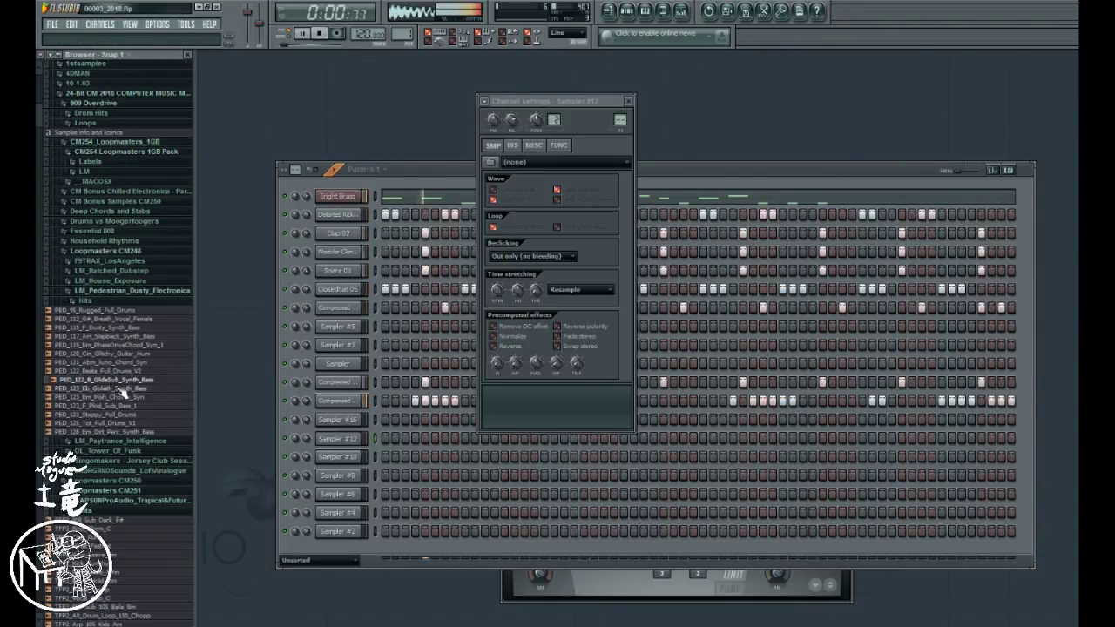
pyautogui.click(123, 389)
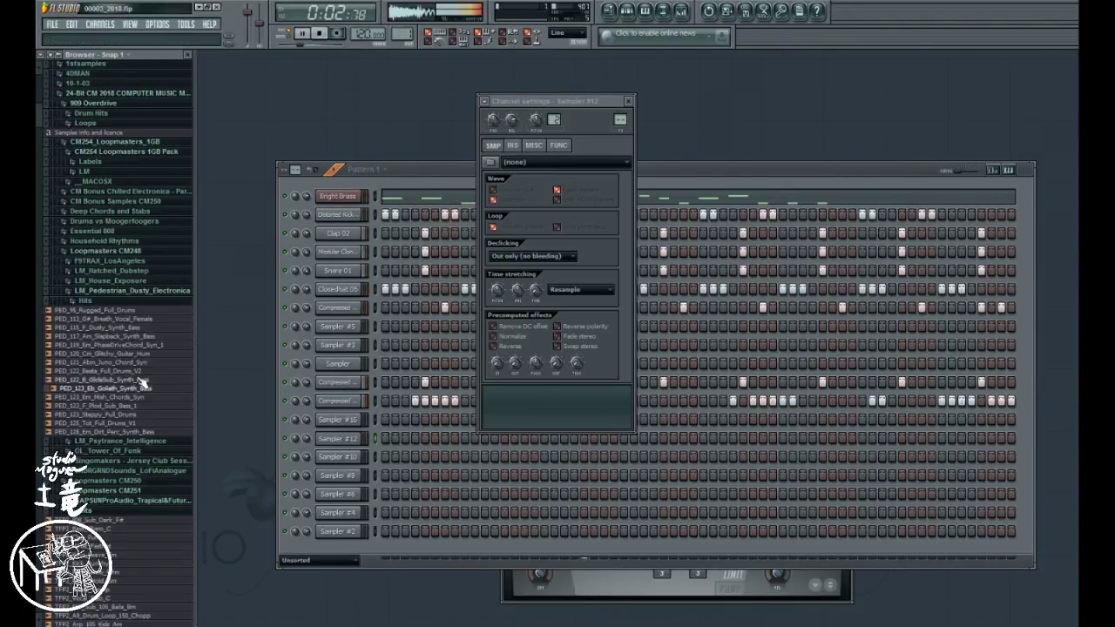
# - Expand the Hits folder of LM_Pedestrian_Dusty_Electronica and audition PED_117_Am_Slapback_Synth_Bass again
pyautogui.scroll(1, 155, 332)
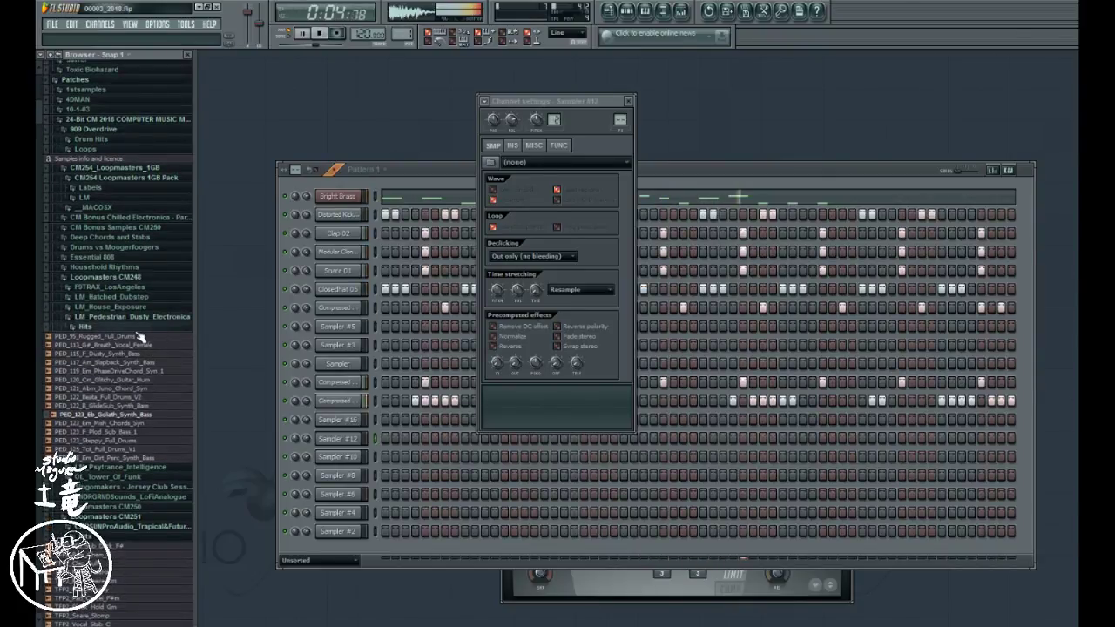
pyautogui.click(138, 329)
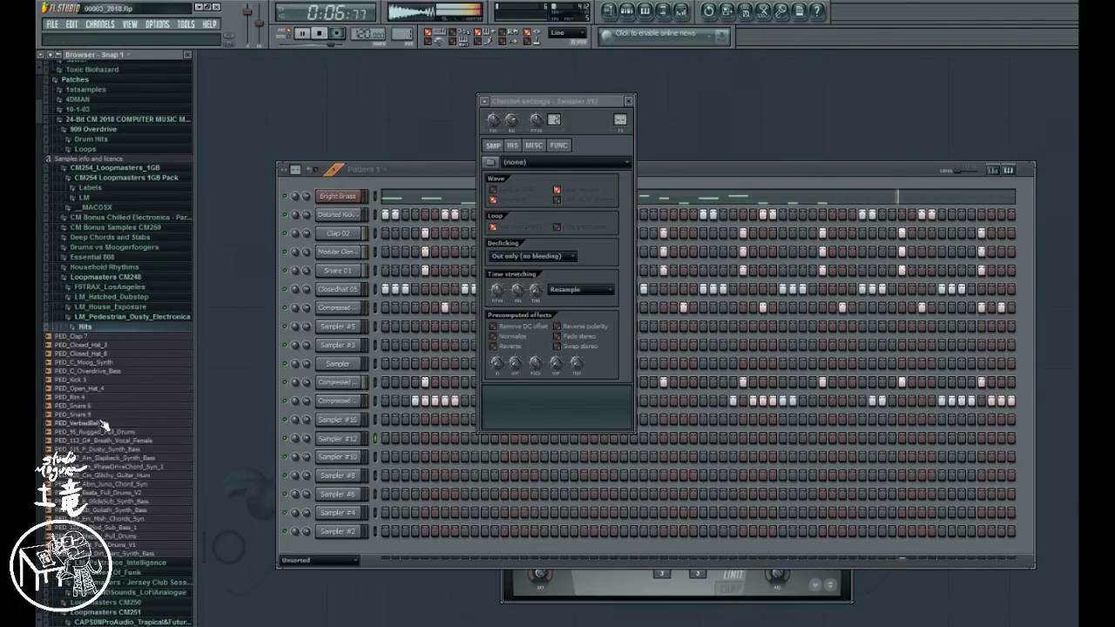
pyautogui.click(118, 456)
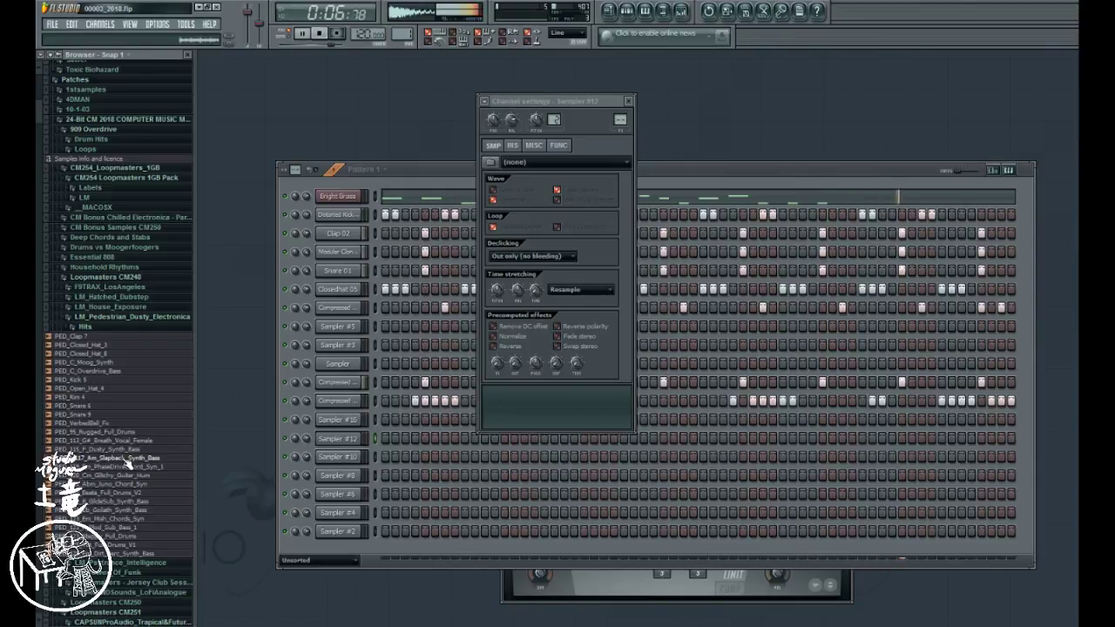
# - Load PED_117_Am_Slapback_Synth_Bass into the Sampler #12 channel and place a hit on its first step
pyautogui.moveTo(127, 462); pyautogui.dragTo(362, 445)
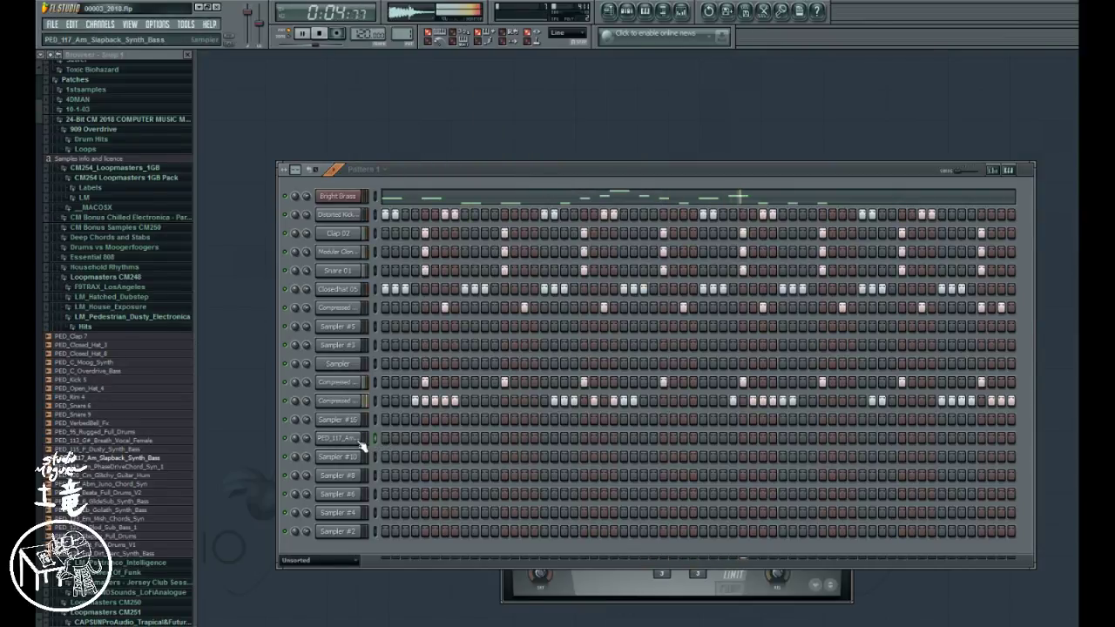
pyautogui.click(359, 441)
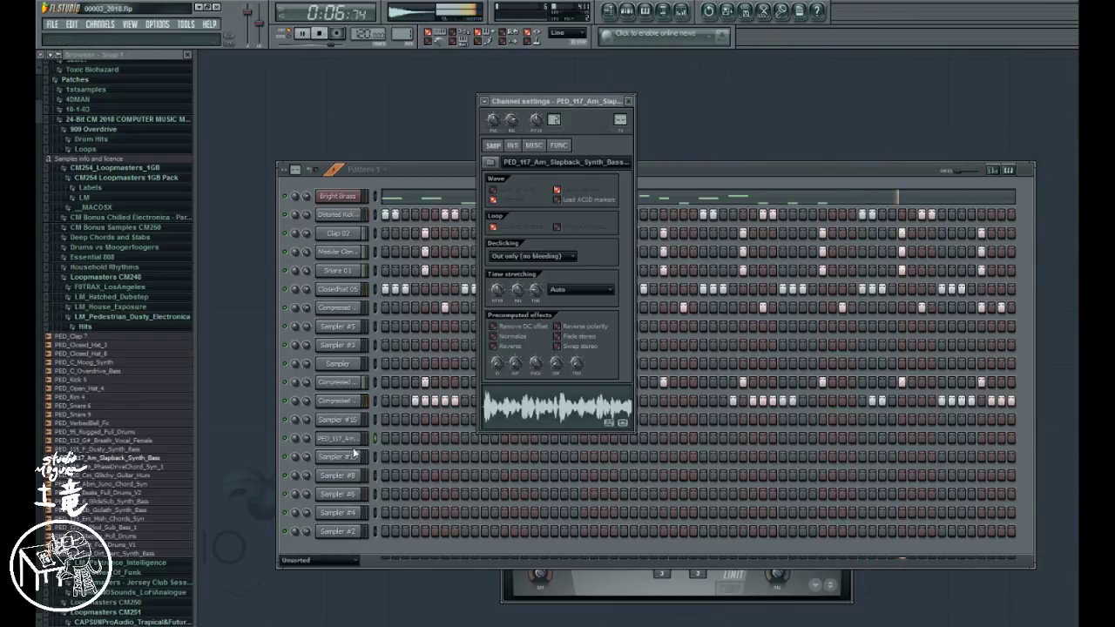
pyautogui.click(385, 438)
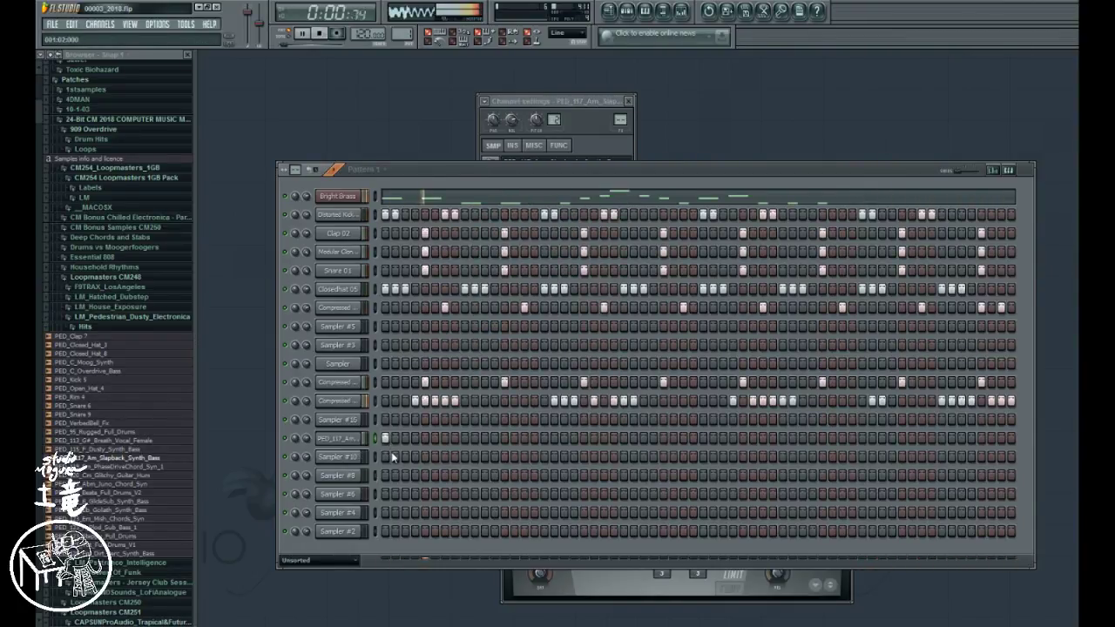
pyautogui.click(348, 438)
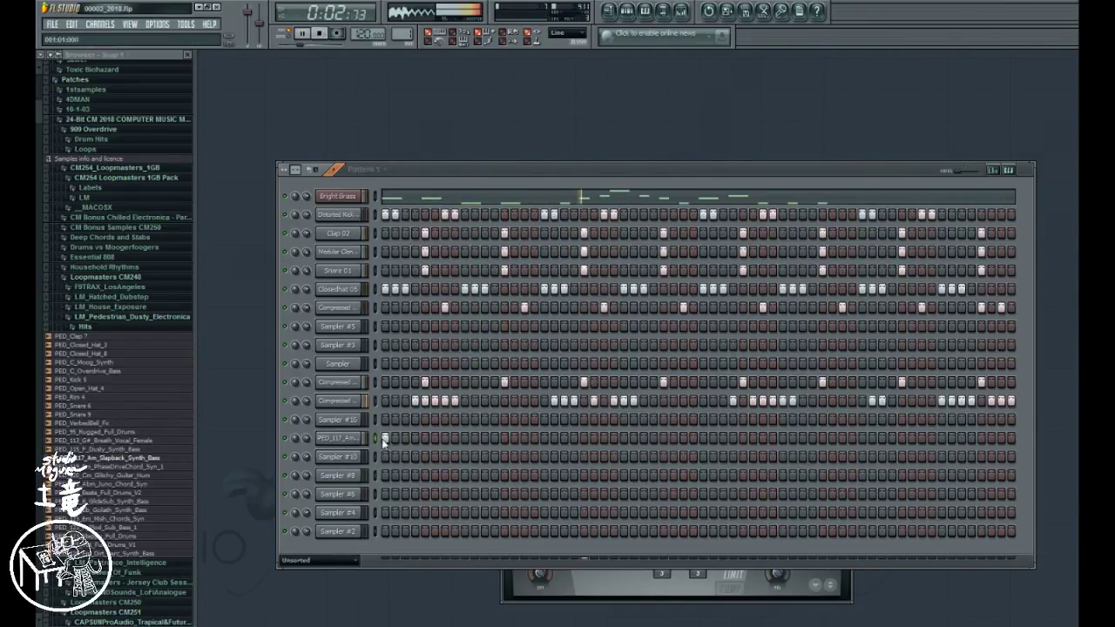
# - Fine-tune the time-stretch time of the PED_117 slapback bass sample, replaying the pattern to check its timing against the drums
pyautogui.click(340, 438)
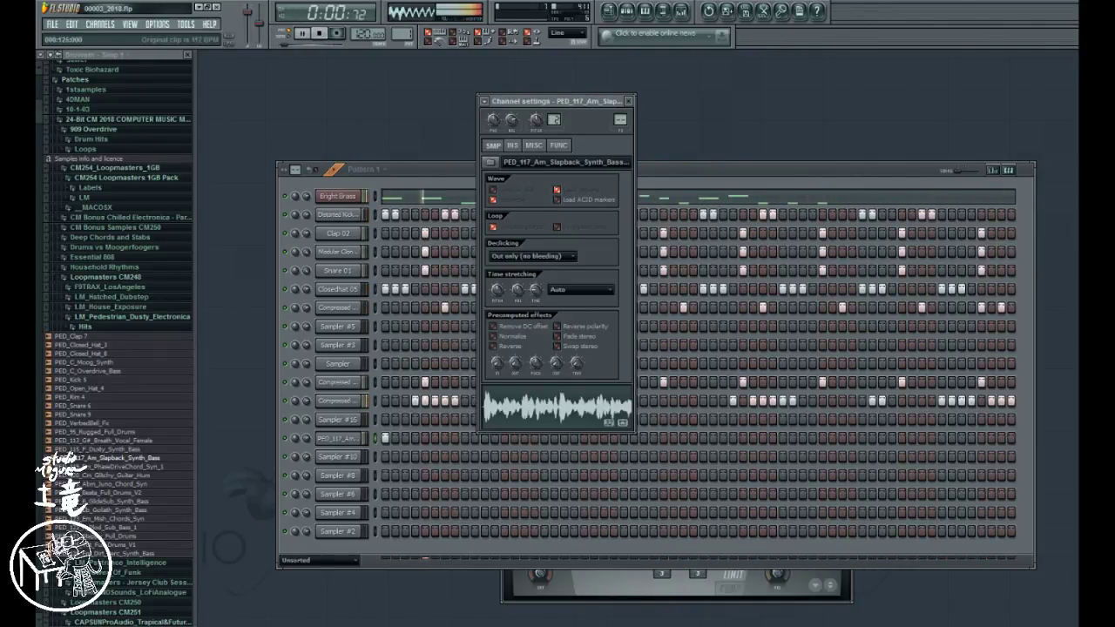
pyautogui.moveTo(535, 290); pyautogui.dragTo(535, 294)
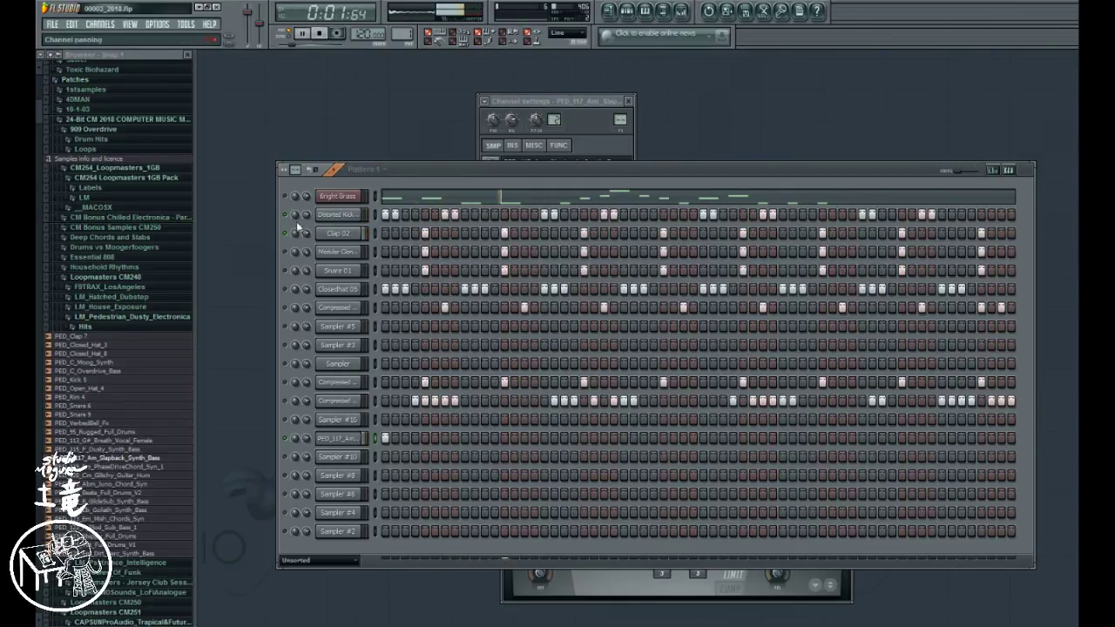
pyautogui.click(581, 149)
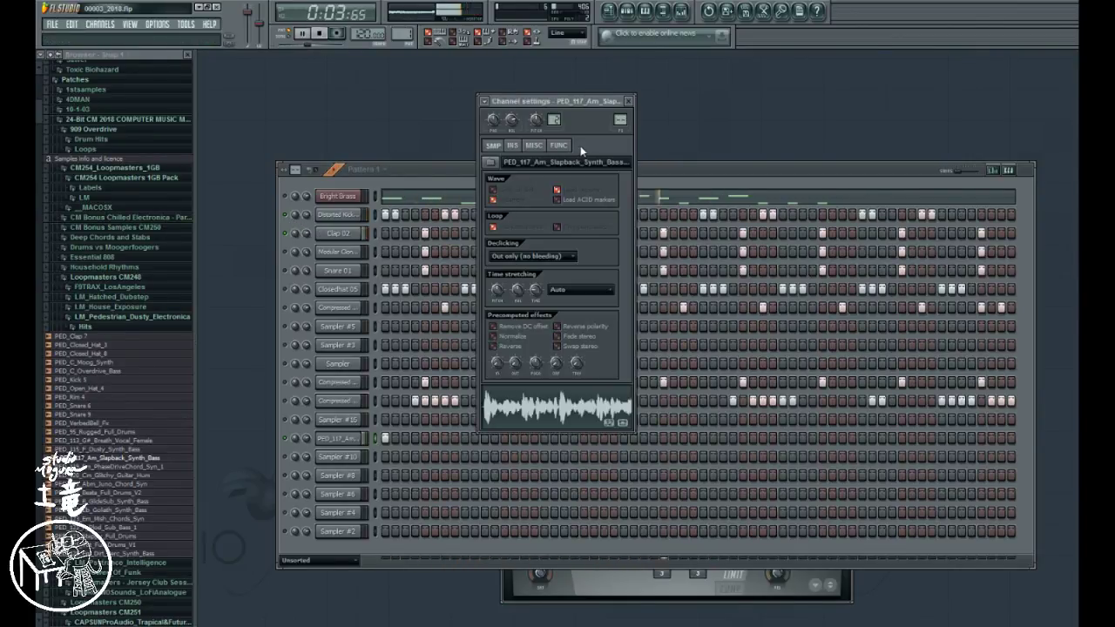
pyautogui.moveTo(534, 289)
pyautogui.mouseDown()
pyautogui.moveTo(535, 278)
pyautogui.moveTo(534, 293)
pyautogui.mouseUp()
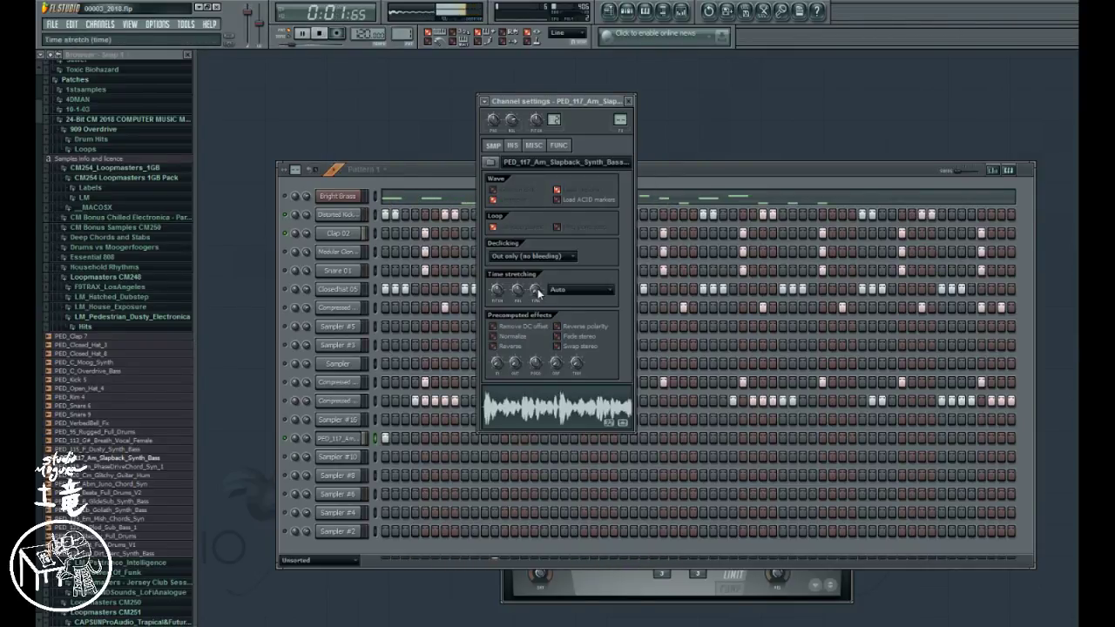
pyautogui.moveTo(539, 293); pyautogui.dragTo(538, 293)
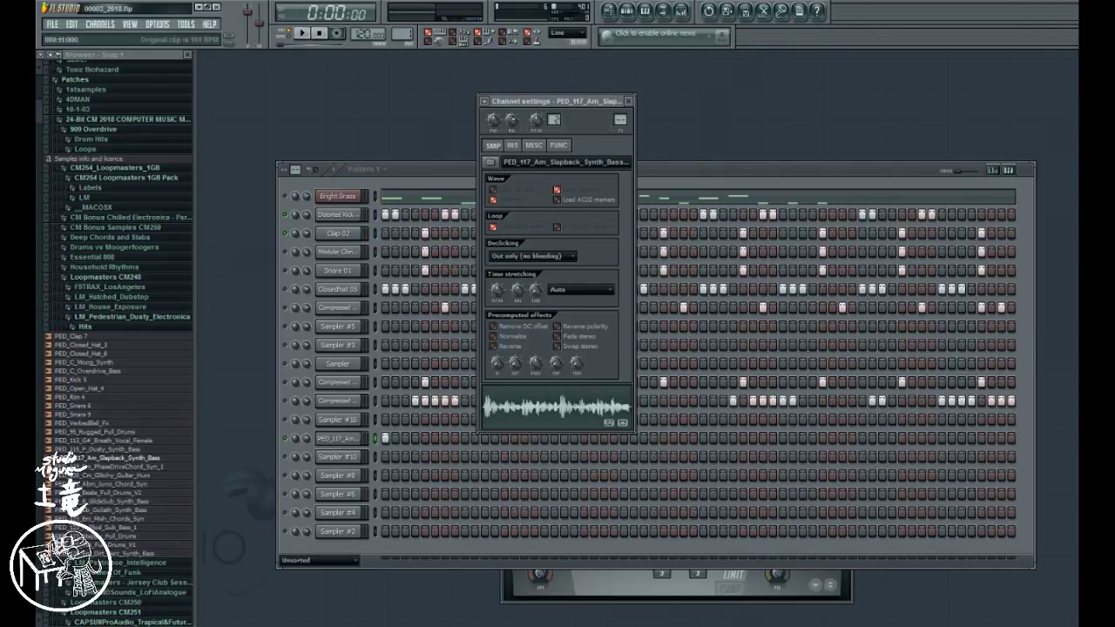
pyautogui.moveTo(534, 289); pyautogui.dragTo(554, 285)
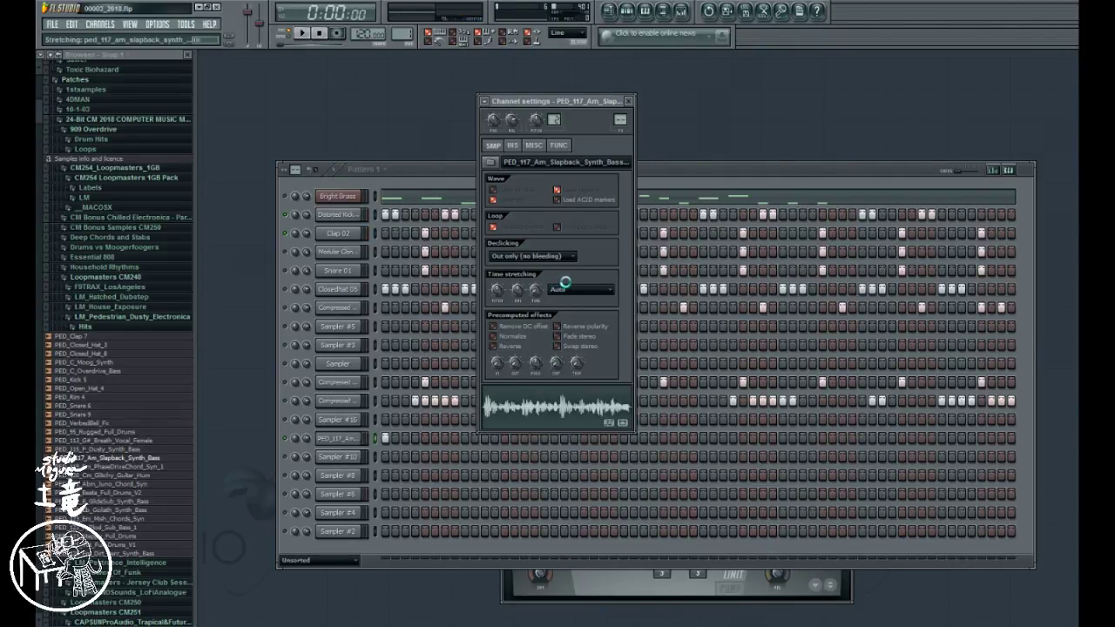
pyautogui.press('space')
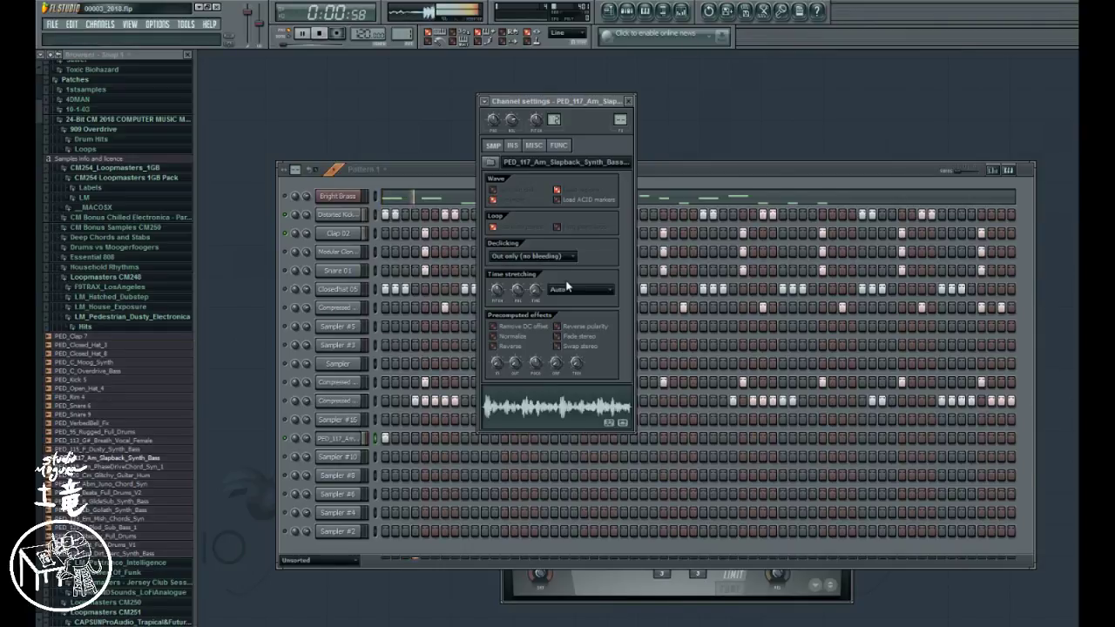
pyautogui.moveTo(547, 293); pyautogui.dragTo(535, 287)
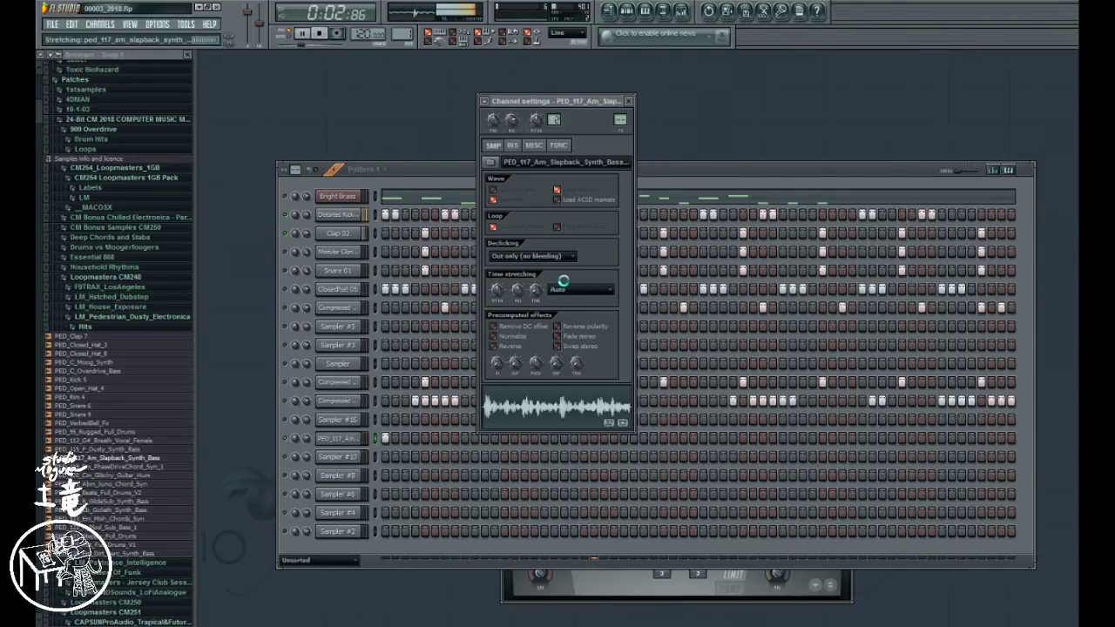
pyautogui.press('space')
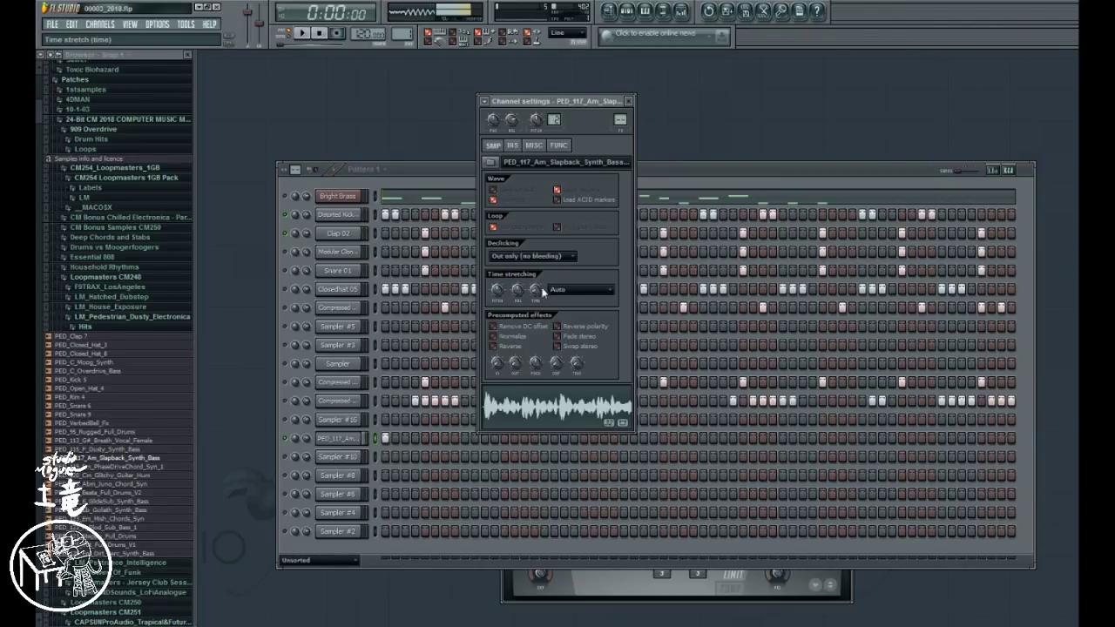
pyautogui.moveTo(541, 290); pyautogui.dragTo(541, 287)
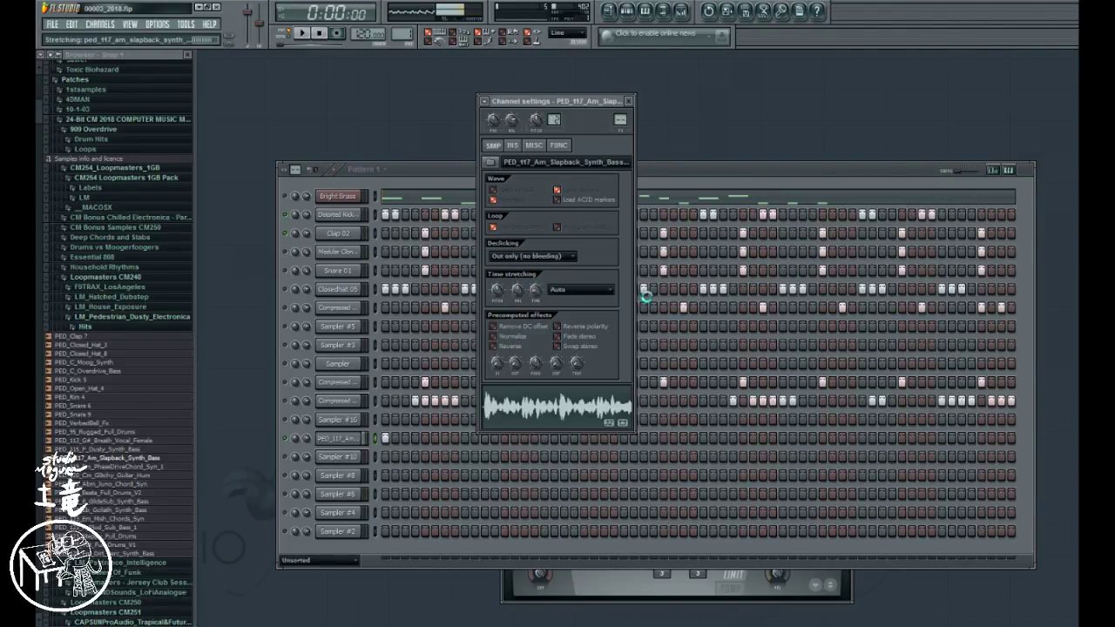
pyautogui.press('space')
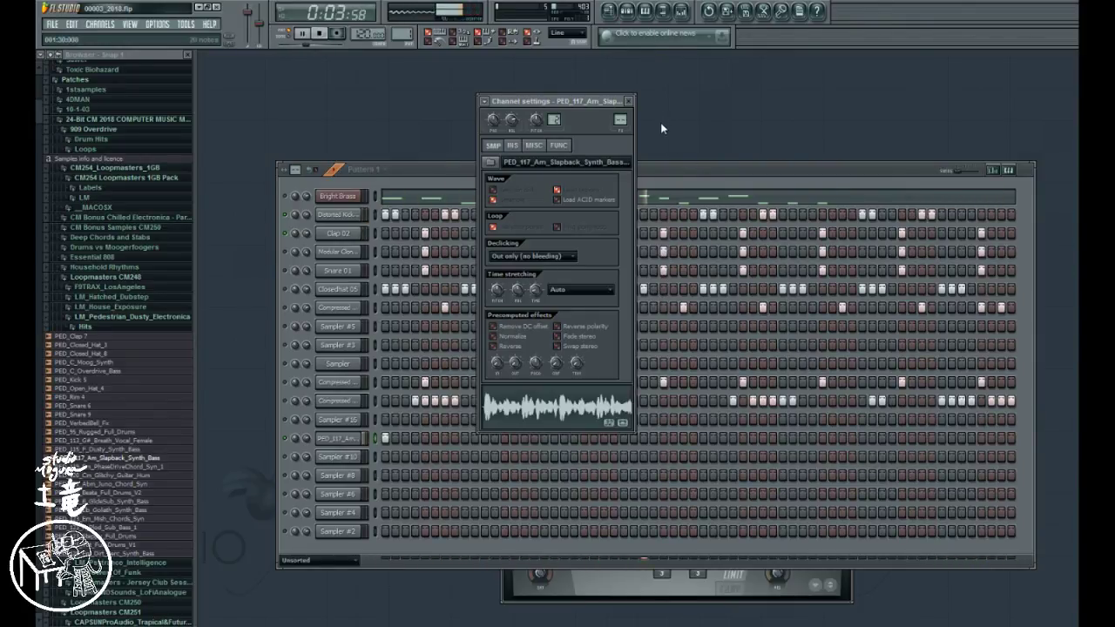
# - Open the Bright Brass channel settings and try different root notes on its keyboard, including a lower range, while the pattern plays
pyautogui.click(649, 169)
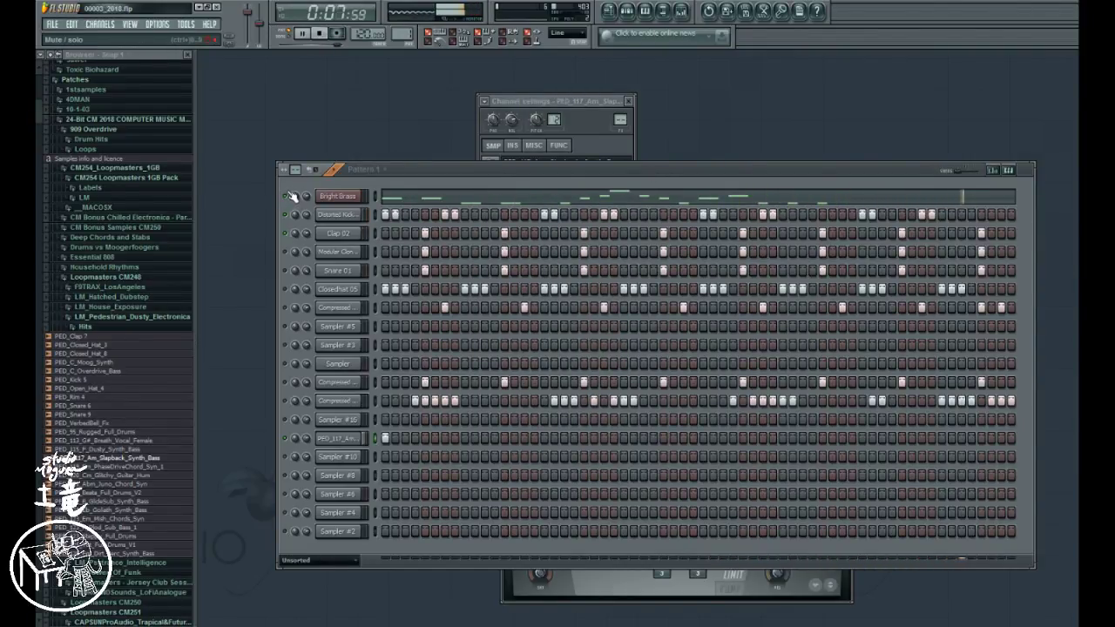
pyautogui.click(328, 201)
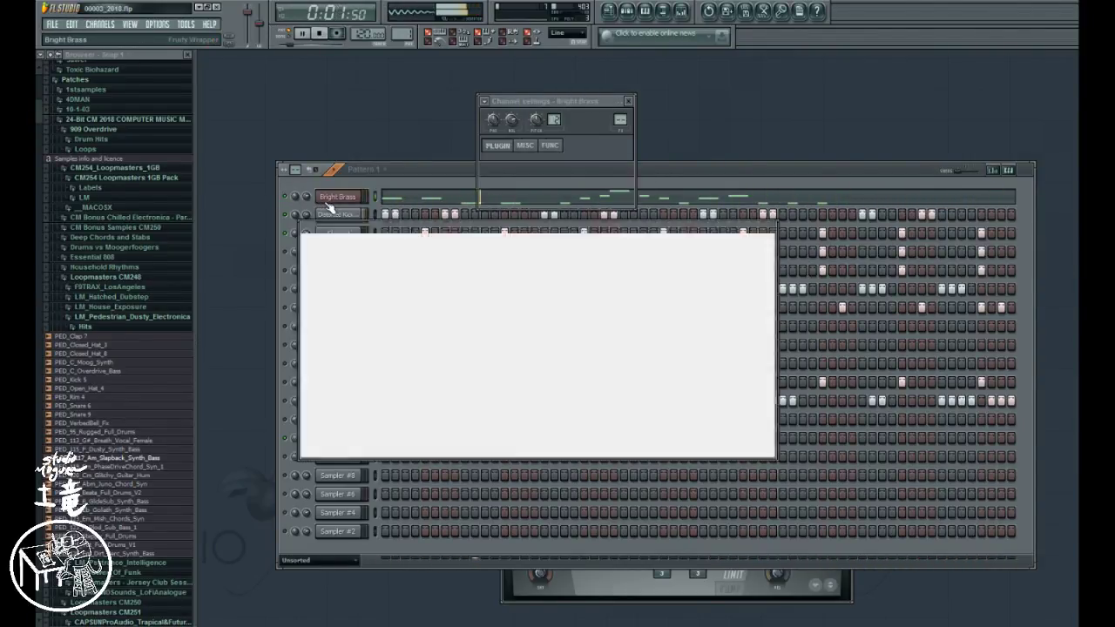
pyautogui.click(557, 194)
pyautogui.click(560, 196)
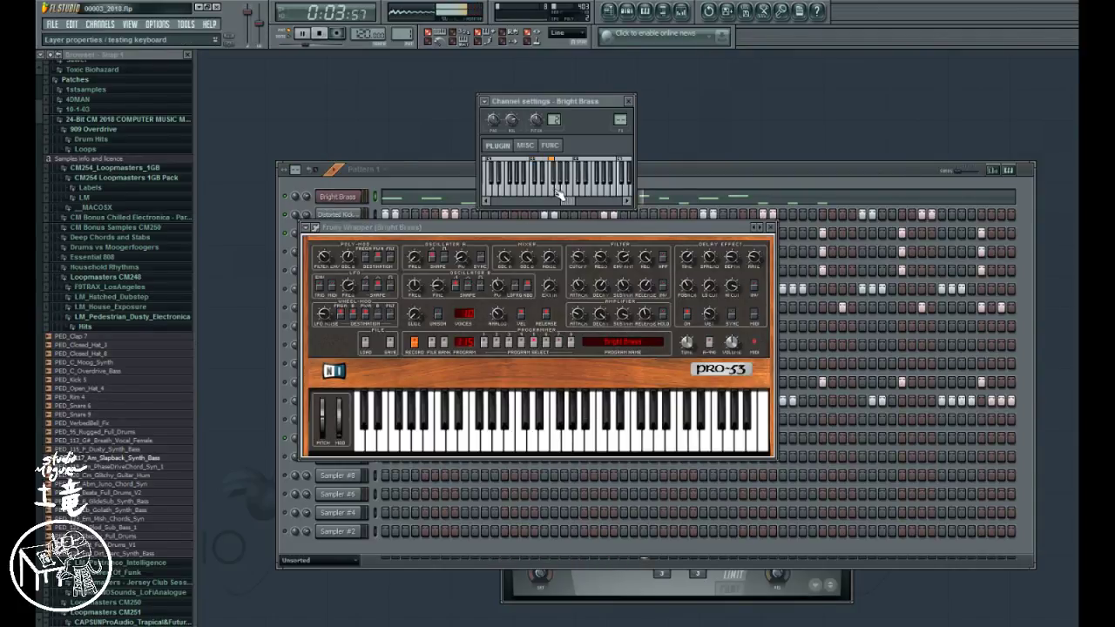
pyautogui.click(560, 195)
pyautogui.click(562, 195)
pyautogui.click(567, 174)
pyautogui.click(561, 193)
pyautogui.click(563, 193)
pyautogui.click(546, 180)
pyautogui.click(562, 193)
pyautogui.click(566, 185)
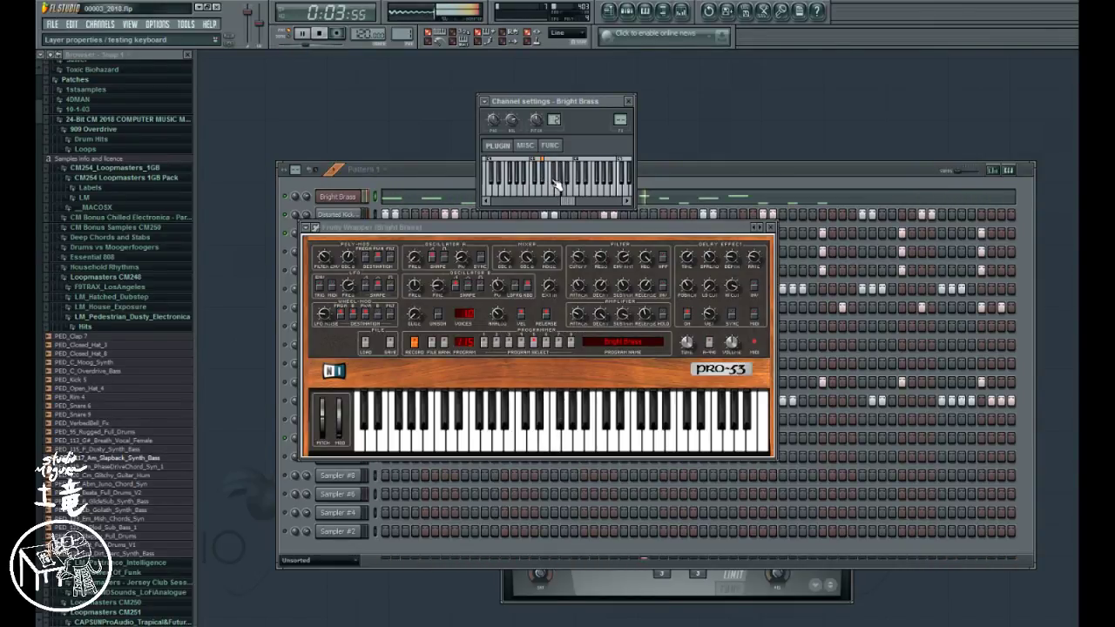
pyautogui.click(558, 187)
pyautogui.click(559, 193)
pyautogui.click(555, 197)
pyautogui.click(553, 193)
pyautogui.click(550, 186)
pyautogui.click(557, 189)
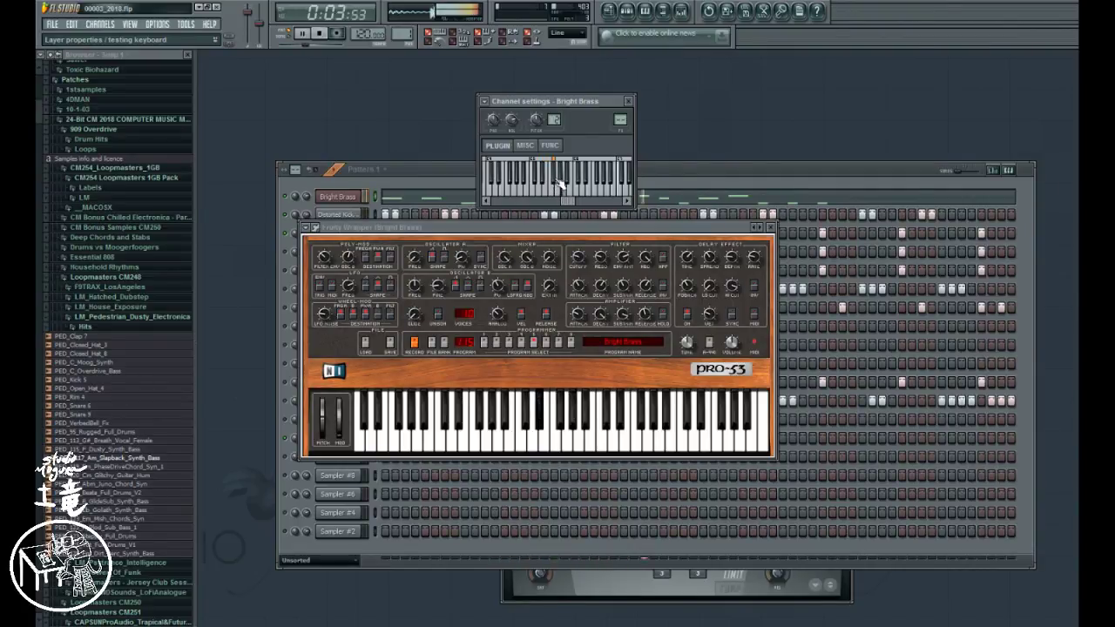
pyautogui.click(561, 188)
pyautogui.click(563, 187)
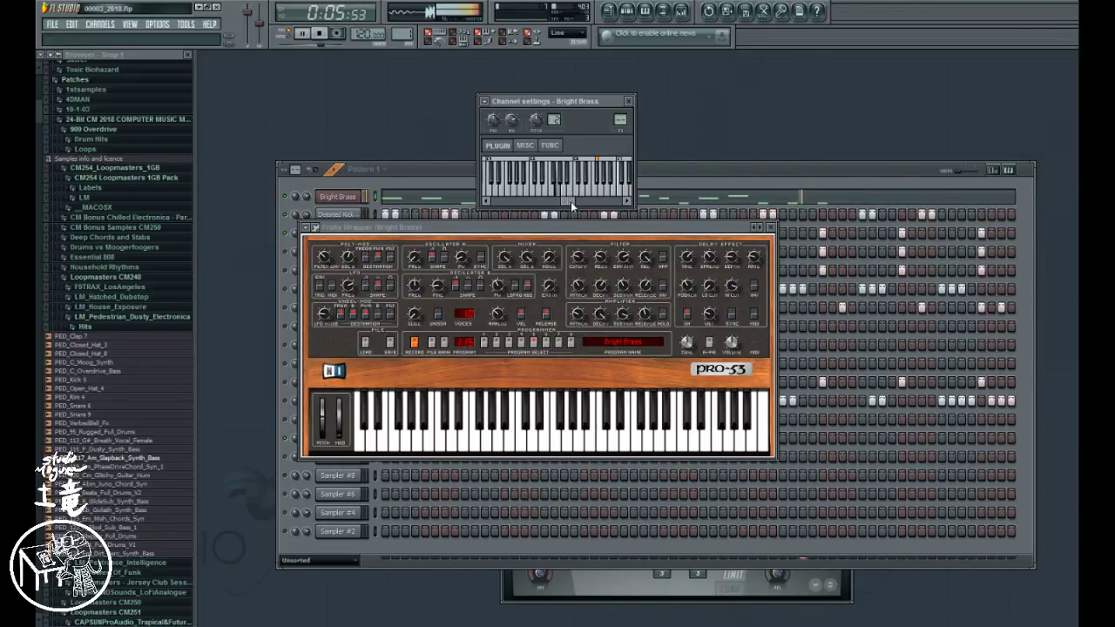
pyautogui.moveTo(572, 201)
pyautogui.mouseDown()
pyautogui.moveTo(550, 201)
pyautogui.moveTo(570, 214)
pyautogui.moveTo(550, 212)
pyautogui.mouseUp()
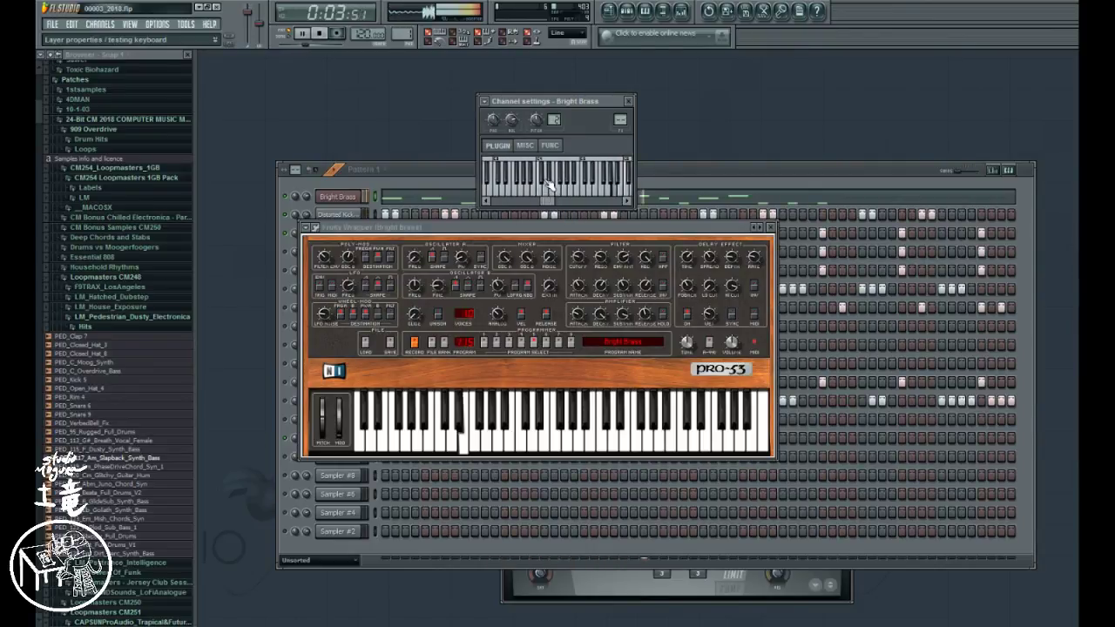
pyautogui.rightClick(520, 185)
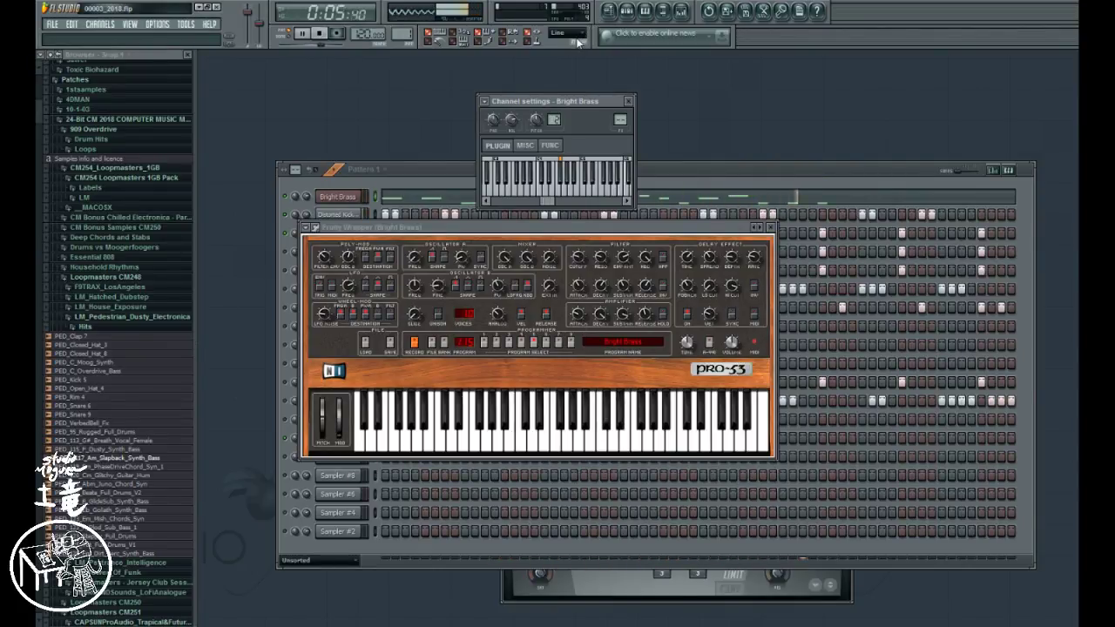
# - Open the Bright Brass piano roll and raise the first notes of the third and fourth note pairs, shifting the latter slightly earlier
pyautogui.click(705, 163)
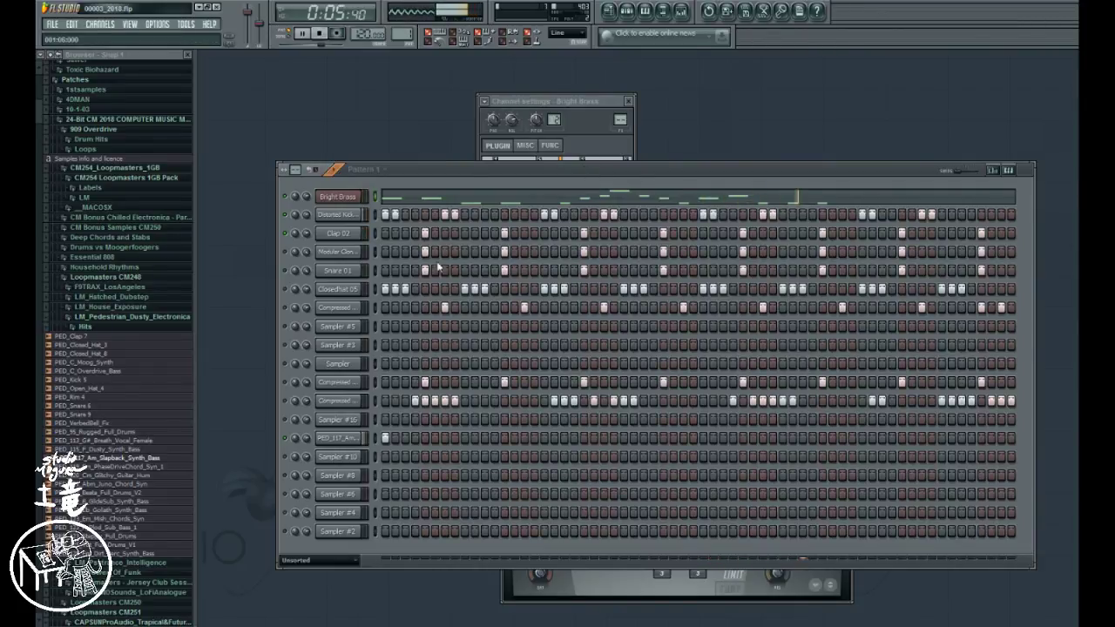
pyautogui.click(415, 202)
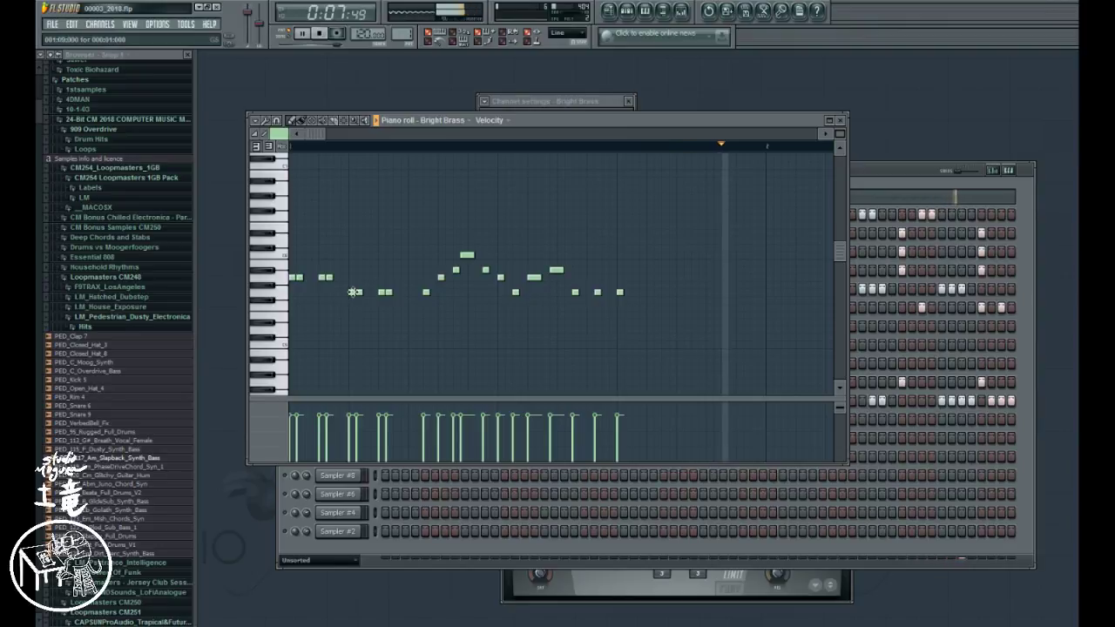
pyautogui.moveTo(353, 292); pyautogui.dragTo(375, 277)
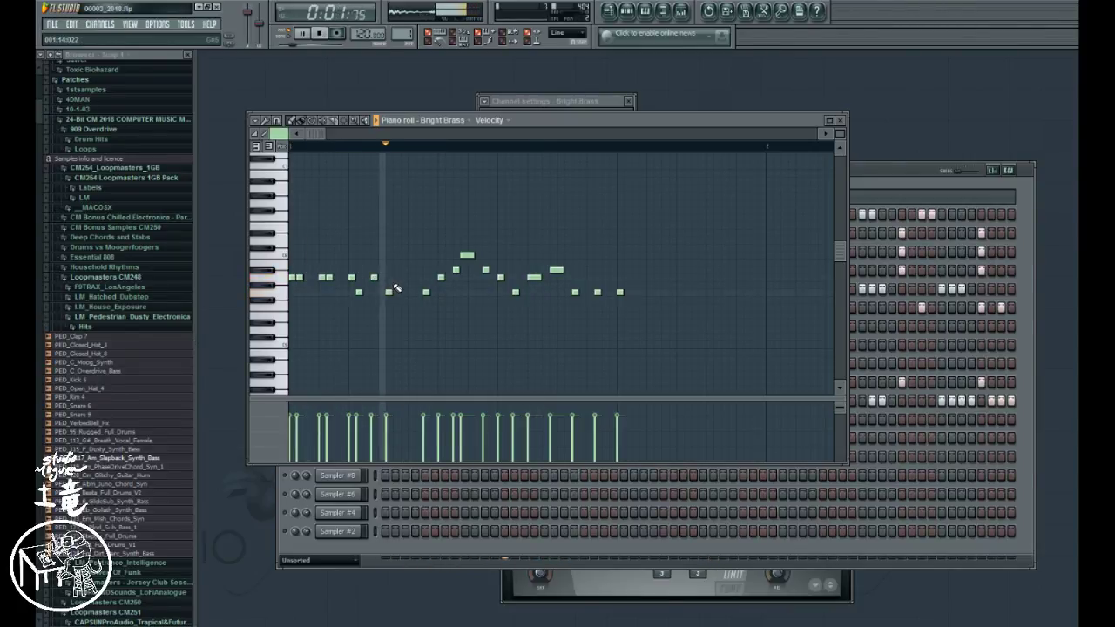
# - Add a Bright Brass note at step 16 and settle it on A#5, replaying the melody to compare pitches, and return to the step sequencer
pyautogui.press('space')
pyautogui.click(404, 292)
pyautogui.press('space')
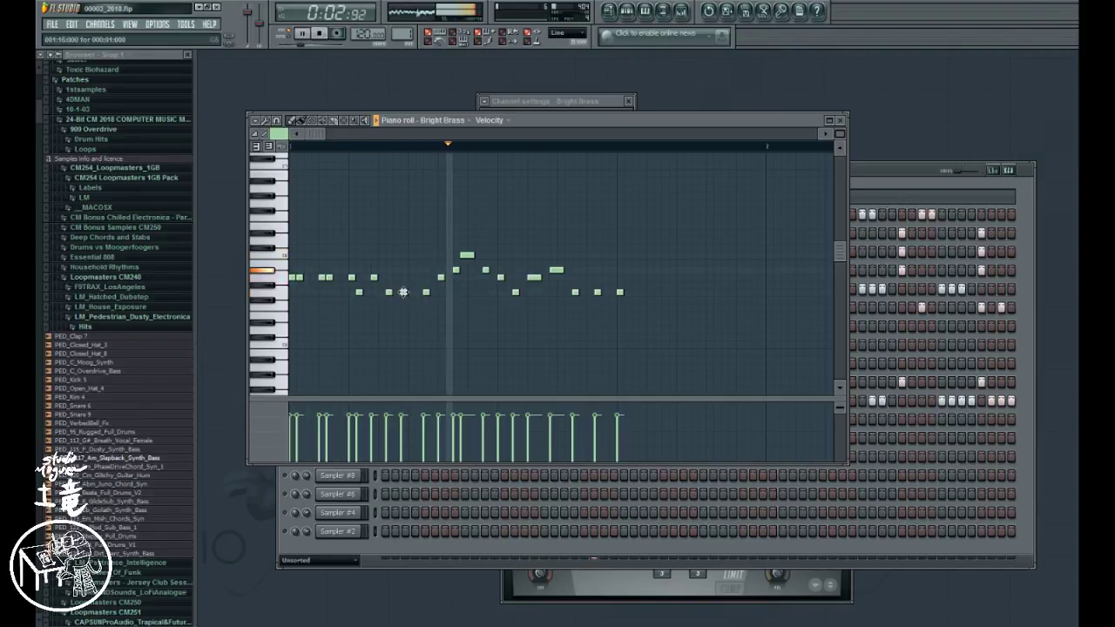
pyautogui.moveTo(403, 292); pyautogui.dragTo(403, 285)
pyautogui.press('space')
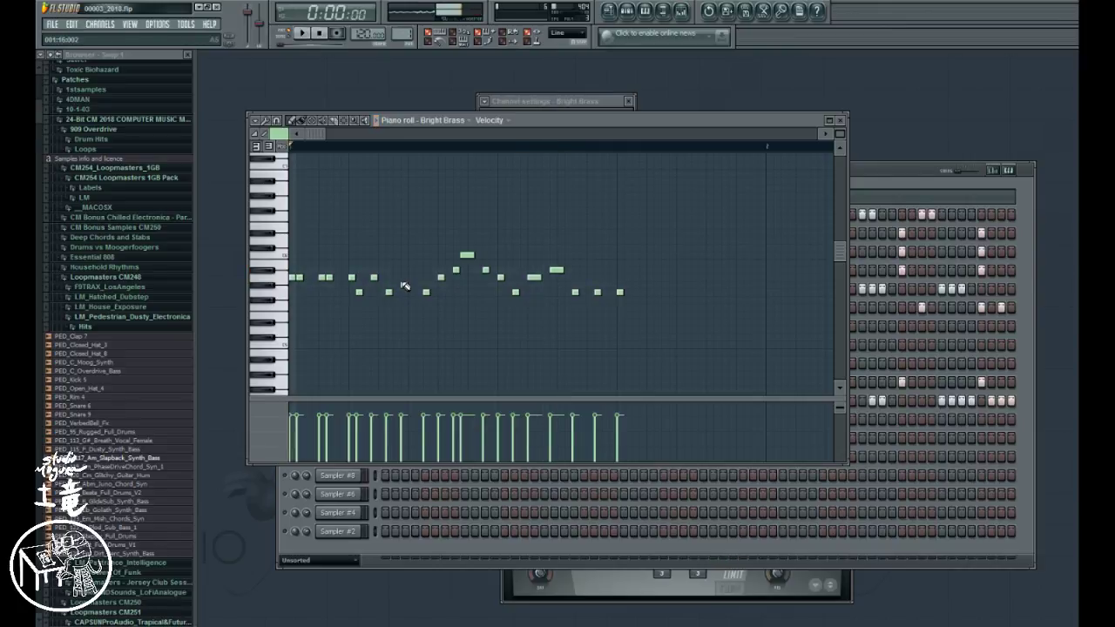
pyautogui.press('space')
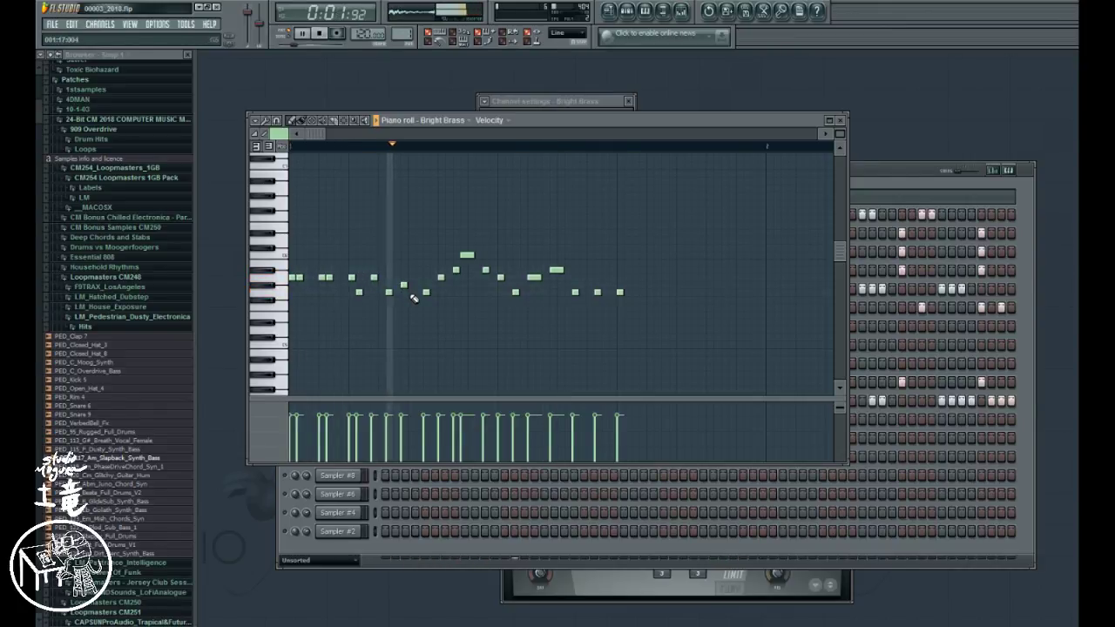
pyautogui.press('space')
pyautogui.click(402, 285)
pyautogui.press('space')
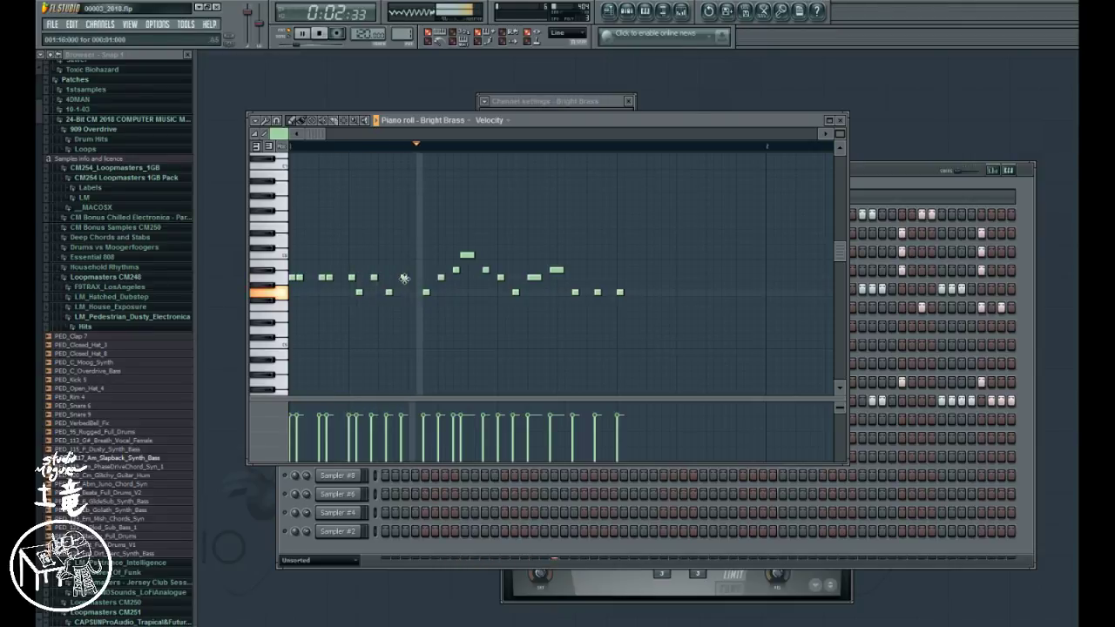
pyautogui.press('space')
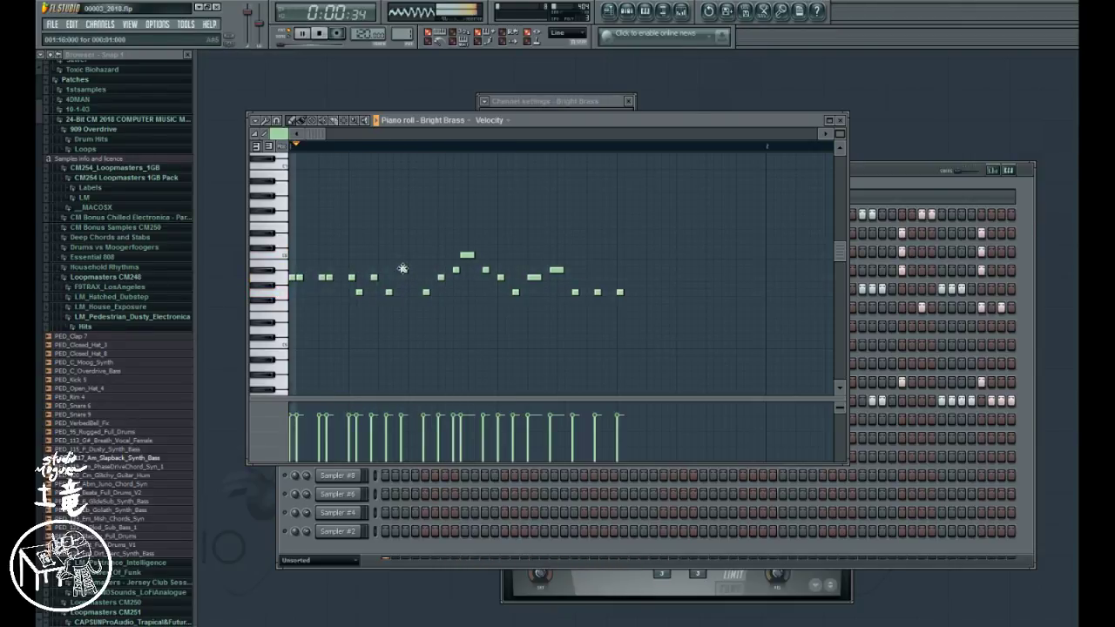
pyautogui.click(403, 269)
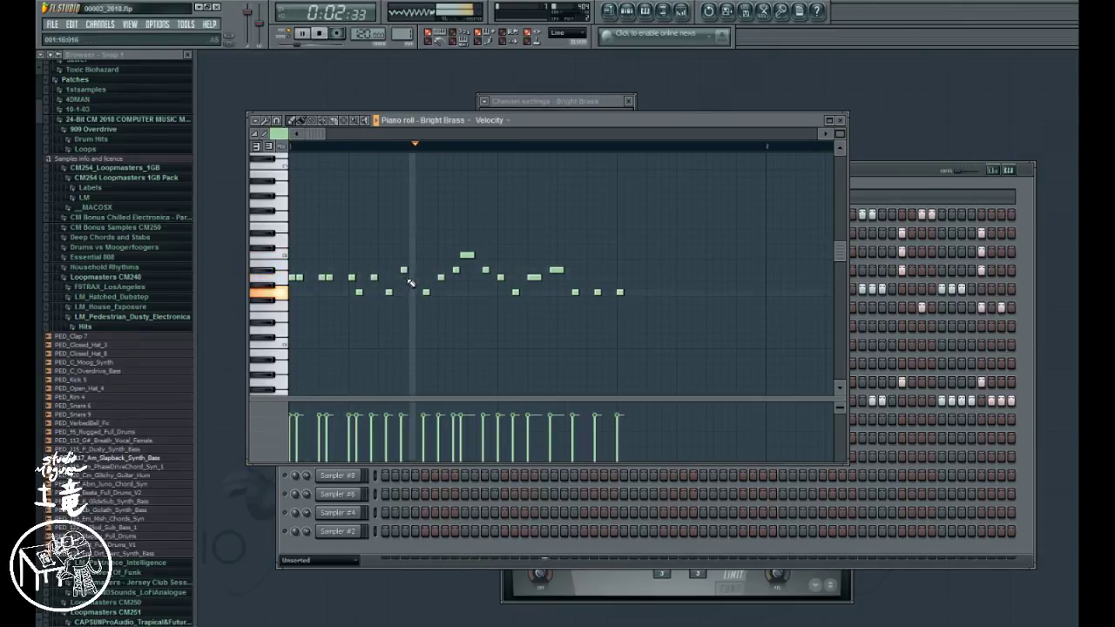
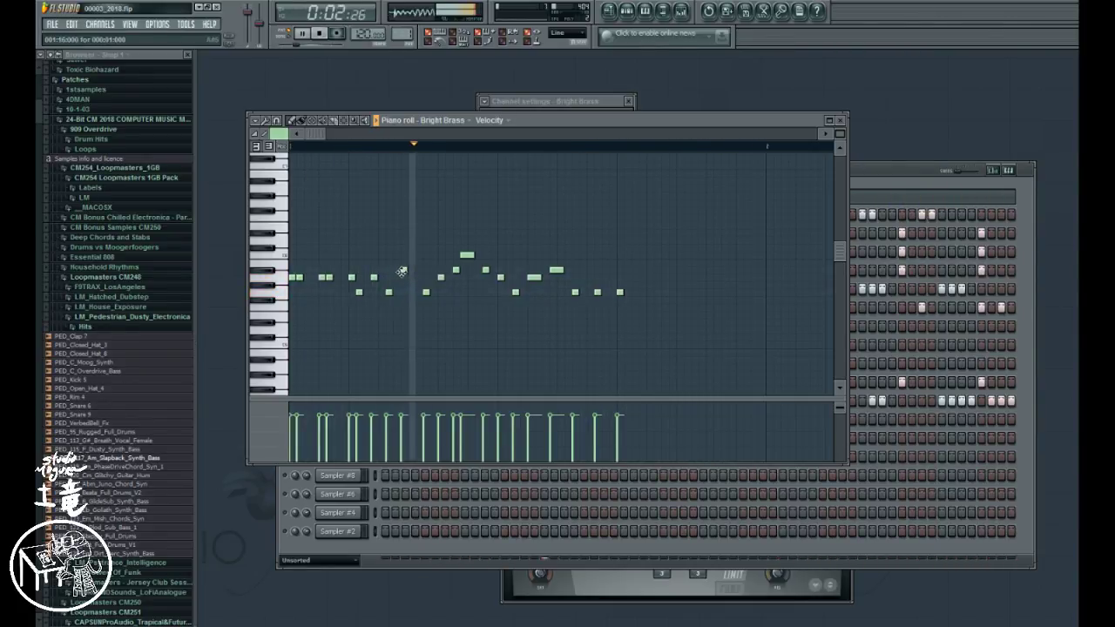
pyautogui.moveTo(404, 272); pyautogui.dragTo(403, 283)
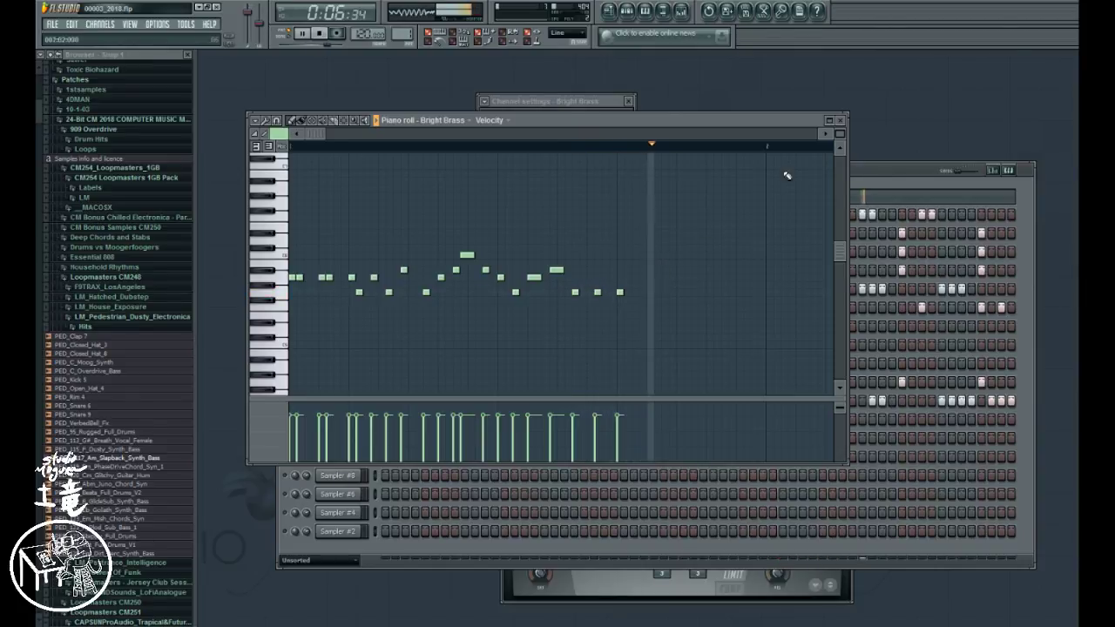
pyautogui.click(867, 174)
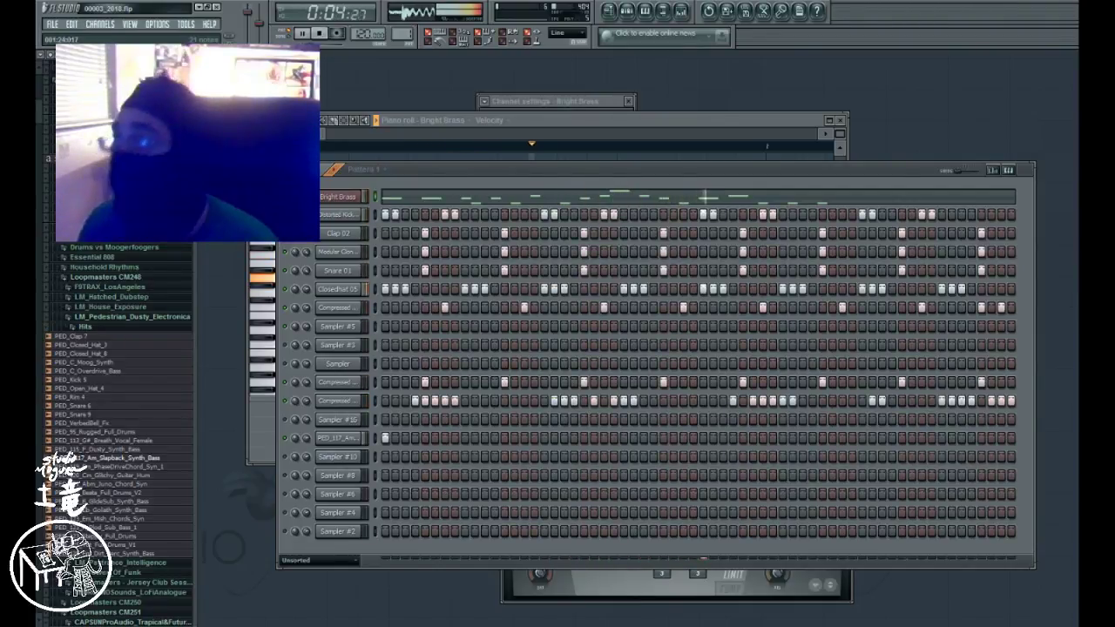
# - Reopen the Bright Brass piano roll and lengthen the third-from-last note to about twice its length, replaying the melody
pyautogui.press('F7')
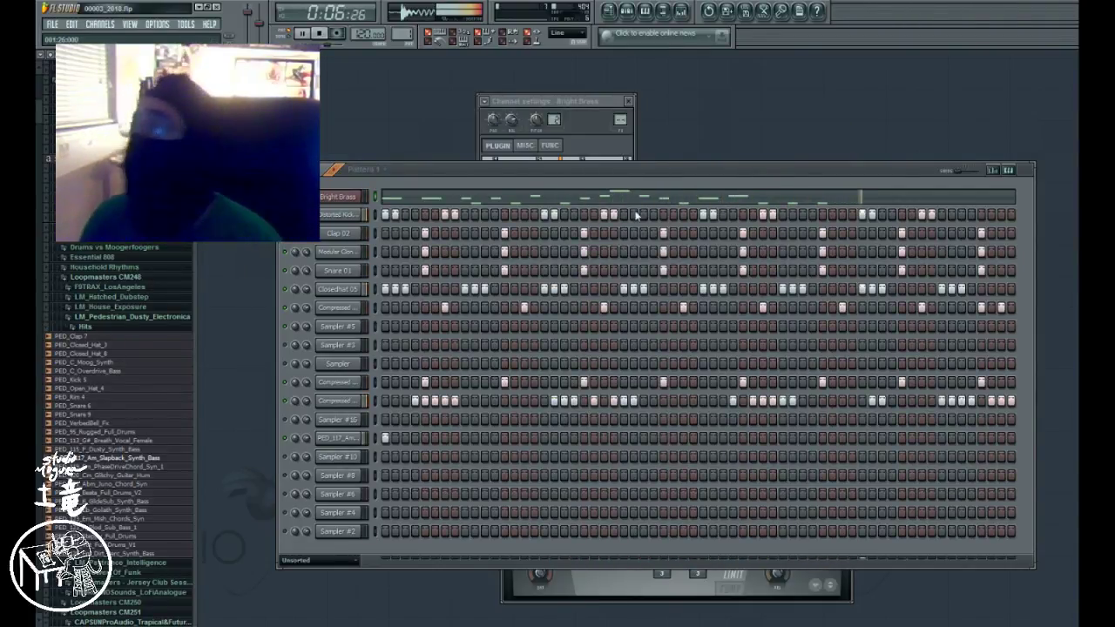
pyautogui.press('F7')
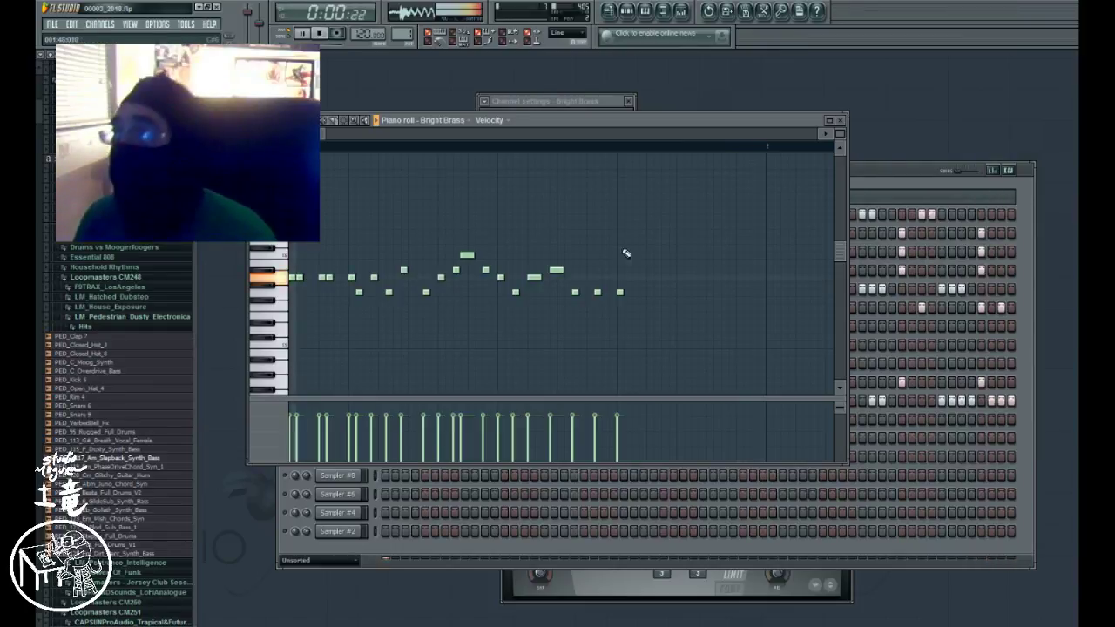
pyautogui.moveTo(578, 292); pyautogui.dragTo(586, 292)
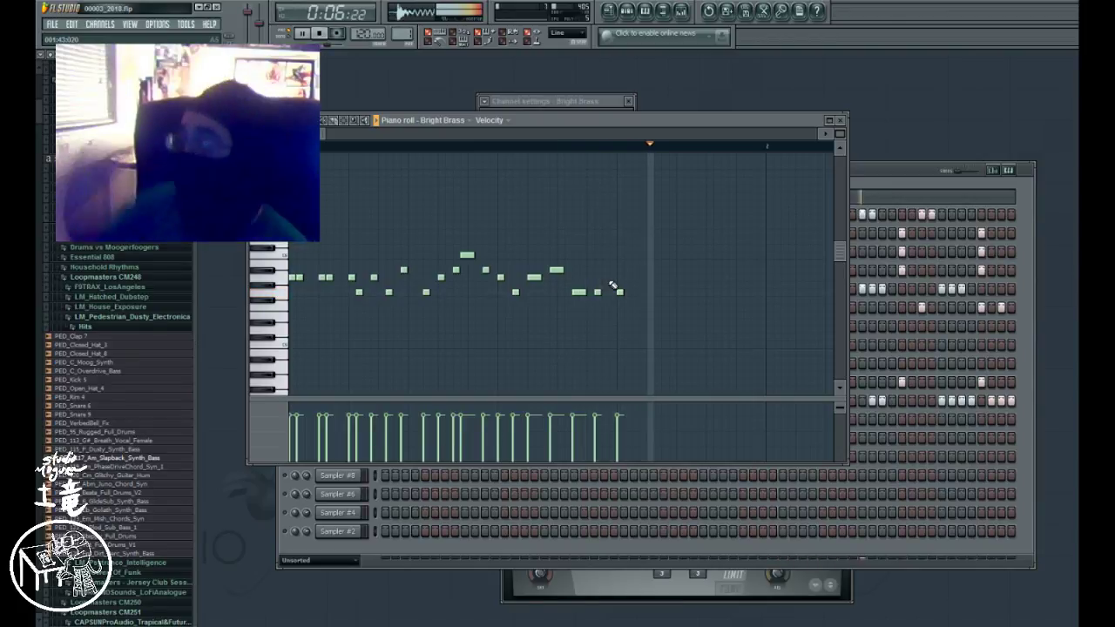
pyautogui.moveTo(630, 297); pyautogui.dragTo(634, 292)
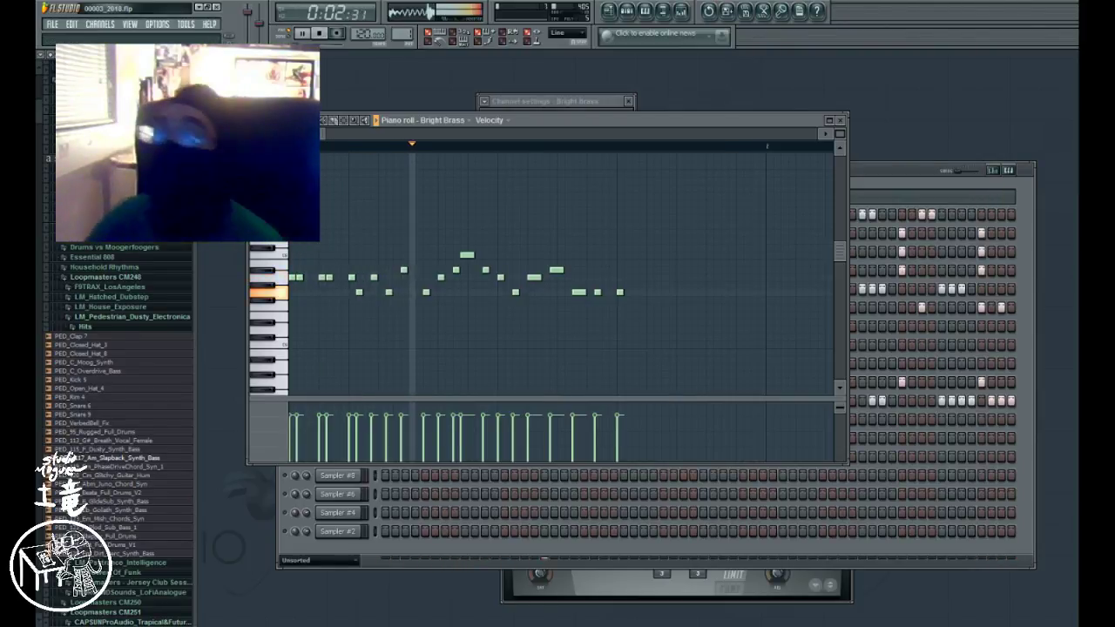
# - Load the ingredients sample into the Sampler #8 channel and trigger it on the pattern's first step
pyautogui.scroll(2, 119, 349)
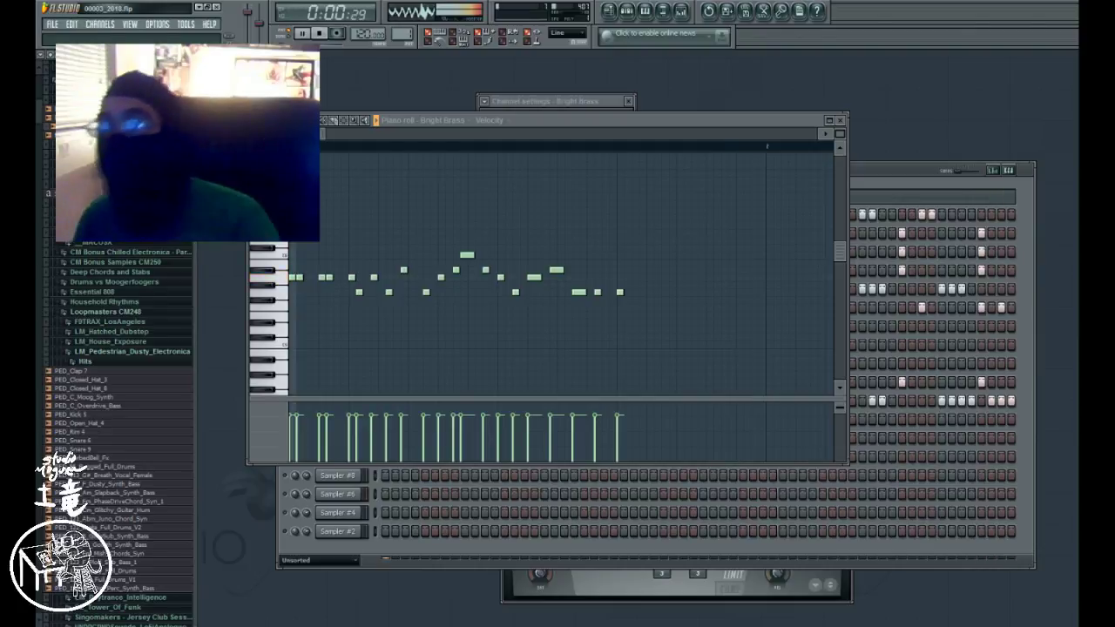
pyautogui.click(860, 171)
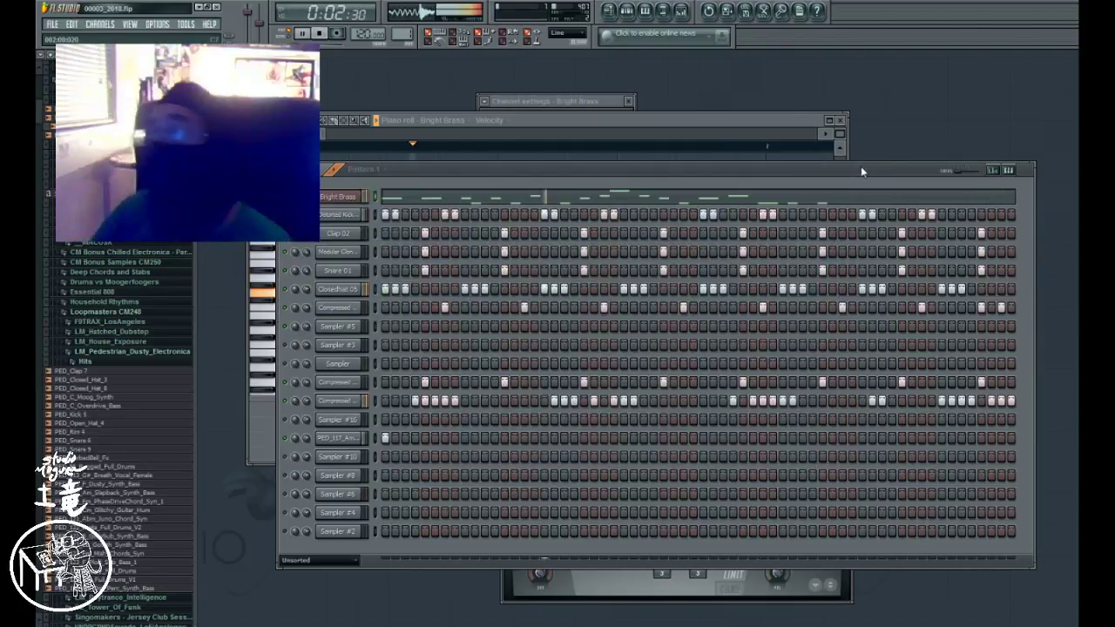
pyautogui.moveTo(122, 175); pyautogui.dragTo(336, 474)
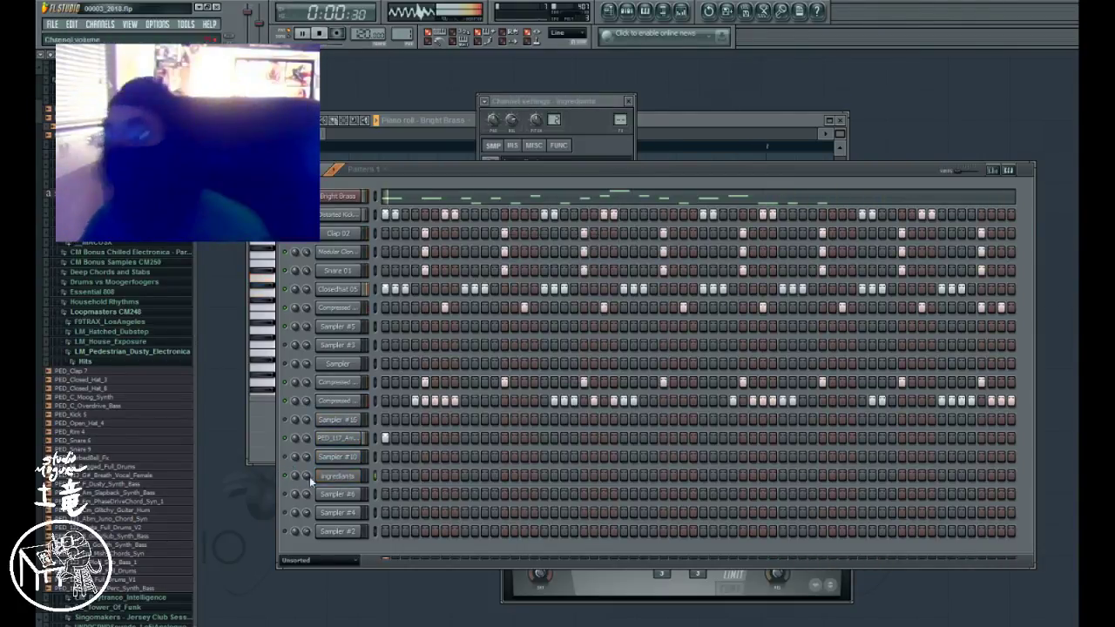
pyautogui.click(395, 475)
pyautogui.click(385, 474)
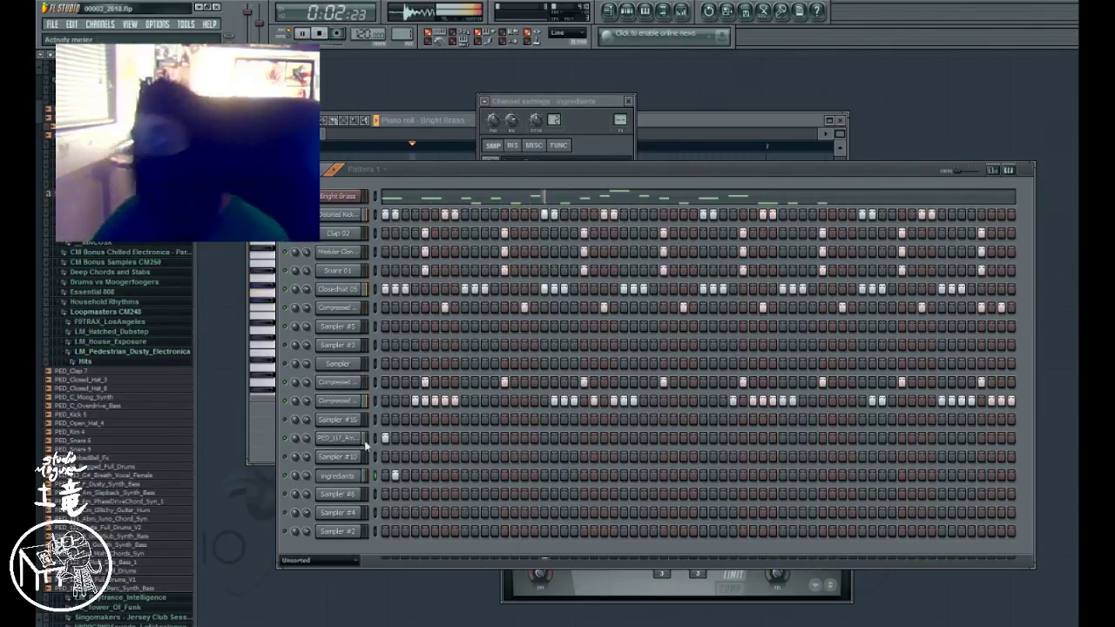
pyautogui.rightClick(395, 479)
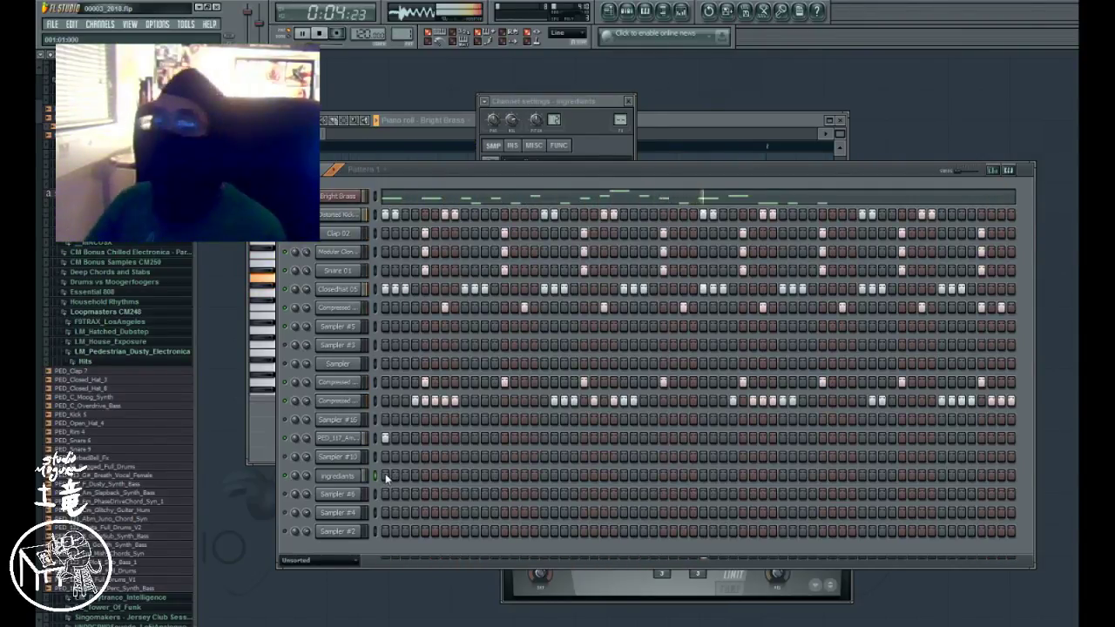
pyautogui.click(385, 475)
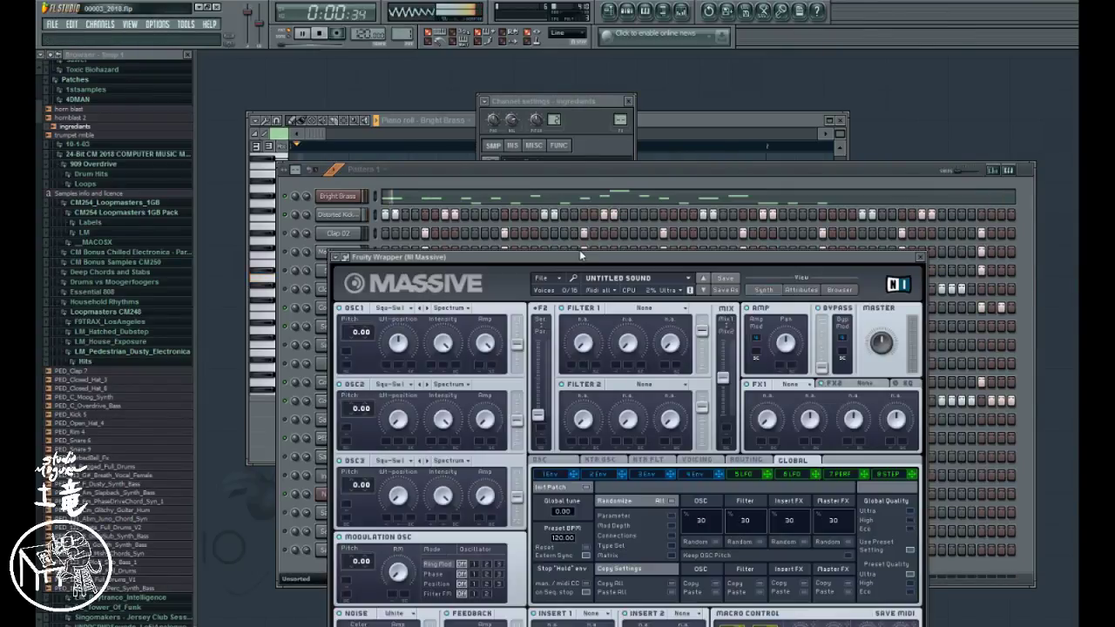
# - Open the NI Massive channel, audition notes on its keyboard over the playing pattern, and lower its root note
pyautogui.click(657, 178)
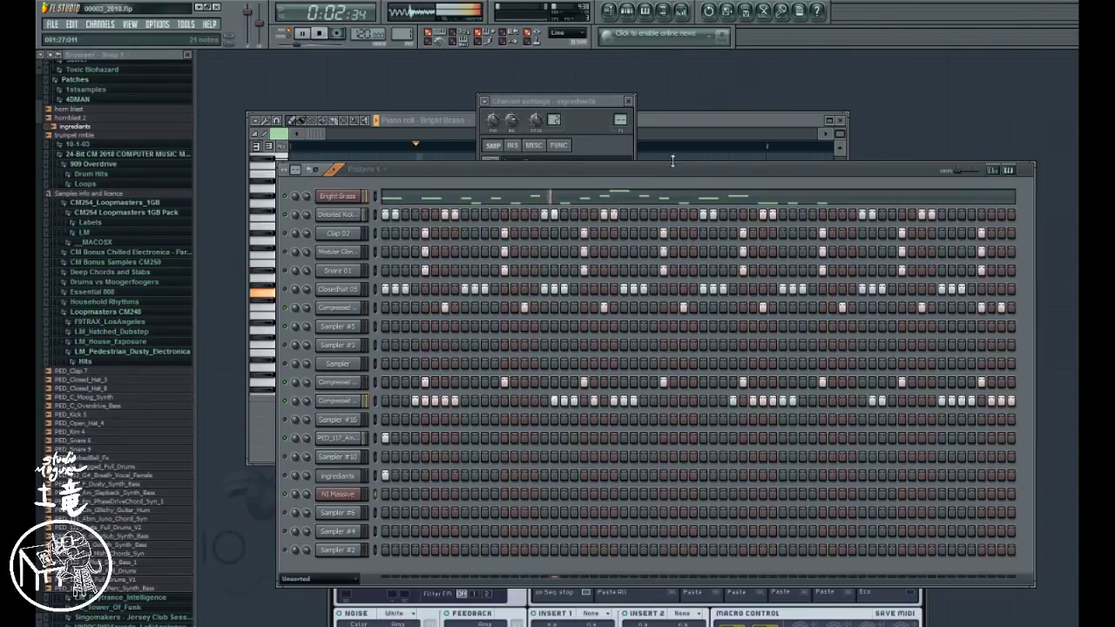
pyautogui.click(337, 494)
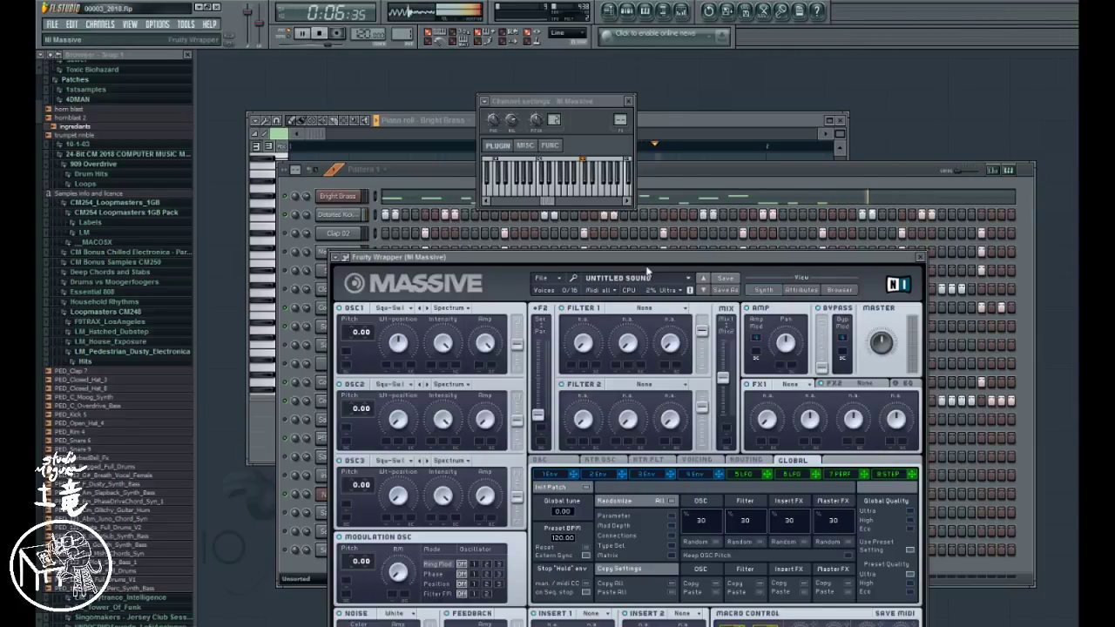
pyautogui.click(582, 187)
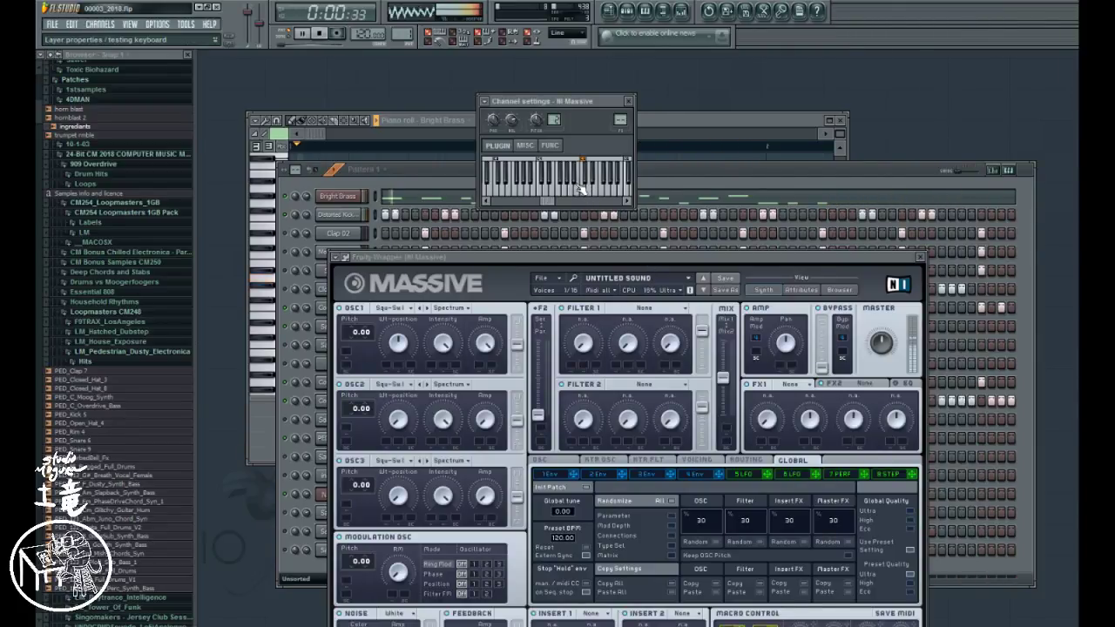
pyautogui.click(566, 188)
pyautogui.click(546, 187)
pyautogui.click(568, 190)
pyautogui.click(568, 190)
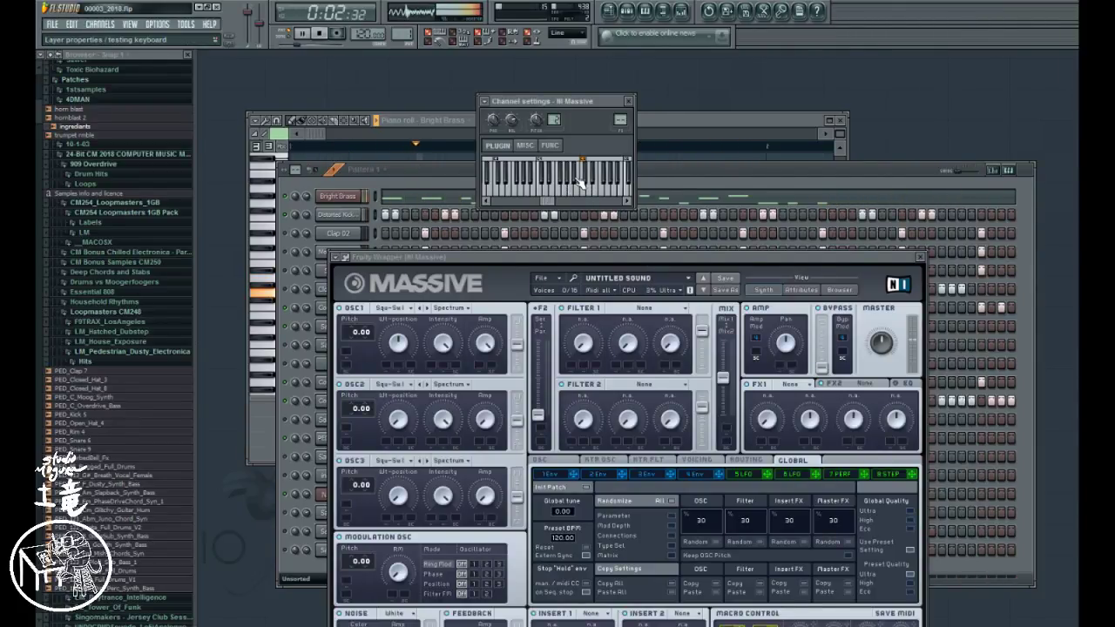
pyautogui.click(575, 184)
pyautogui.click(579, 180)
pyautogui.click(561, 181)
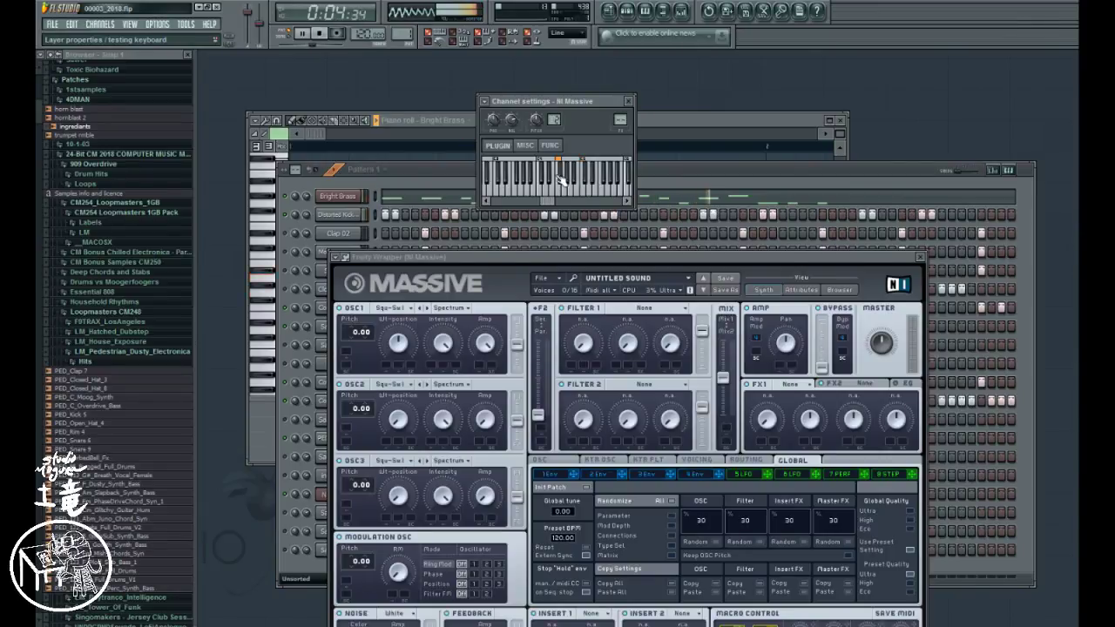
# - Check the Bright Brass channel's settings, then return to NI Massive and audition more keyboard notes against the playing pattern
pyautogui.click(348, 199)
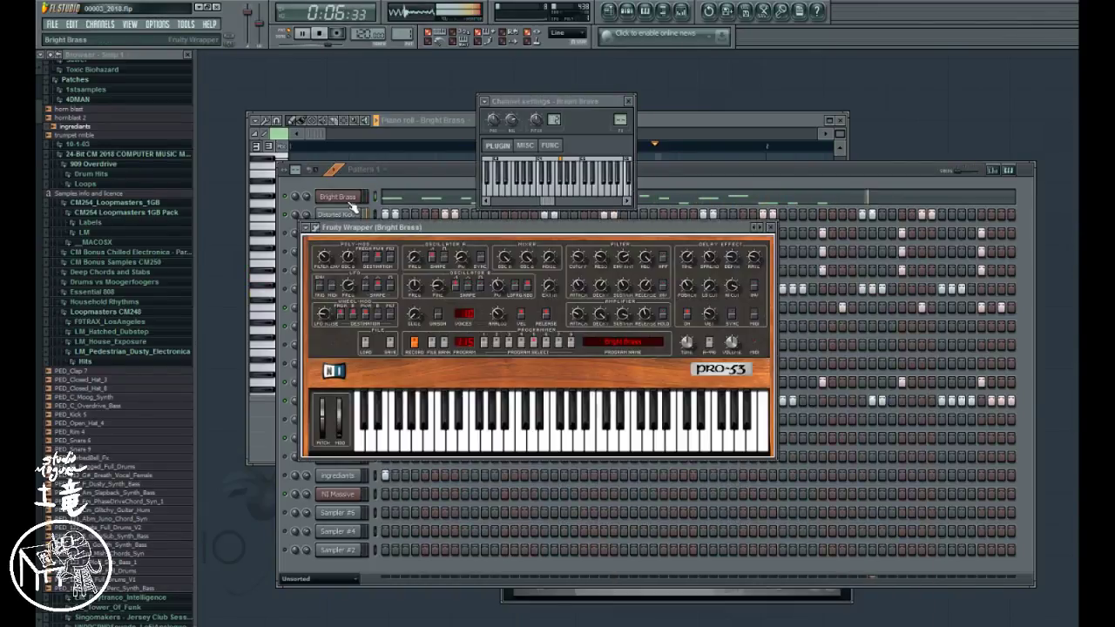
pyautogui.click(338, 494)
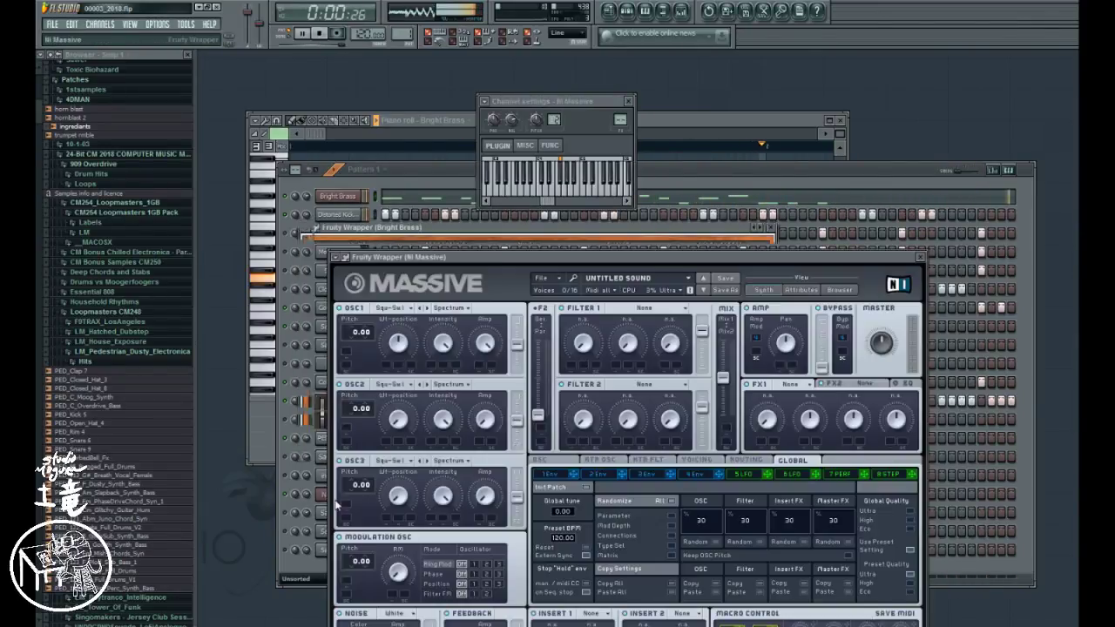
pyautogui.click(601, 195)
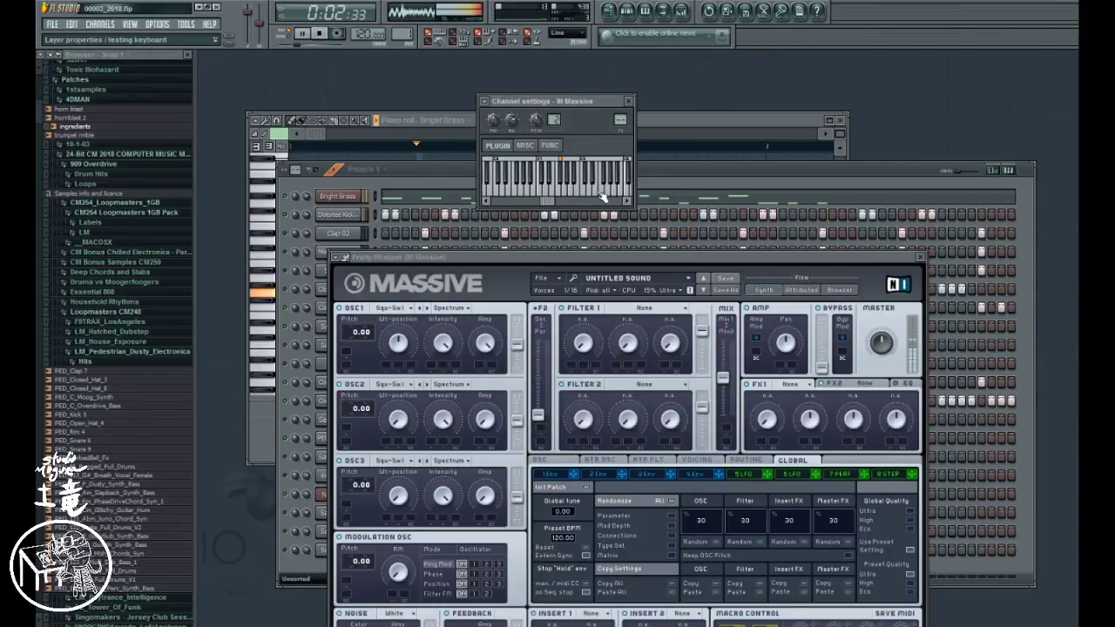
pyautogui.click(551, 195)
pyautogui.click(550, 196)
pyautogui.click(538, 196)
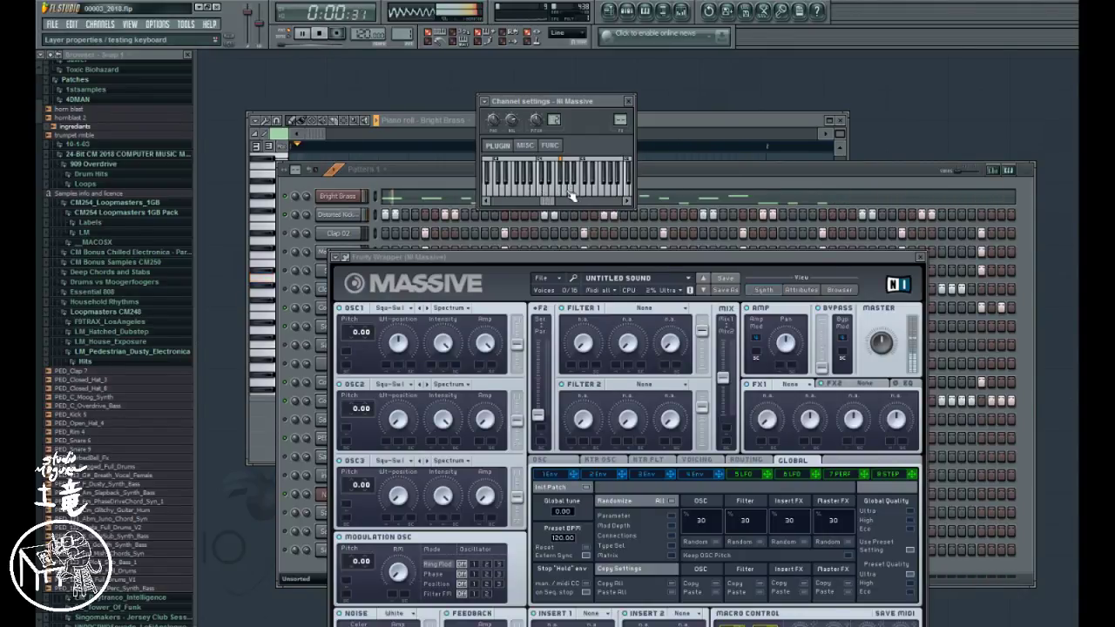
pyautogui.click(571, 194)
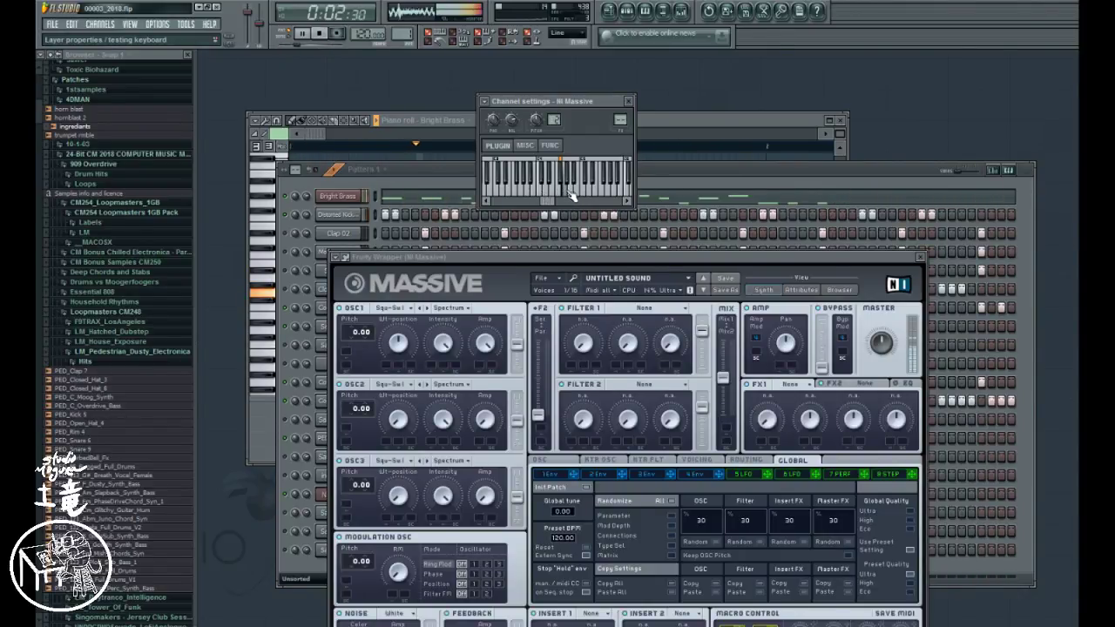
pyautogui.click(569, 193)
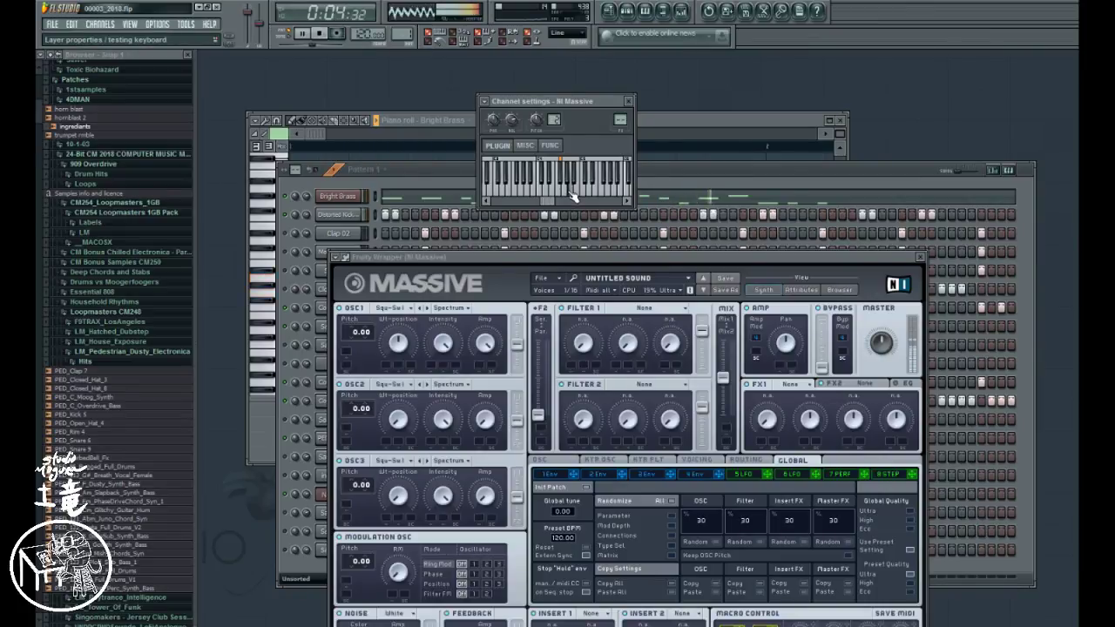
pyautogui.click(567, 193)
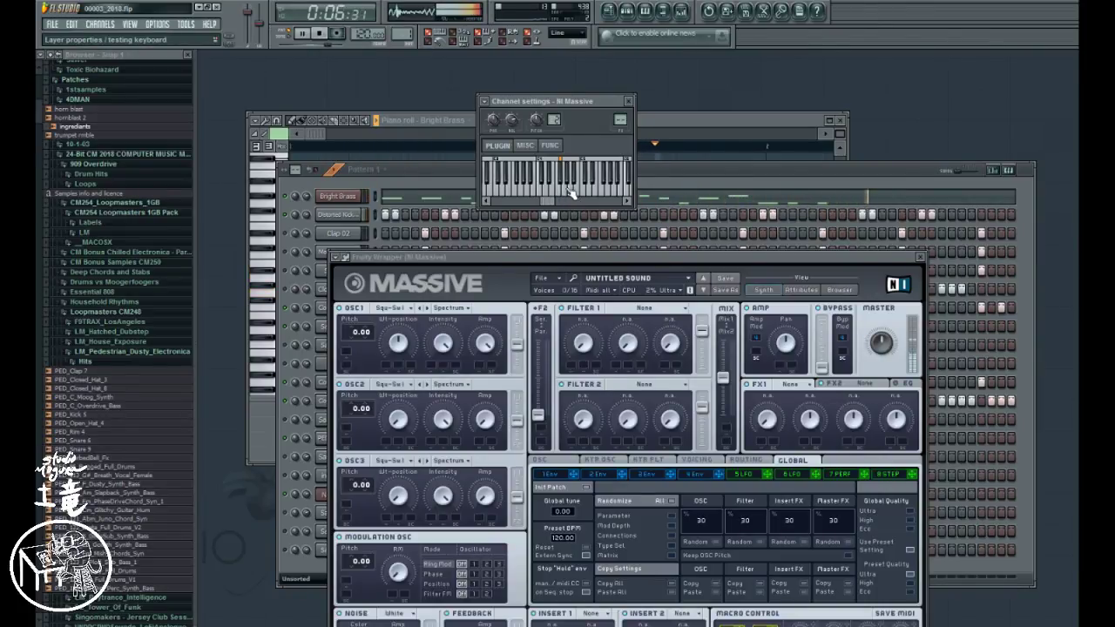
pyautogui.click(554, 191)
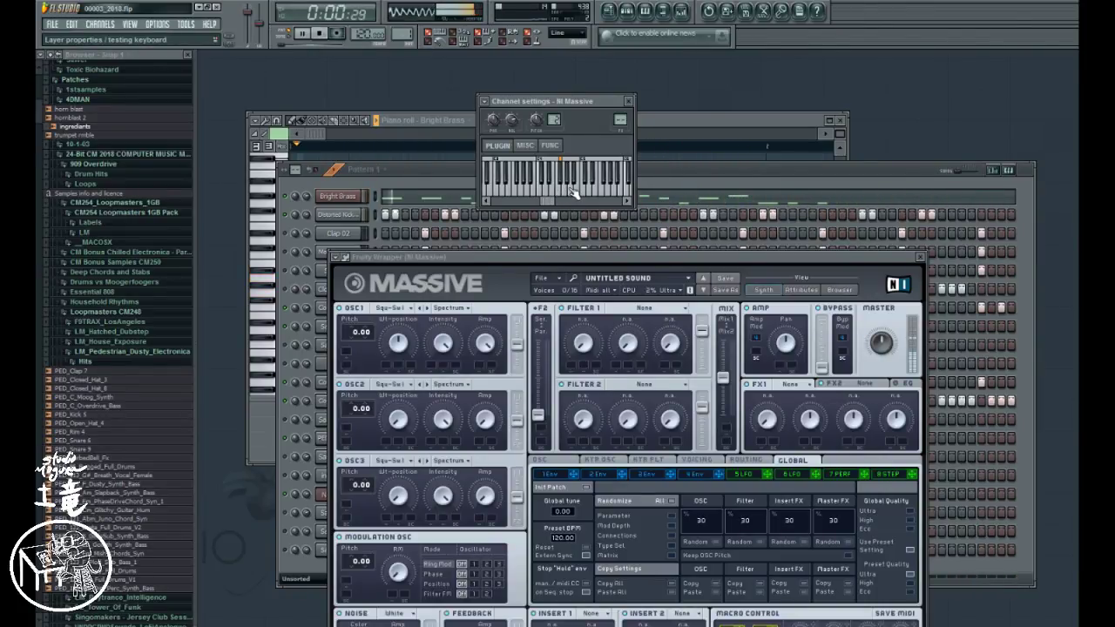
pyautogui.click(562, 190)
pyautogui.click(573, 188)
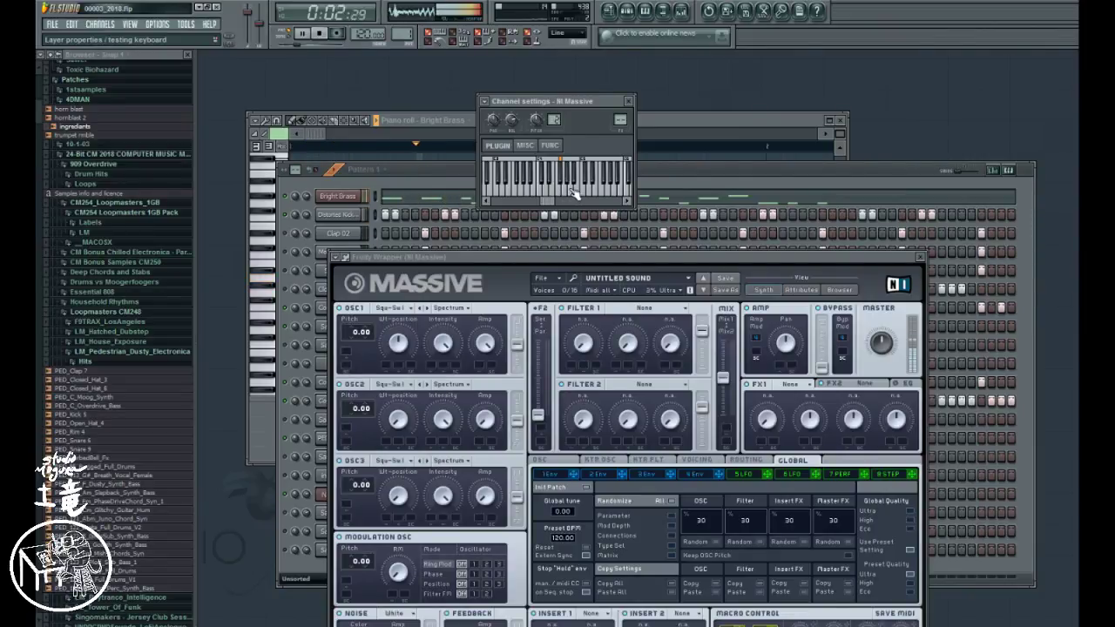
# - Copy the Bright Brass melody into the NI Massive channel and check the pasted notes in its piano roll
pyautogui.click(373, 193)
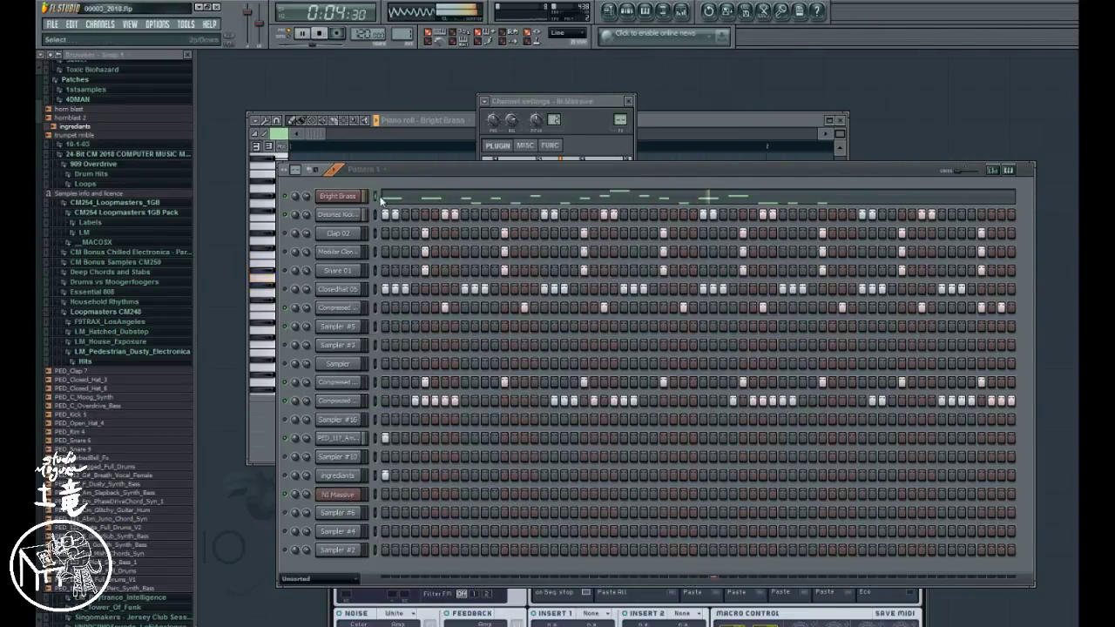
pyautogui.click(374, 494)
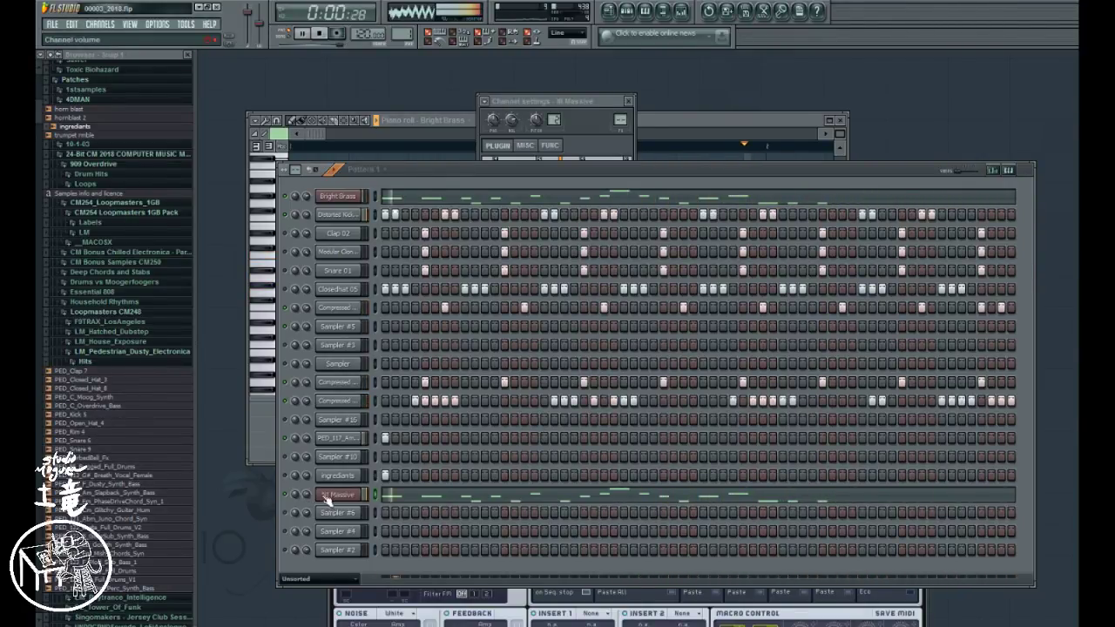
pyautogui.click(473, 497)
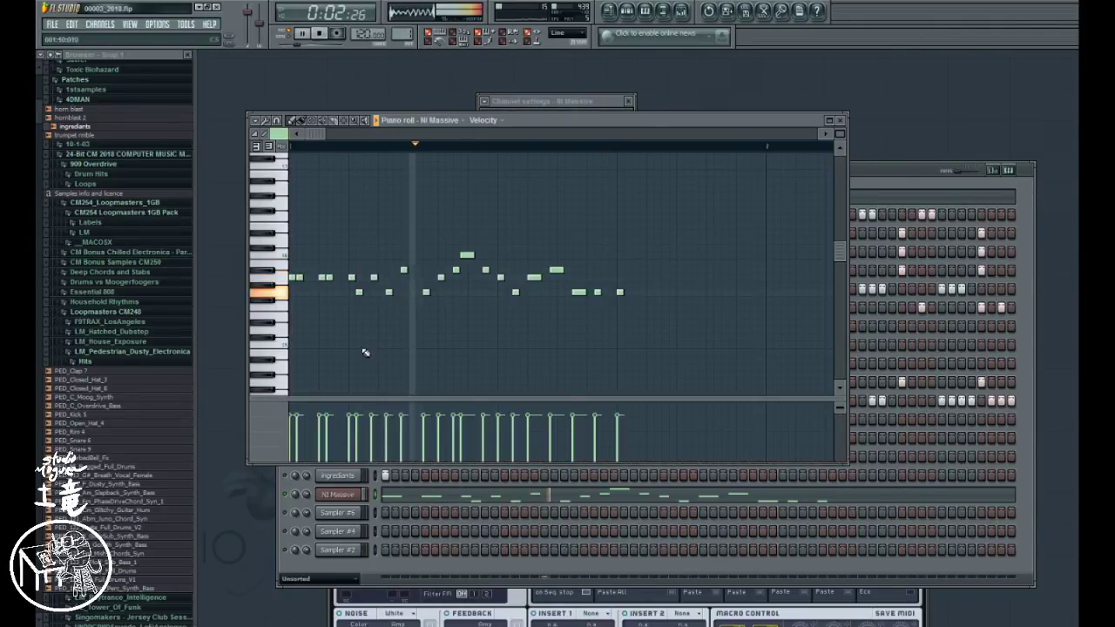
pyautogui.click(881, 171)
# - Open the NI Massive synth, set Filter 1 to Daft and try adjusting its cutoff while the melody plays
pyautogui.click(344, 495)
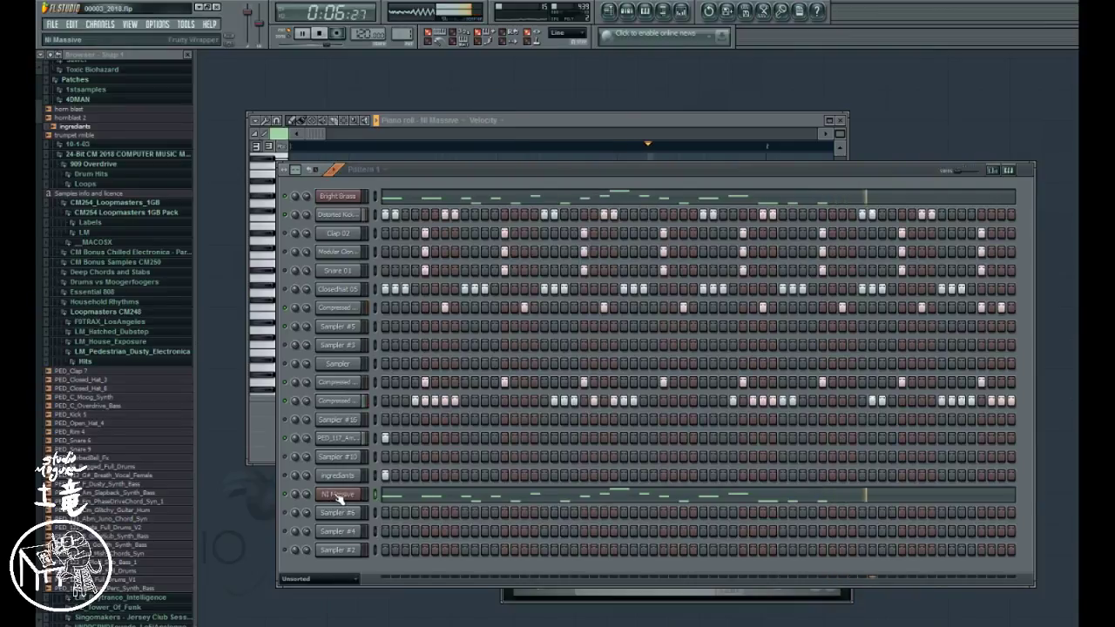
pyautogui.click(346, 493)
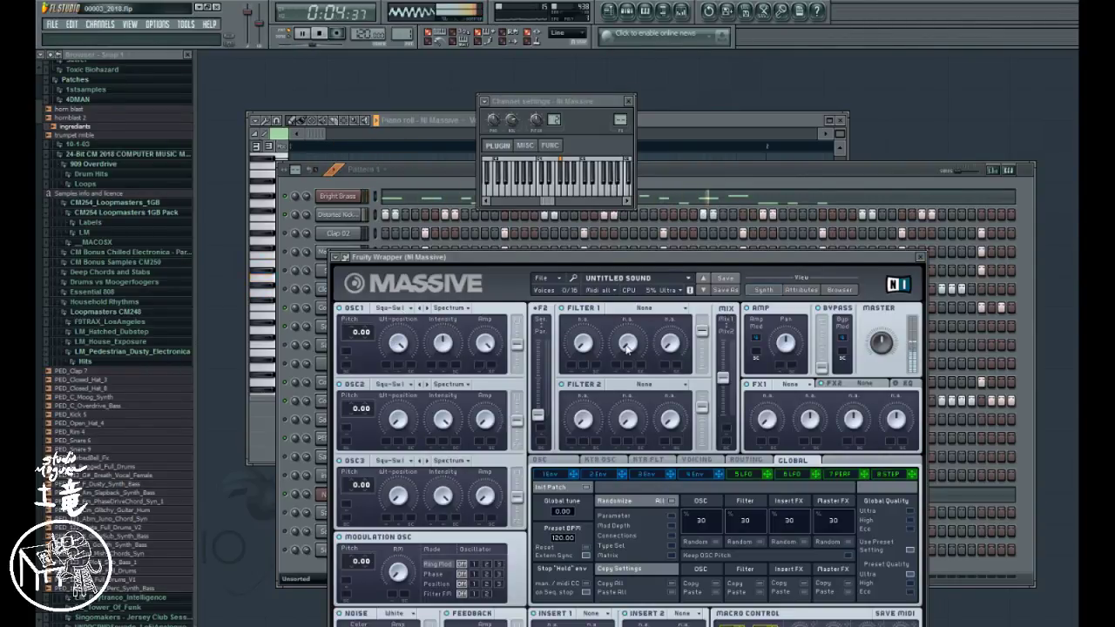
pyautogui.click(675, 310)
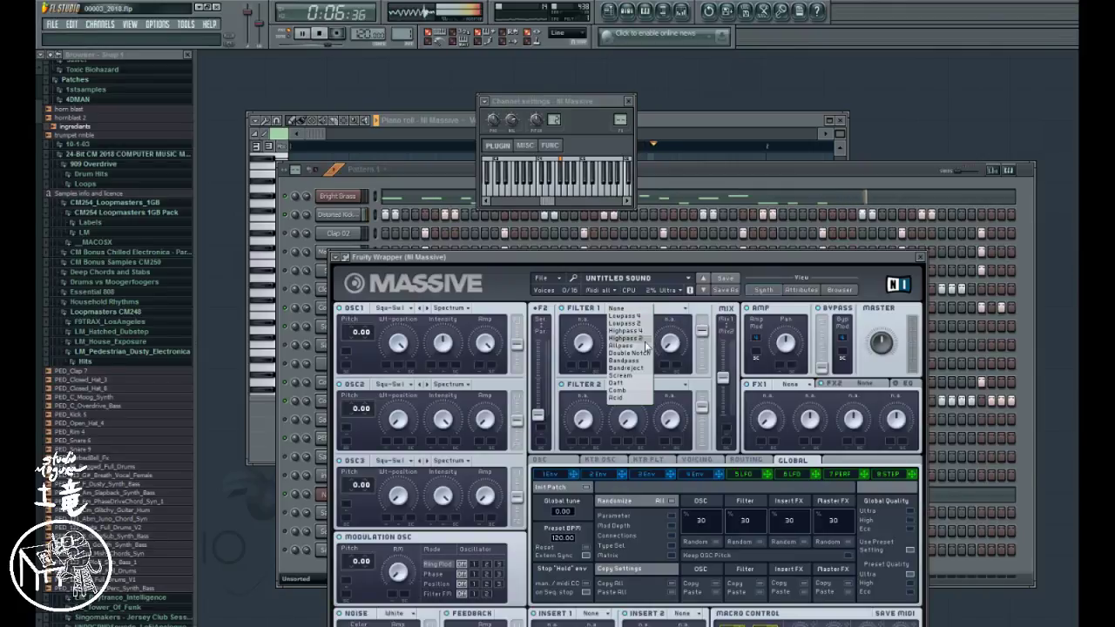
pyautogui.click(623, 383)
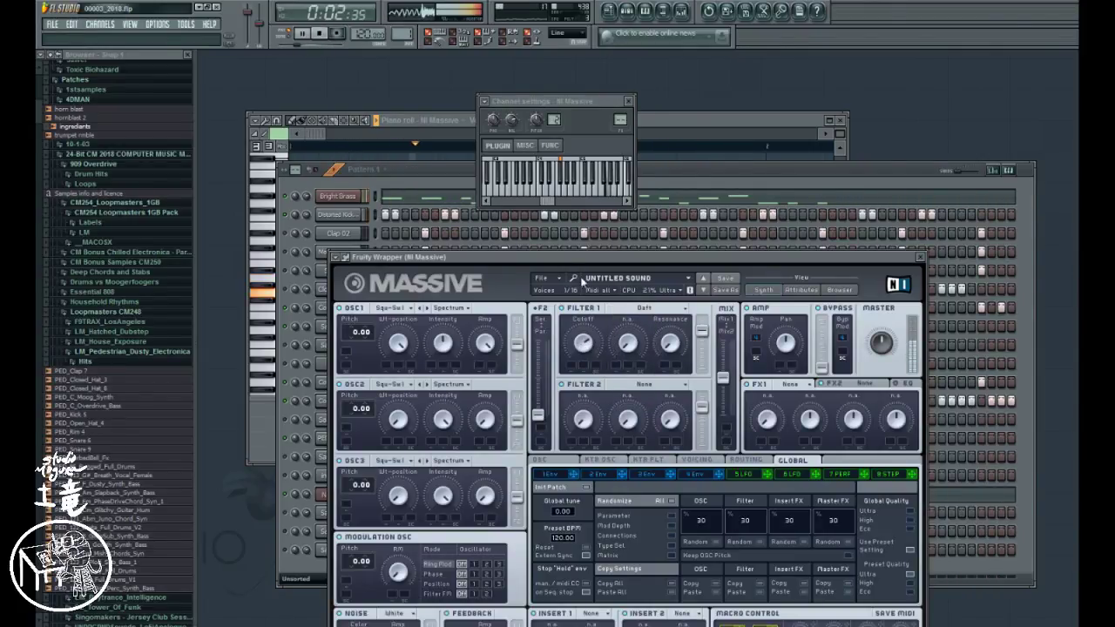
pyautogui.moveTo(586, 342); pyautogui.dragTo(592, 352)
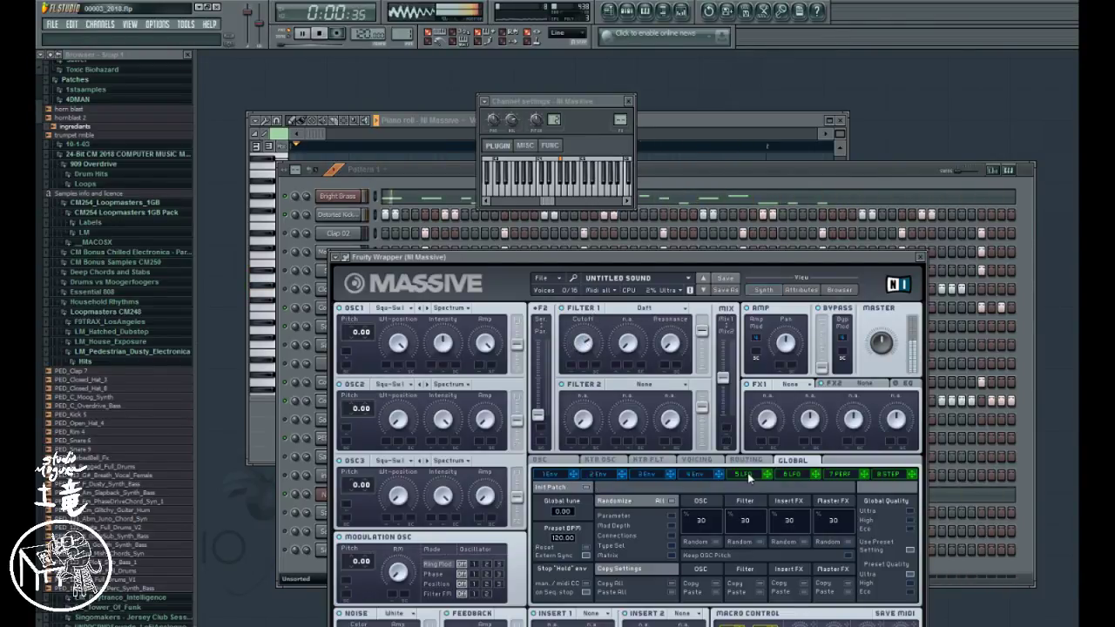
# - Display Massive's envelope 1 and set the OSC2 wavetable to Sin-Tri
pyautogui.click(598, 475)
pyautogui.click(551, 475)
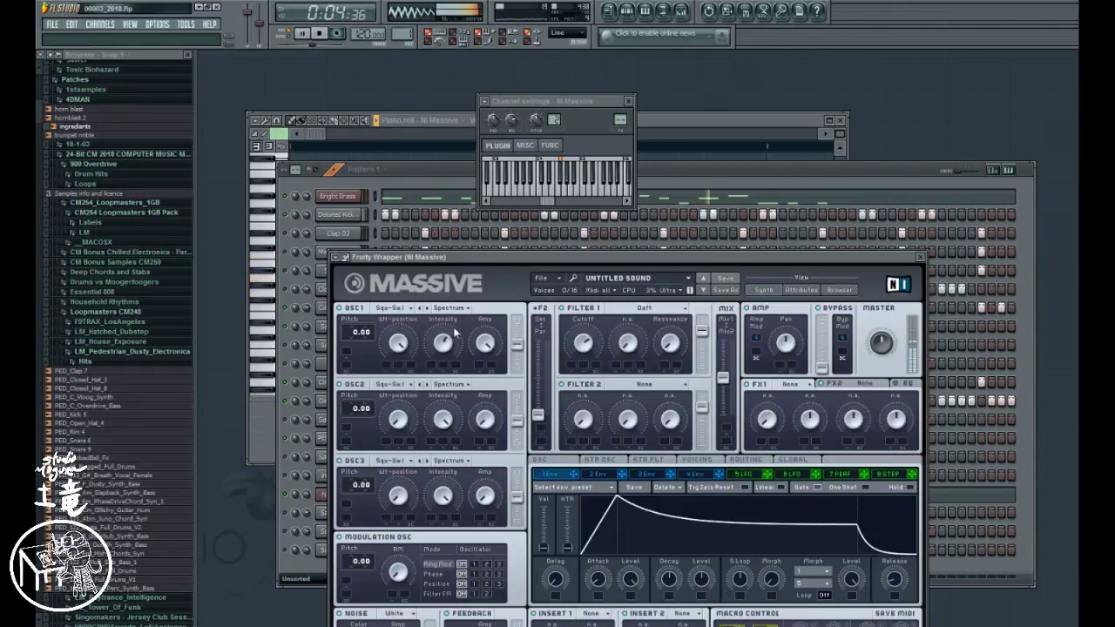
pyautogui.click(451, 308)
pyautogui.click(484, 341)
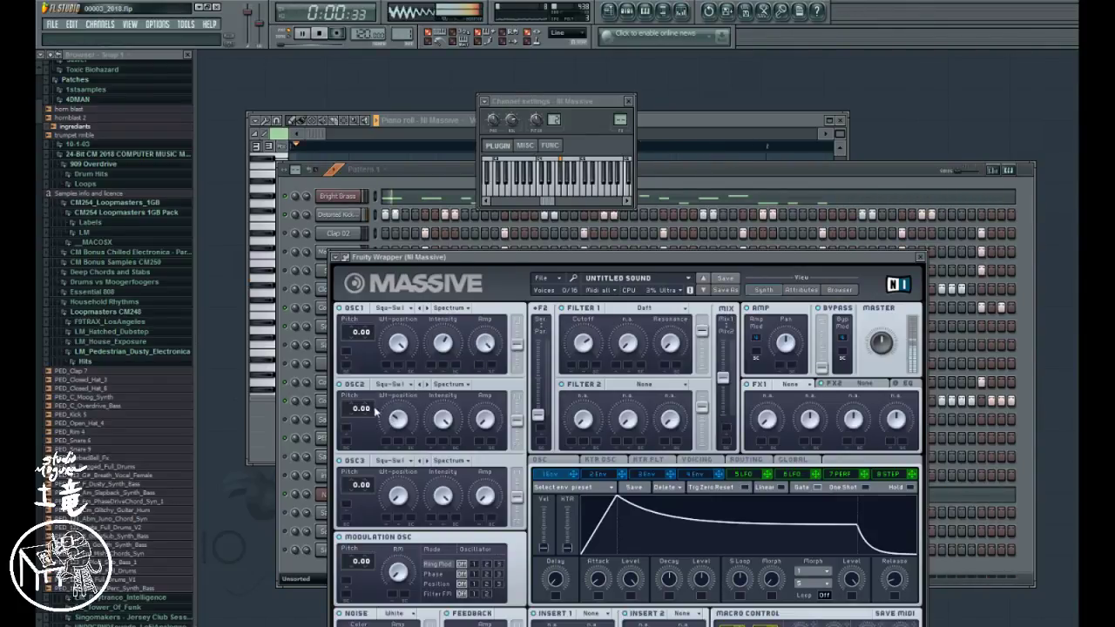
pyautogui.click(409, 384)
pyautogui.click(444, 431)
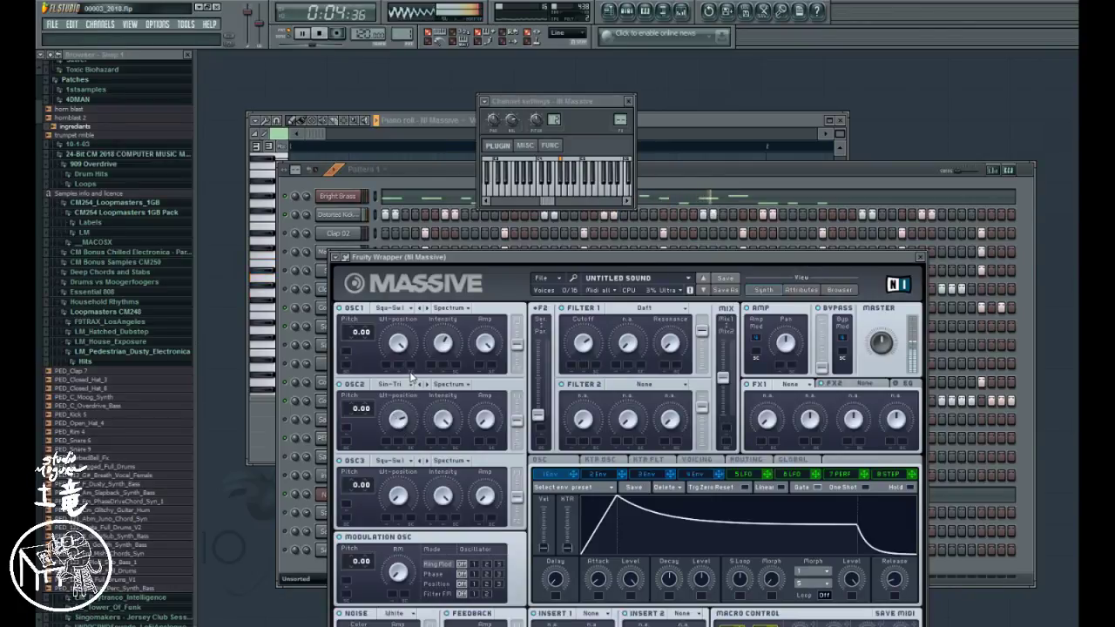
# - Try OSC2 with the Roughmath II wavetable and its pitch lowered to -12.00
pyautogui.click(422, 385)
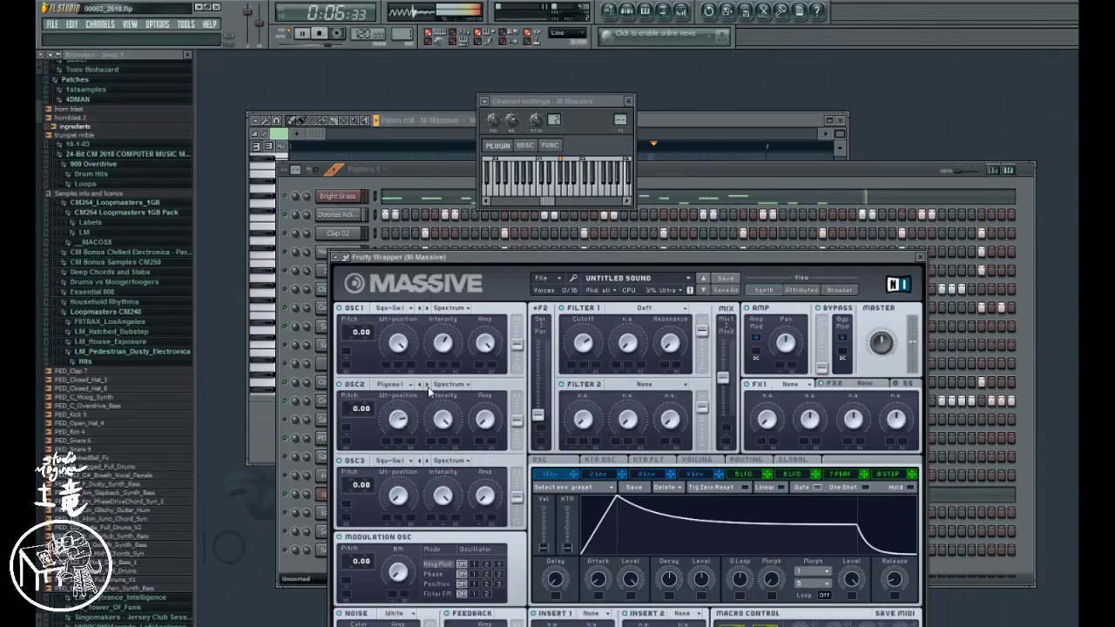
pyautogui.click(412, 386)
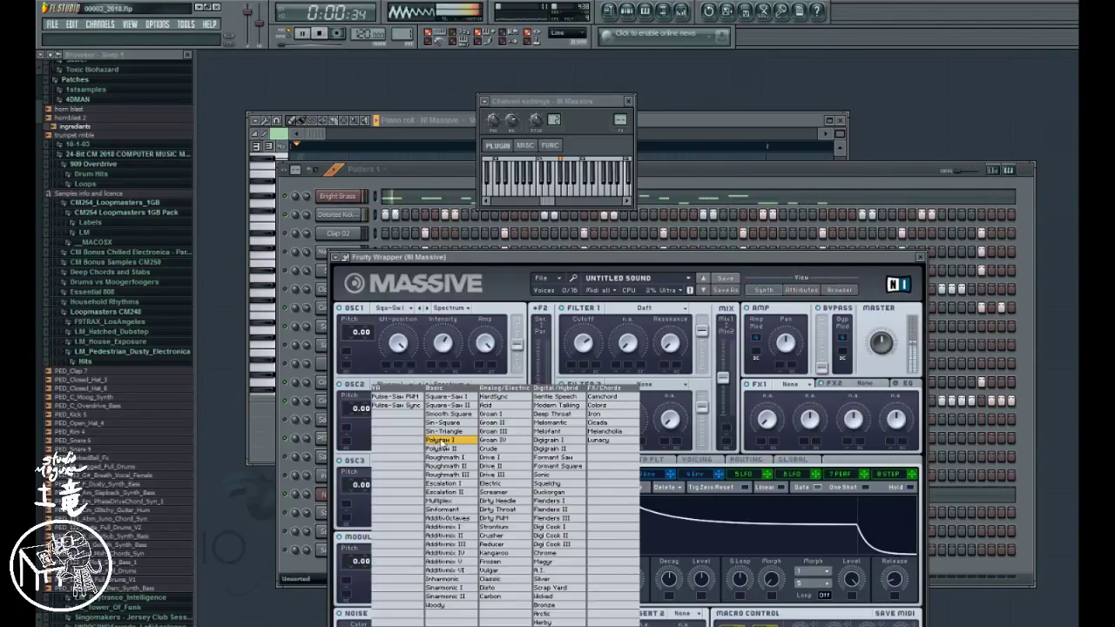
pyautogui.click(446, 466)
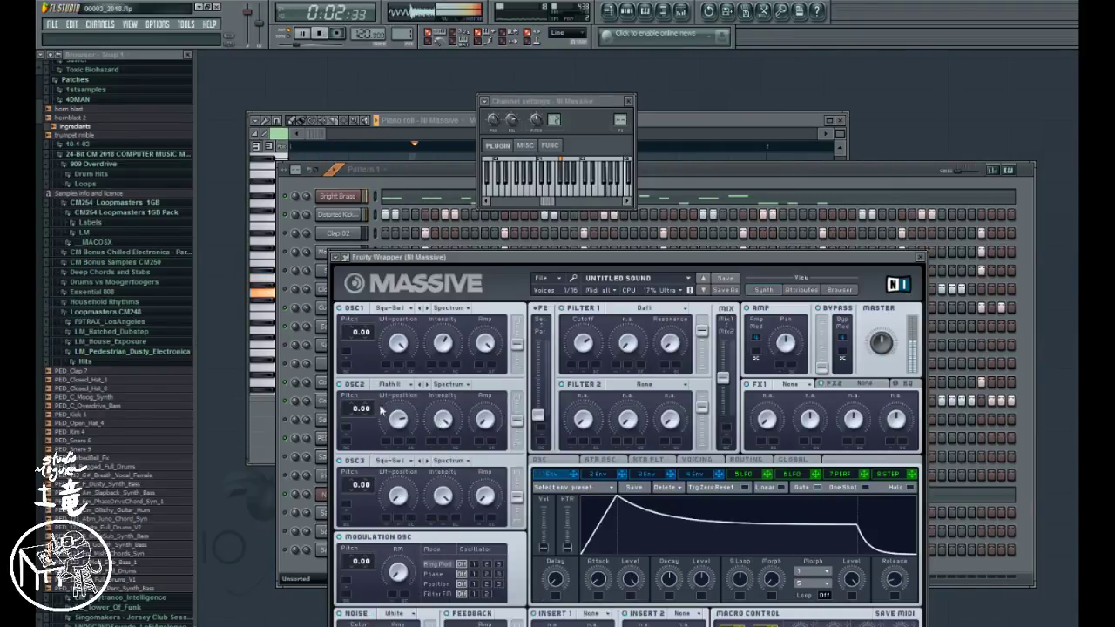
pyautogui.moveTo(361, 407)
pyautogui.mouseDown()
pyautogui.moveTo(352, 433)
pyautogui.moveTo(350, 420)
pyautogui.mouseUp()
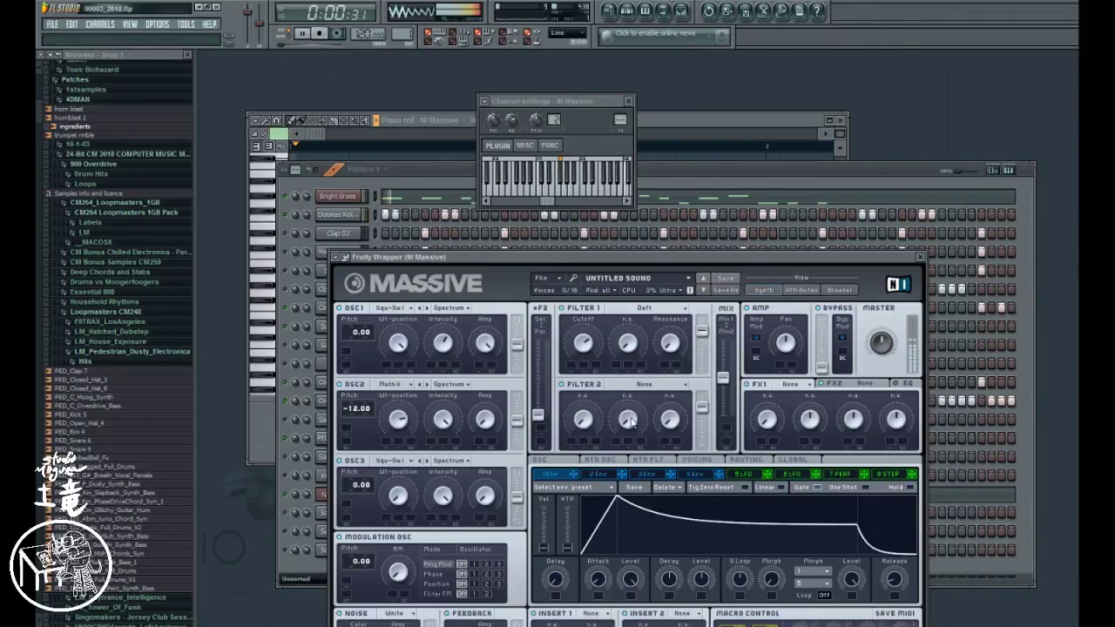
# - Move the Massive window up so the whole synth fits on screen, and adjust Filter 1's cutoff while the melody plays
pyautogui.moveTo(763, 255); pyautogui.dragTo(778, 169)
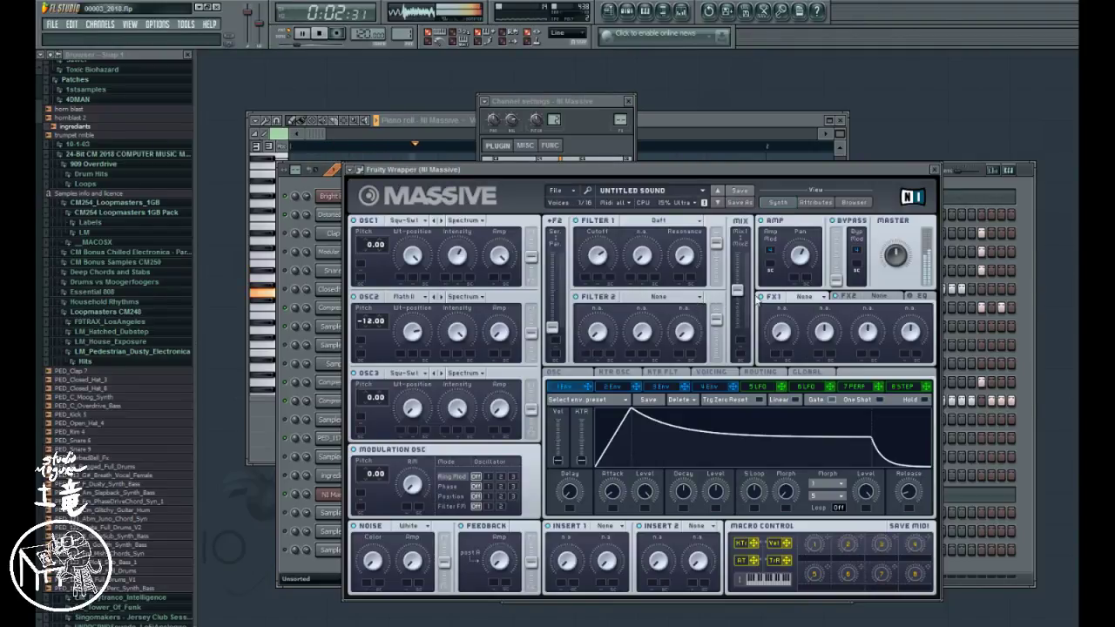
pyautogui.click(700, 297)
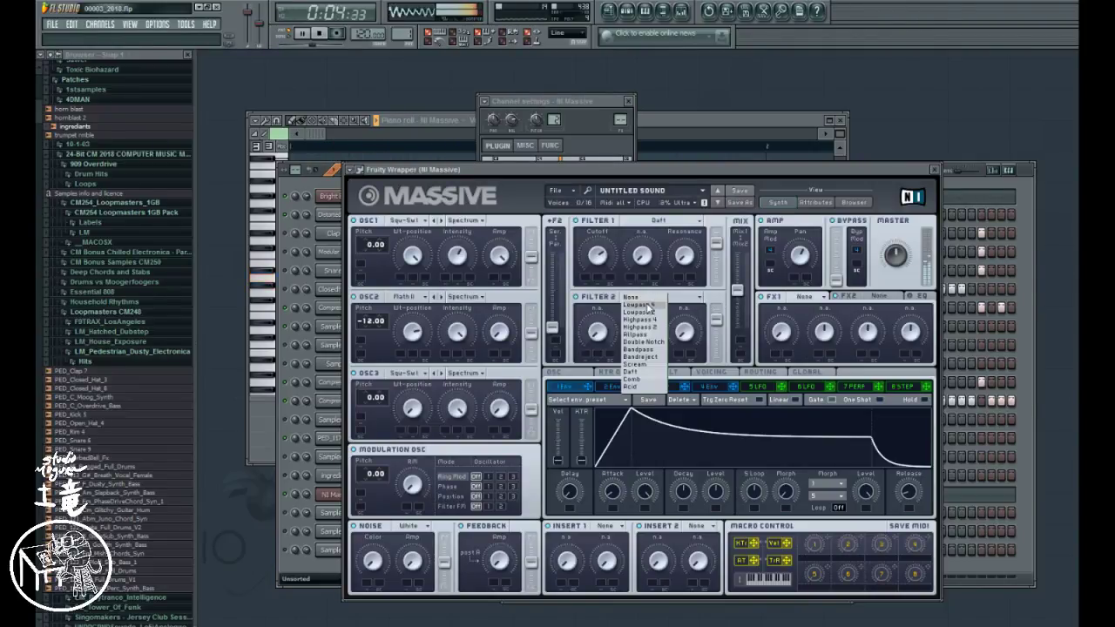
pyautogui.click(604, 228)
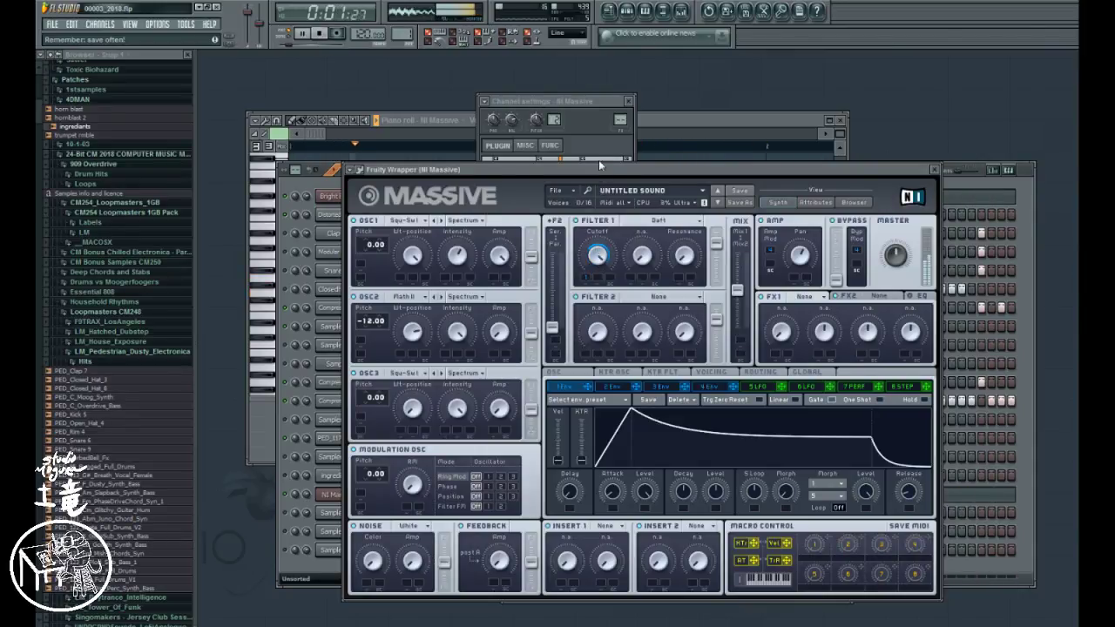
pyautogui.rightClick(588, 264)
pyautogui.press('Escape')
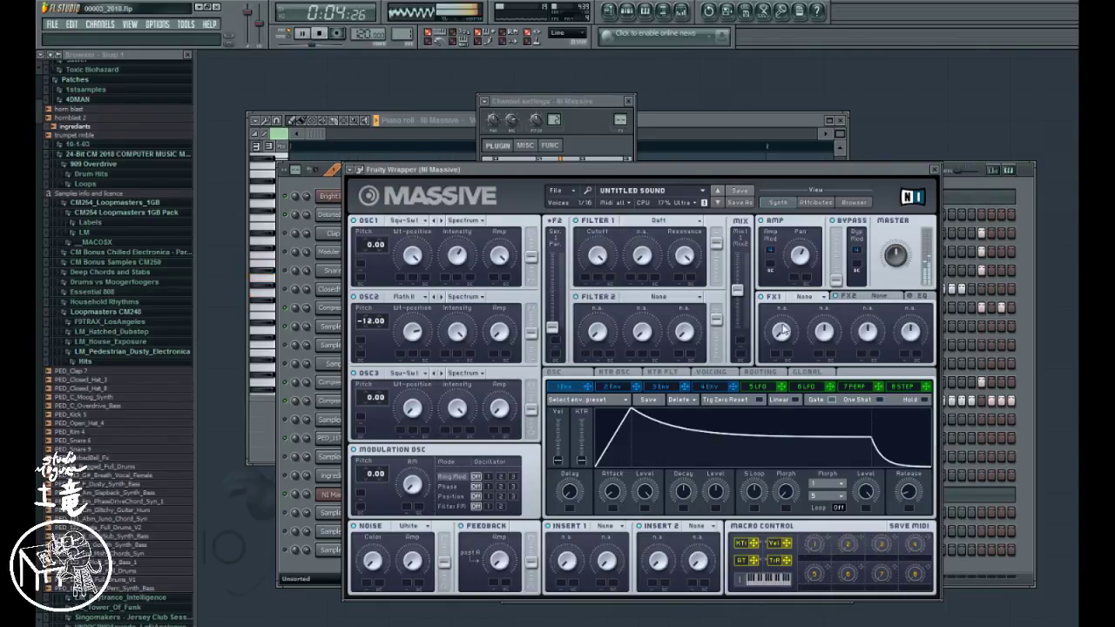
# - Try Comb on Filter 2 and switch it to Acid, and load Dimension Expander in FX1
pyautogui.click(699, 298)
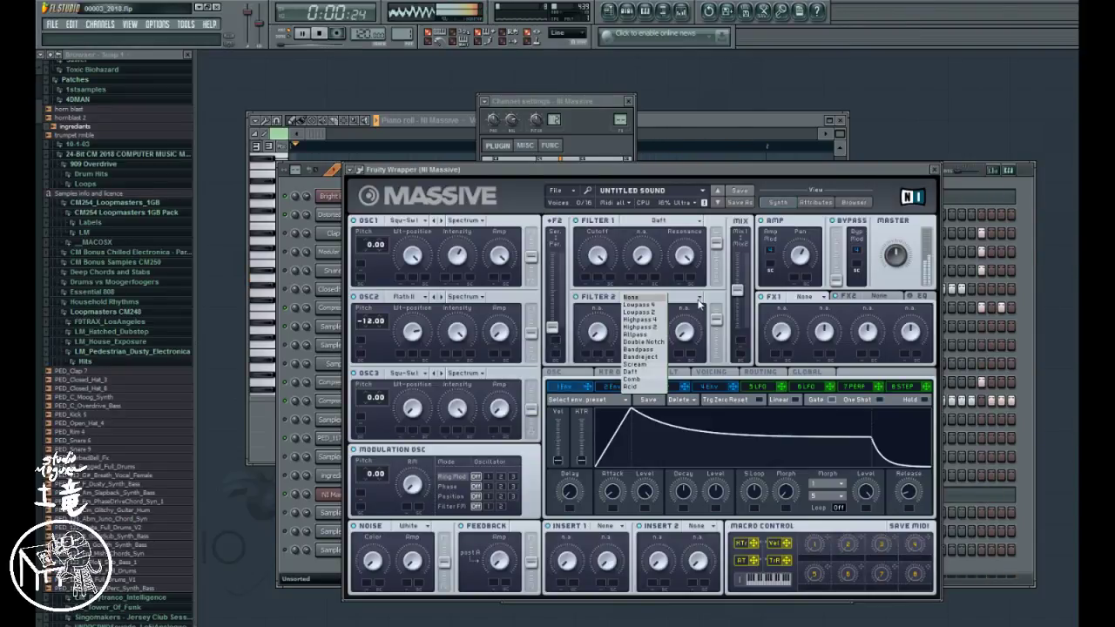
pyautogui.click(636, 380)
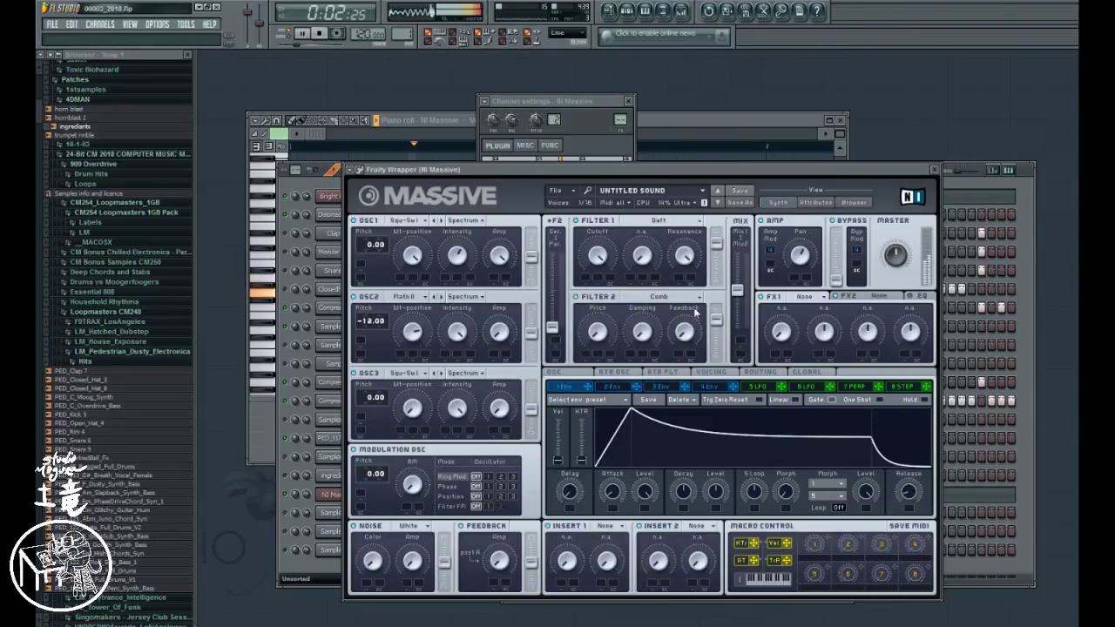
pyautogui.click(696, 298)
pyautogui.click(644, 371)
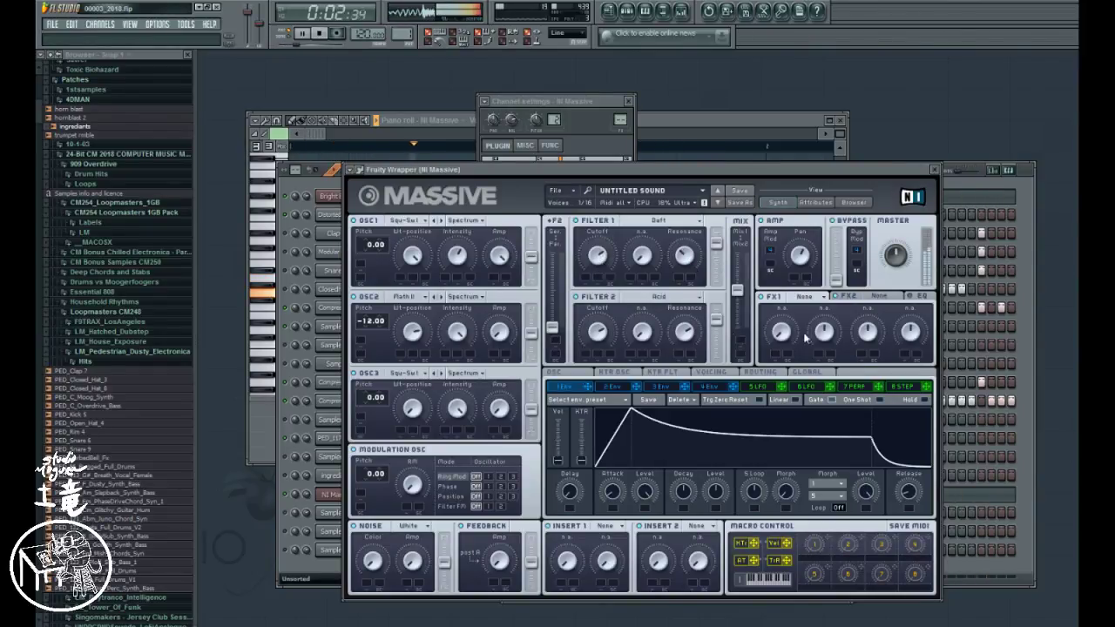
pyautogui.click(820, 297)
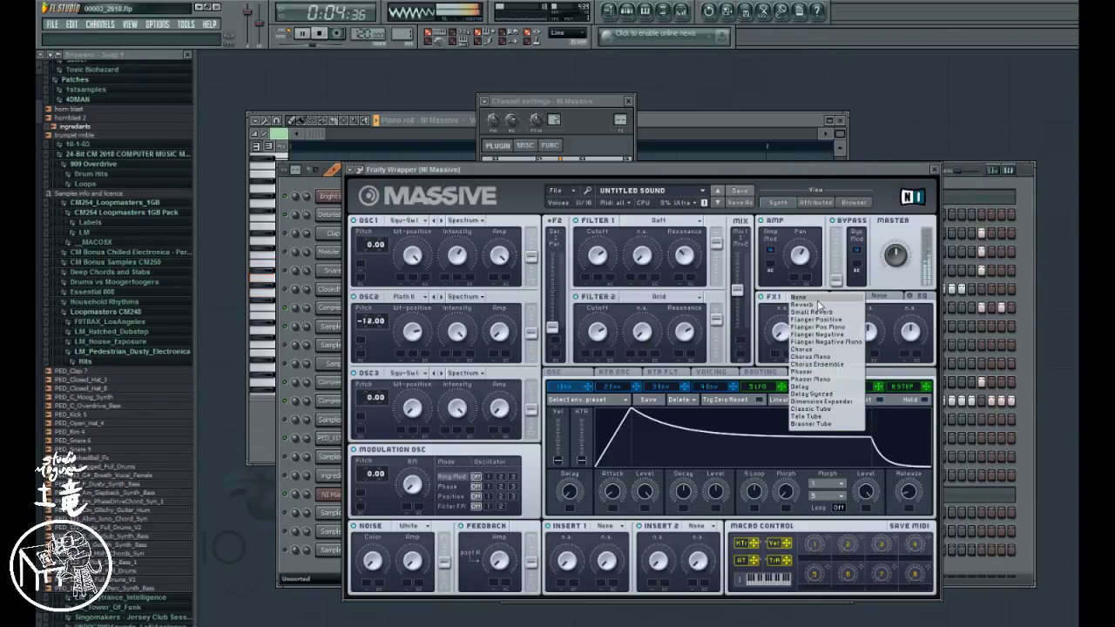
pyautogui.click(816, 401)
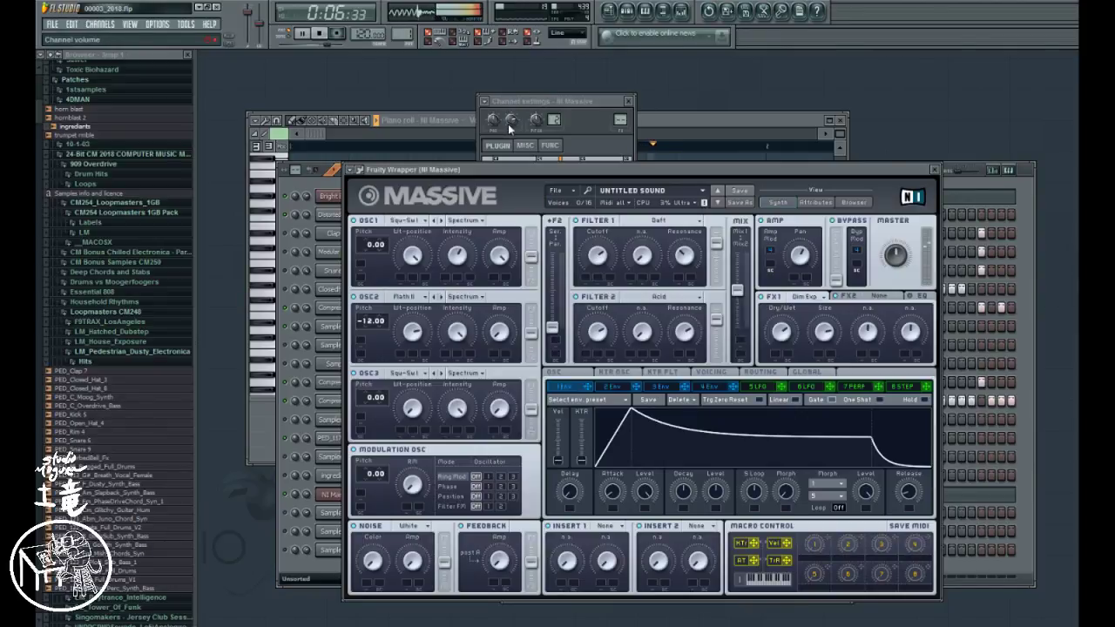
# - Change the root note on the NI Massive channel's keyboard and bring OSC2's pitch to 0.00
pyautogui.click(568, 160)
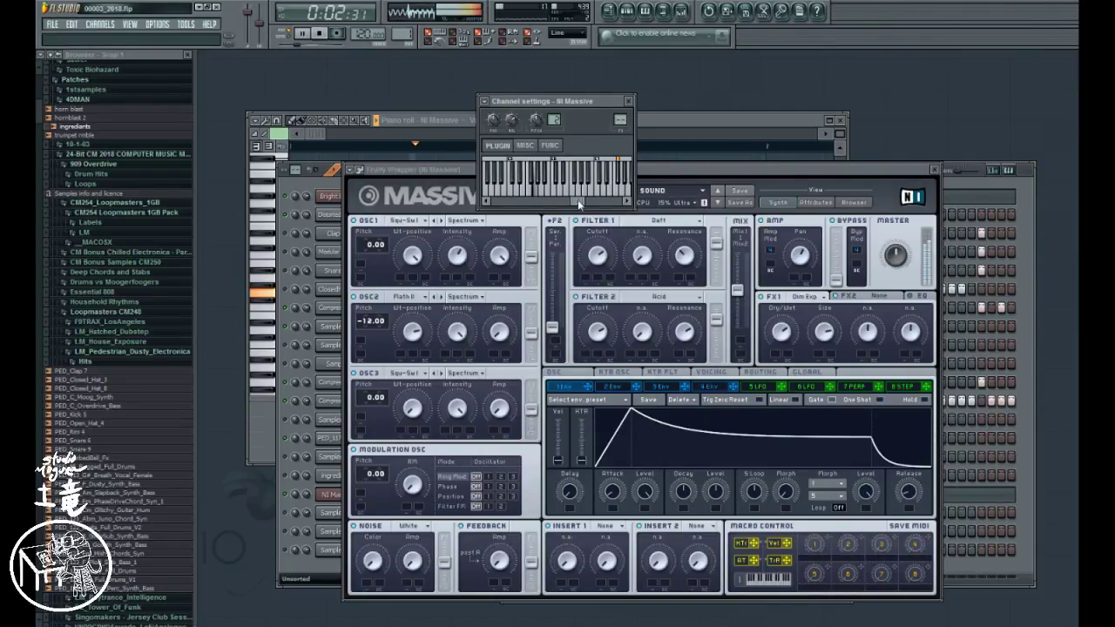
pyautogui.click(433, 259)
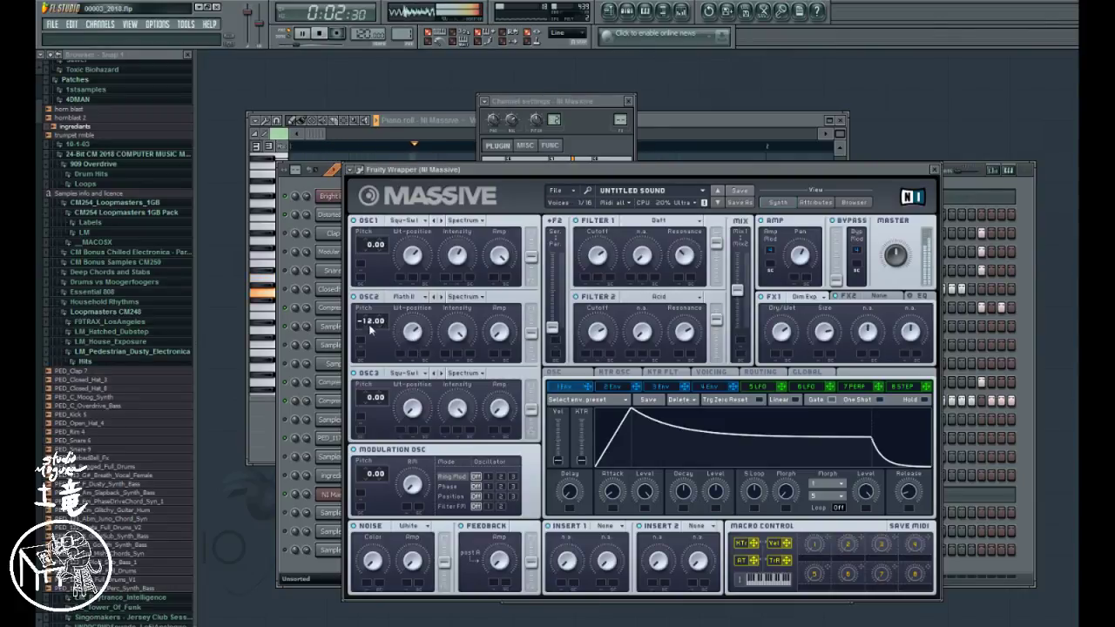
pyautogui.moveTo(369, 331); pyautogui.dragTo(366, 312)
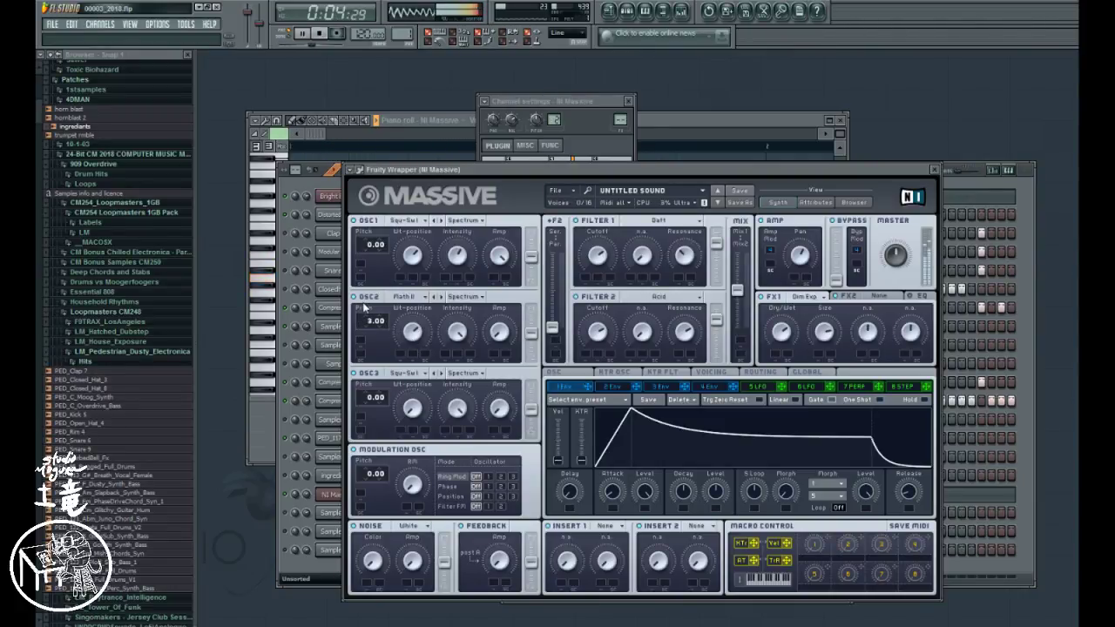
pyautogui.moveTo(364, 309); pyautogui.dragTo(363, 311)
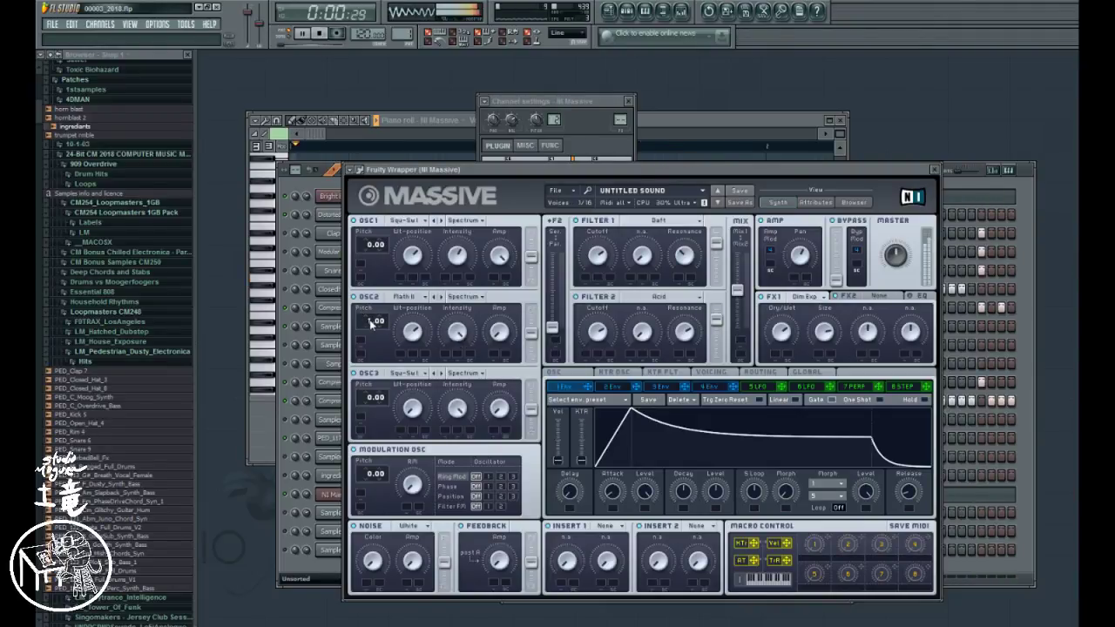
pyautogui.moveTo(372, 322); pyautogui.dragTo(372, 326)
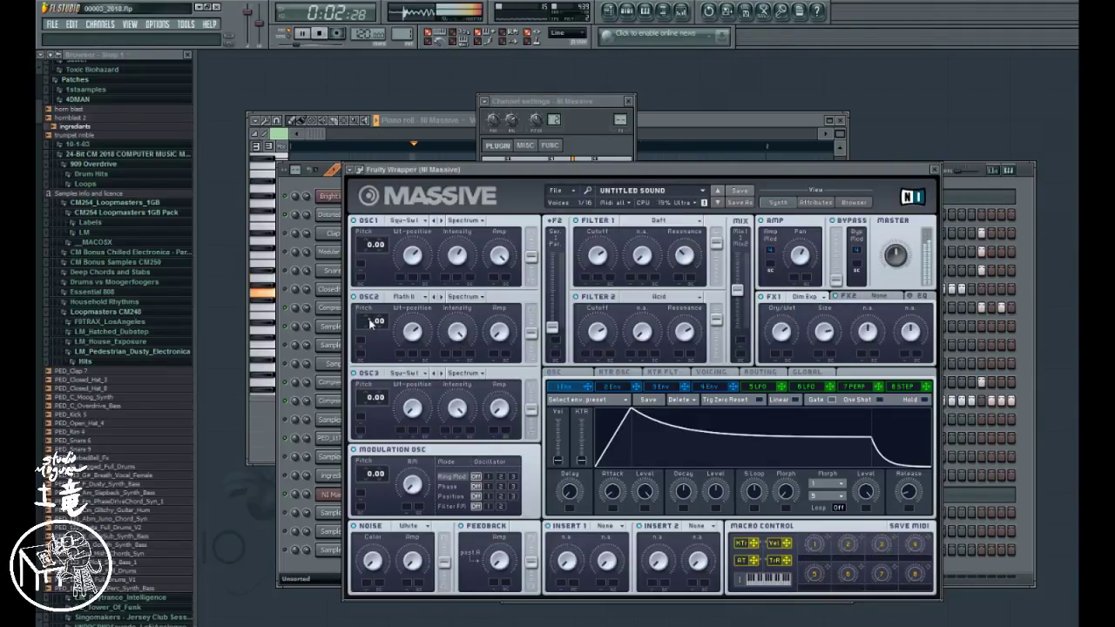
# - Audition Groan IV, Sin-Triangle and Polysaw wavetables on OSC2 while the melody plays, and settle on a Roughmath wavetable
pyautogui.click(426, 298)
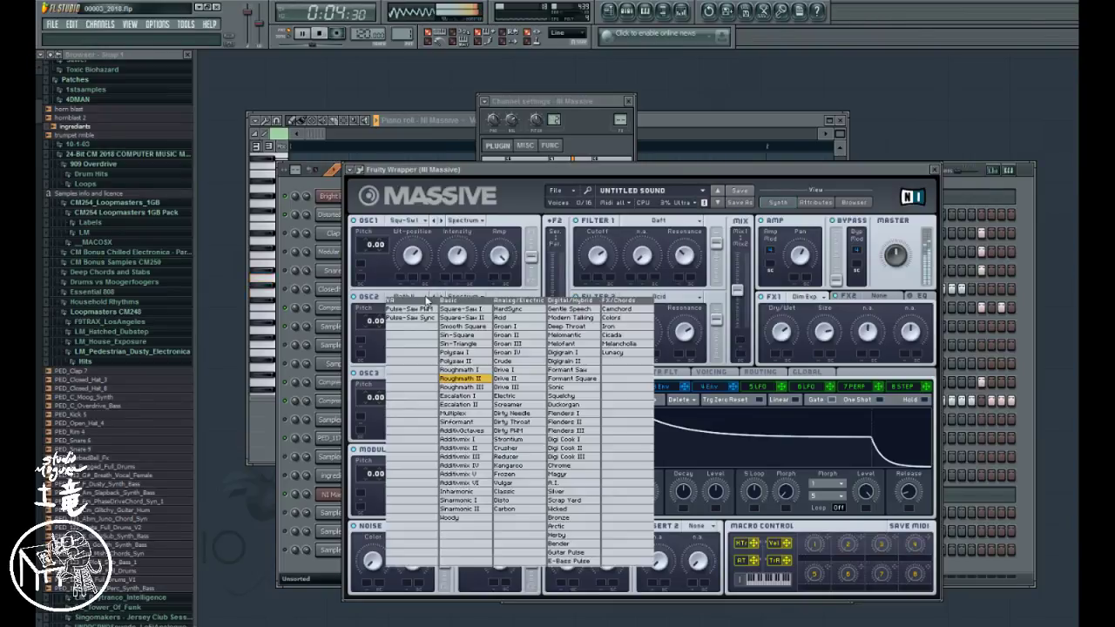
pyautogui.click(503, 352)
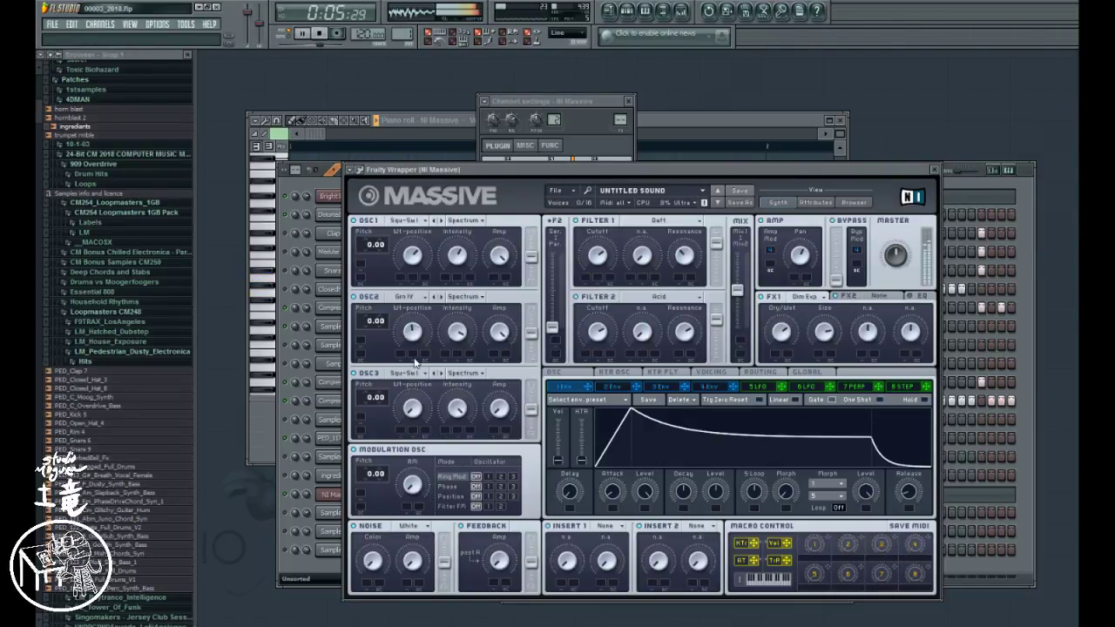
pyautogui.click(463, 297)
pyautogui.click(463, 298)
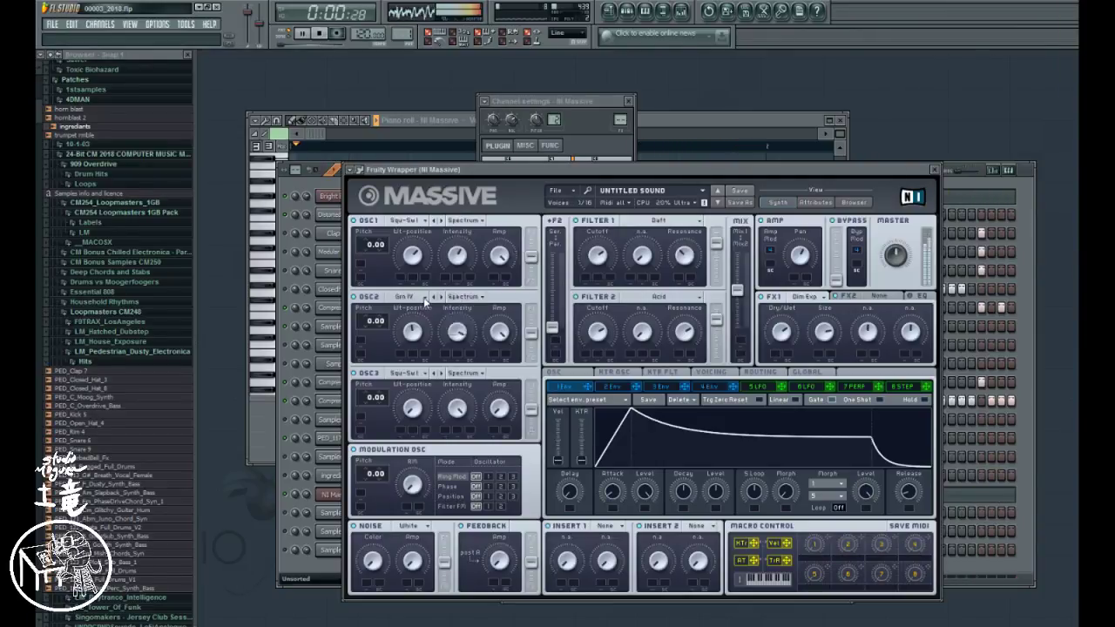
pyautogui.click(403, 297)
pyautogui.click(459, 333)
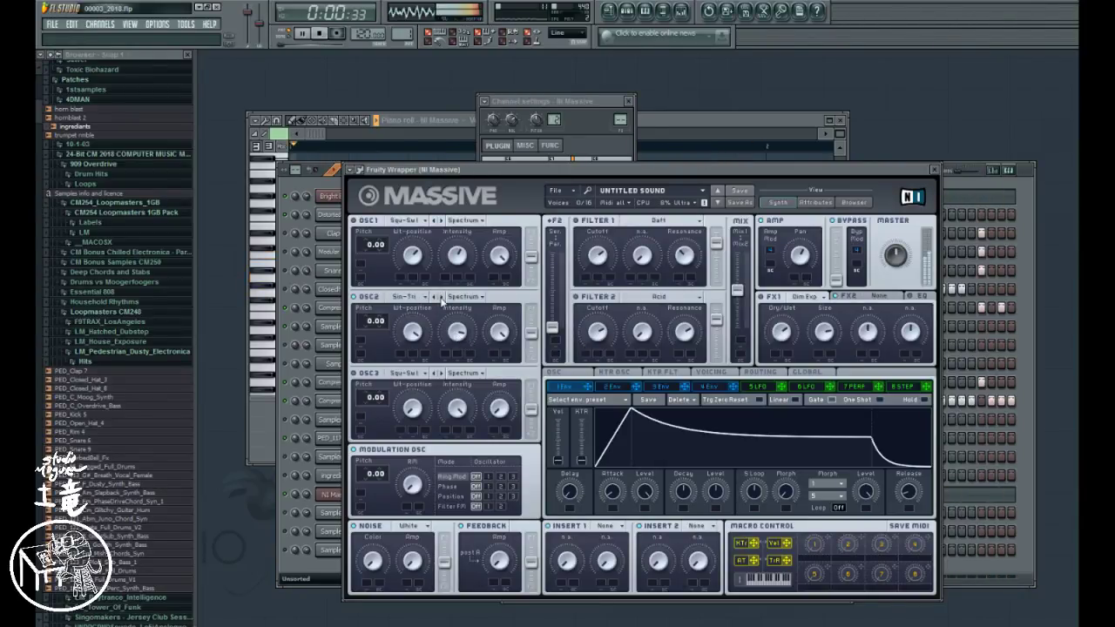
pyautogui.click(439, 297)
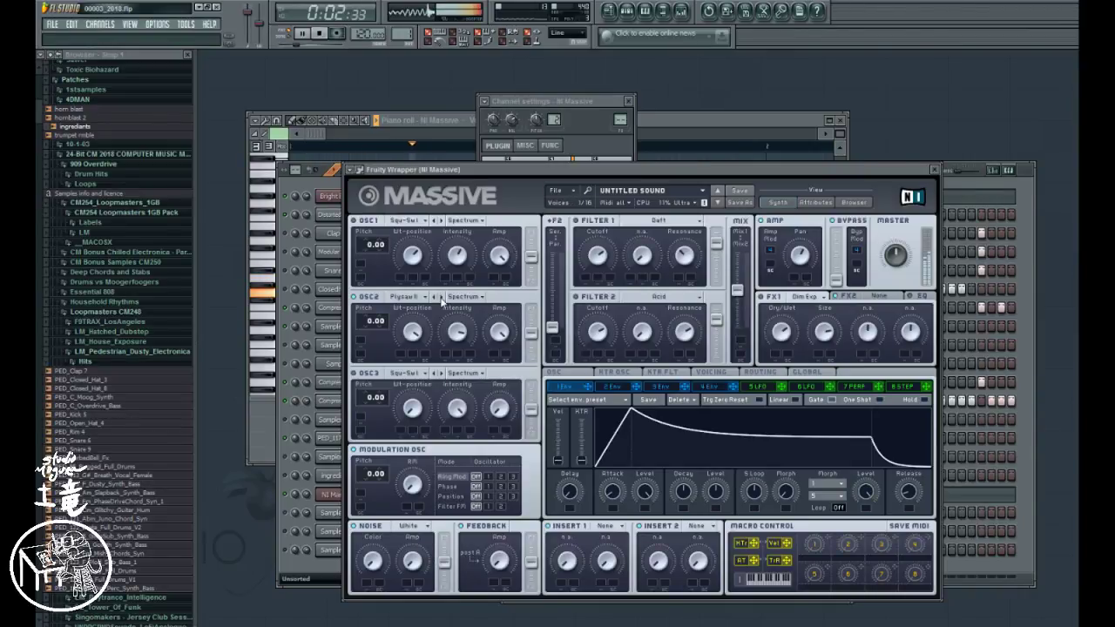
pyautogui.click(441, 299)
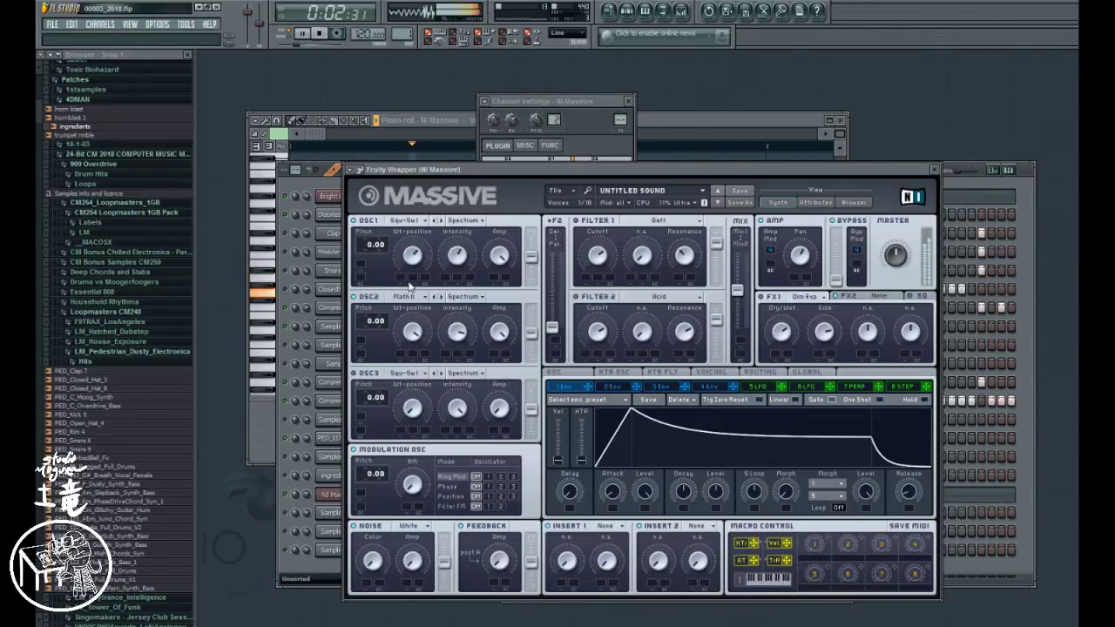
# - Extend the NI Massive melody in its piano roll with two high notes at the end, spacing them apart
pyautogui.click(601, 149)
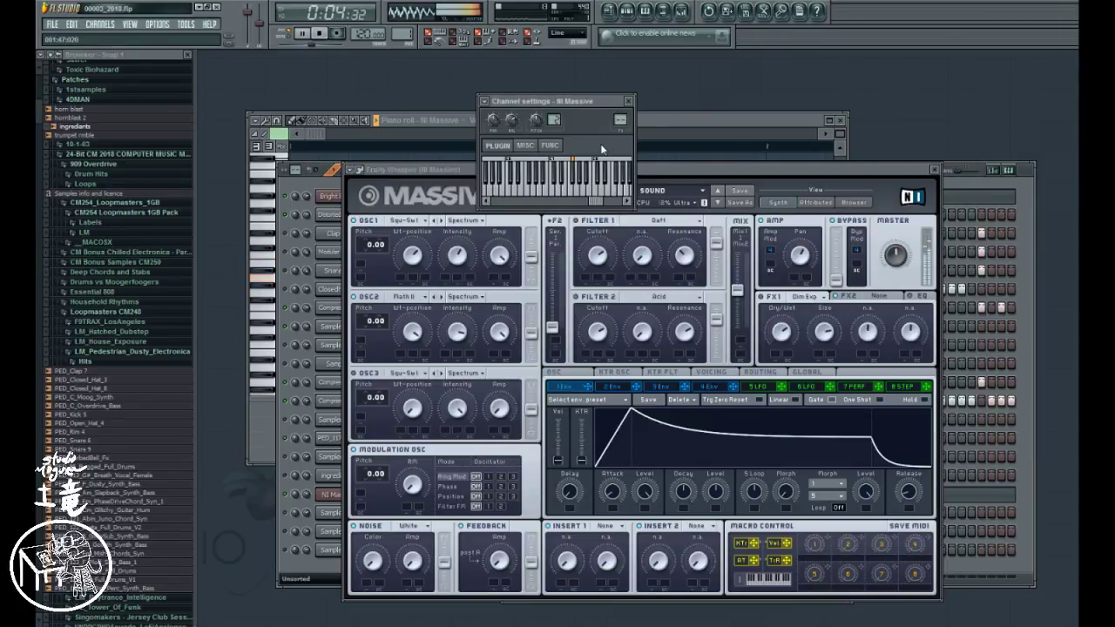
pyautogui.click(680, 122)
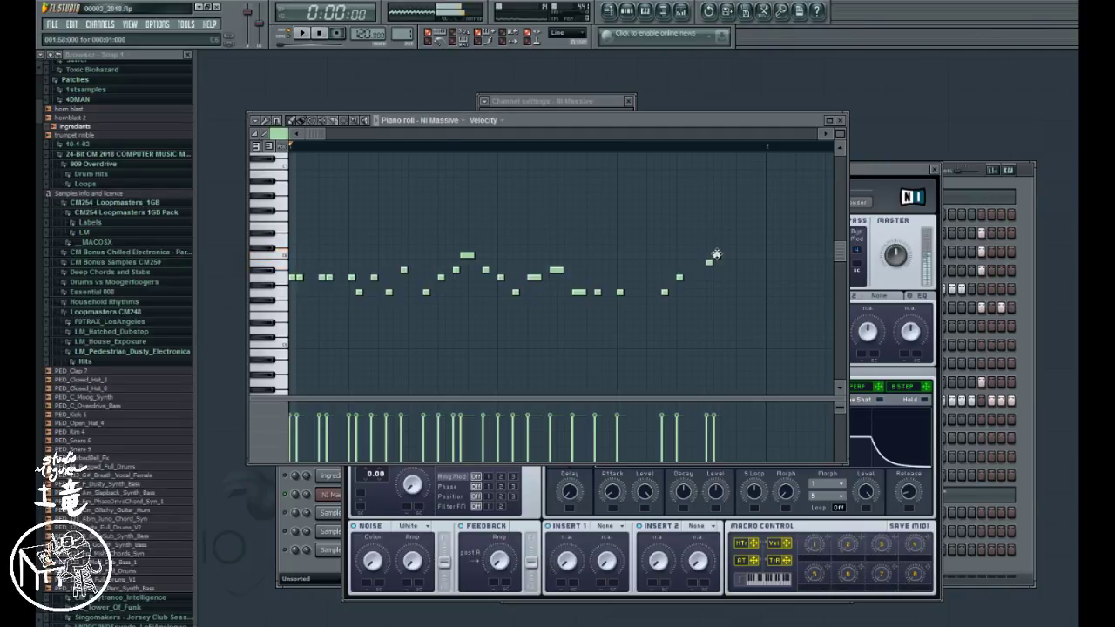
pyautogui.press('space')
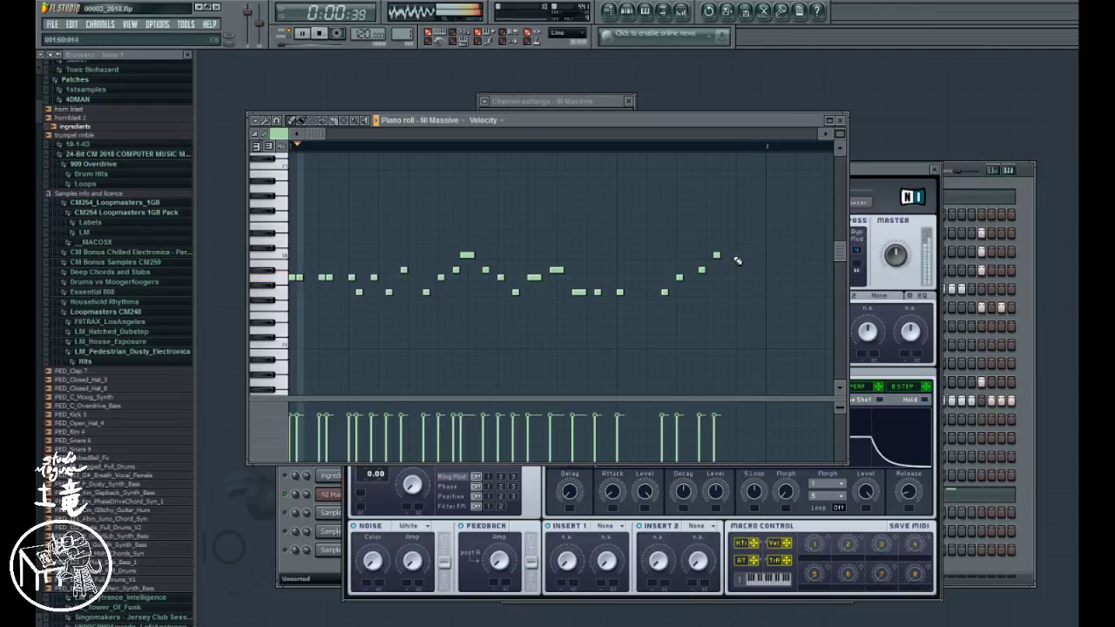
pyautogui.click(739, 255)
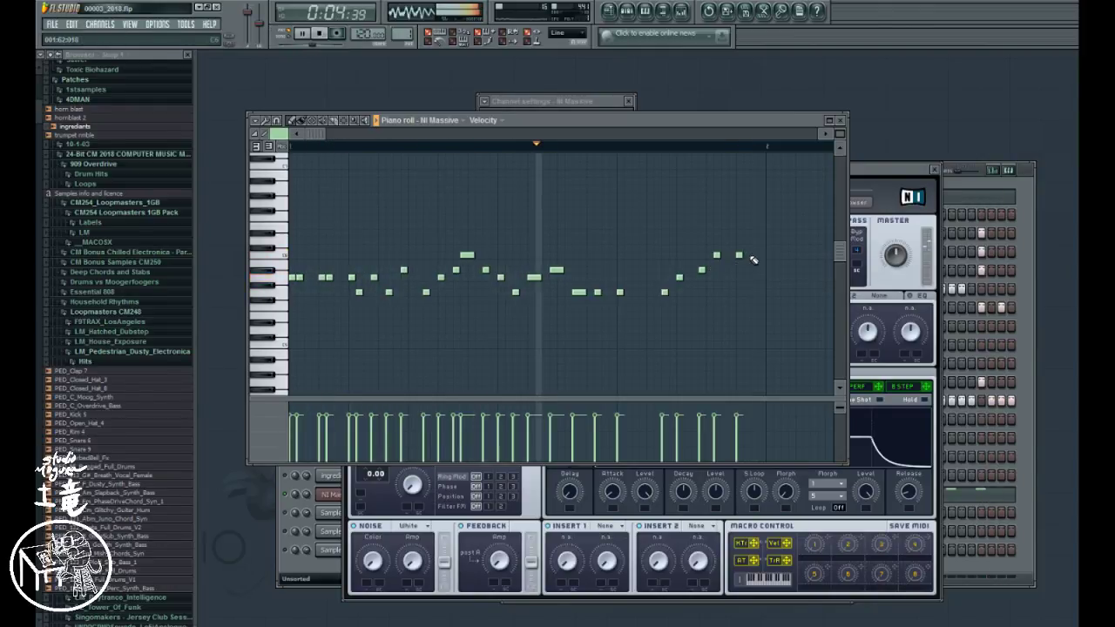
pyautogui.moveTo(739, 255); pyautogui.dragTo(737, 257)
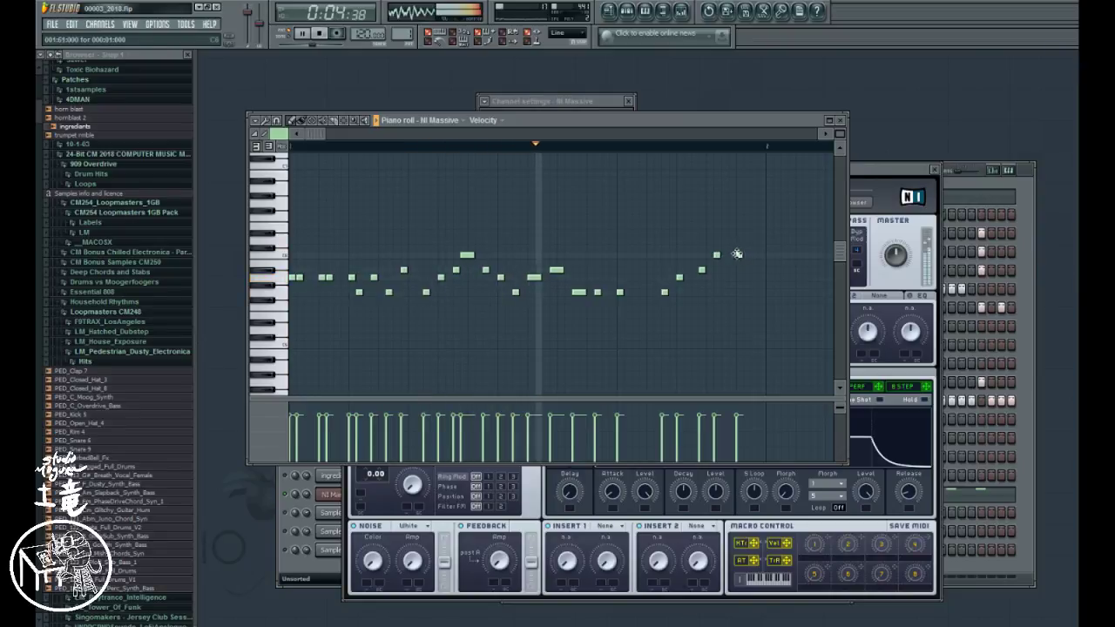
pyautogui.click(730, 255)
pyautogui.moveTo(739, 256); pyautogui.dragTo(752, 256)
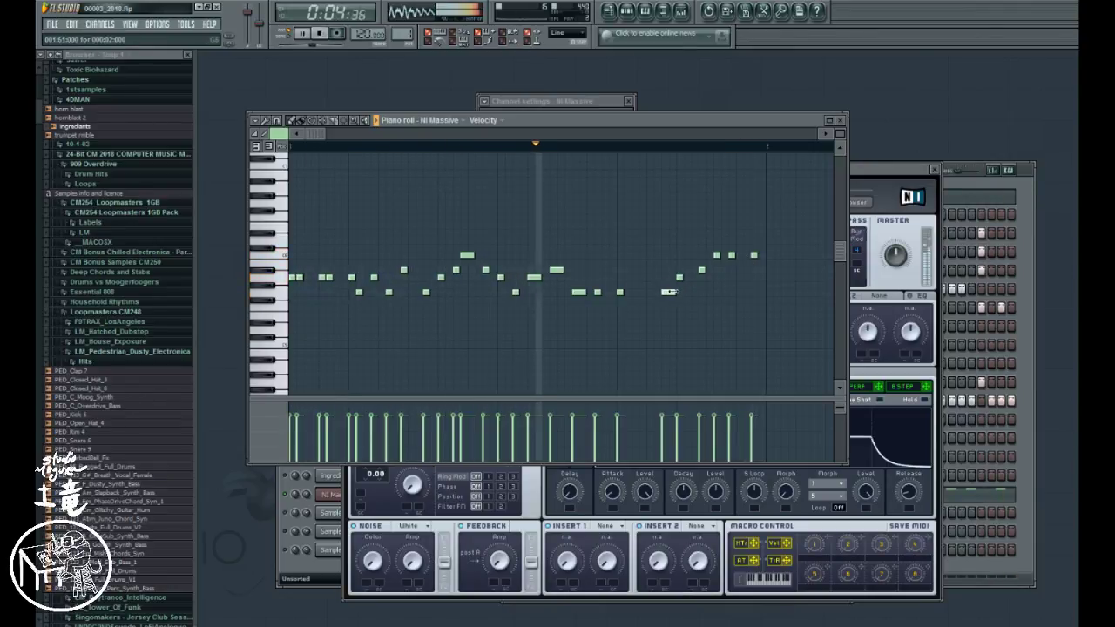
# - Add a low note near the end of the melody and shift the last four notes into an evenly spaced, alternating high-low figure
pyautogui.click(702, 292)
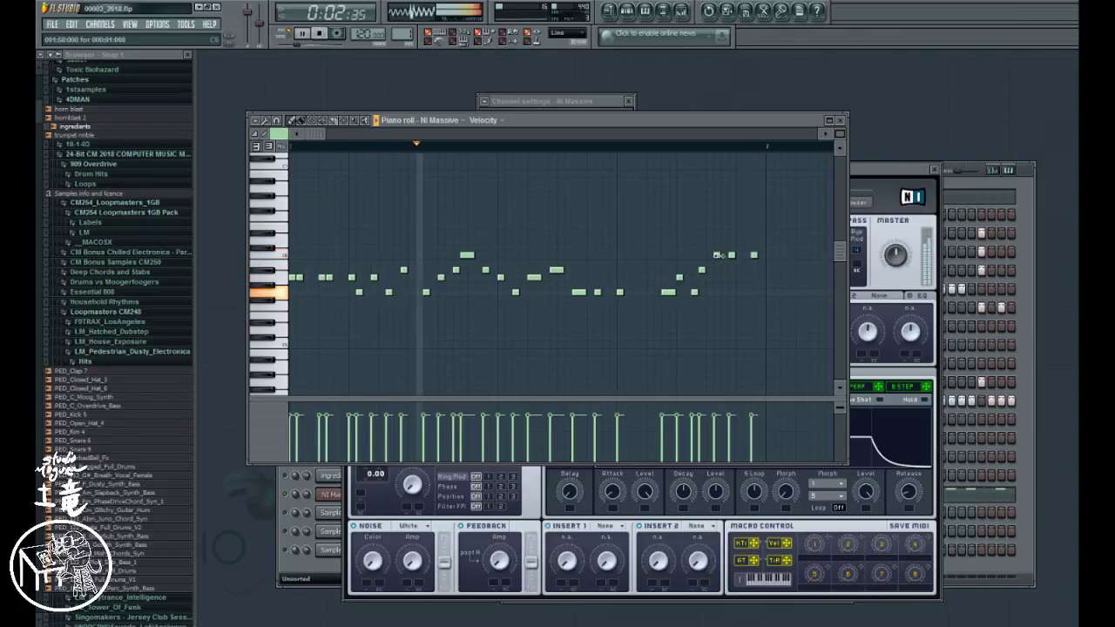
pyautogui.moveTo(731, 254); pyautogui.dragTo(746, 266)
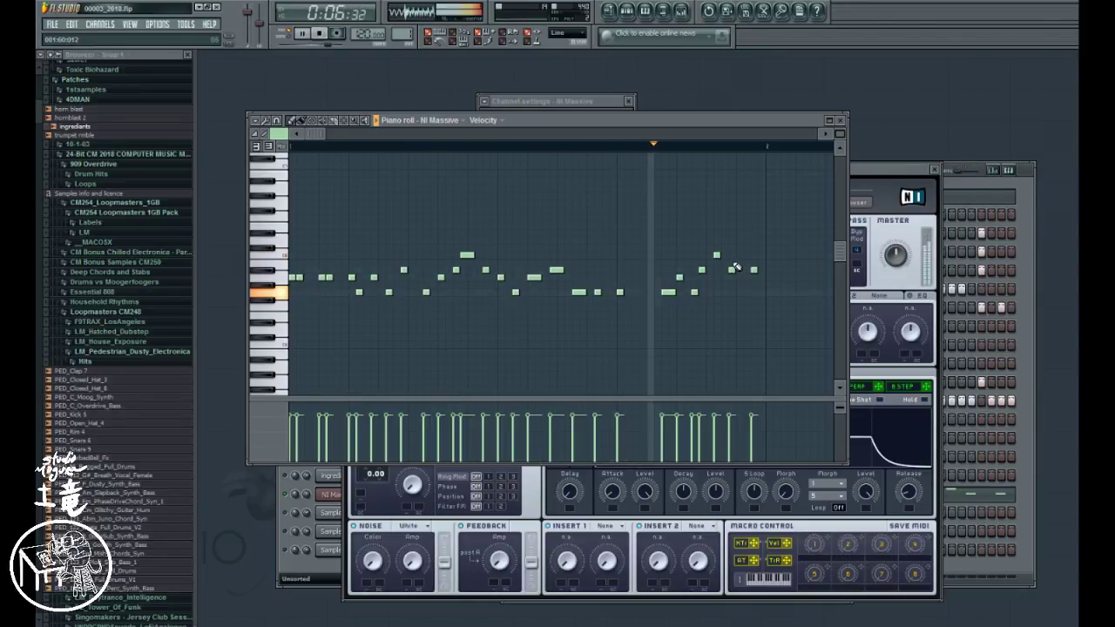
pyautogui.moveTo(702, 269); pyautogui.dragTo(702, 255)
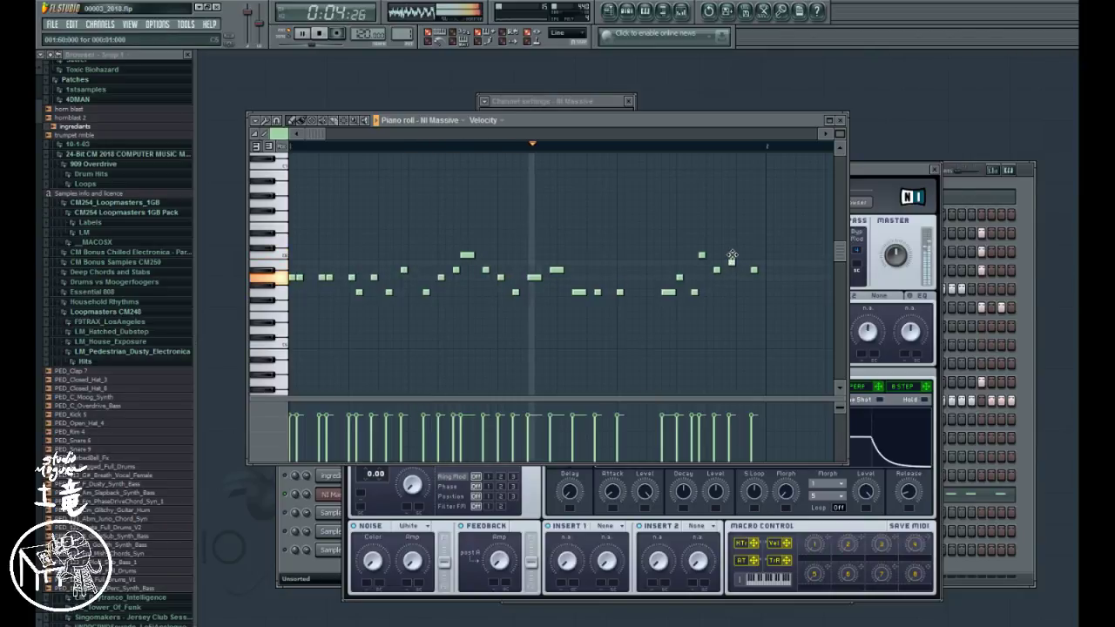
pyautogui.moveTo(732, 260); pyautogui.dragTo(732, 254)
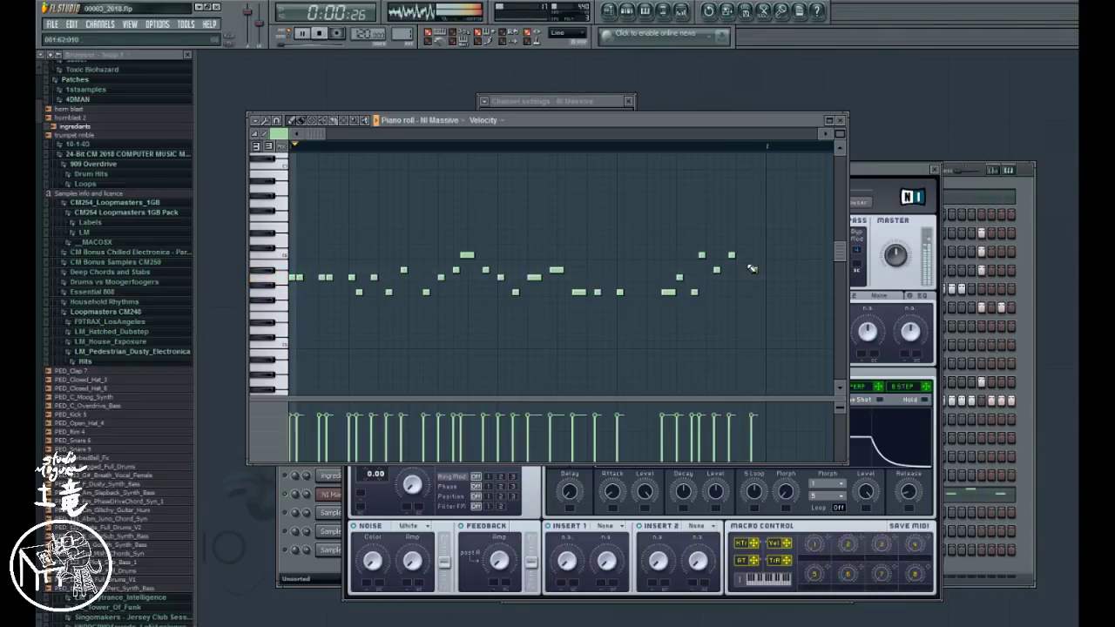
pyautogui.moveTo(751, 271); pyautogui.dragTo(745, 270)
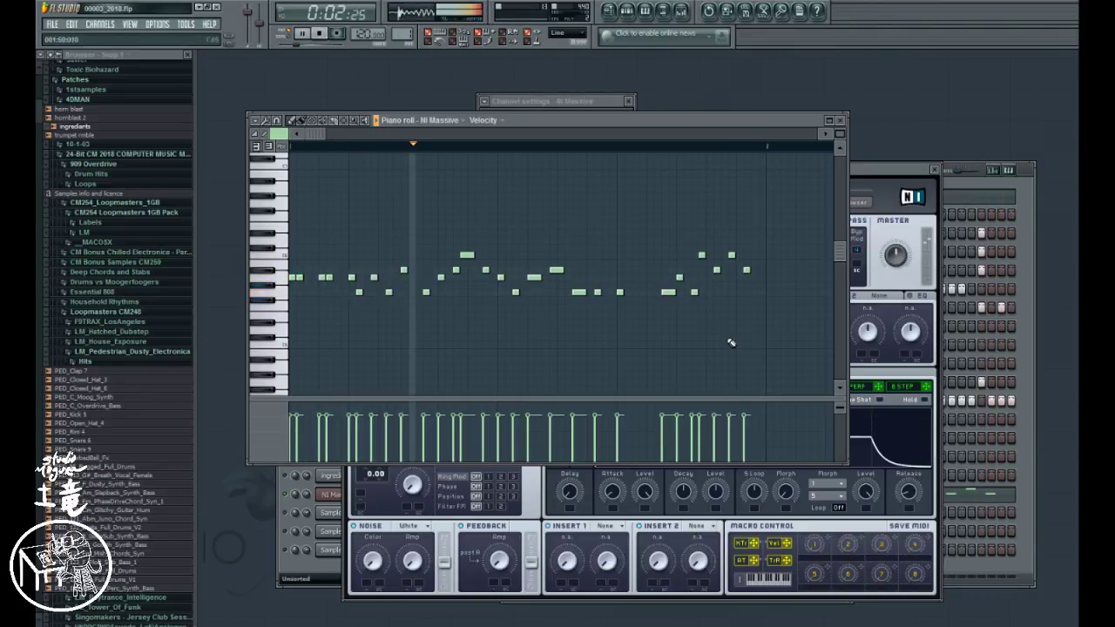